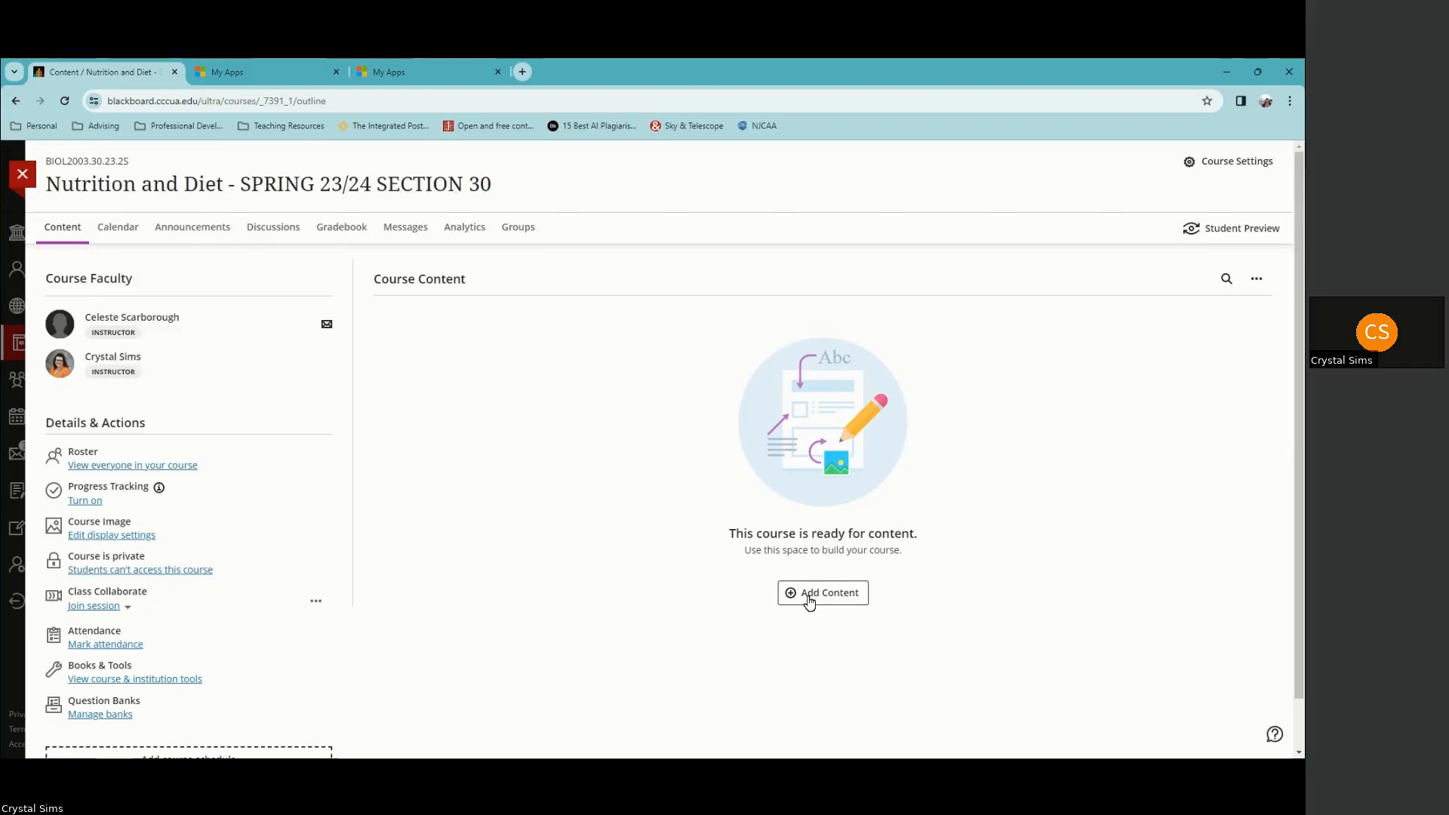
Step: Copy Course Welcome and Attendance Policy from the Start Here folder of Nutrition and Diet - FALL 23/24 SECTION 30 into the course content
{"action": "left_click", "coordinate": [813, 599]}
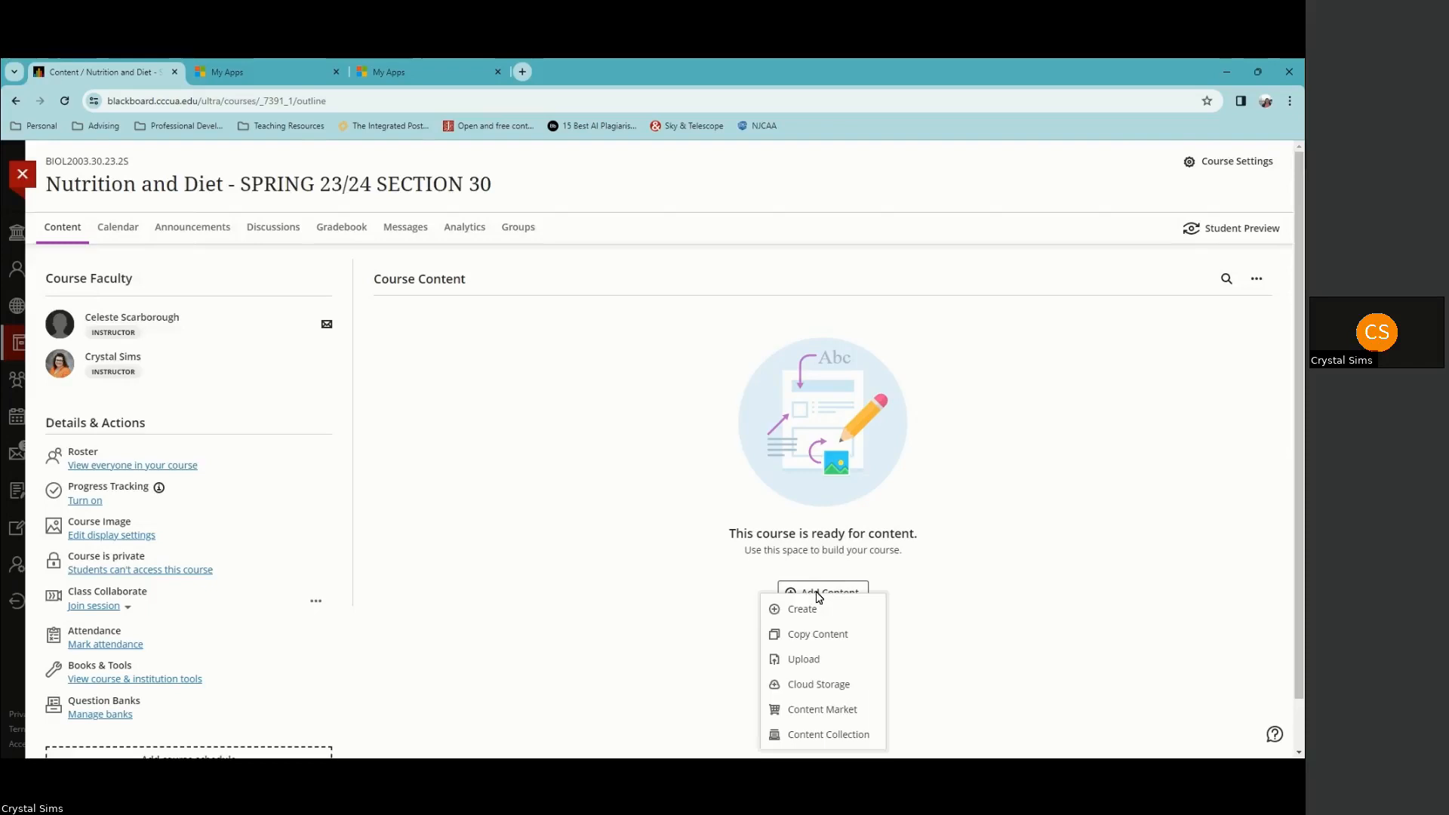
{"action": "left_click", "coordinate": [813, 638]}
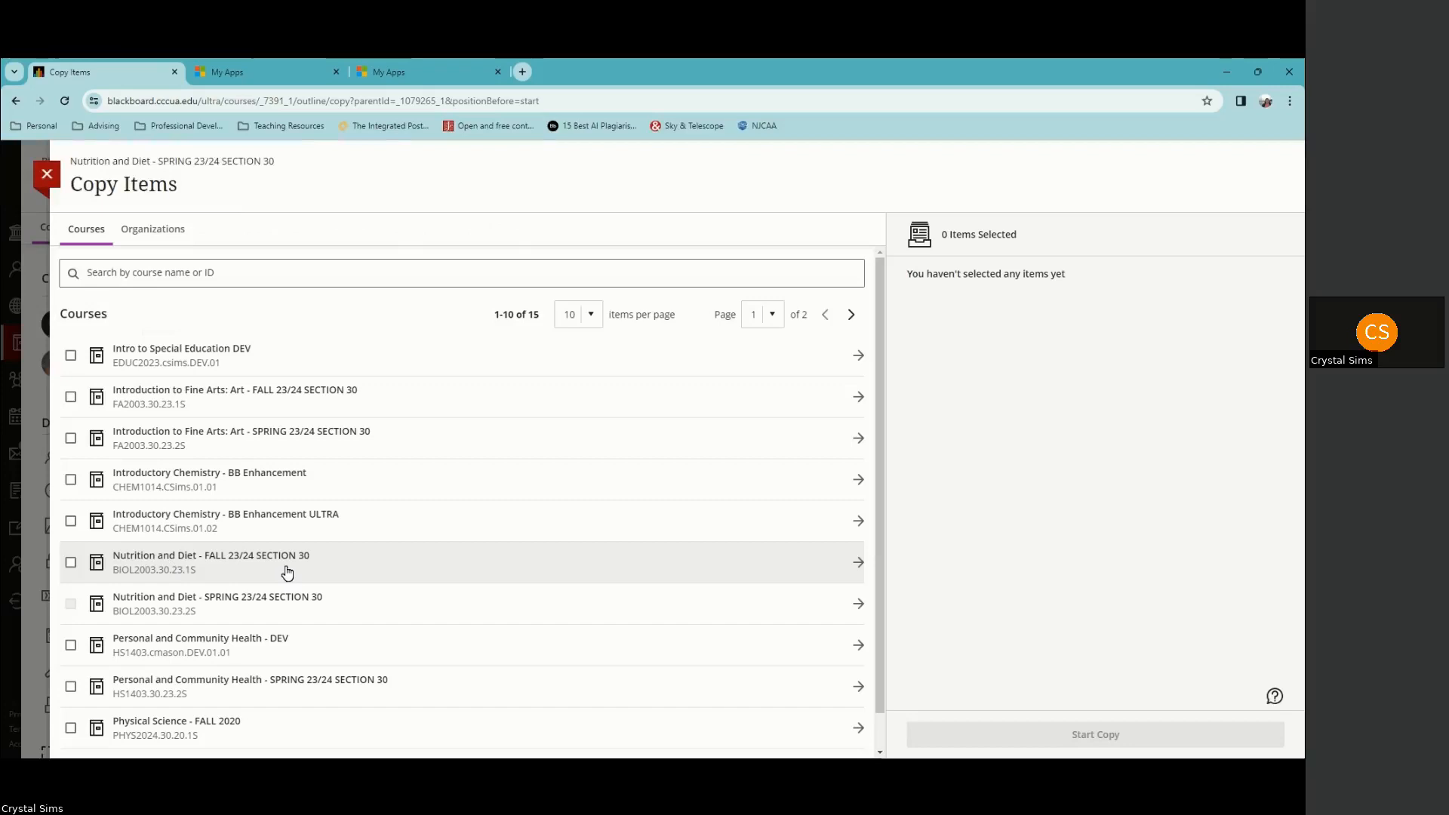
{"action": "left_click", "coordinate": [235, 559]}
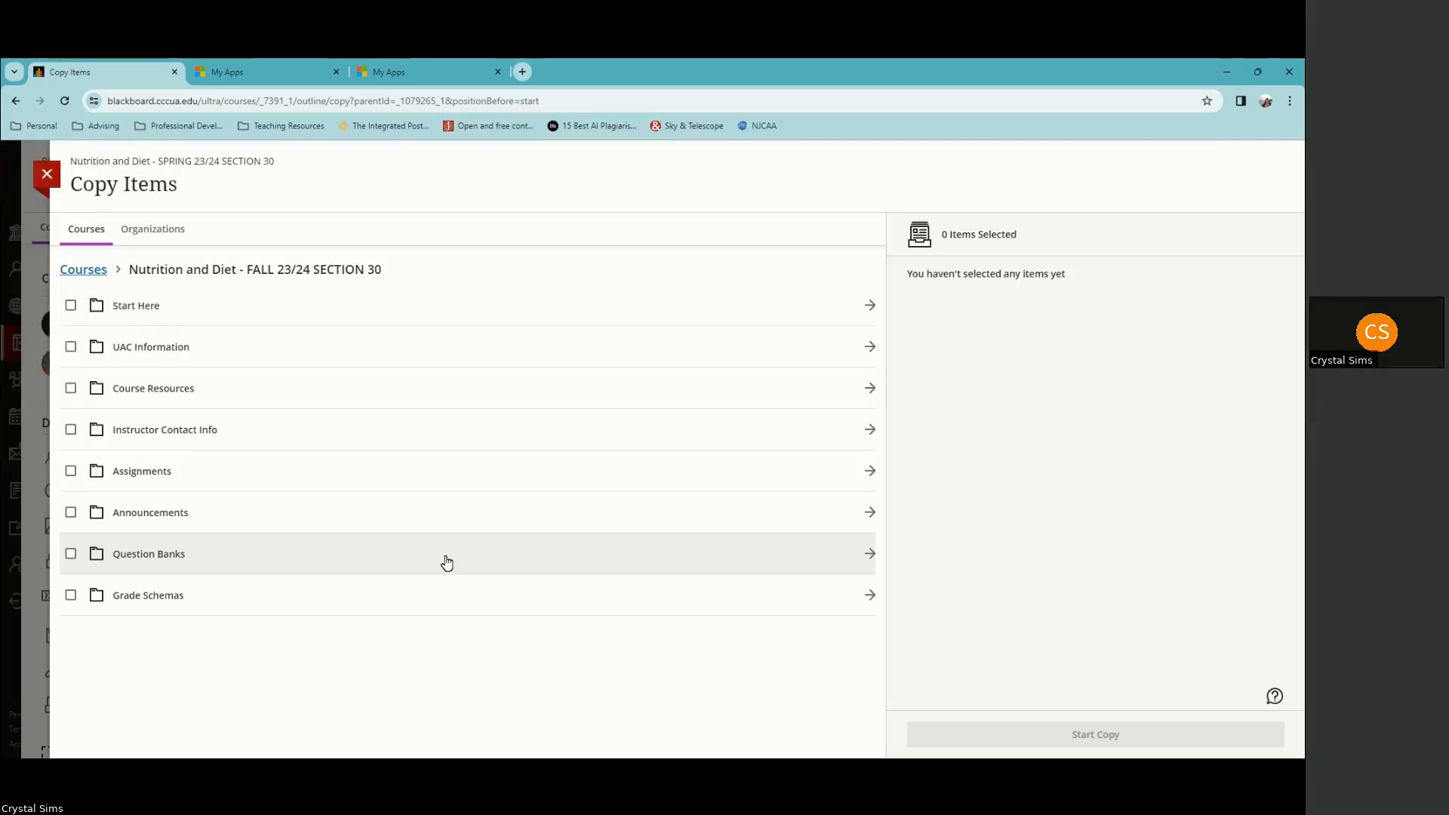
{"action": "left_click", "coordinate": [144, 309]}
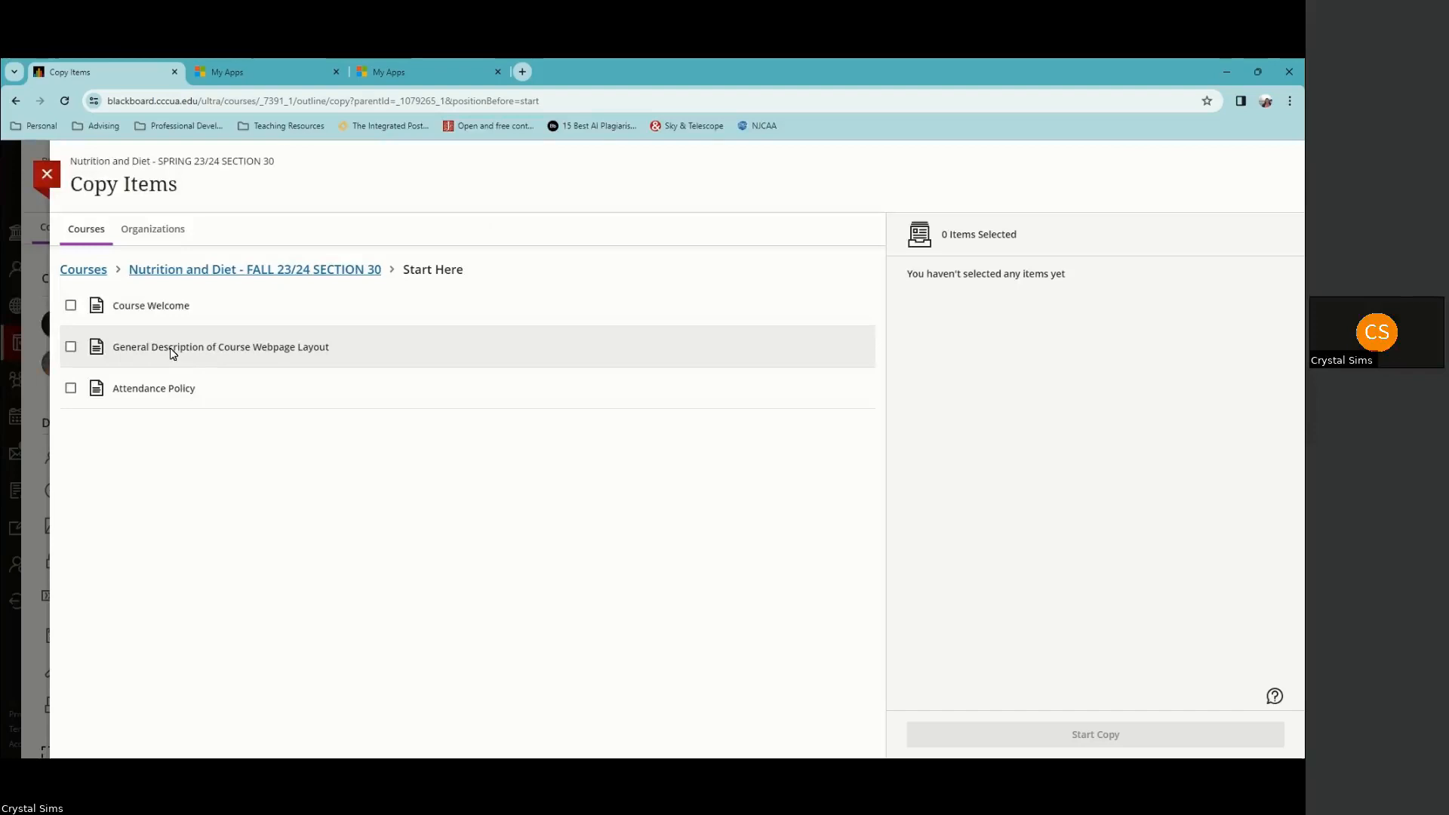
{"action": "left_click", "coordinate": [71, 305]}
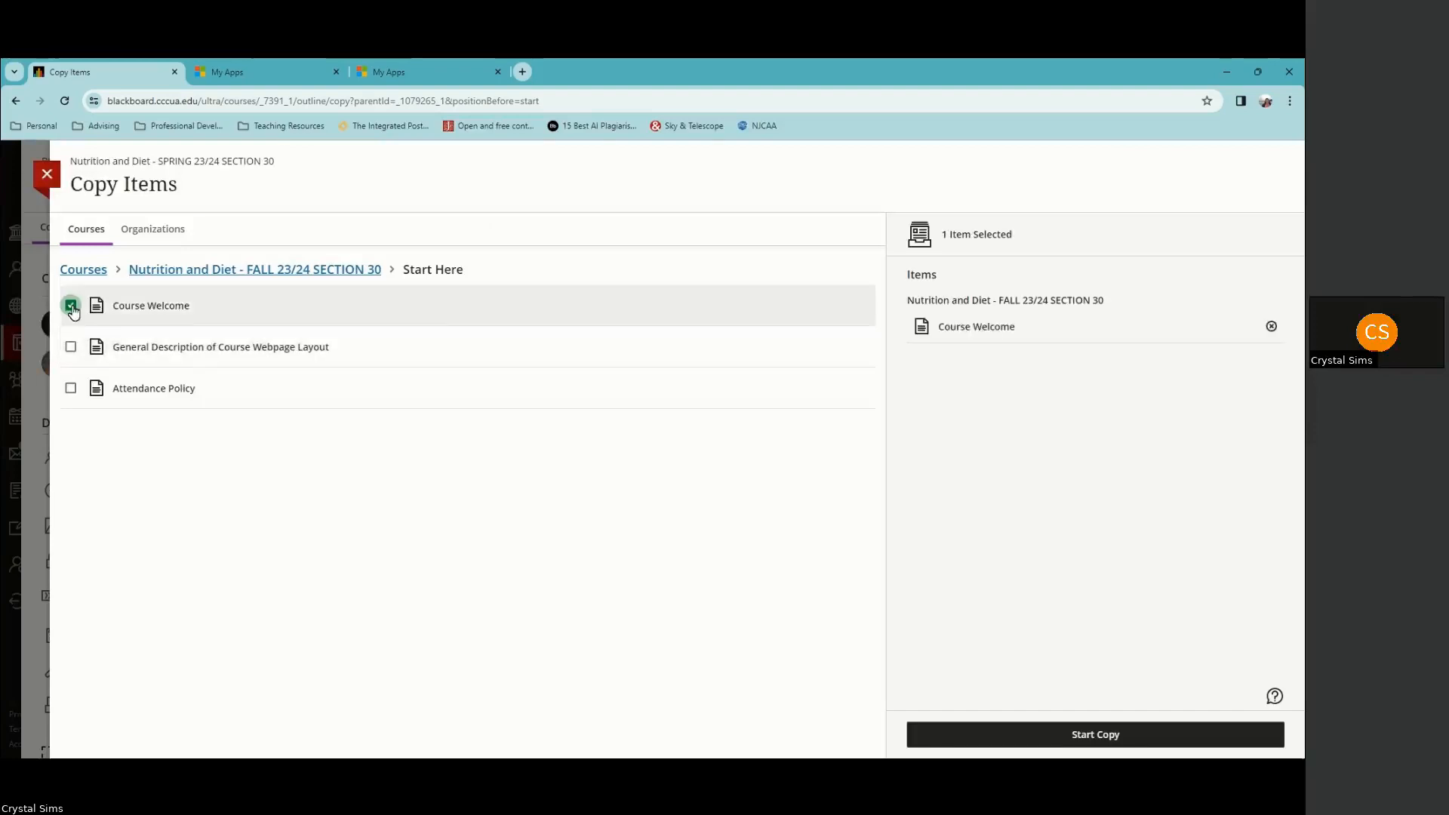
{"action": "left_click", "coordinate": [70, 388]}
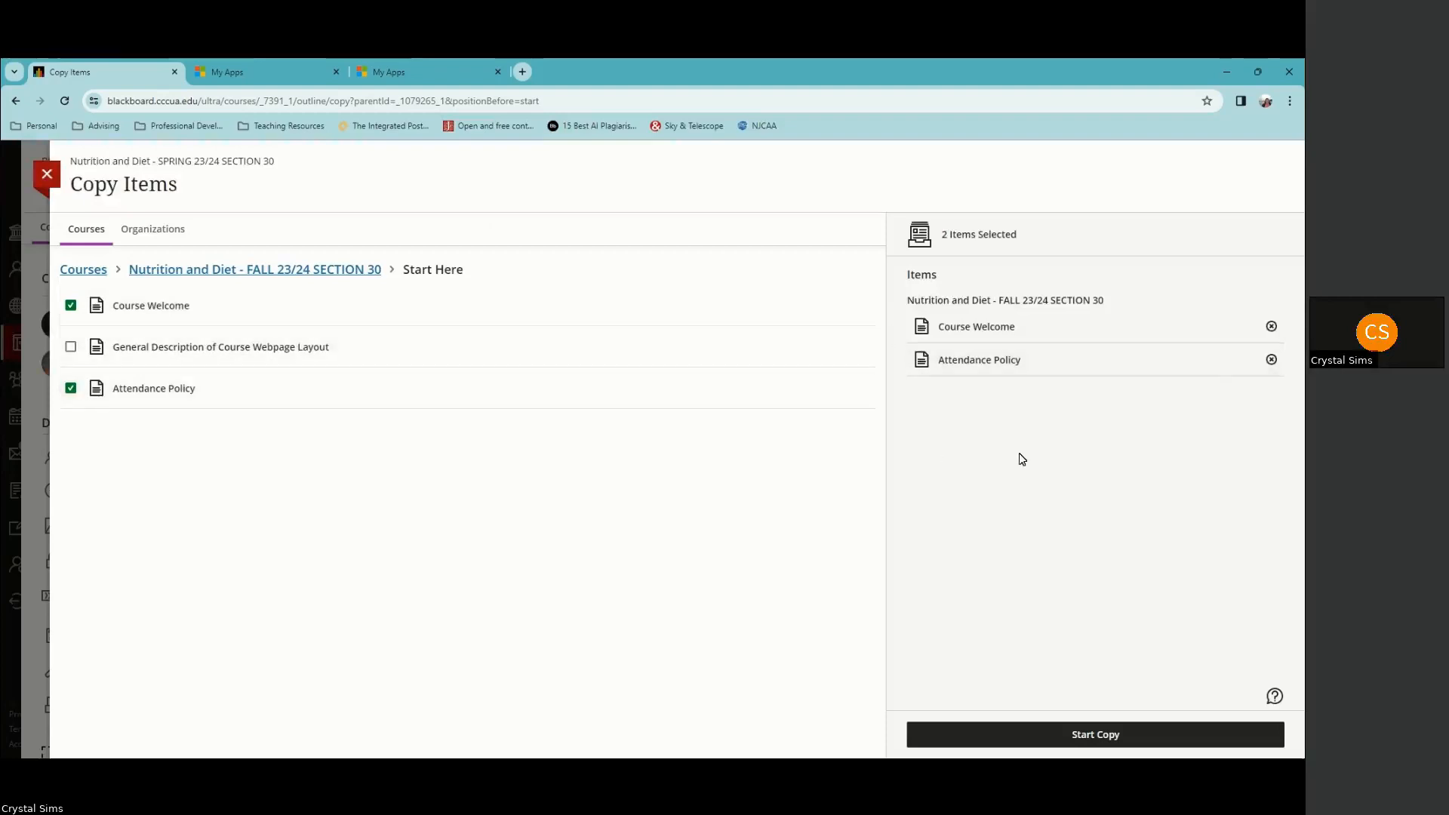
{"action": "left_click", "coordinate": [1111, 741]}
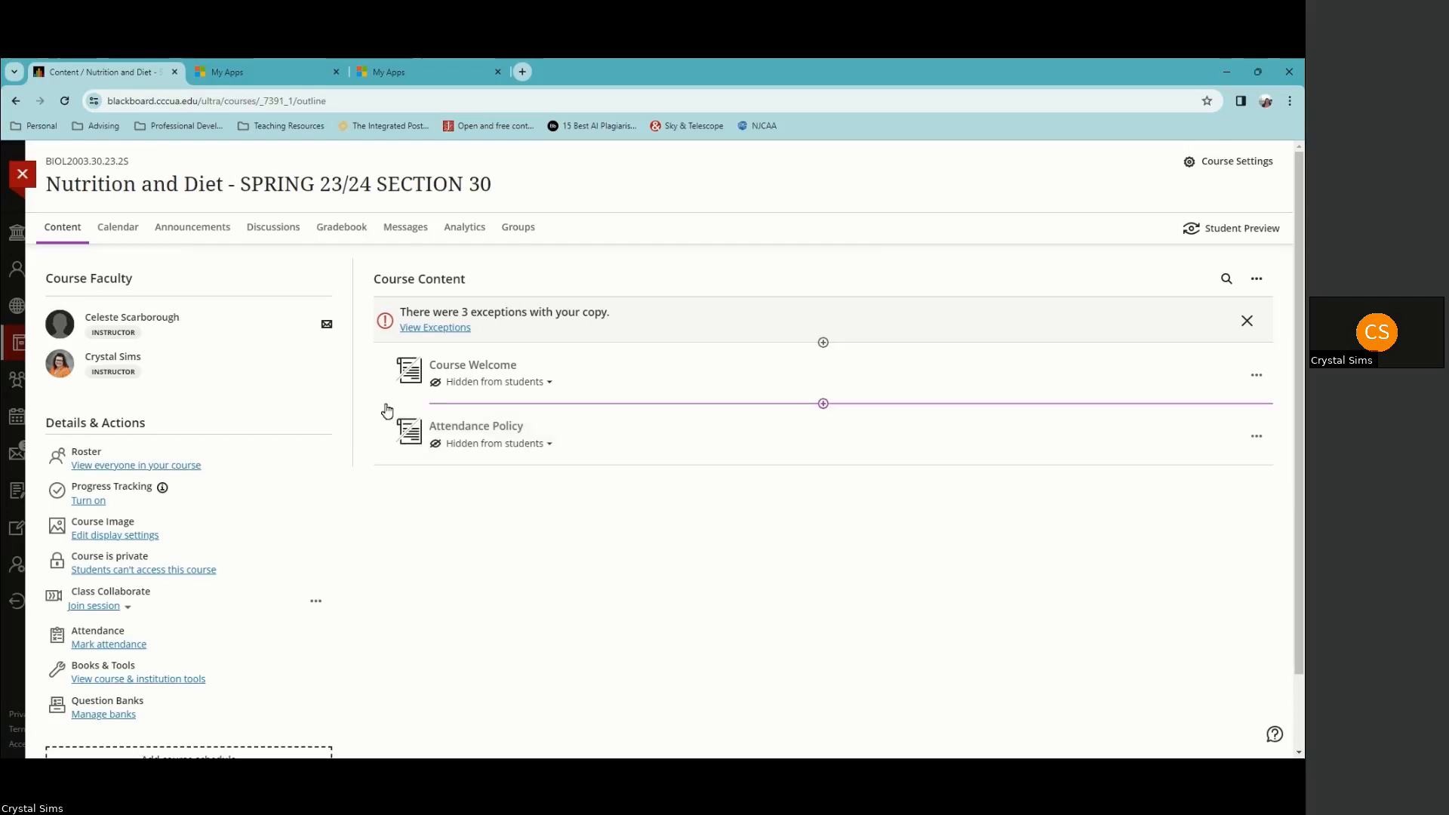
Step: Review the content exceptions reported for the copied items, and close the exception report
{"action": "left_click", "coordinate": [442, 329]}
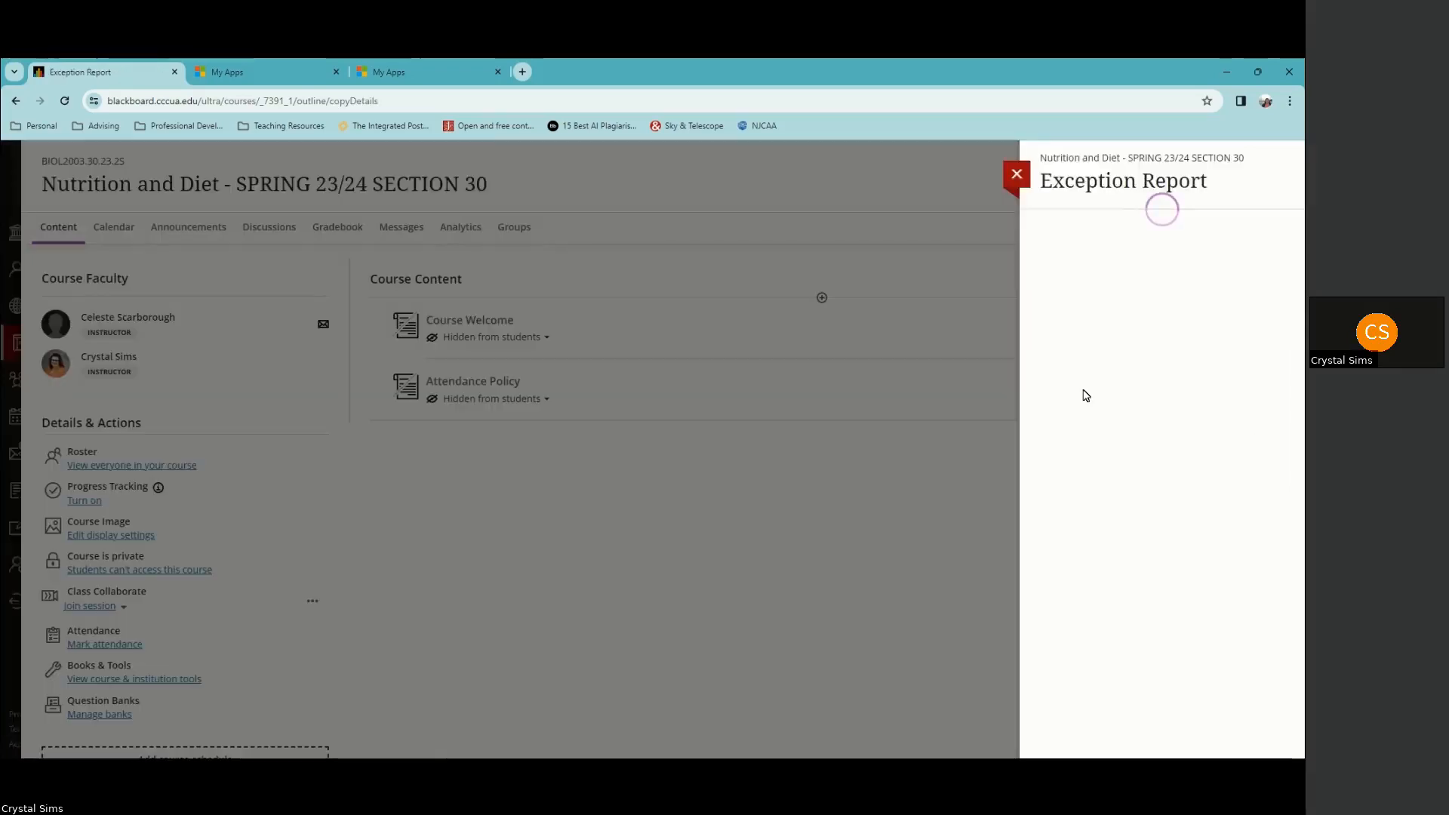
{"action": "left_click", "coordinate": [1101, 354]}
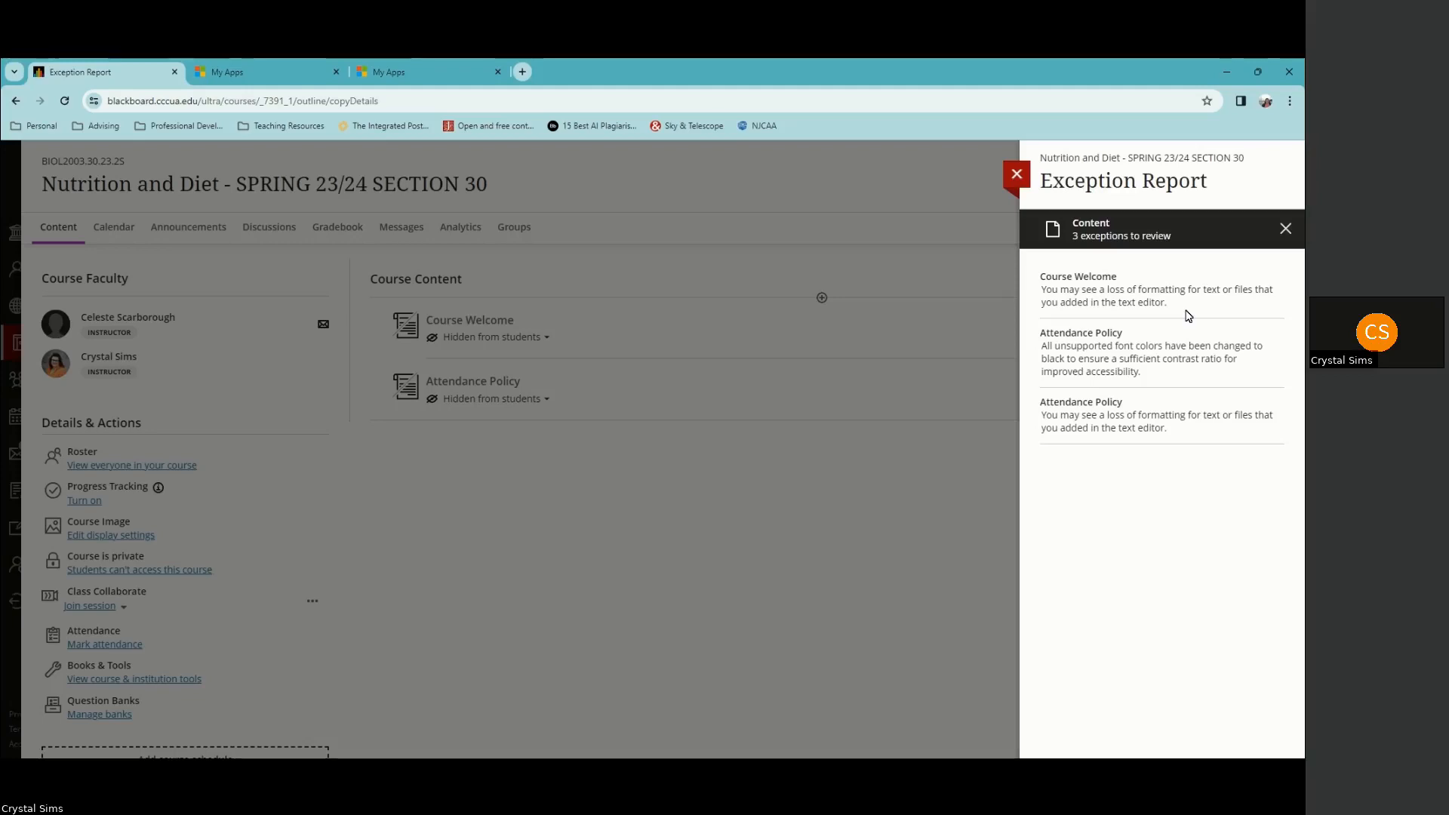
{"action": "left_click", "coordinate": [1018, 174]}
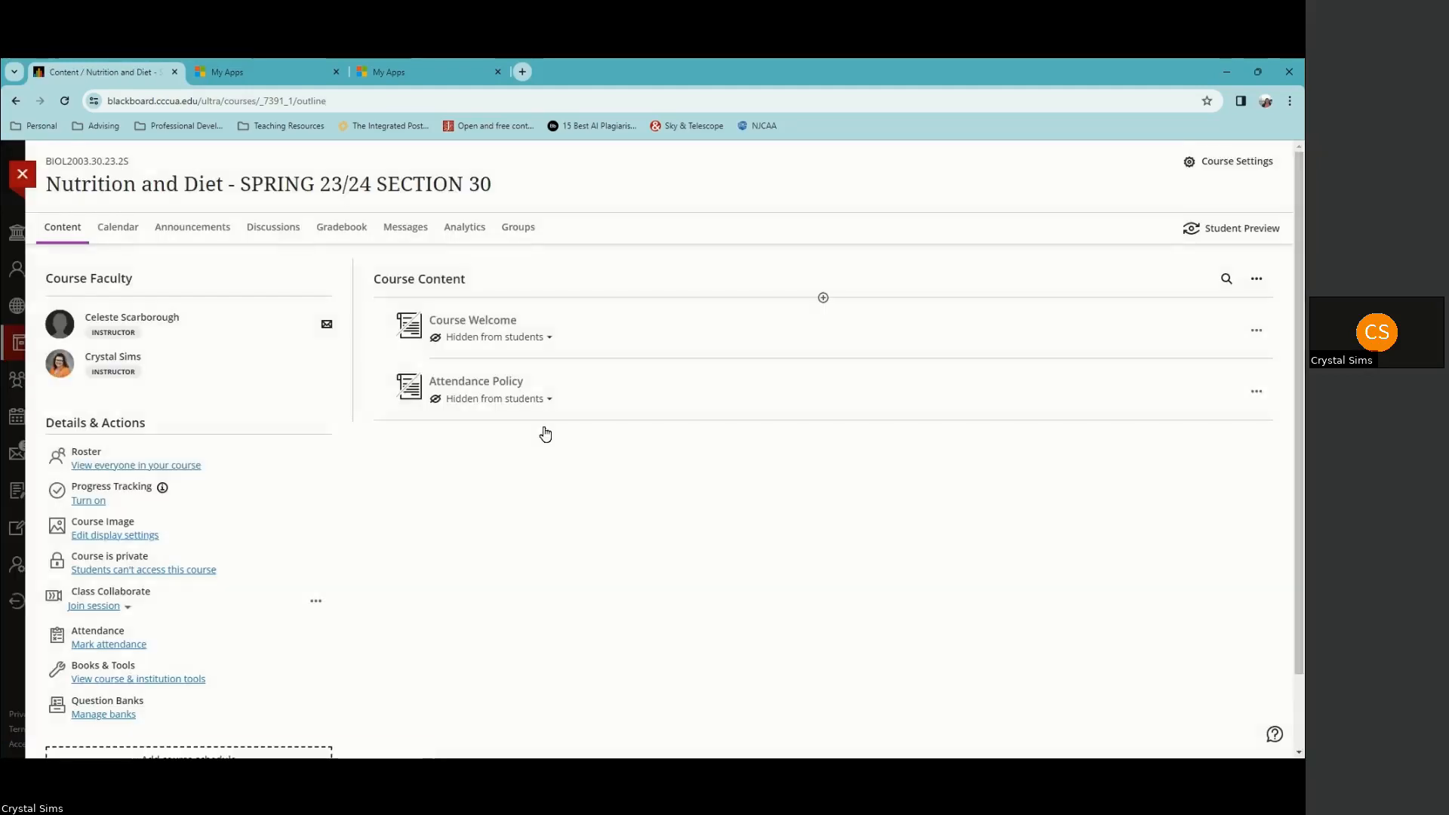
Step: Open the copied Course Welcome document and read its welcome text
{"action": "left_click", "coordinate": [512, 323]}
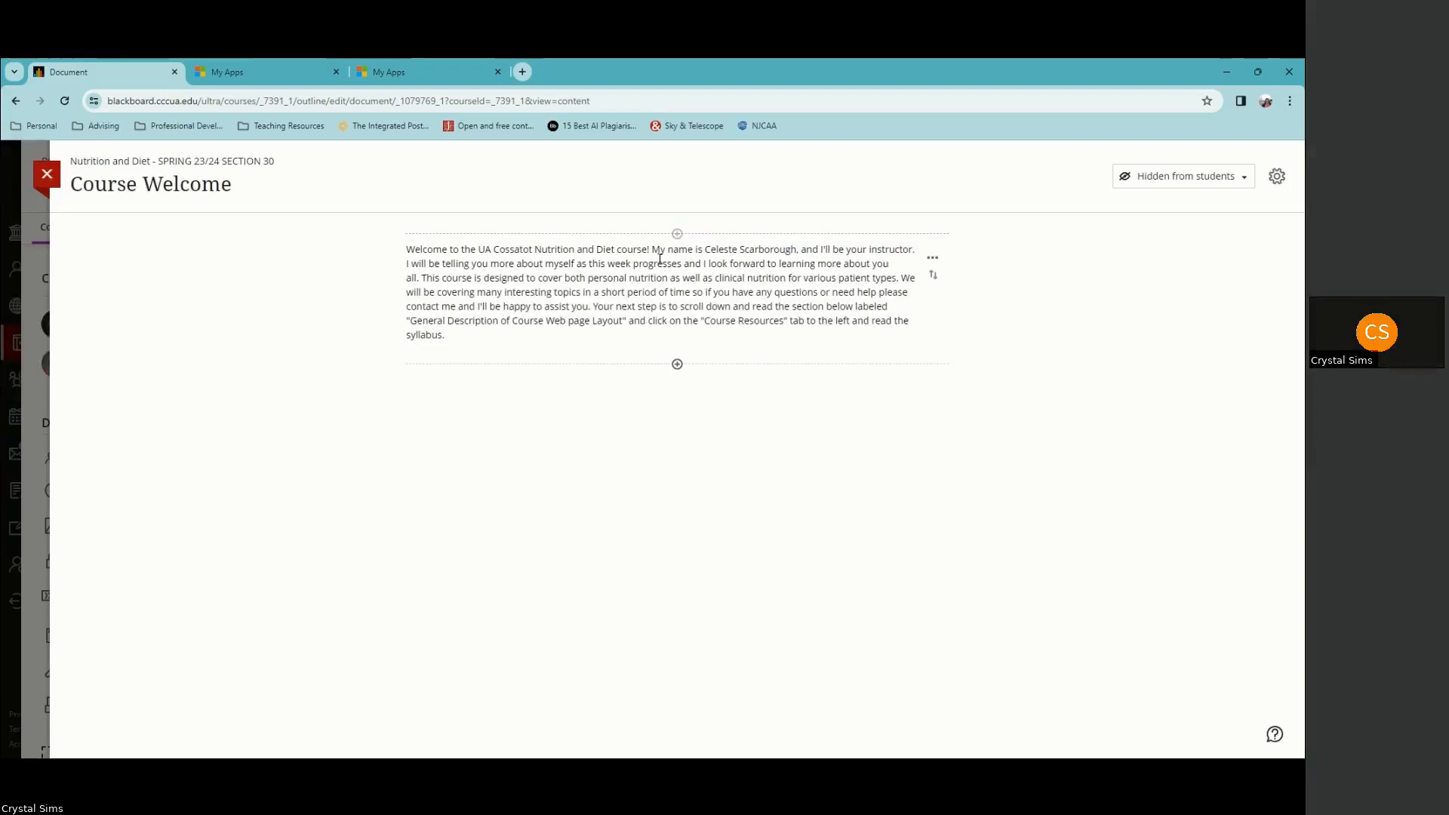
{"action": "left_click", "coordinate": [47, 175]}
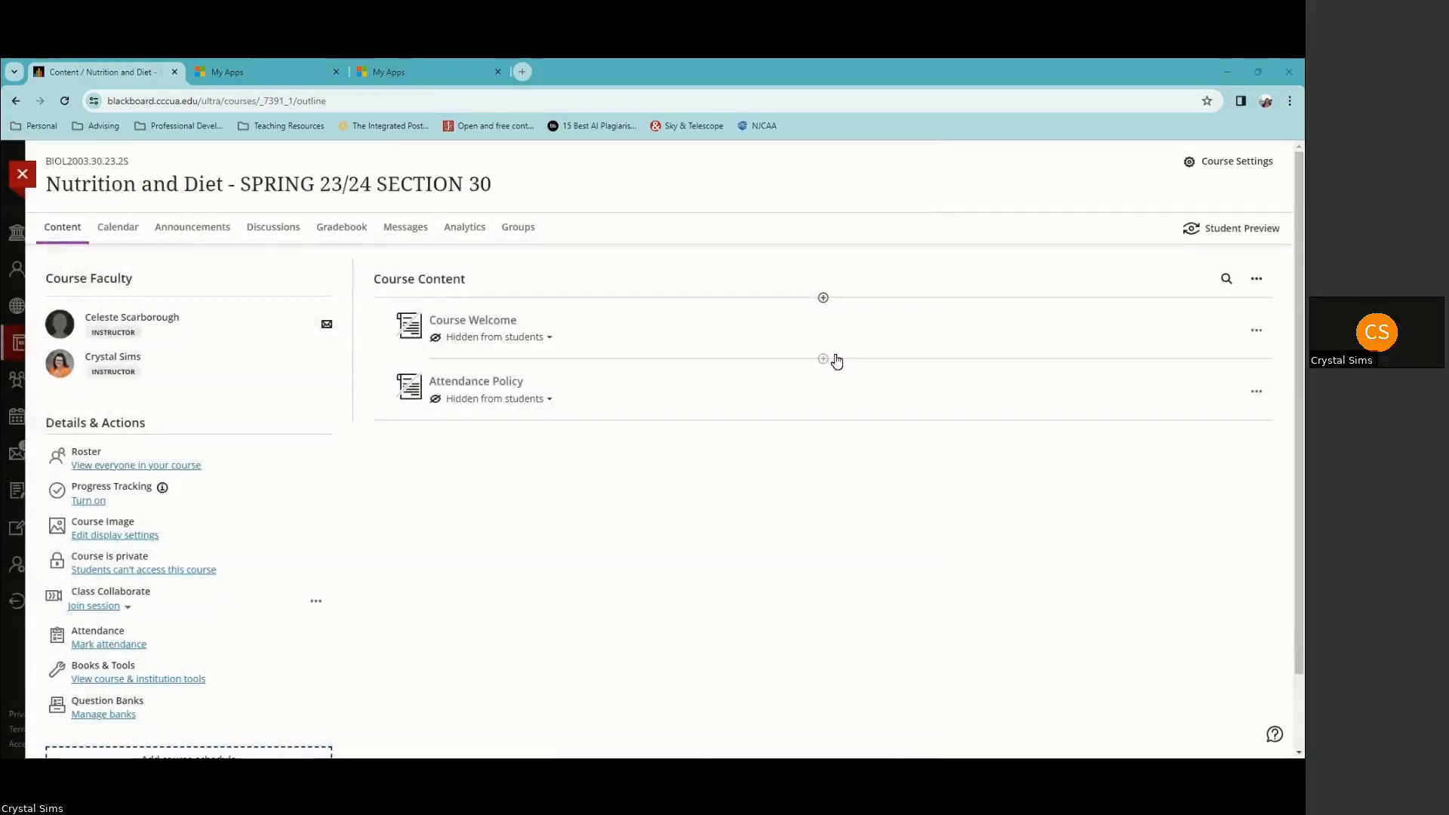
{"action": "left_click", "coordinate": [469, 320]}
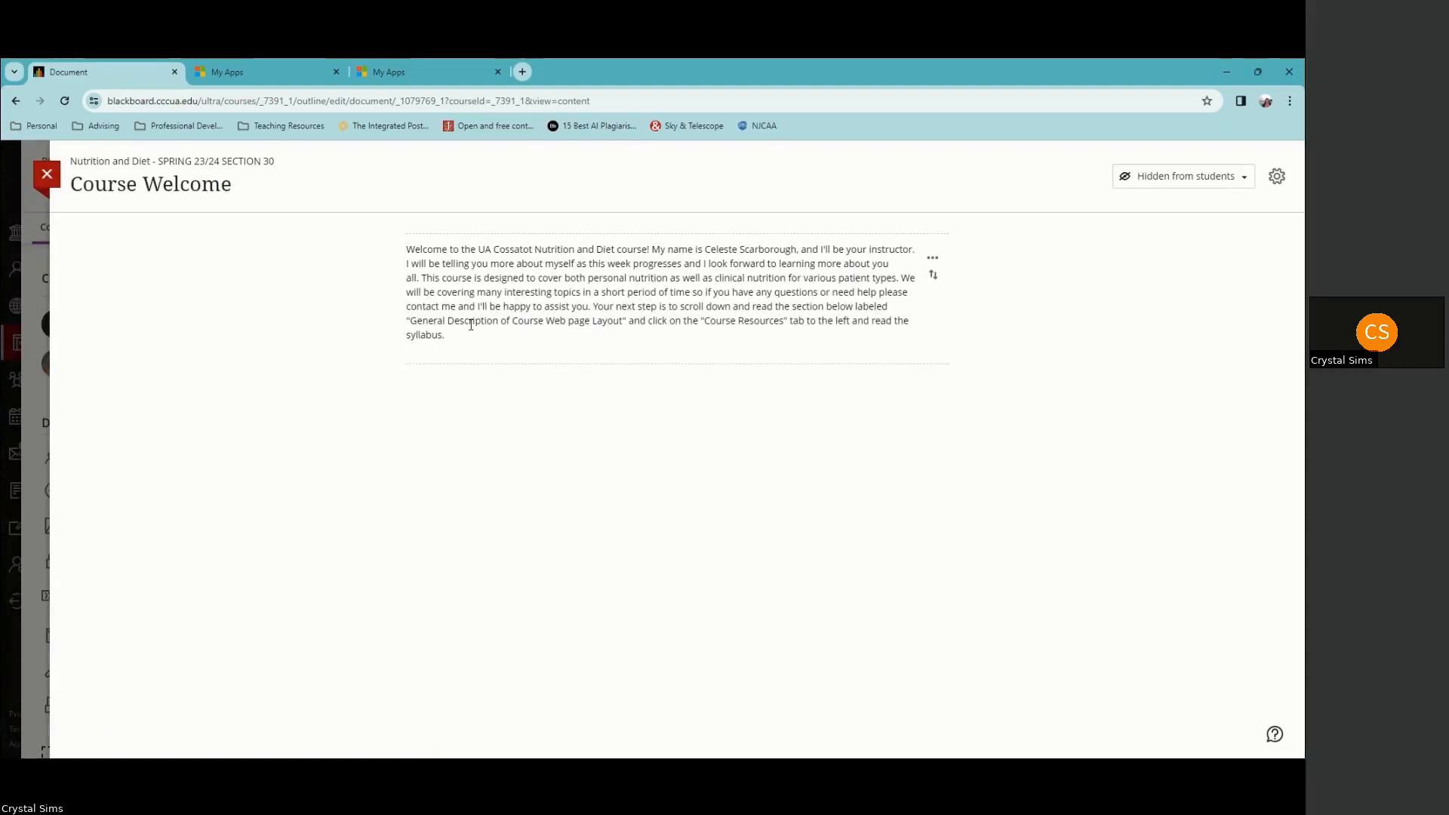
{"action": "left_click", "coordinate": [935, 261]}
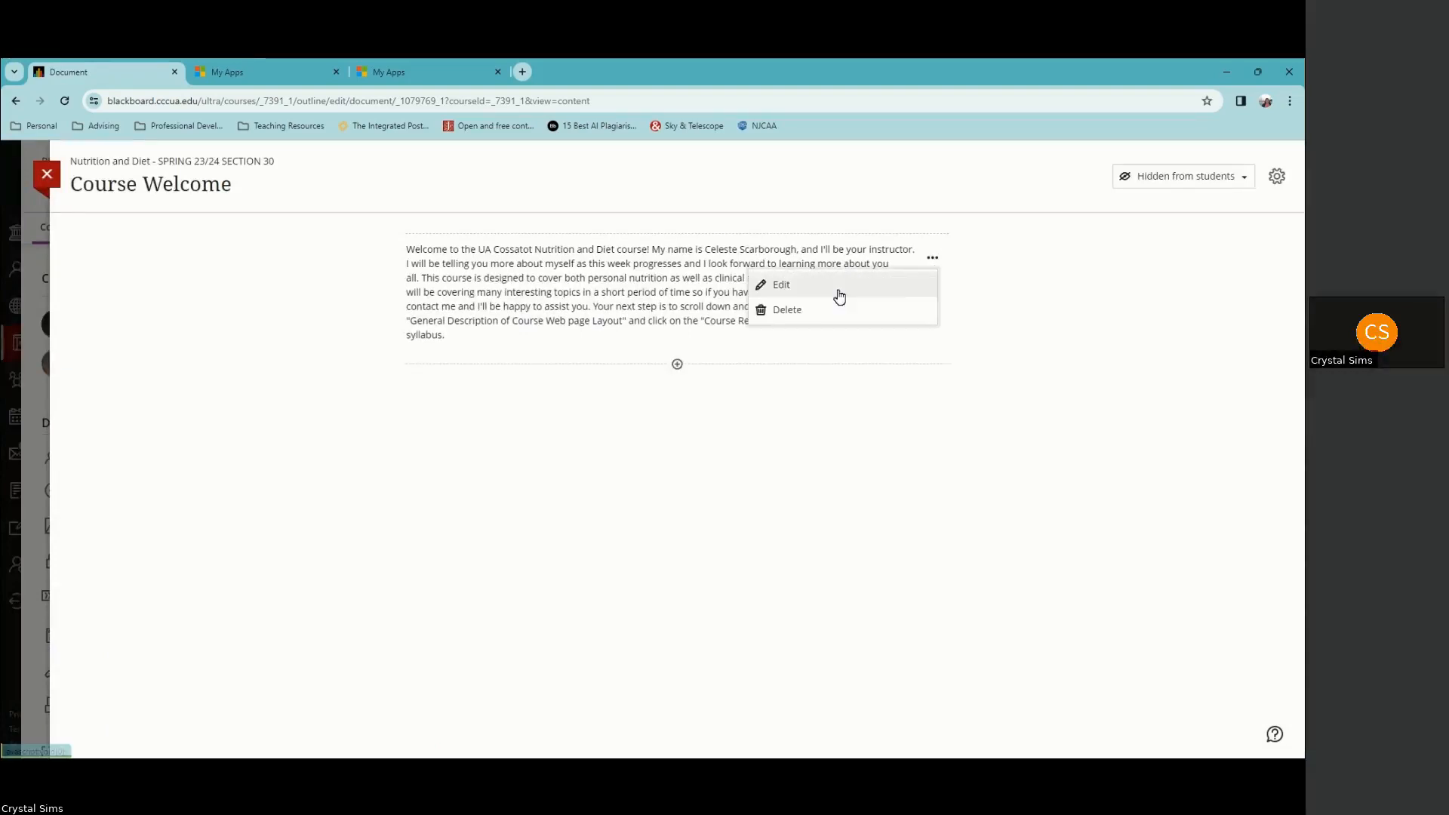
{"action": "left_click", "coordinate": [783, 291]}
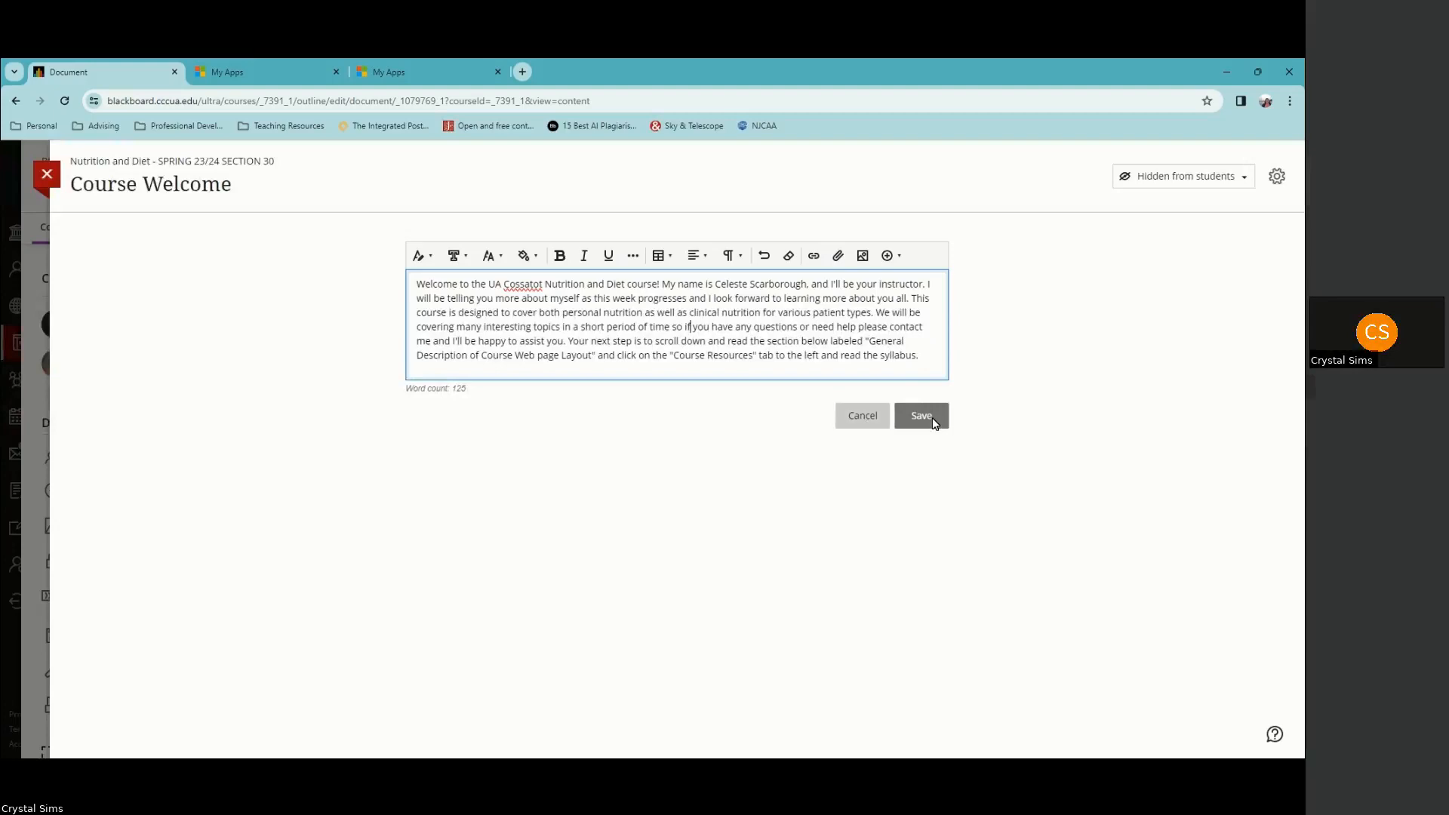
{"action": "left_click", "coordinate": [873, 421]}
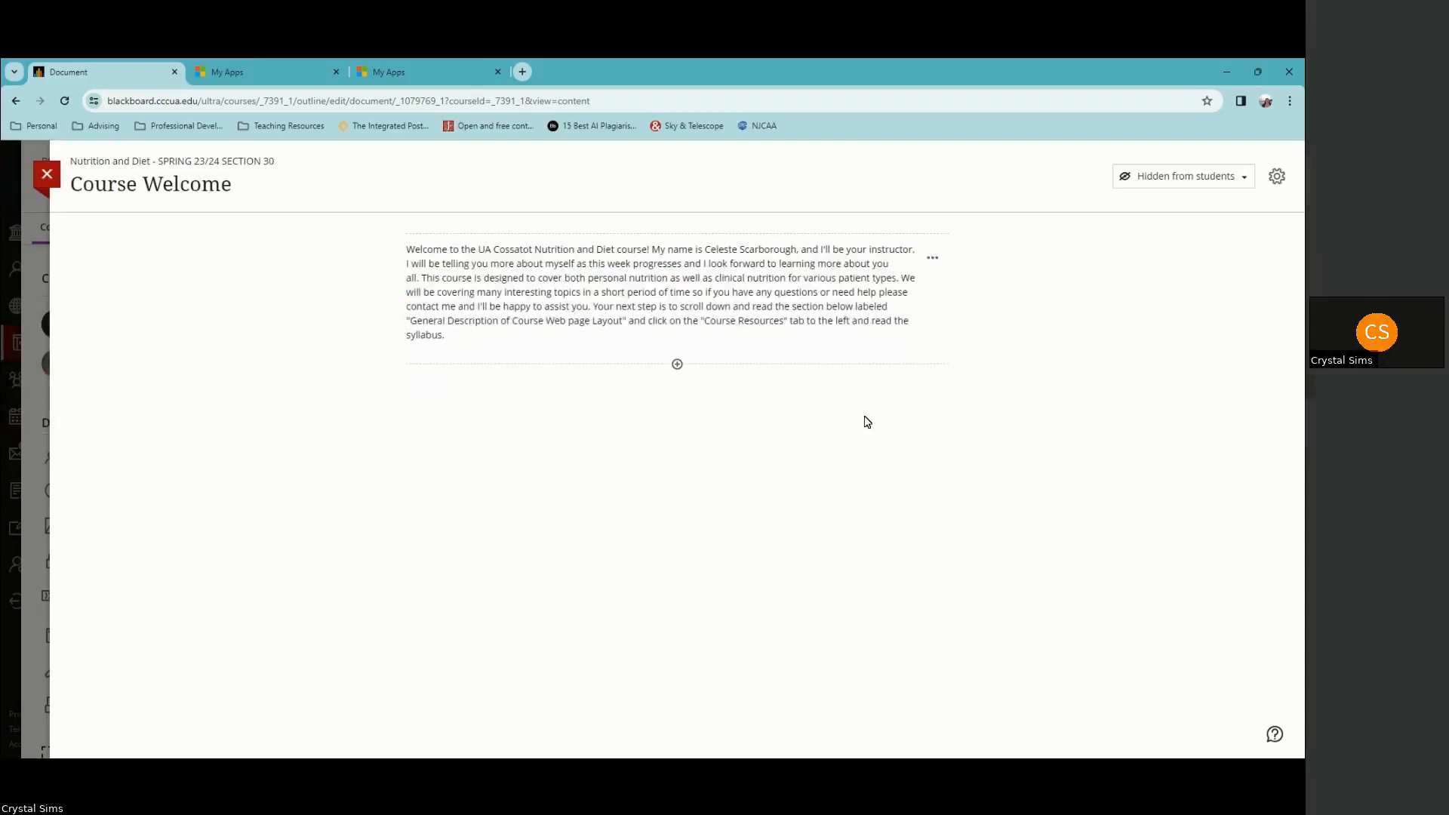
Step: Make the Course Welcome document visible to students and return to the course content
{"action": "left_click", "coordinate": [1171, 183]}
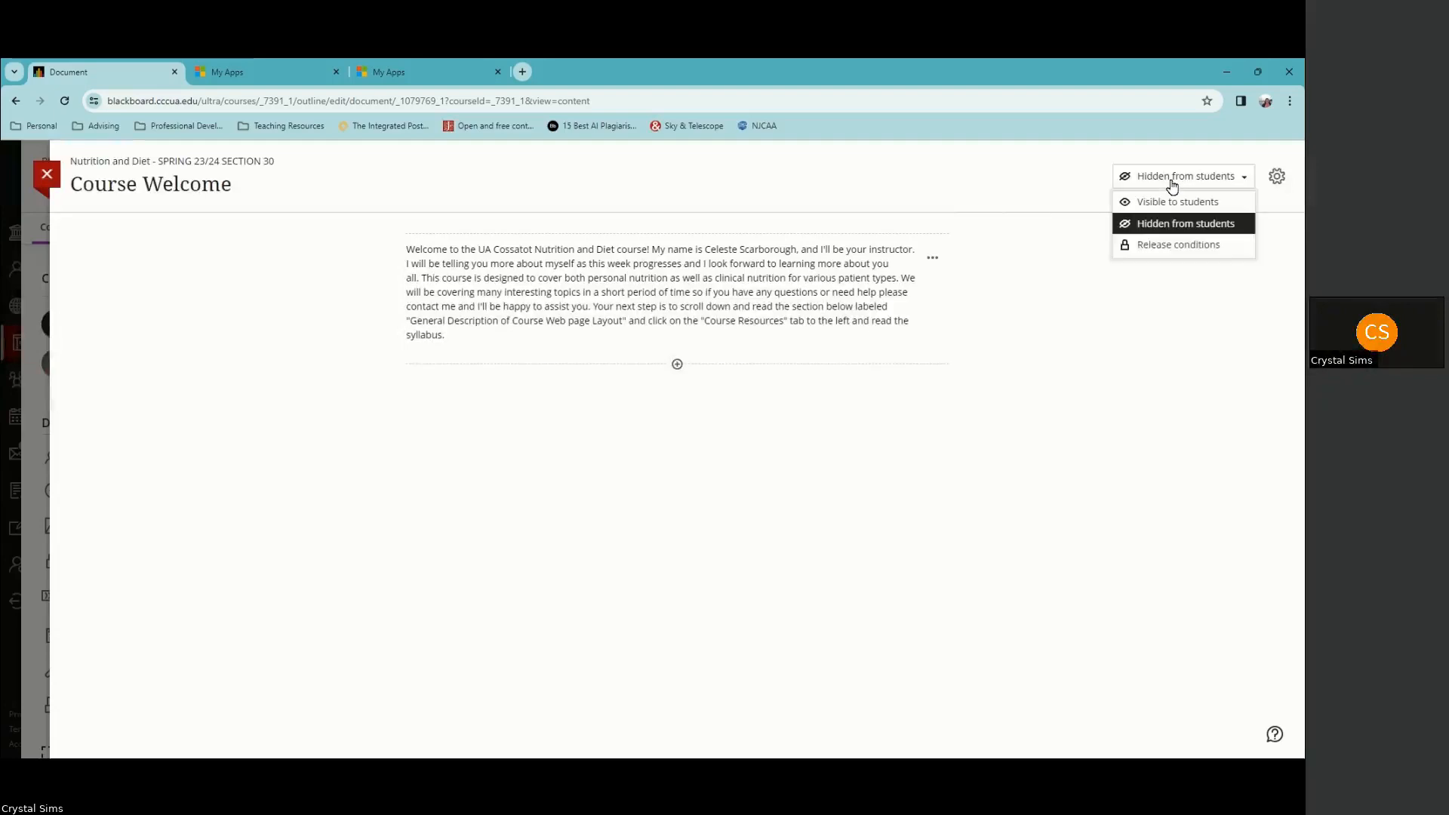
{"action": "left_click", "coordinate": [1168, 204]}
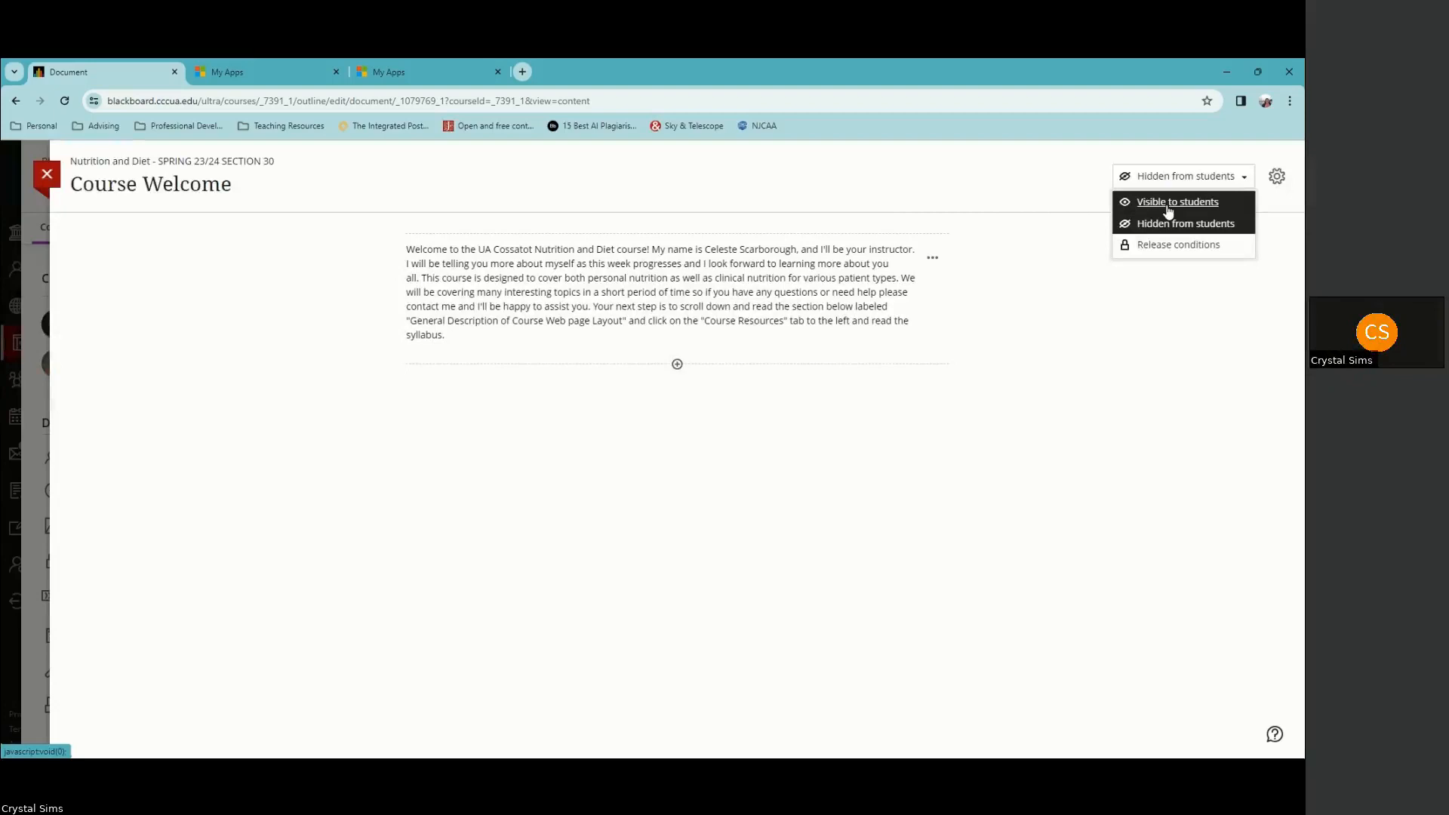
{"action": "left_click", "coordinate": [1169, 210]}
{"action": "left_click", "coordinate": [48, 176]}
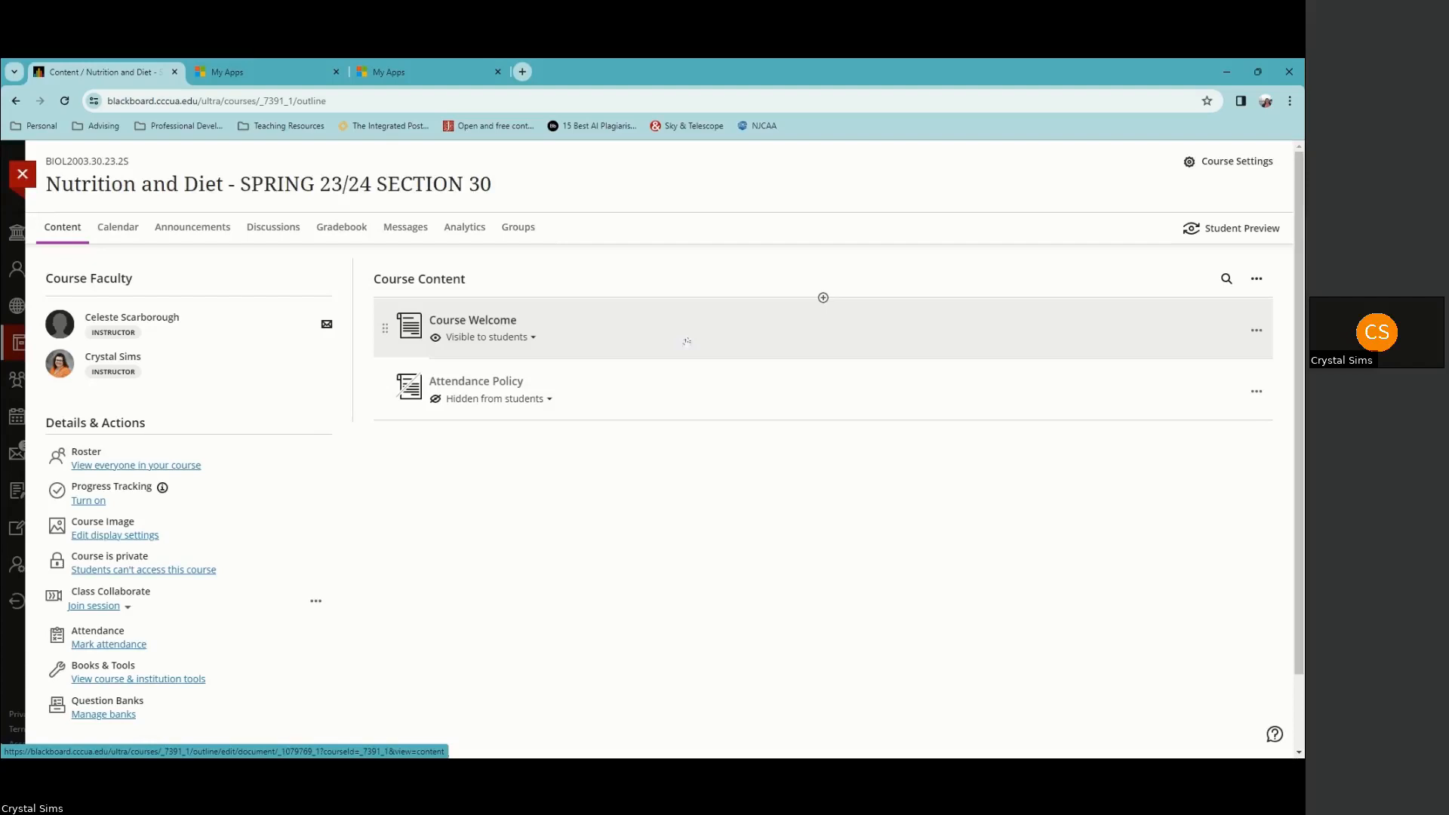
{"action": "left_click", "coordinate": [473, 320]}
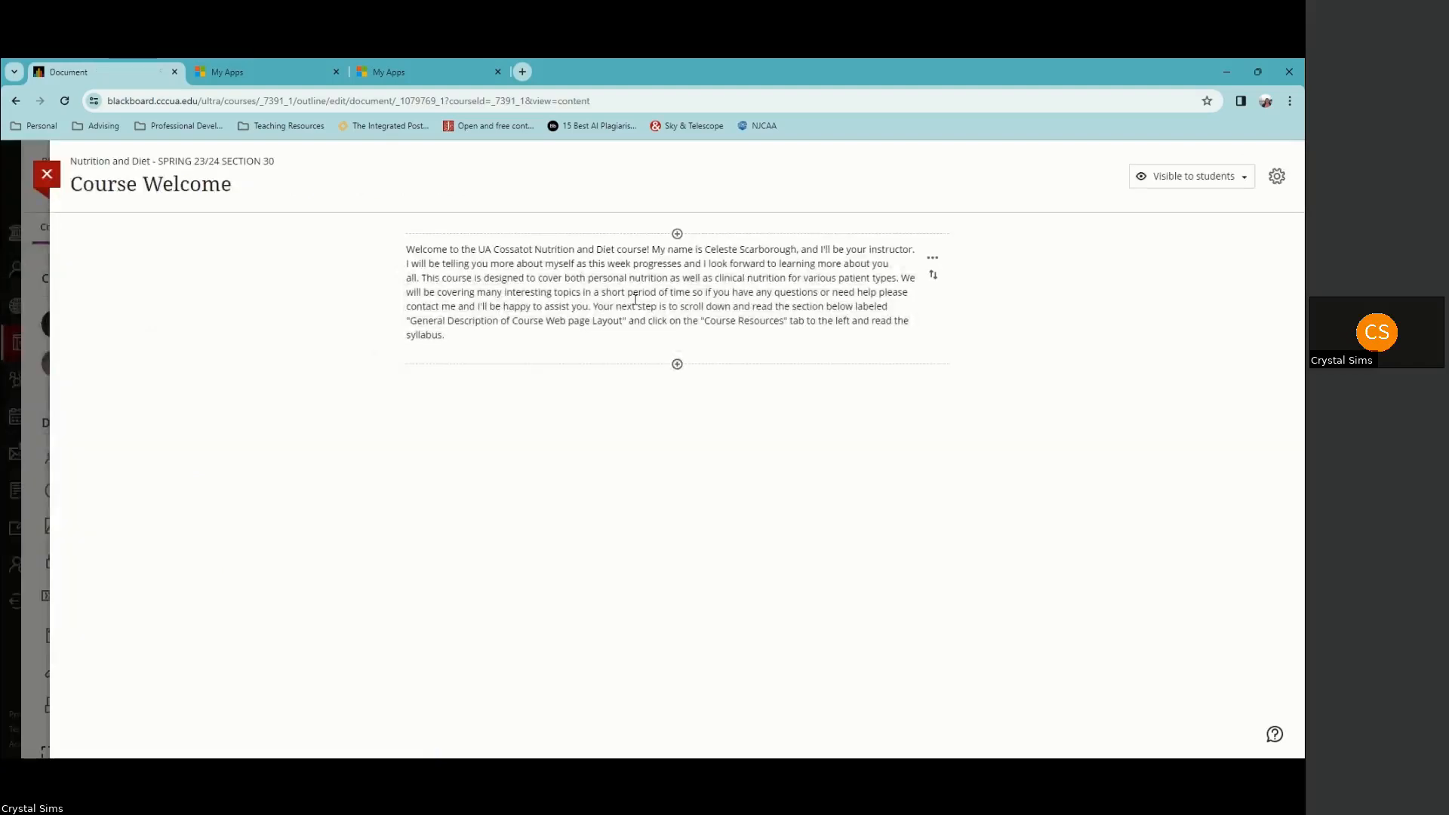
{"action": "left_click", "coordinate": [679, 366]}
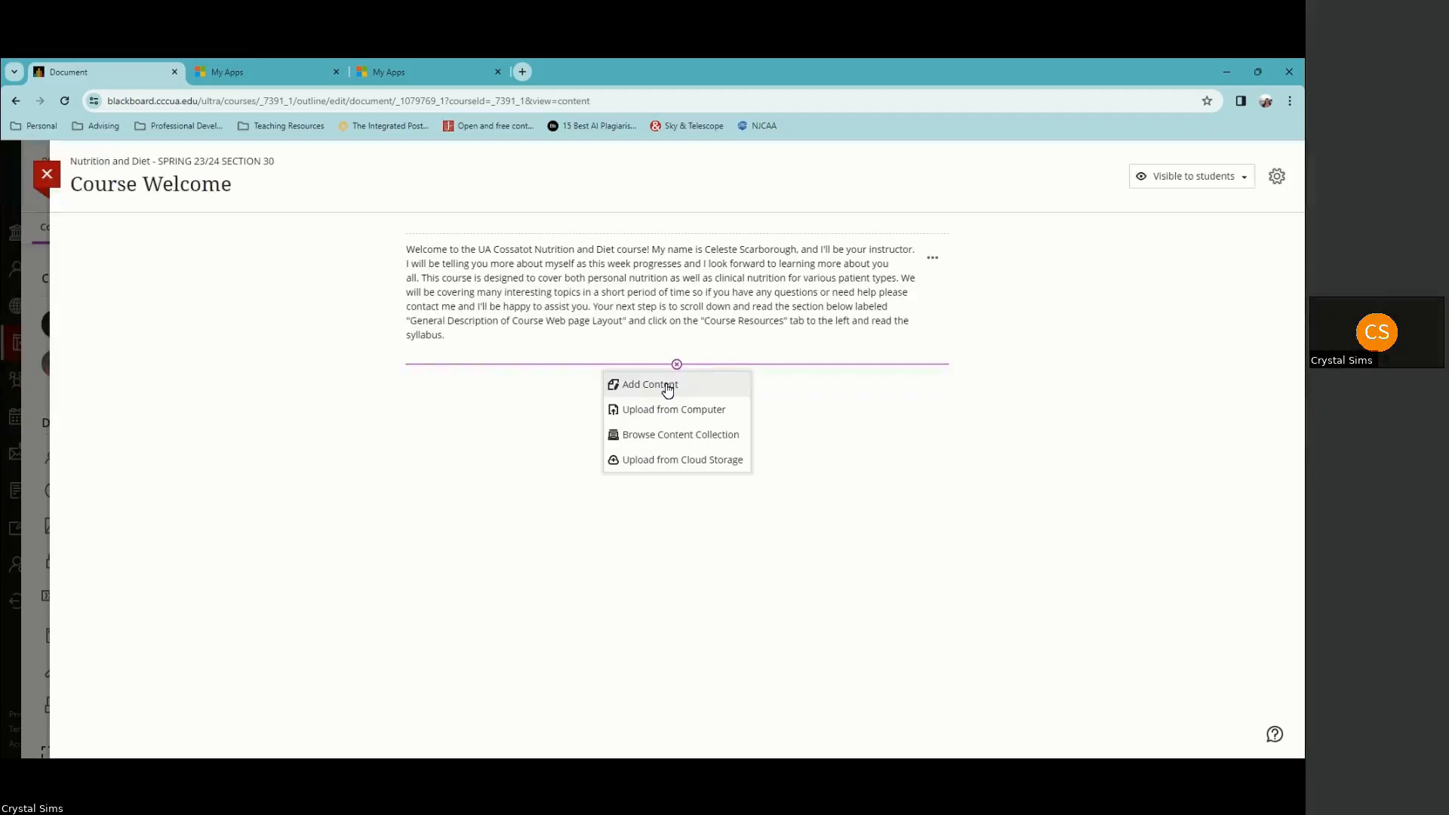
{"action": "left_click", "coordinate": [668, 391]}
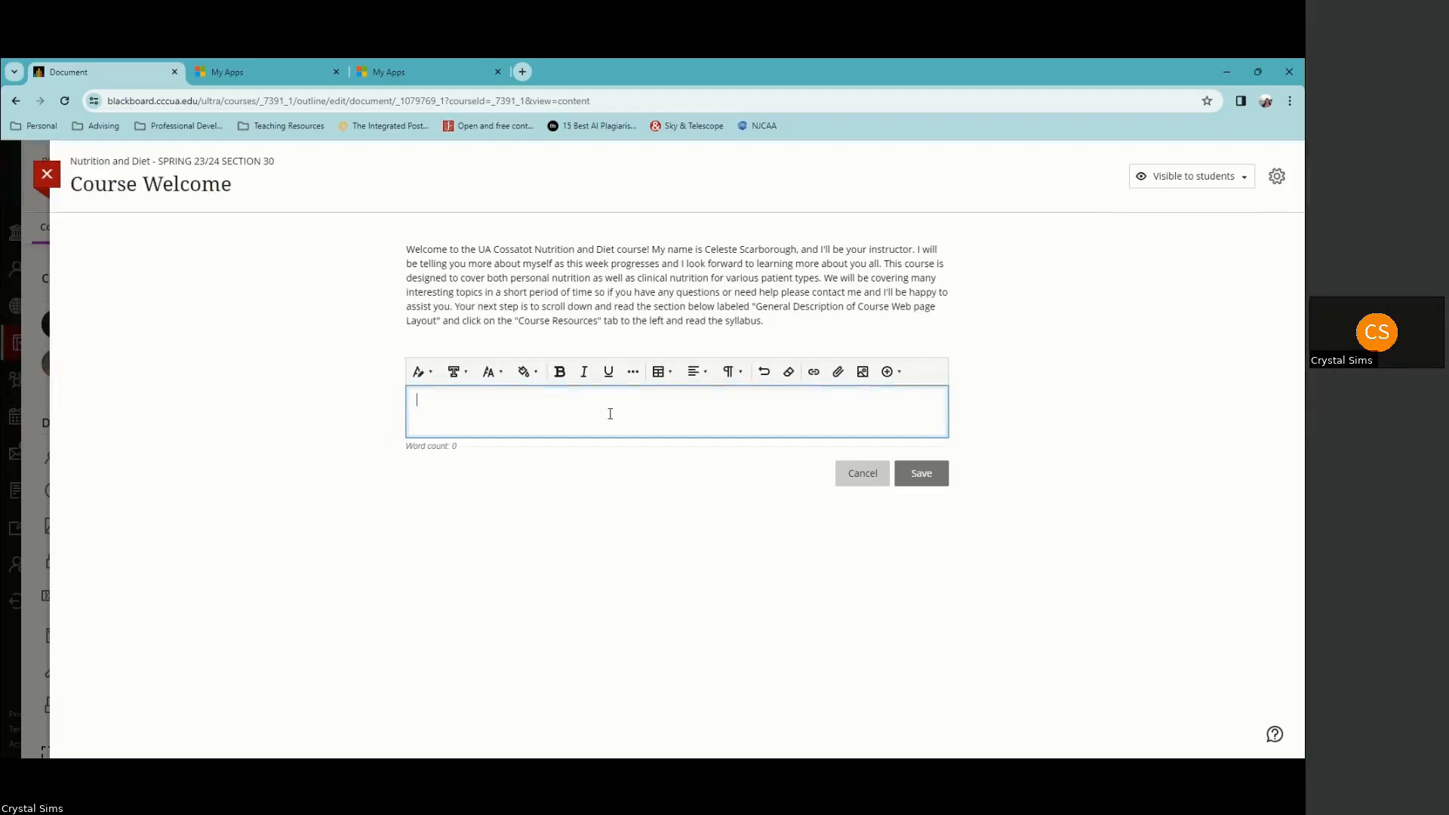
{"action": "left_click", "coordinate": [862, 475]}
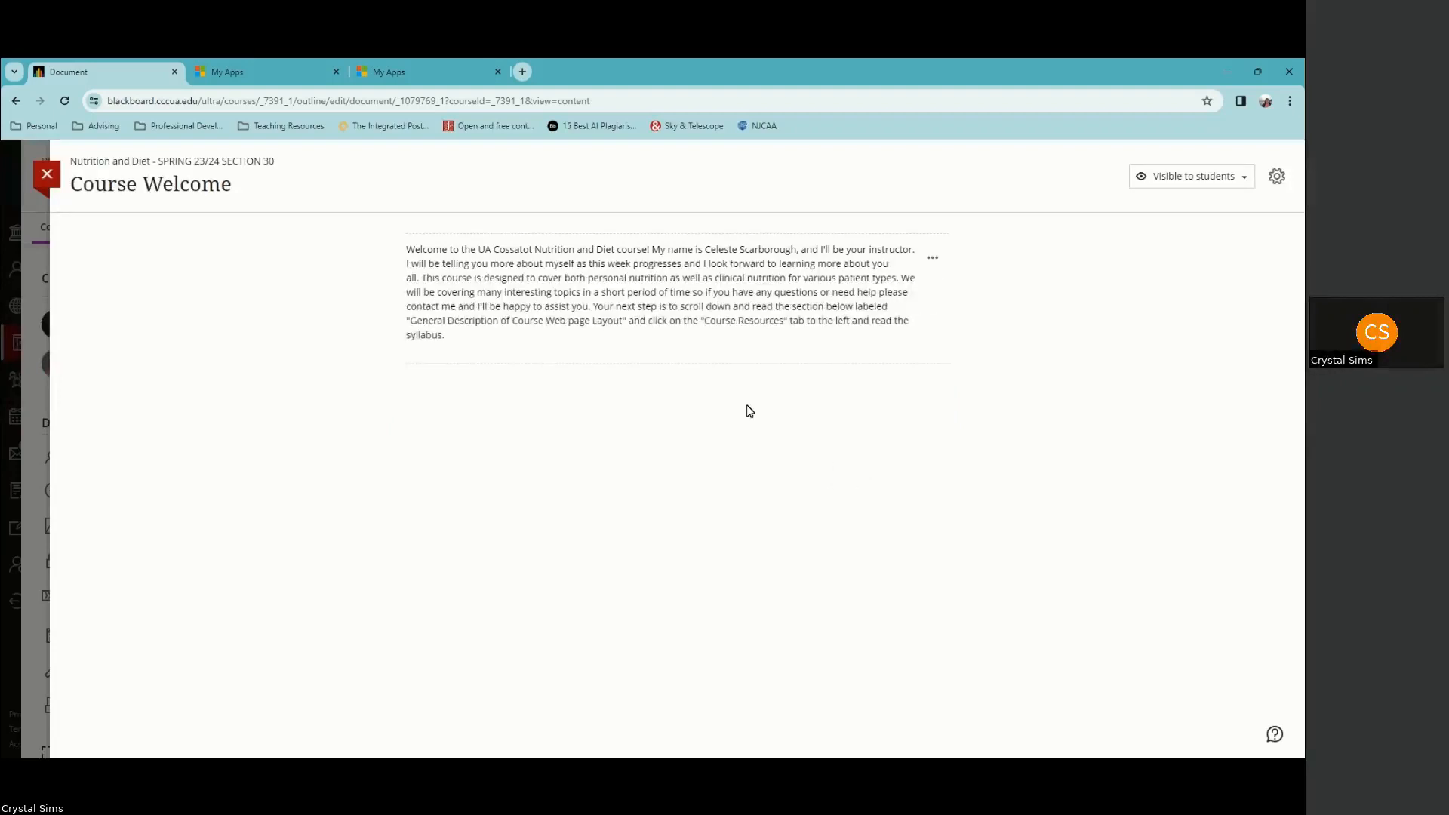
{"action": "left_click", "coordinate": [677, 364]}
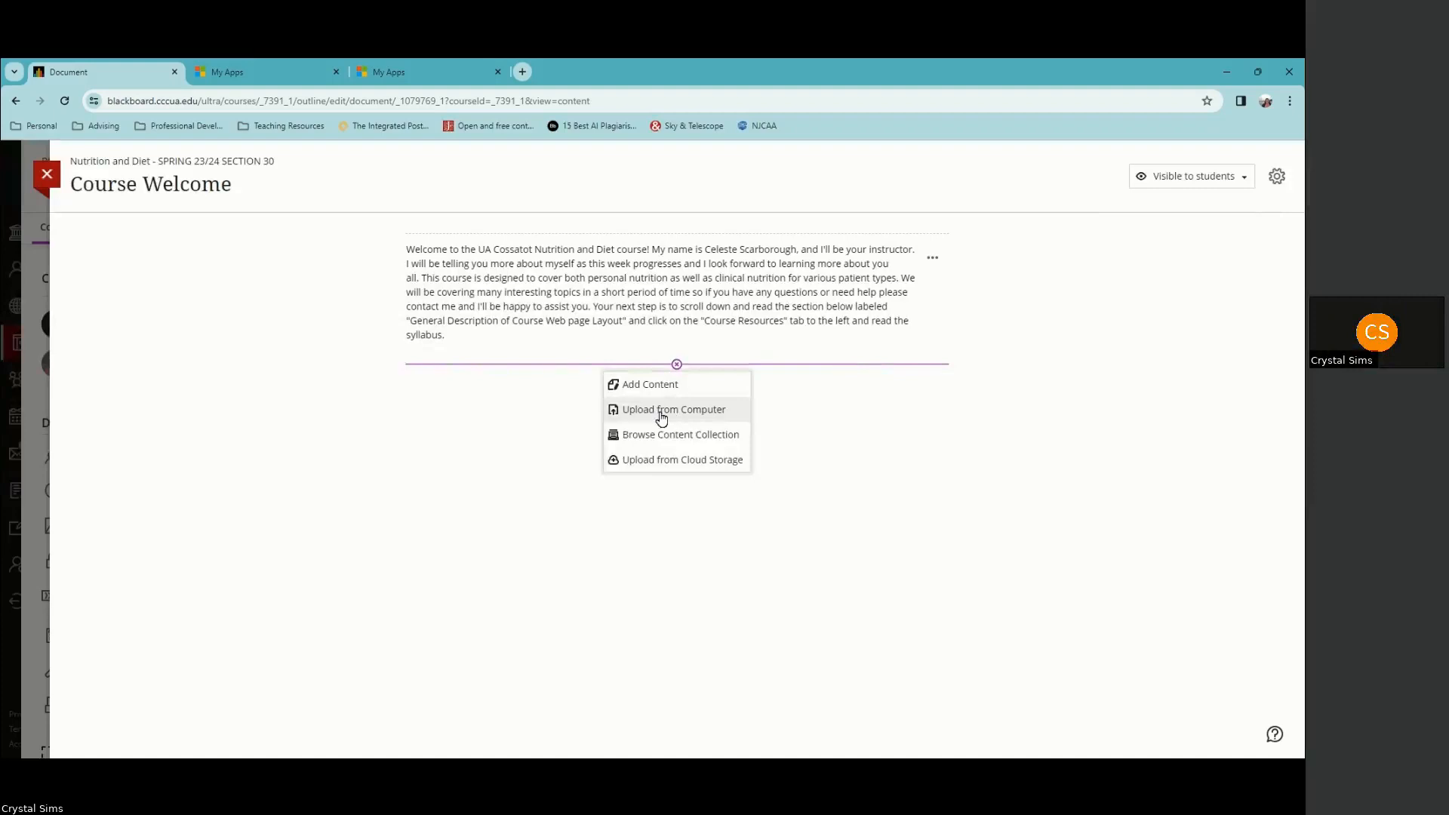
{"action": "left_click", "coordinate": [662, 417]}
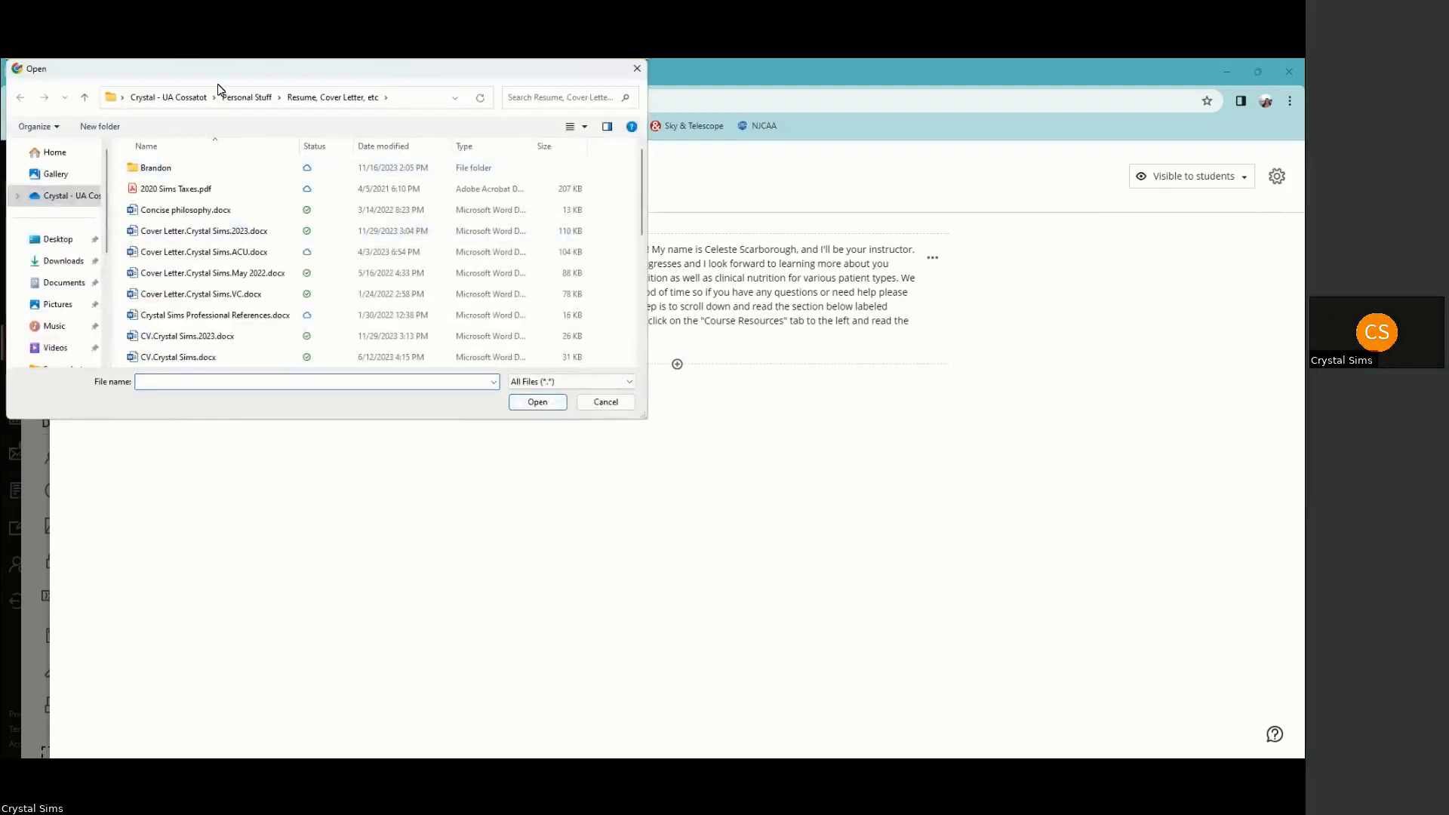
{"action": "left_click", "coordinate": [168, 98]}
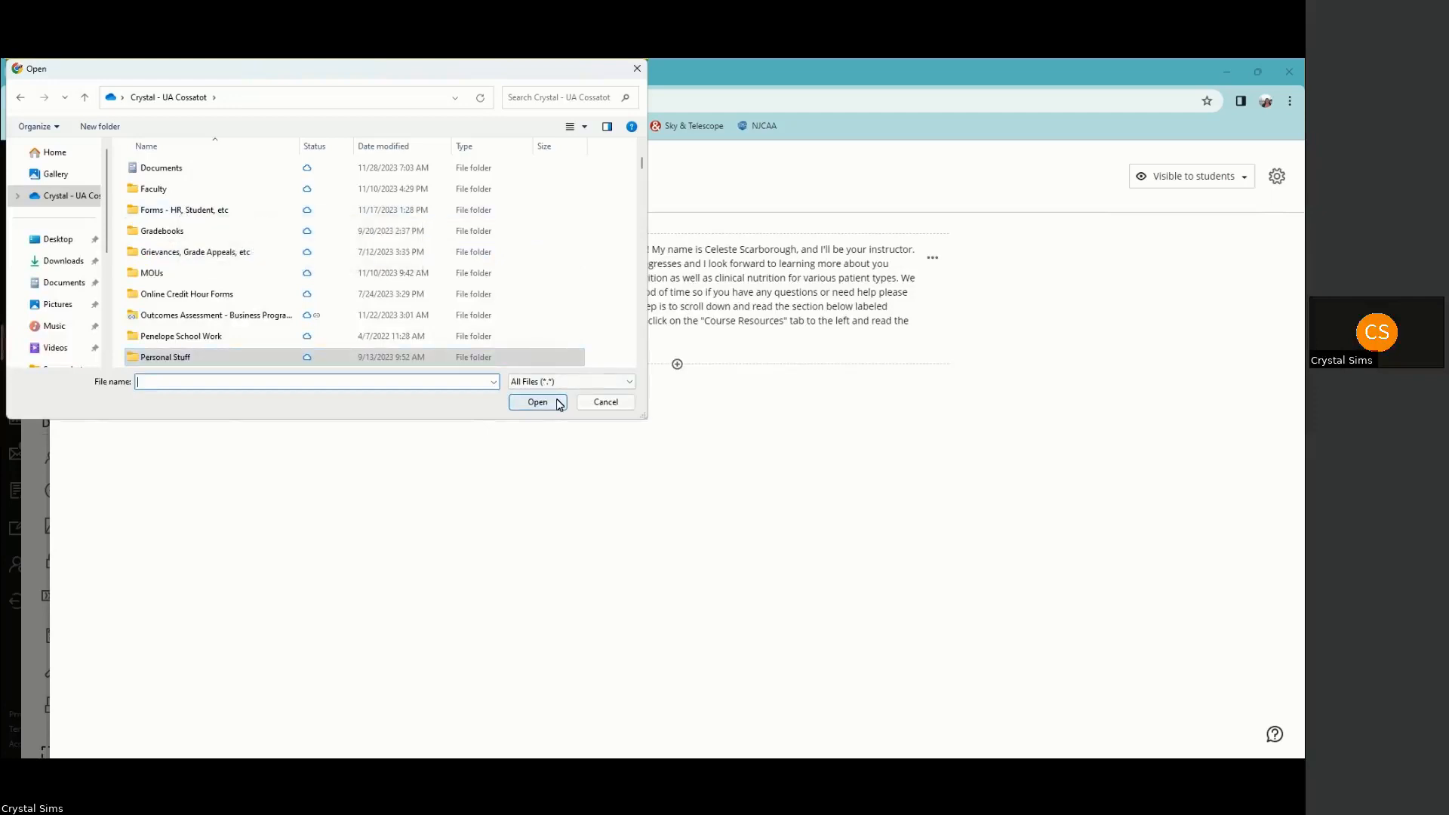
{"action": "left_click", "coordinate": [607, 404]}
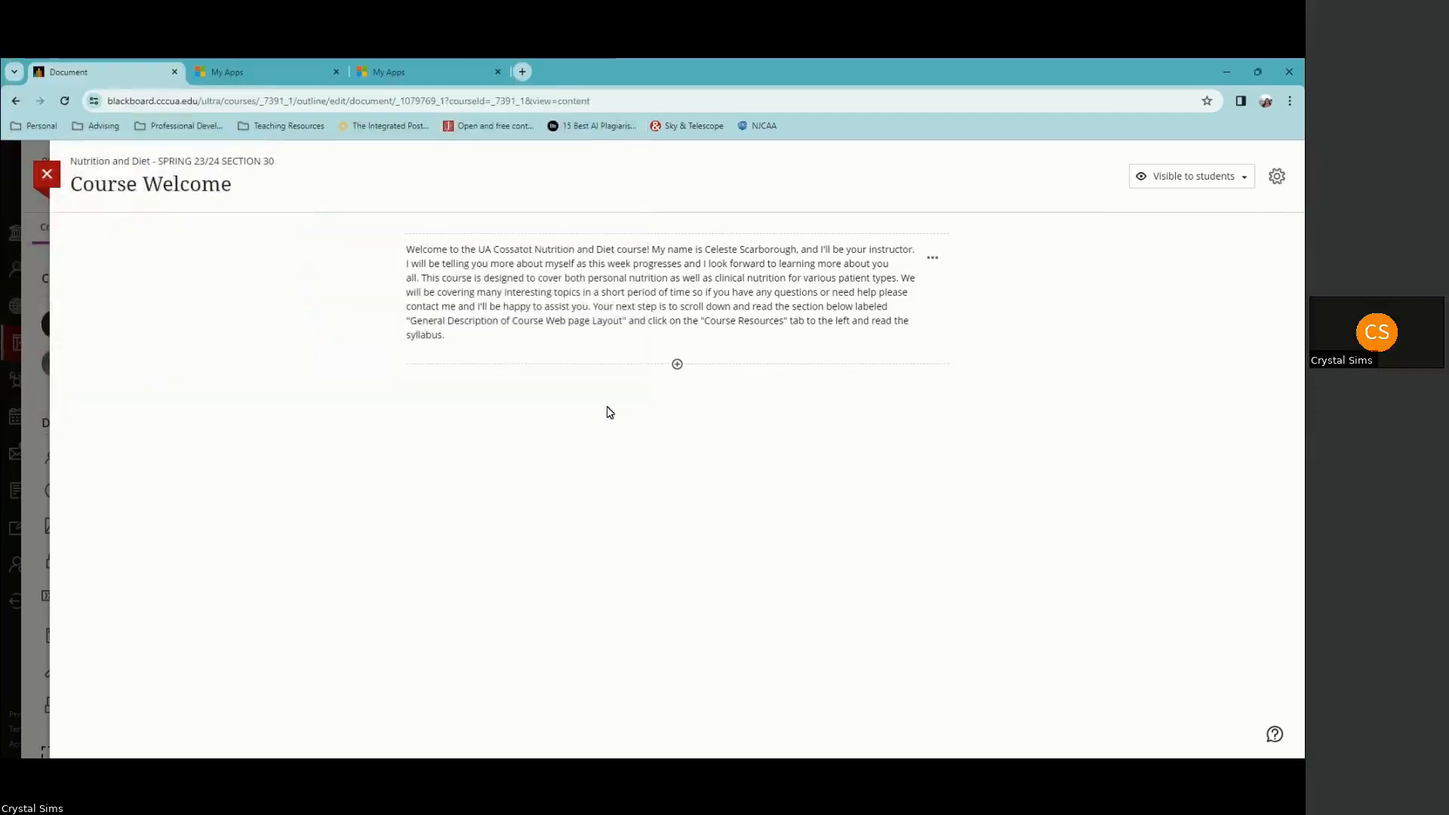
{"action": "left_click", "coordinate": [46, 175]}
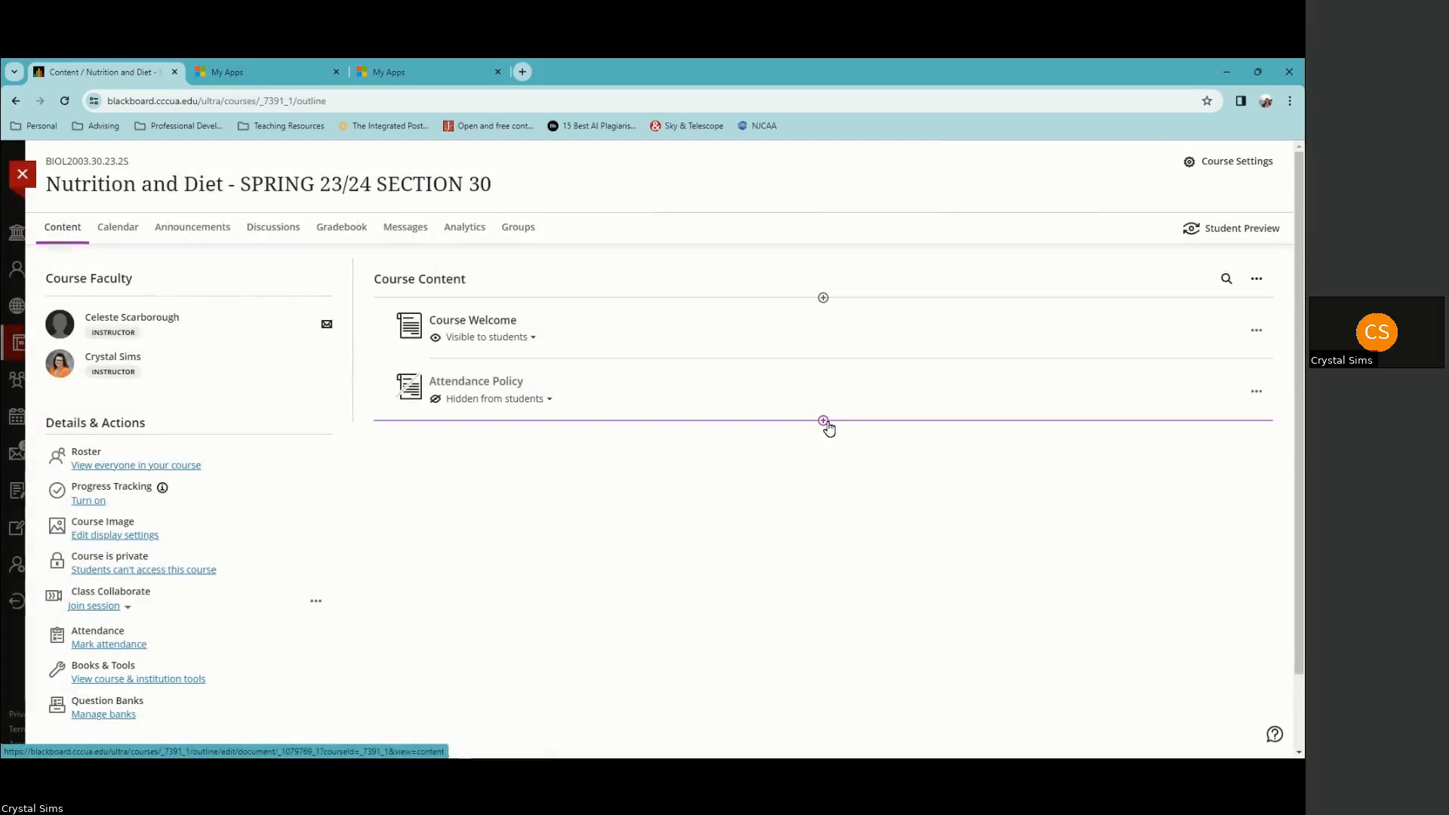
Step: Copy all nine Course Resources items from Nutrition and Diet - FALL 23/24 SECTION 30 to below Attendance Policy, and dismiss the copy exceptions notice
{"action": "left_click", "coordinate": [823, 421]}
{"action": "left_click", "coordinate": [805, 475]}
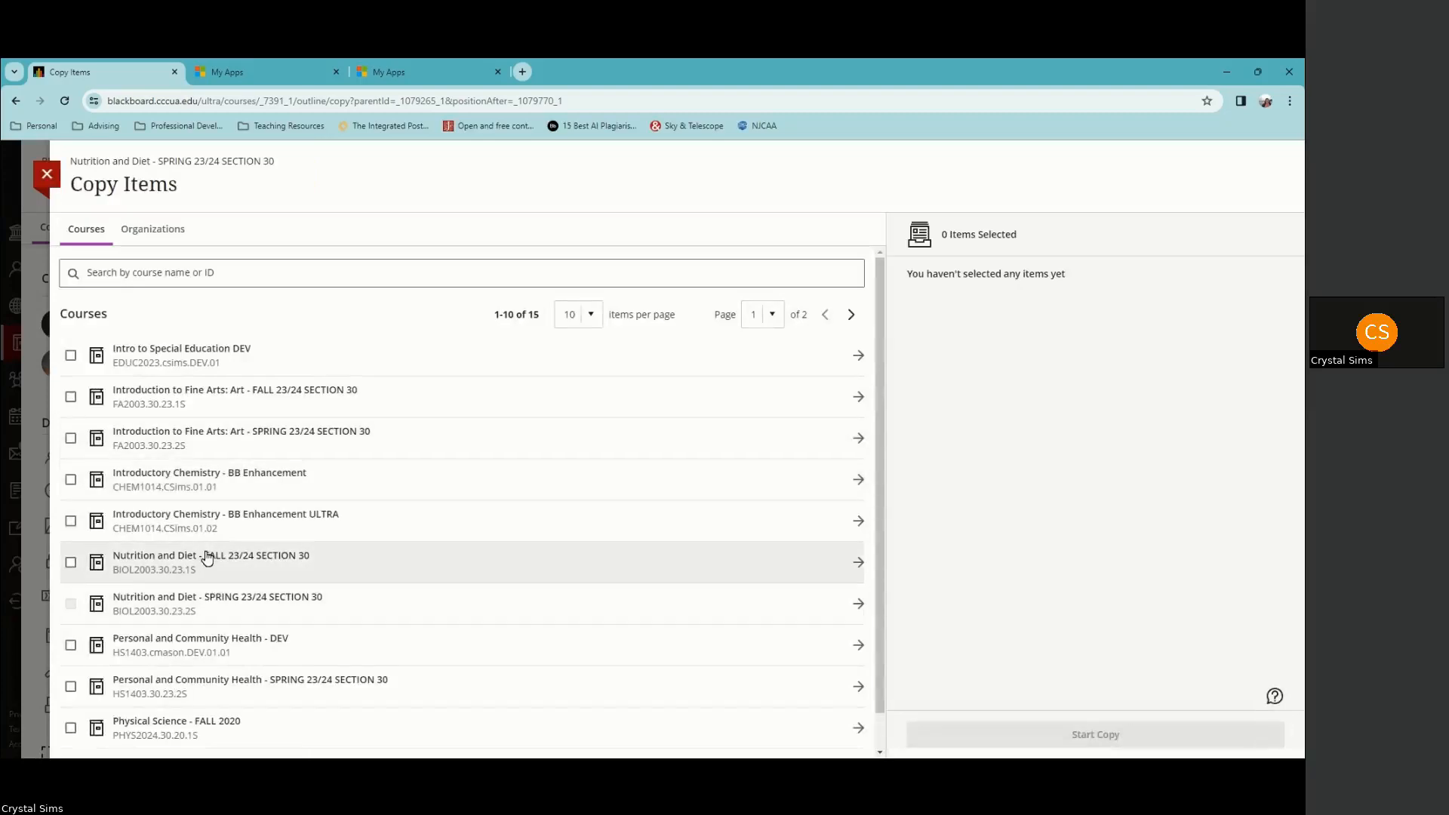
{"action": "left_click", "coordinate": [207, 562]}
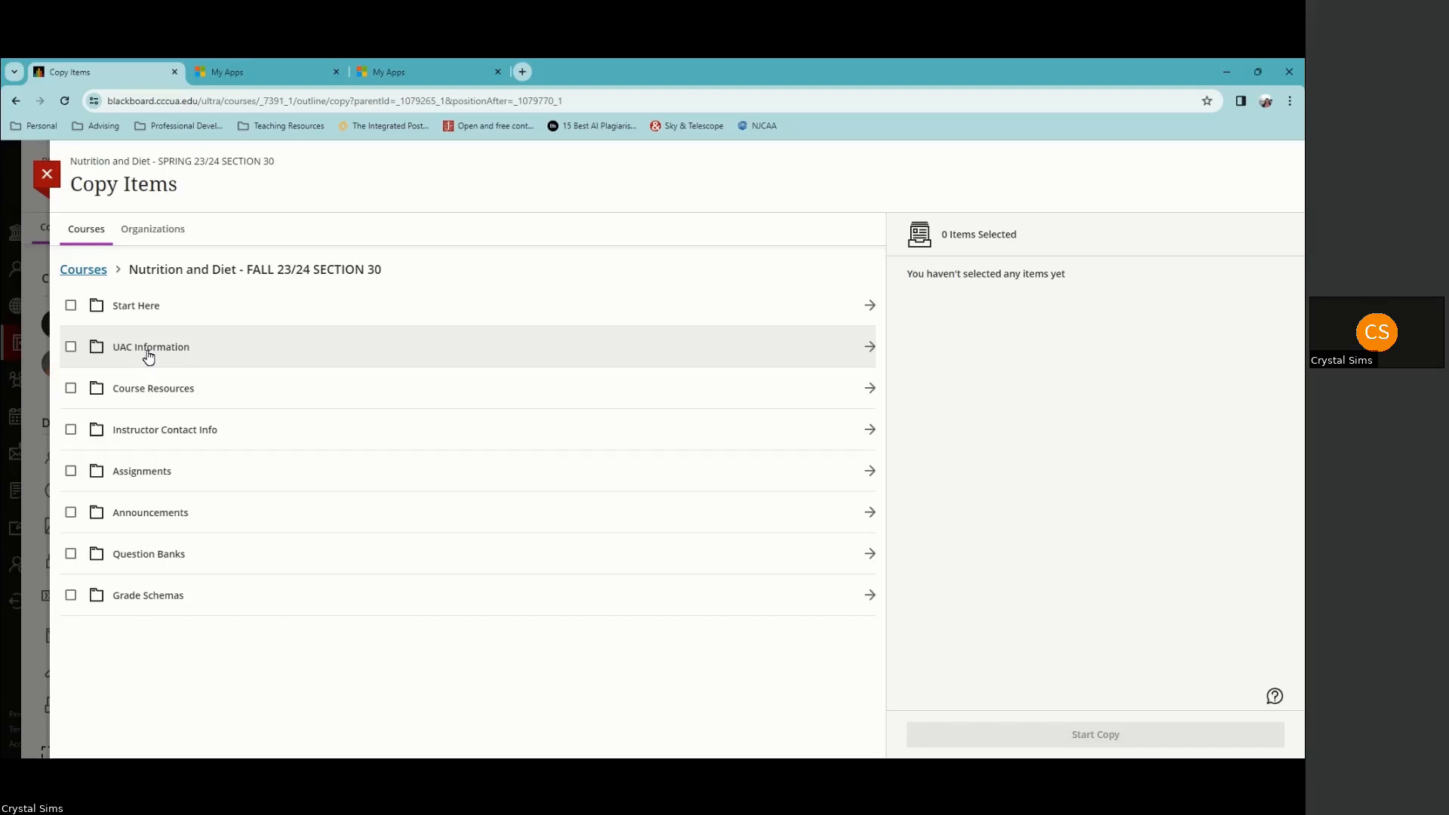
{"action": "left_click", "coordinate": [143, 395]}
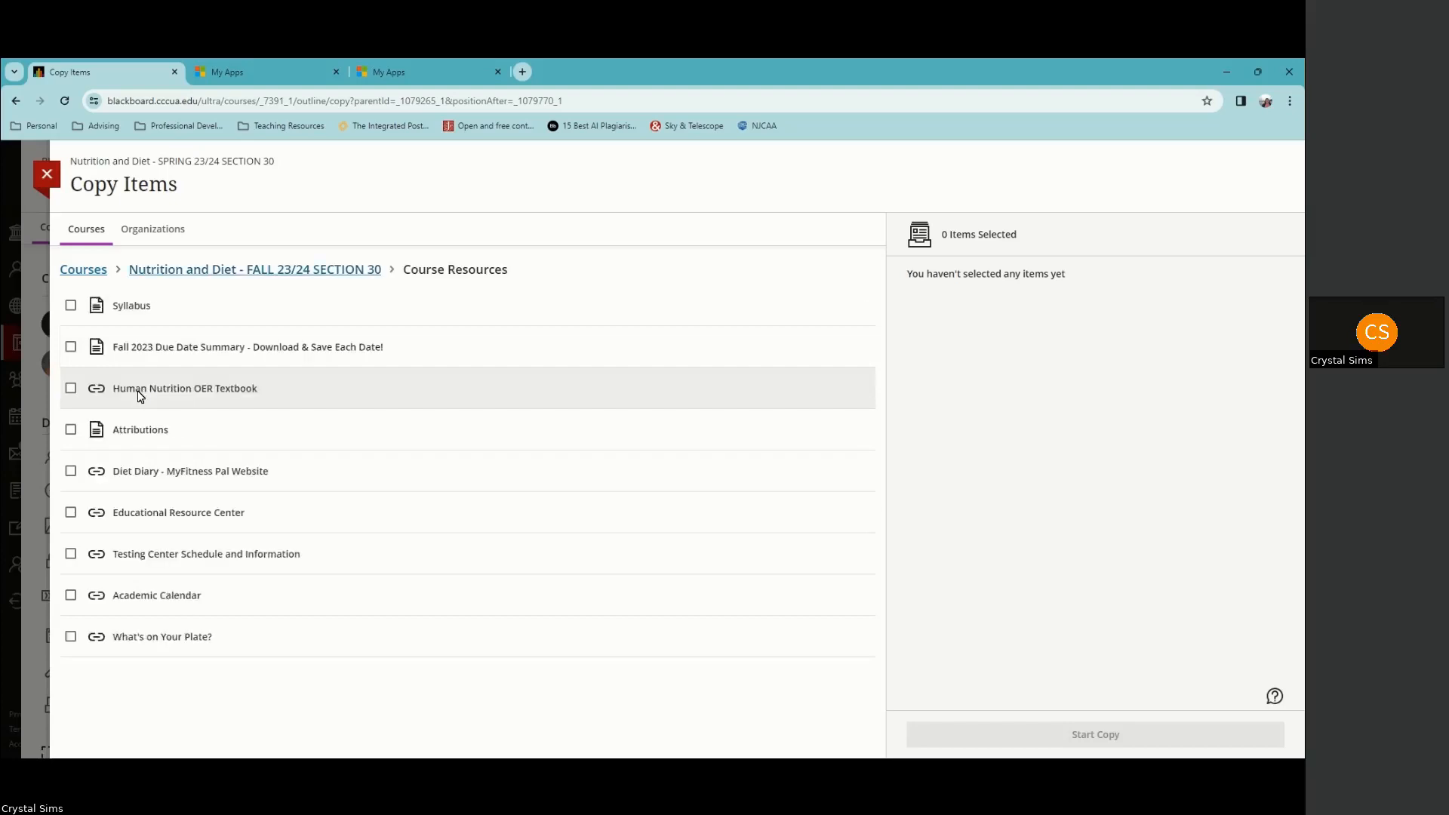
{"action": "left_click", "coordinate": [71, 305]}
{"action": "left_click", "coordinate": [71, 346]}
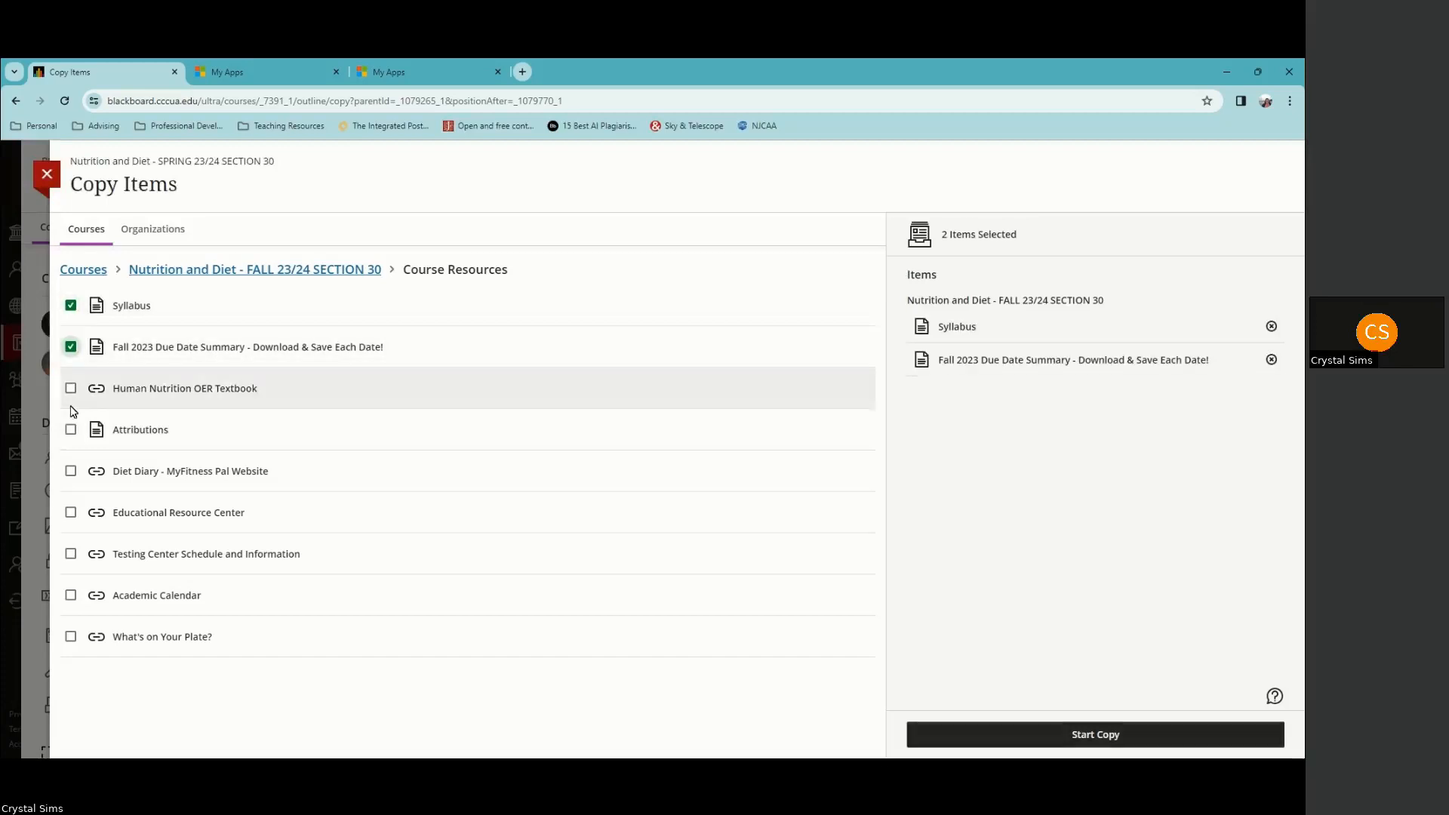
{"action": "left_click", "coordinate": [71, 387]}
{"action": "left_click", "coordinate": [71, 430]}
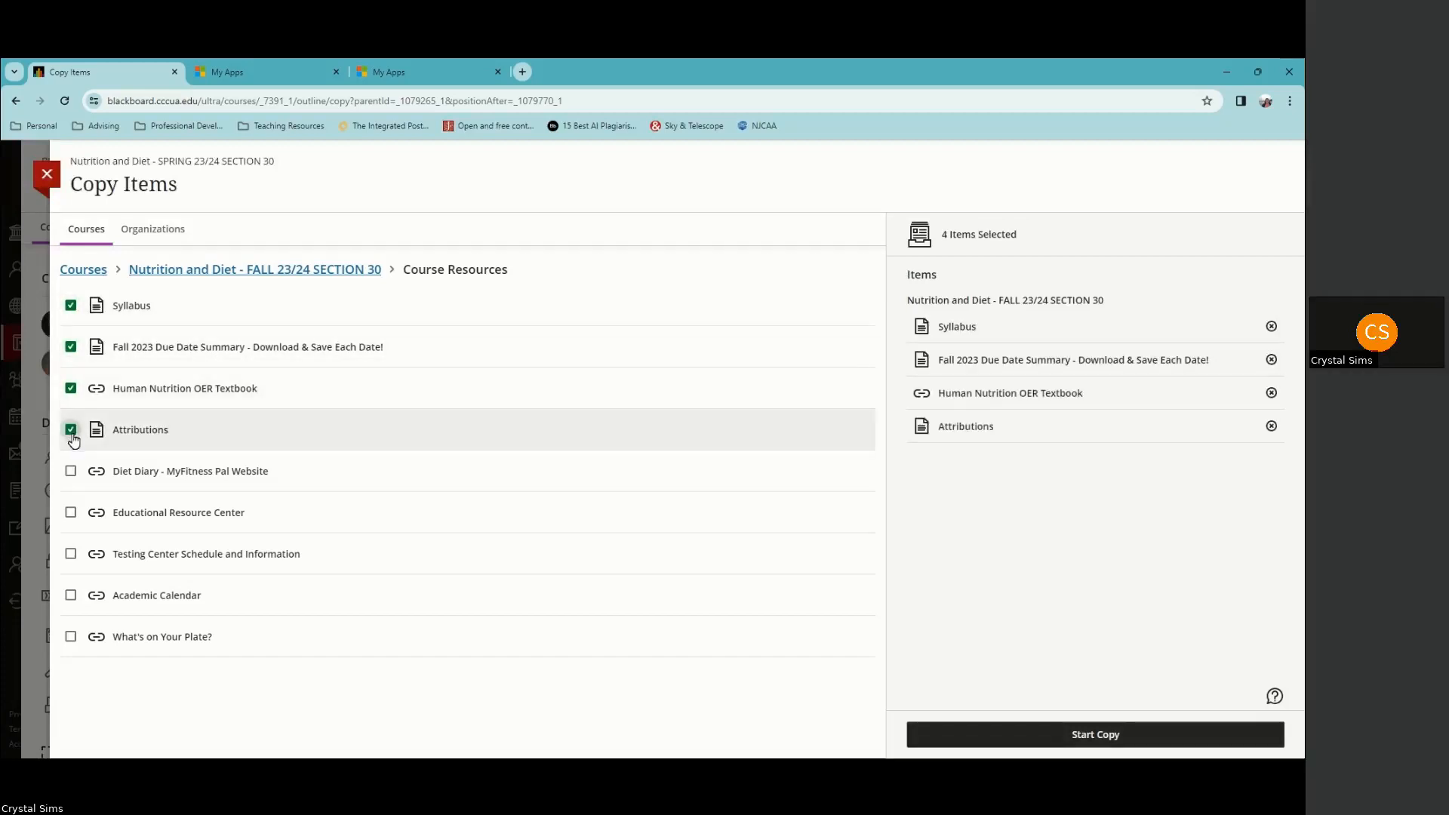
{"action": "left_click", "coordinate": [71, 471]}
{"action": "left_click", "coordinate": [71, 512]}
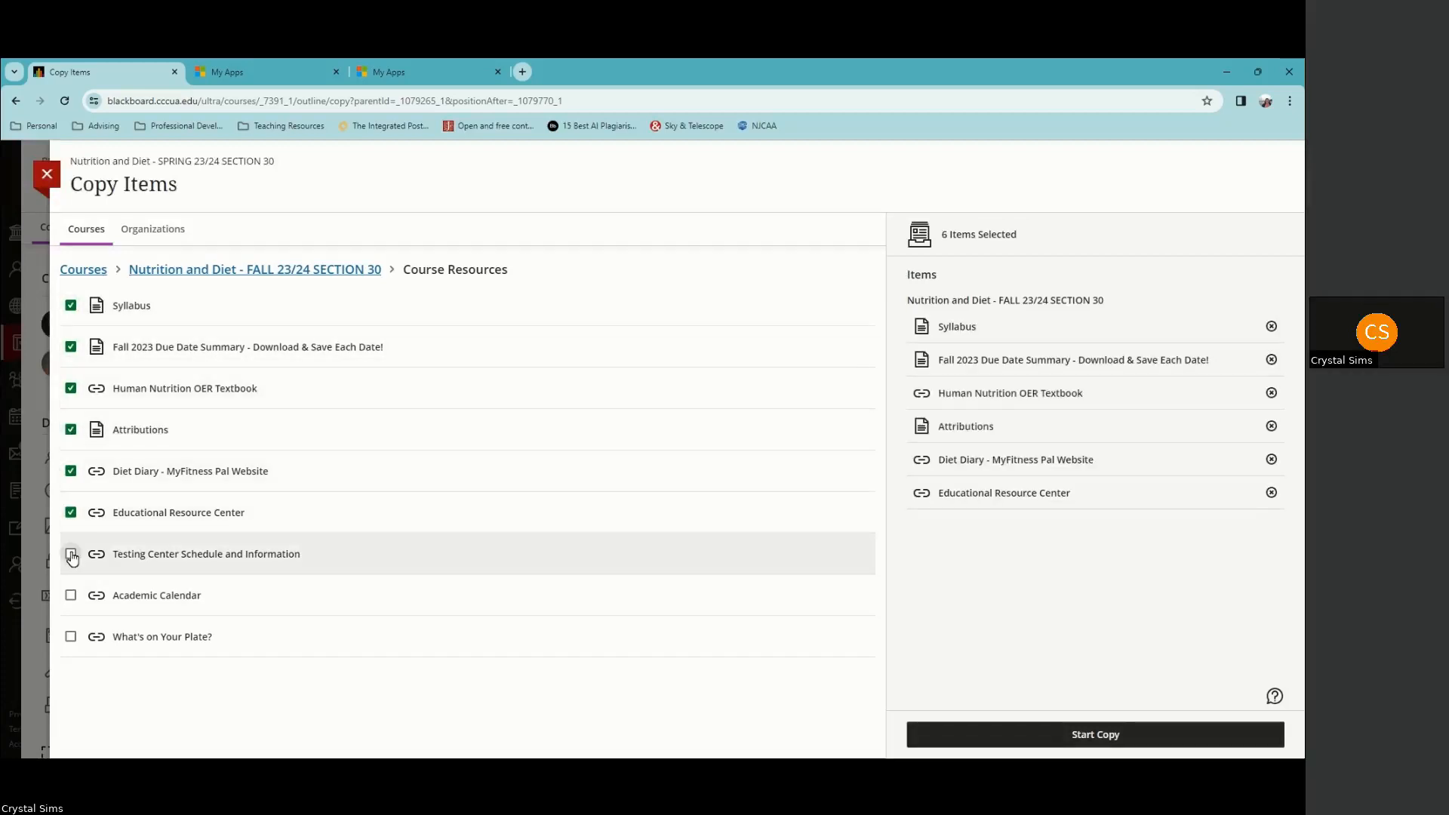
{"action": "left_click", "coordinate": [71, 553]}
{"action": "left_click", "coordinate": [71, 595]}
{"action": "left_click", "coordinate": [71, 636]}
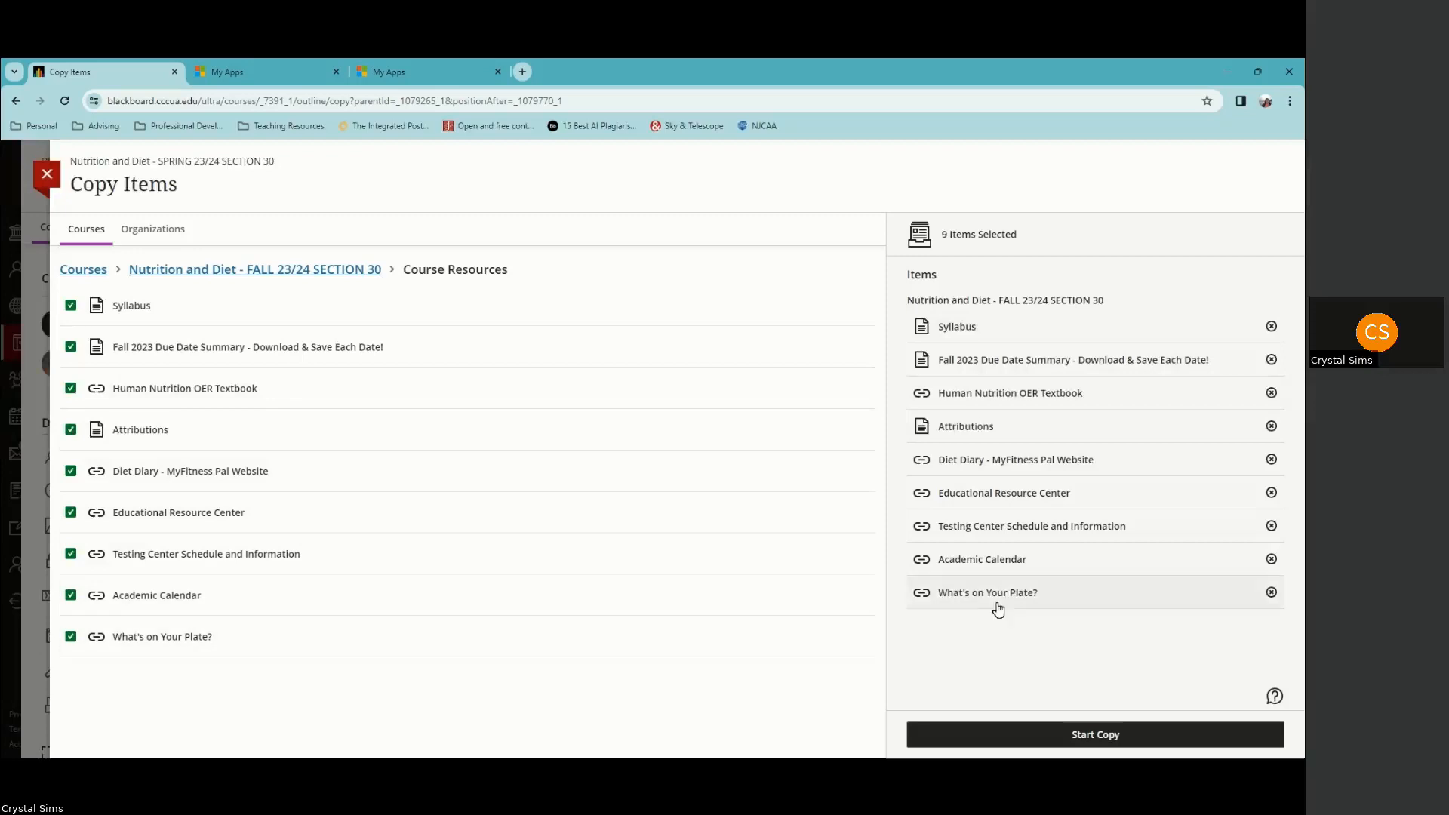
{"action": "left_click", "coordinate": [1067, 738]}
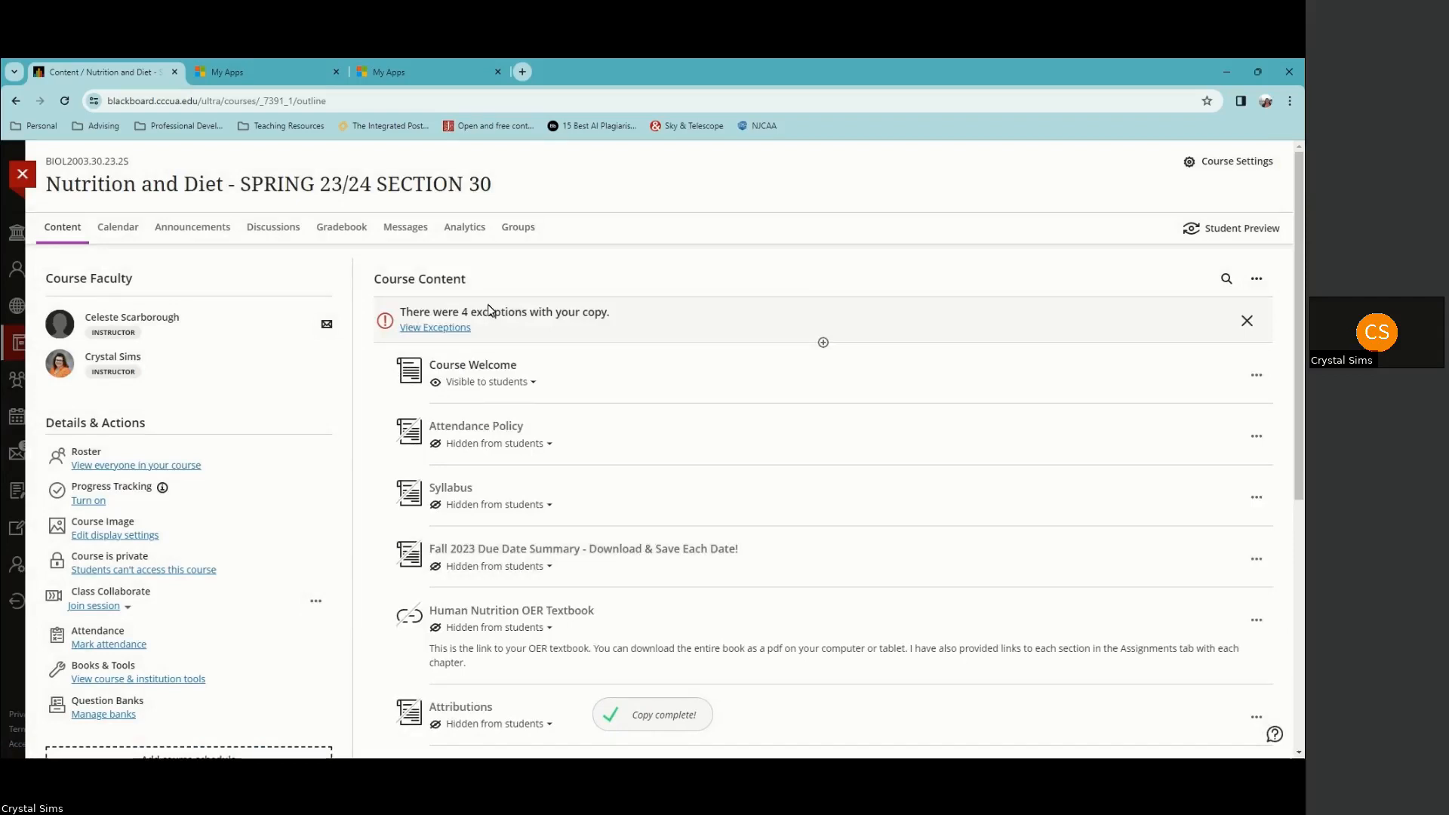
{"action": "left_click", "coordinate": [1247, 322]}
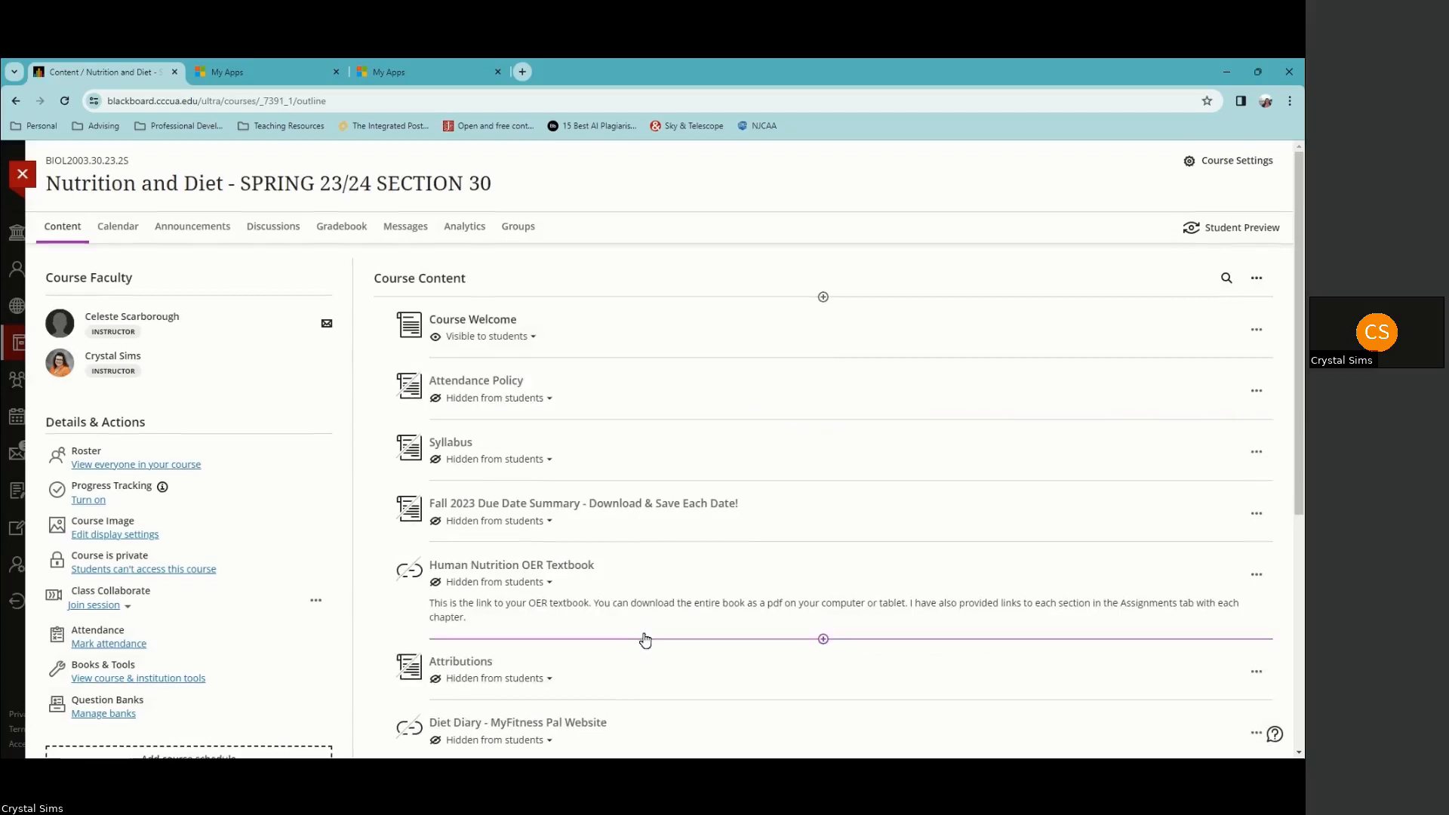
Step: Look through the copied items in the course content and check the options available for Course Welcome
{"action": "scroll", "coordinate": [645, 640], "scroll_direction": "down", "scroll_amount": 1}
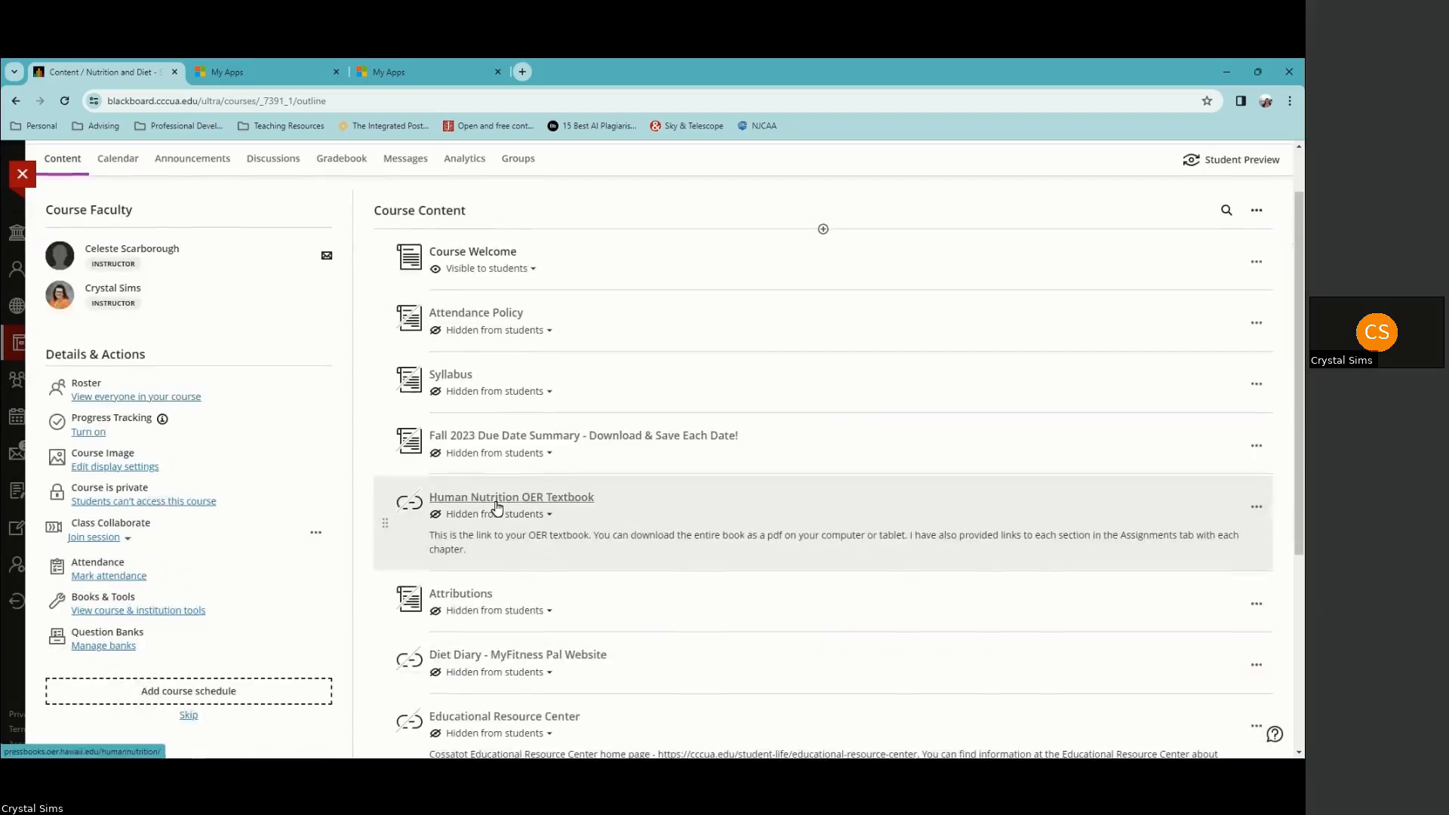
{"action": "scroll", "coordinate": [495, 528], "scroll_direction": "down", "scroll_amount": 1}
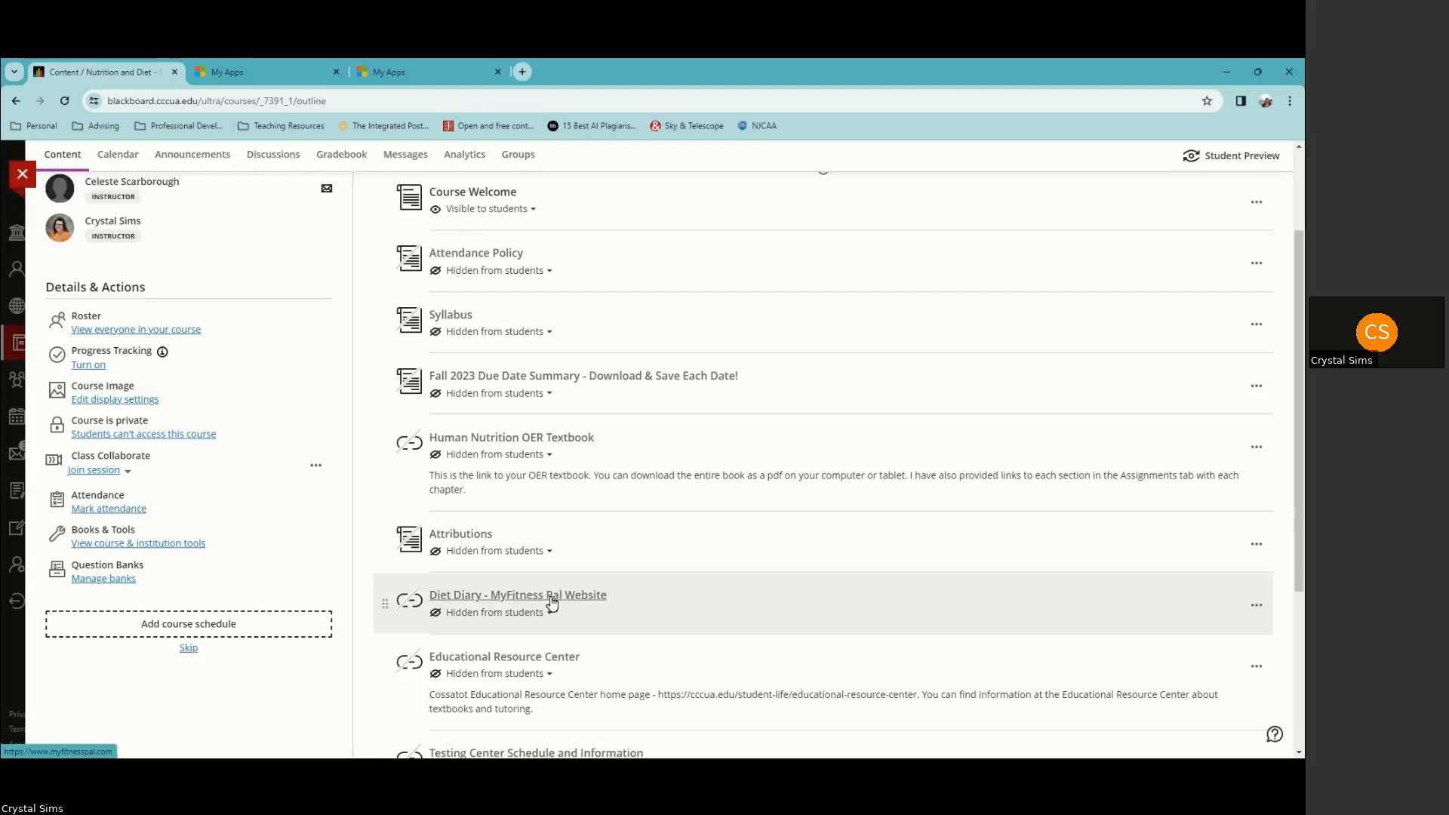
{"action": "scroll", "coordinate": [552, 602], "scroll_direction": "down", "scroll_amount": 2}
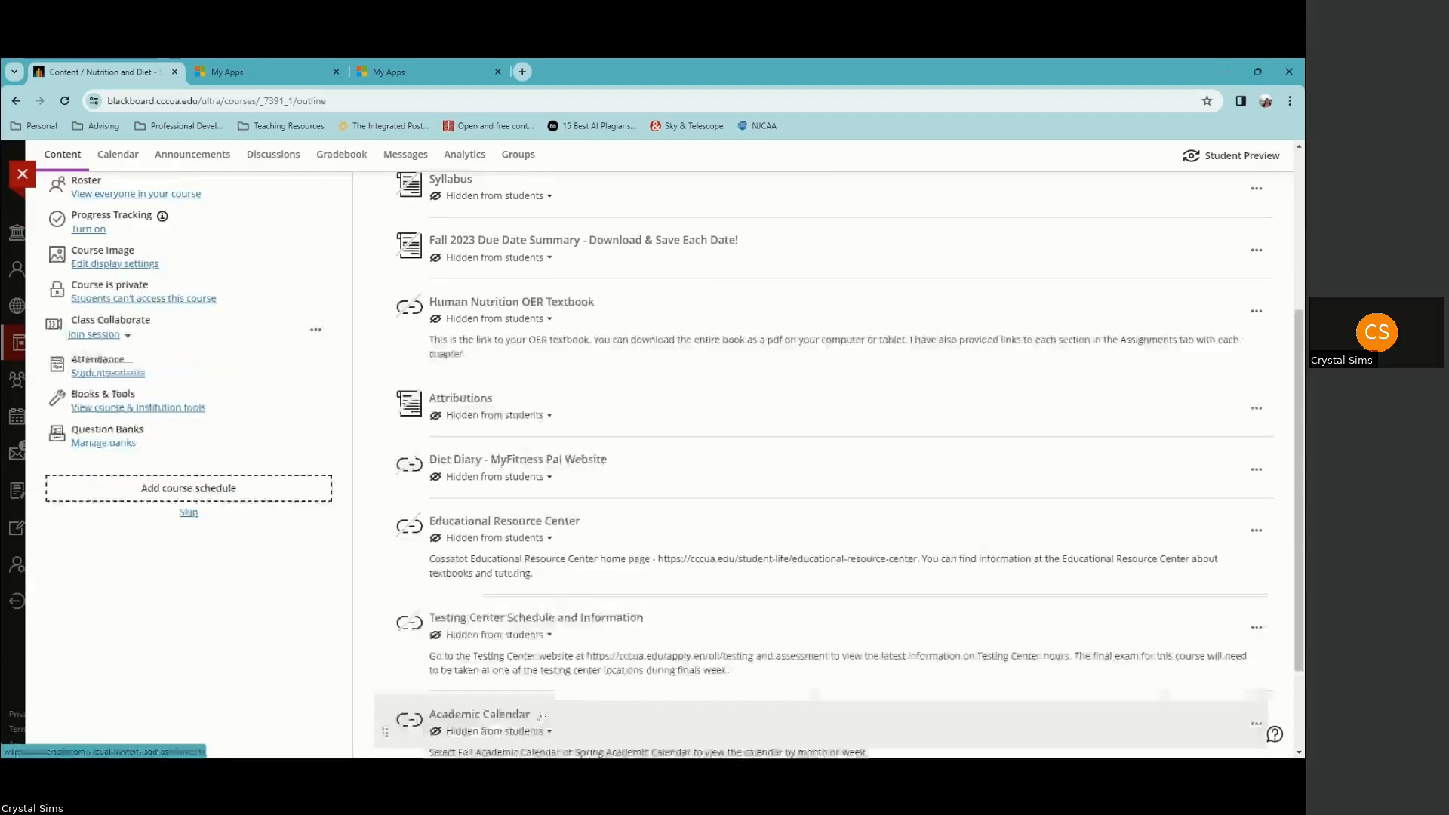
{"action": "scroll", "coordinate": [526, 689], "scroll_direction": "up", "scroll_amount": 4}
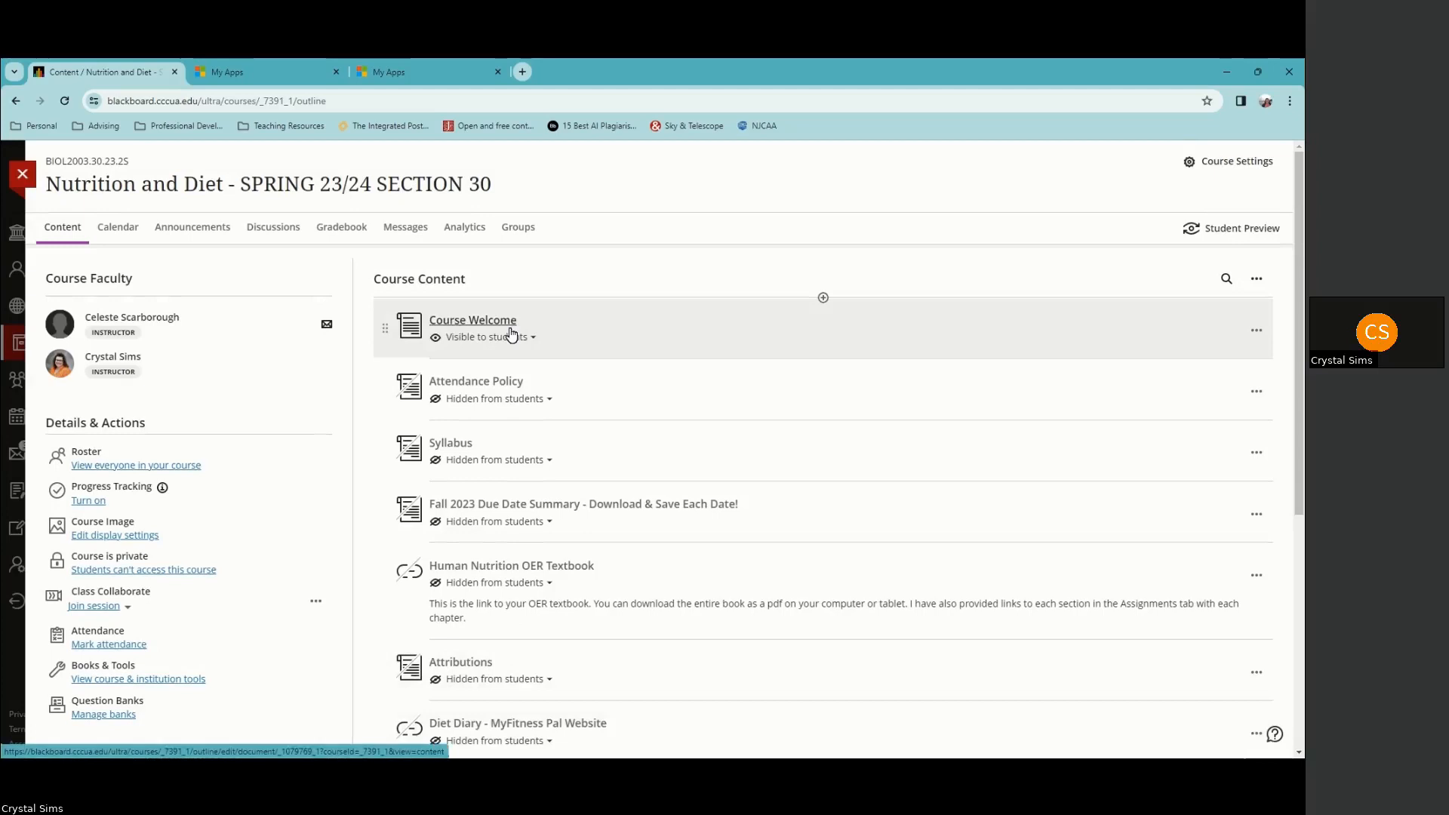
{"action": "scroll", "coordinate": [511, 336], "scroll_direction": "down", "scroll_amount": 1}
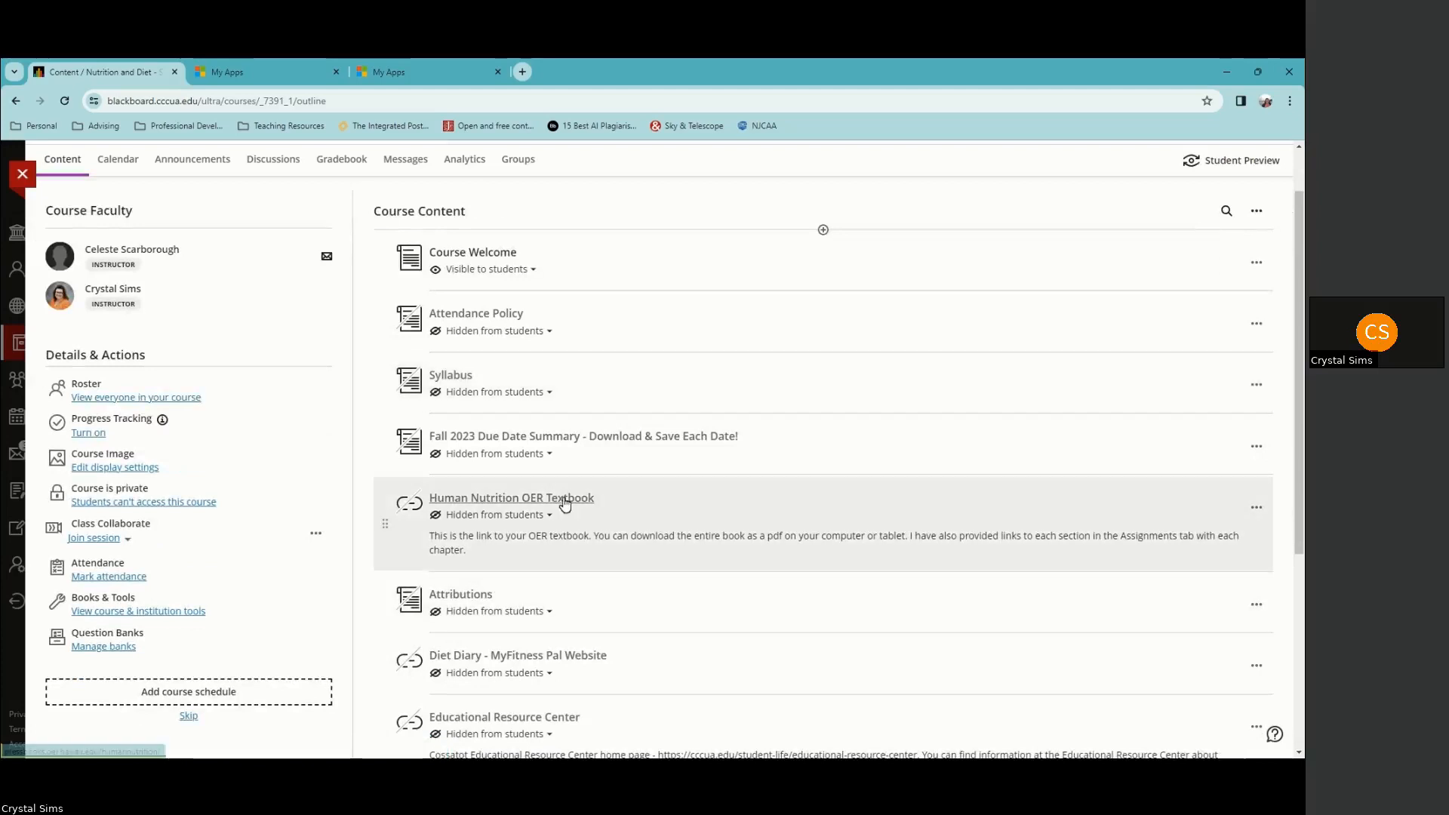
{"action": "scroll", "coordinate": [568, 501], "scroll_direction": "up", "scroll_amount": 1}
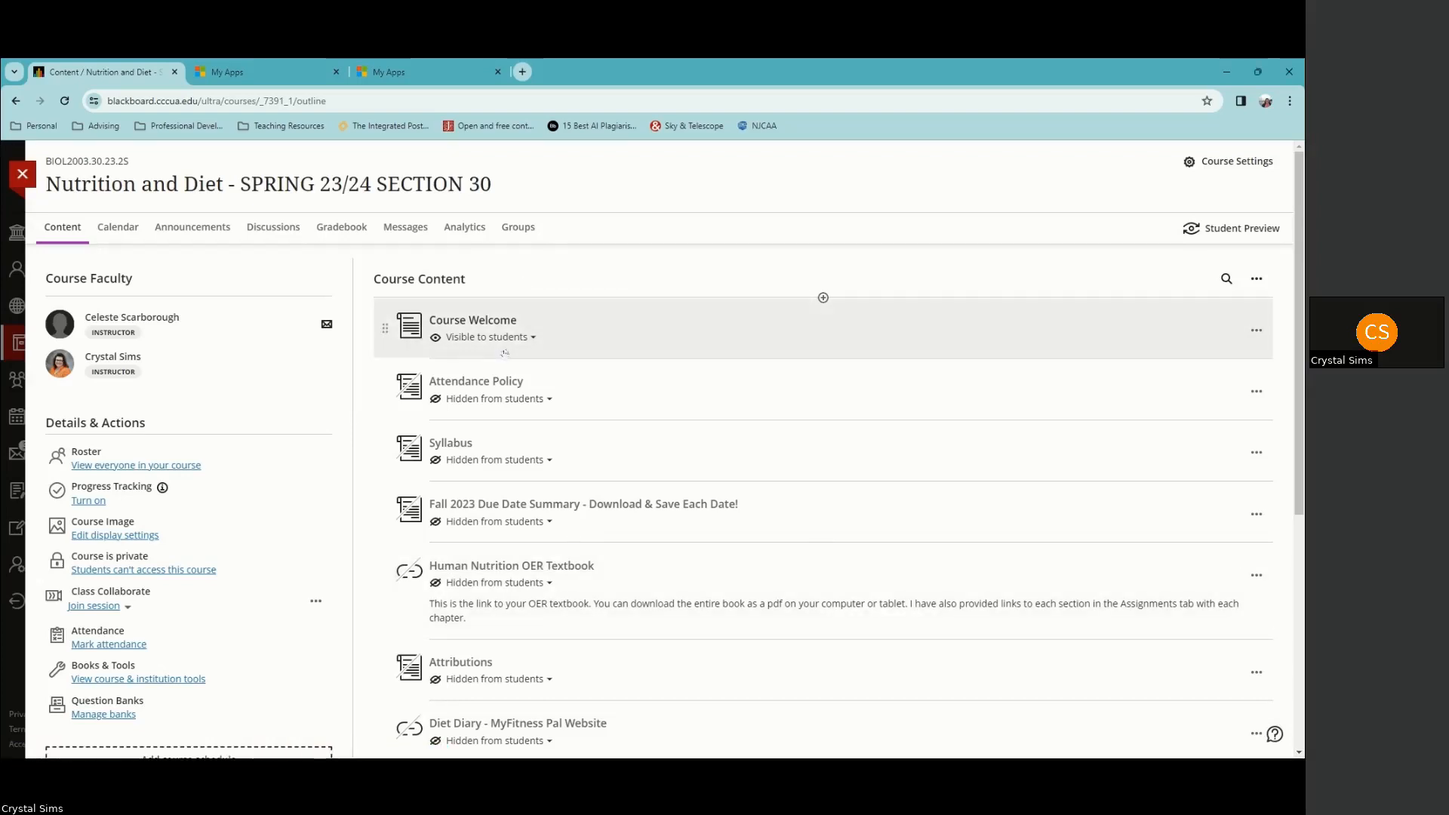
{"action": "left_click", "coordinate": [1258, 332]}
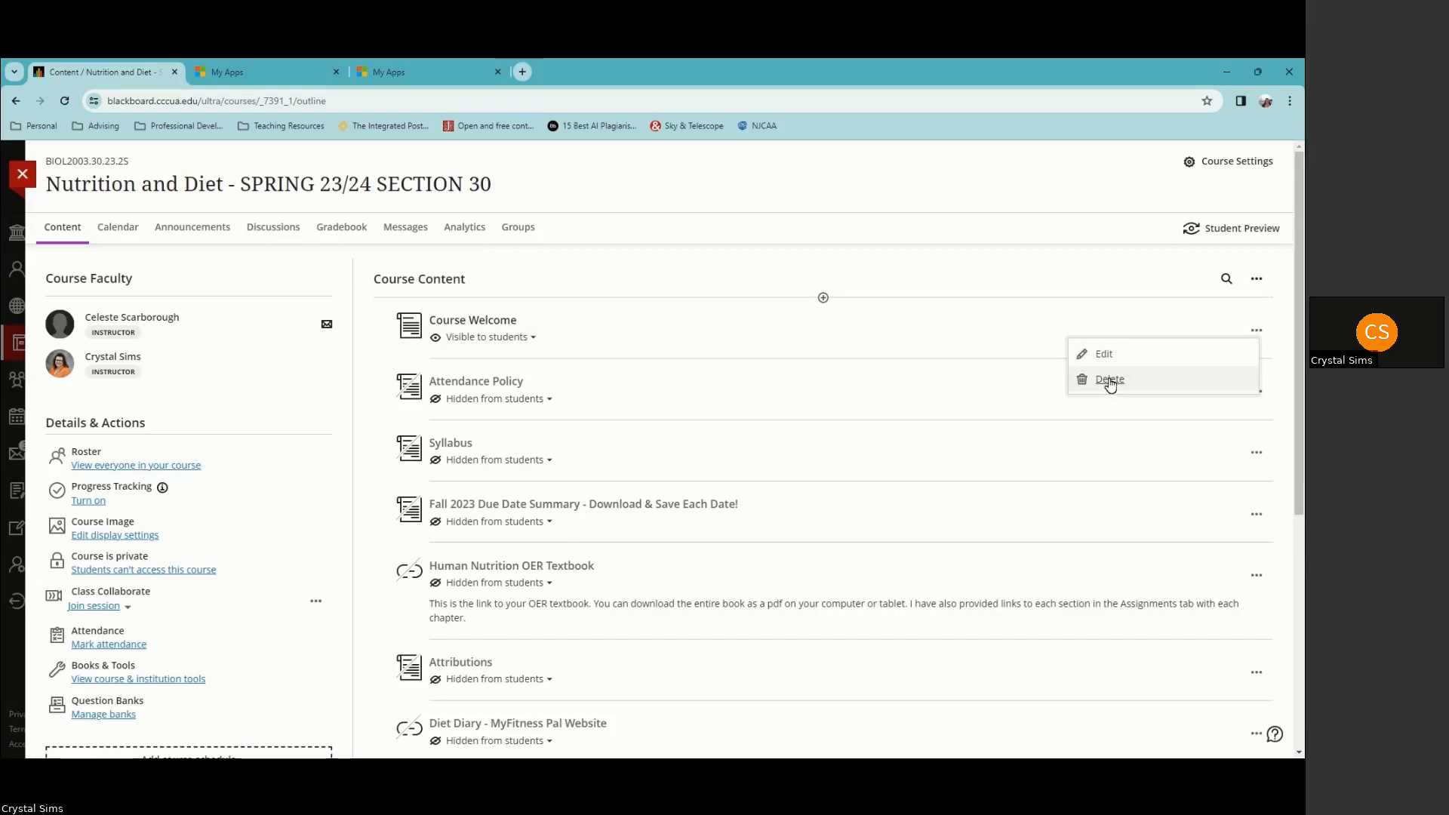
{"action": "left_click", "coordinate": [1008, 280]}
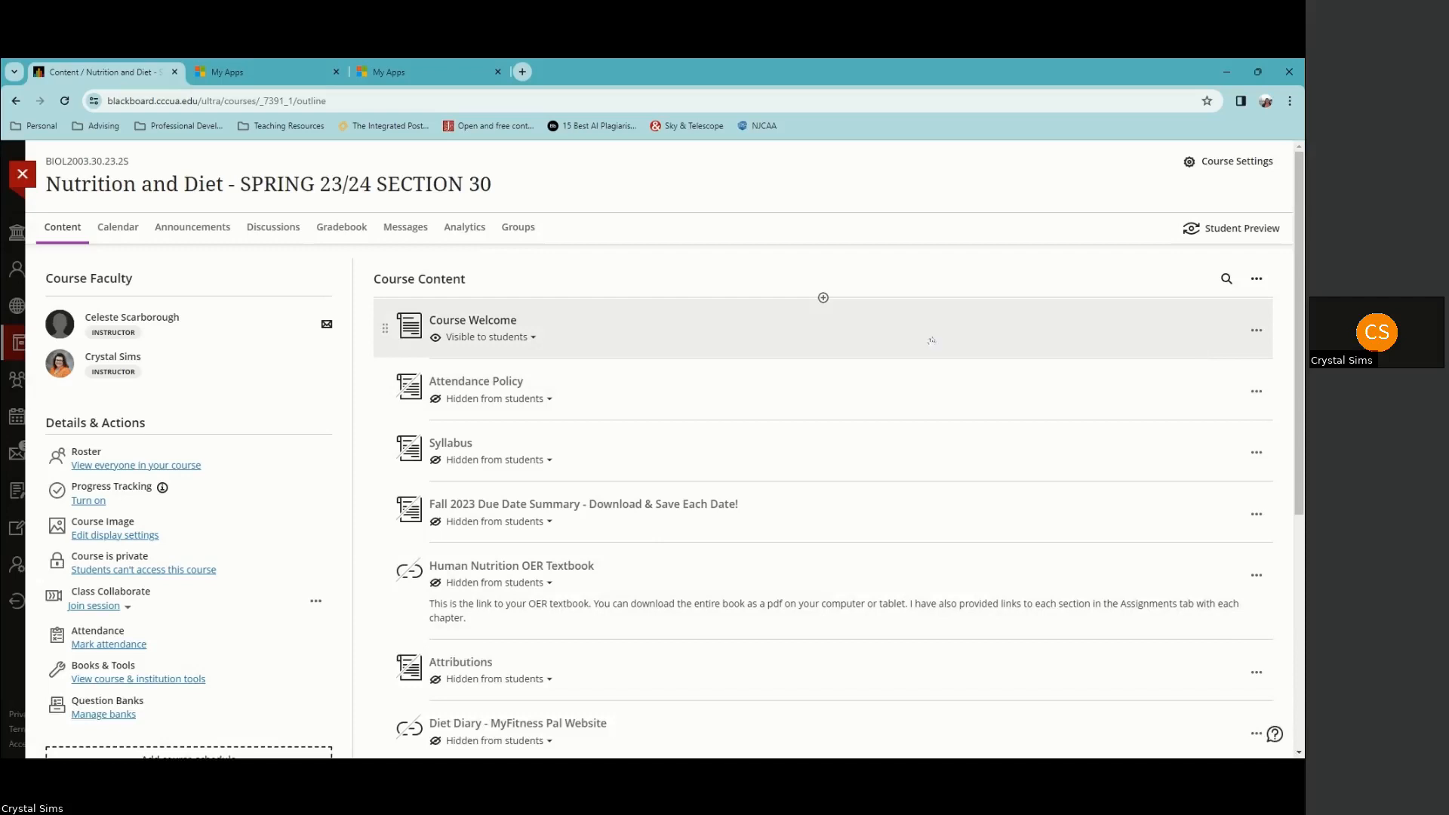
Step: Move Syllabus and Fall 2023 Due Date Summary above Attendance Policy in the course content
{"action": "left_click_drag", "start_coordinate": [969, 454], "coordinate": [971, 410]}
{"action": "left_click_drag", "start_coordinate": [1003, 513], "coordinate": [1005, 456]}
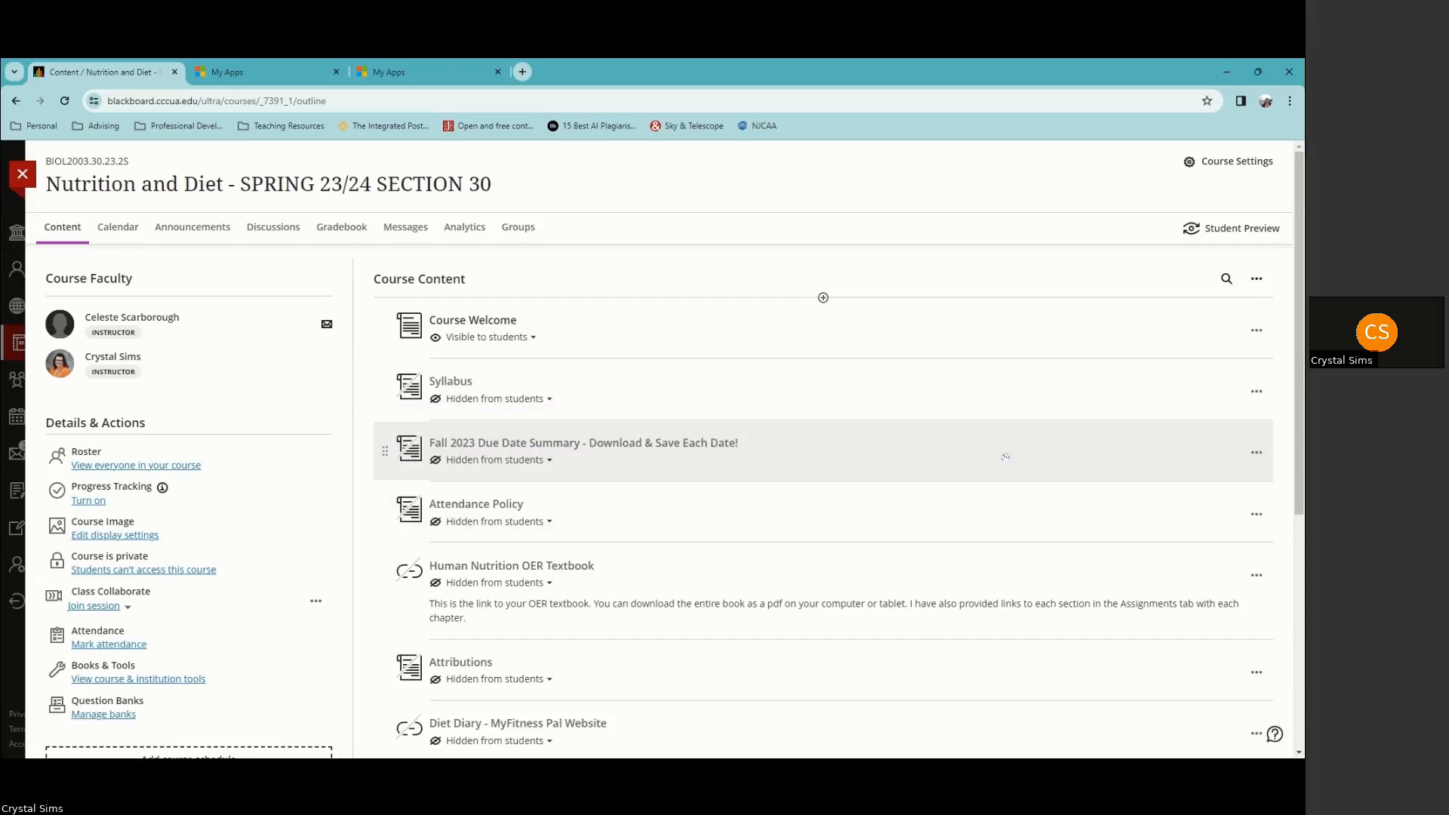
Step: Create a learning module below What's on Your Plate? and title it "Week 1"
{"action": "scroll", "coordinate": [843, 518], "scroll_direction": "down", "scroll_amount": 1}
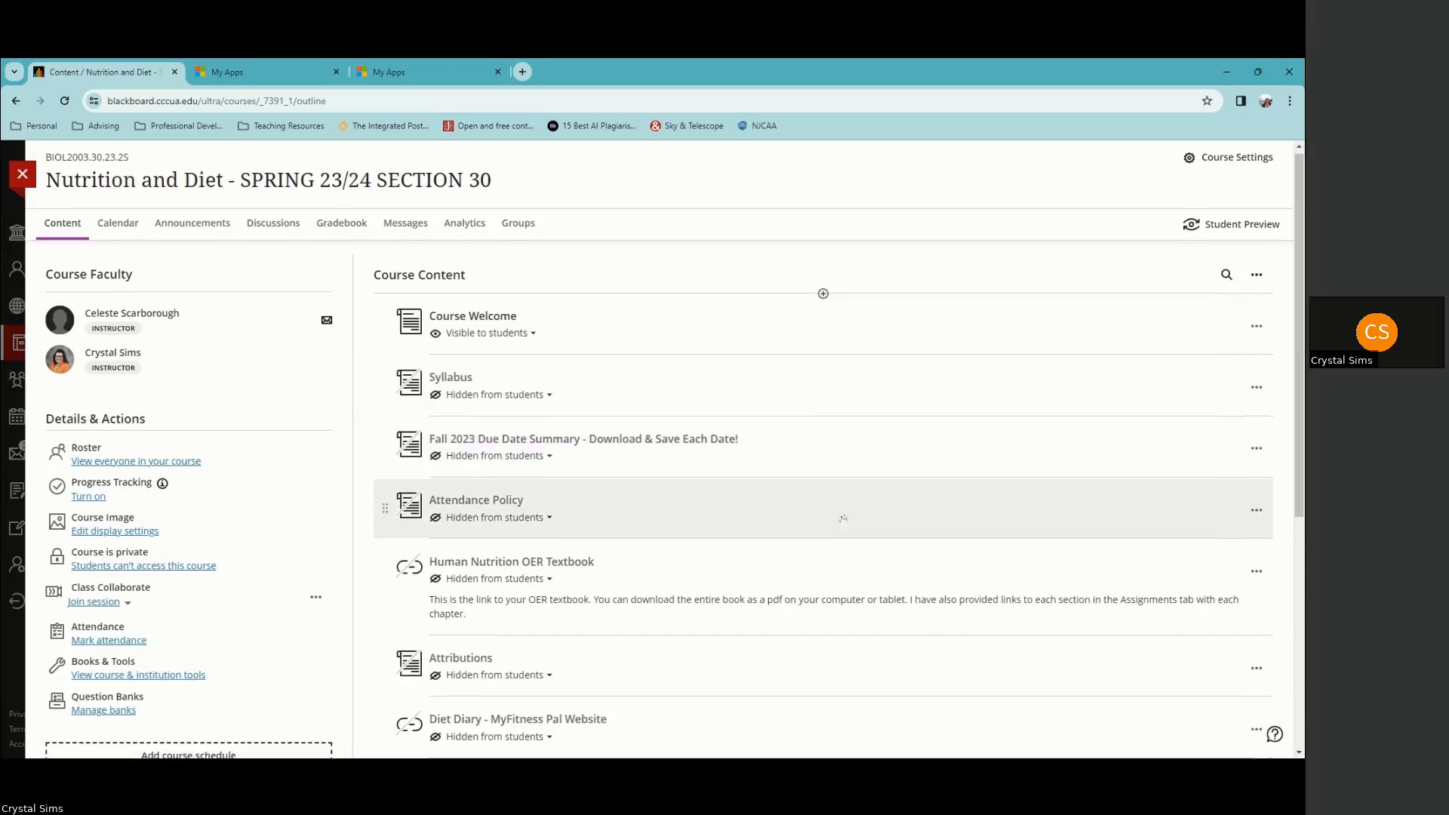
{"action": "scroll", "coordinate": [843, 519], "scroll_direction": "down", "scroll_amount": 5}
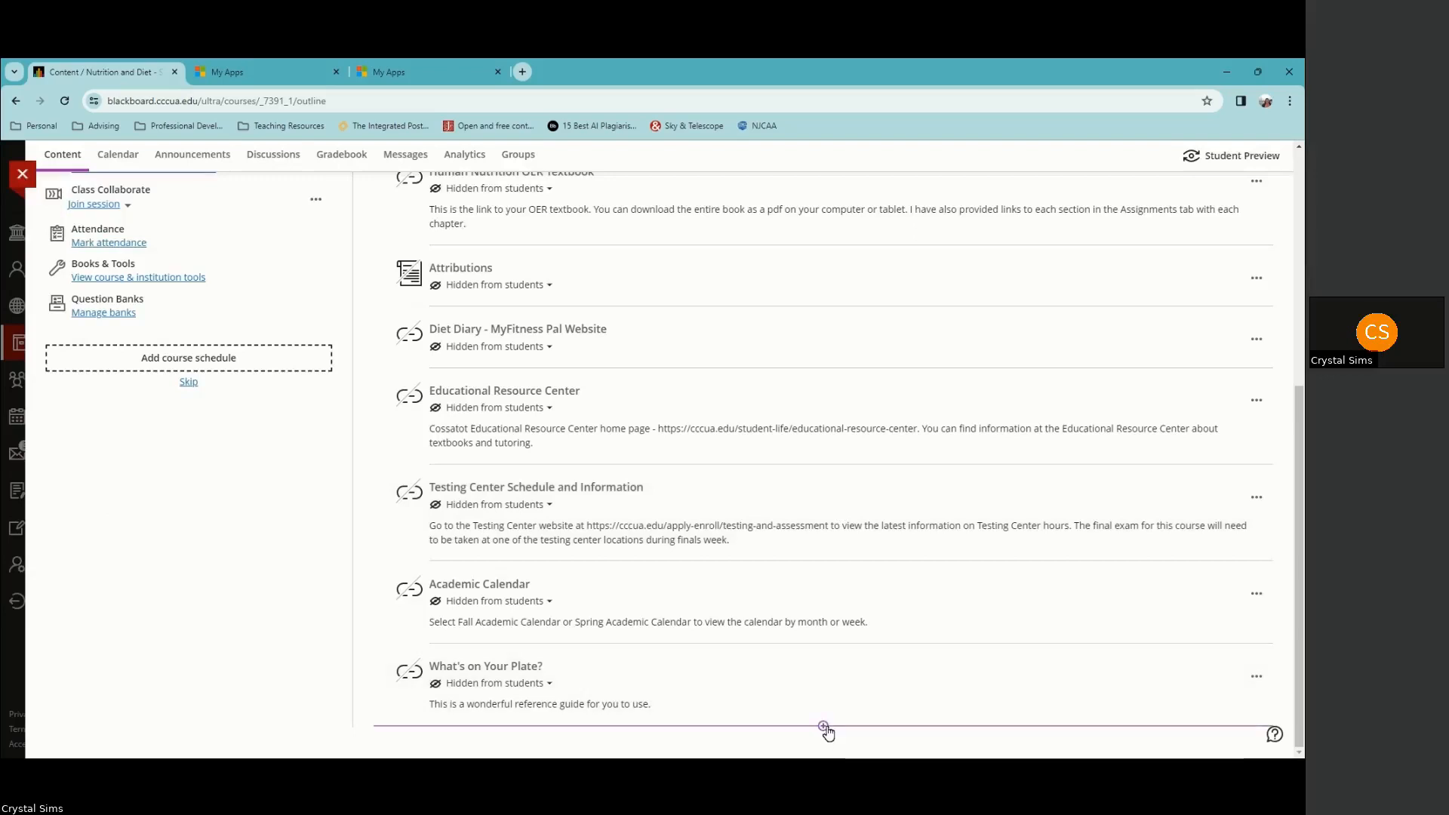
{"action": "left_click", "coordinate": [824, 727]}
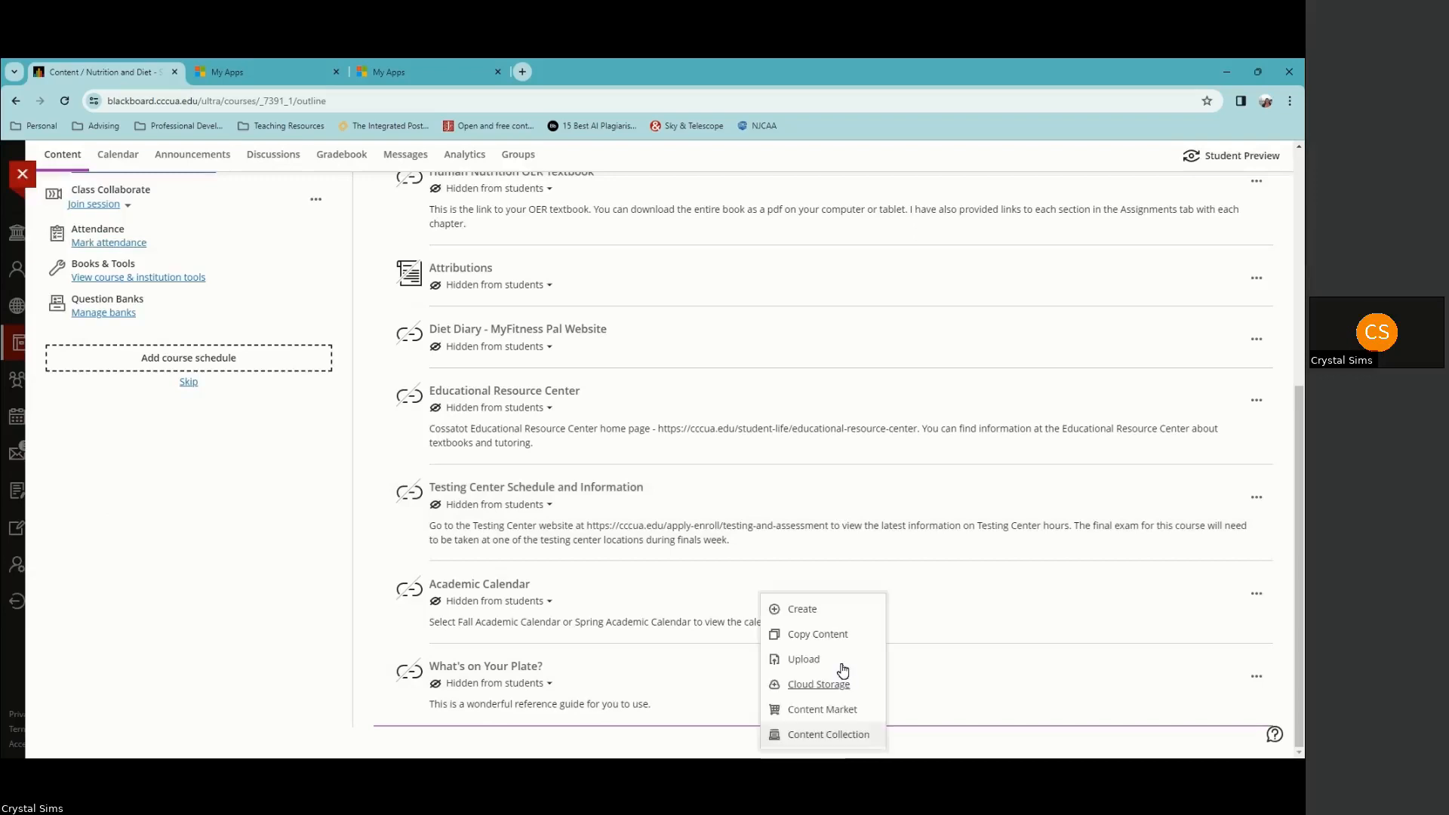
{"action": "left_click", "coordinate": [803, 609]}
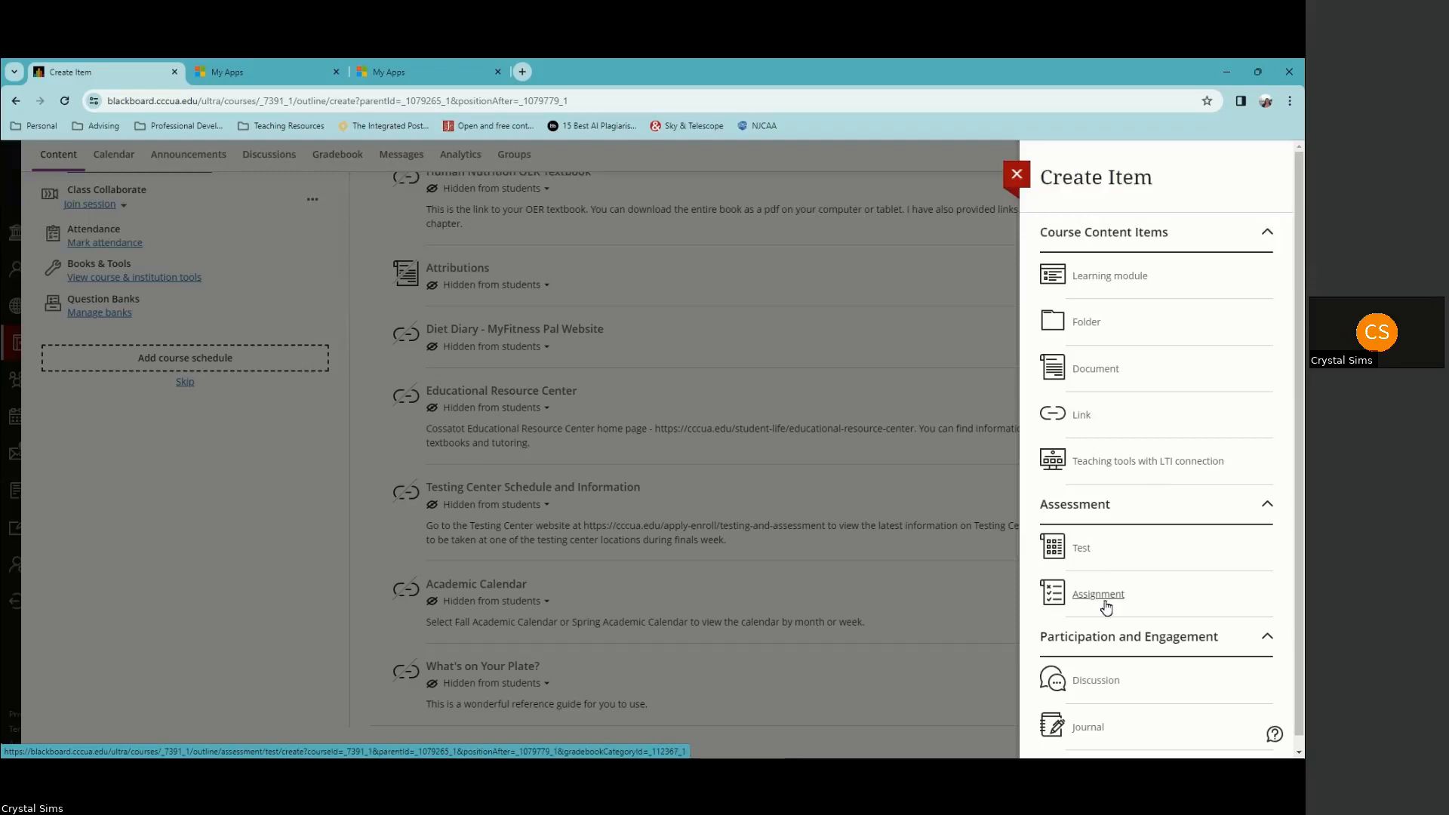
{"action": "scroll", "coordinate": [1105, 608], "scroll_direction": "down", "scroll_amount": 1}
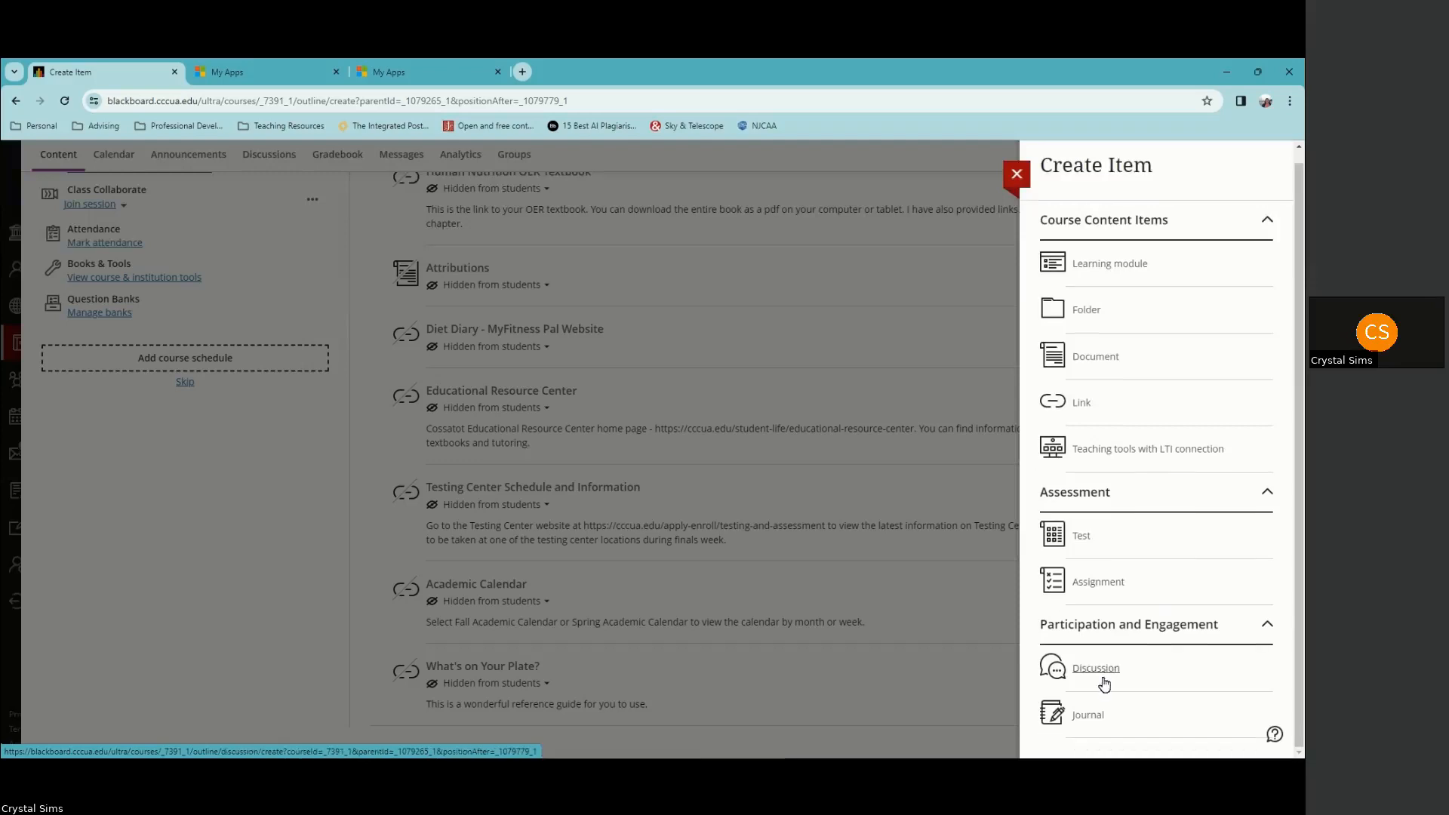
{"action": "left_click", "coordinate": [1101, 270]}
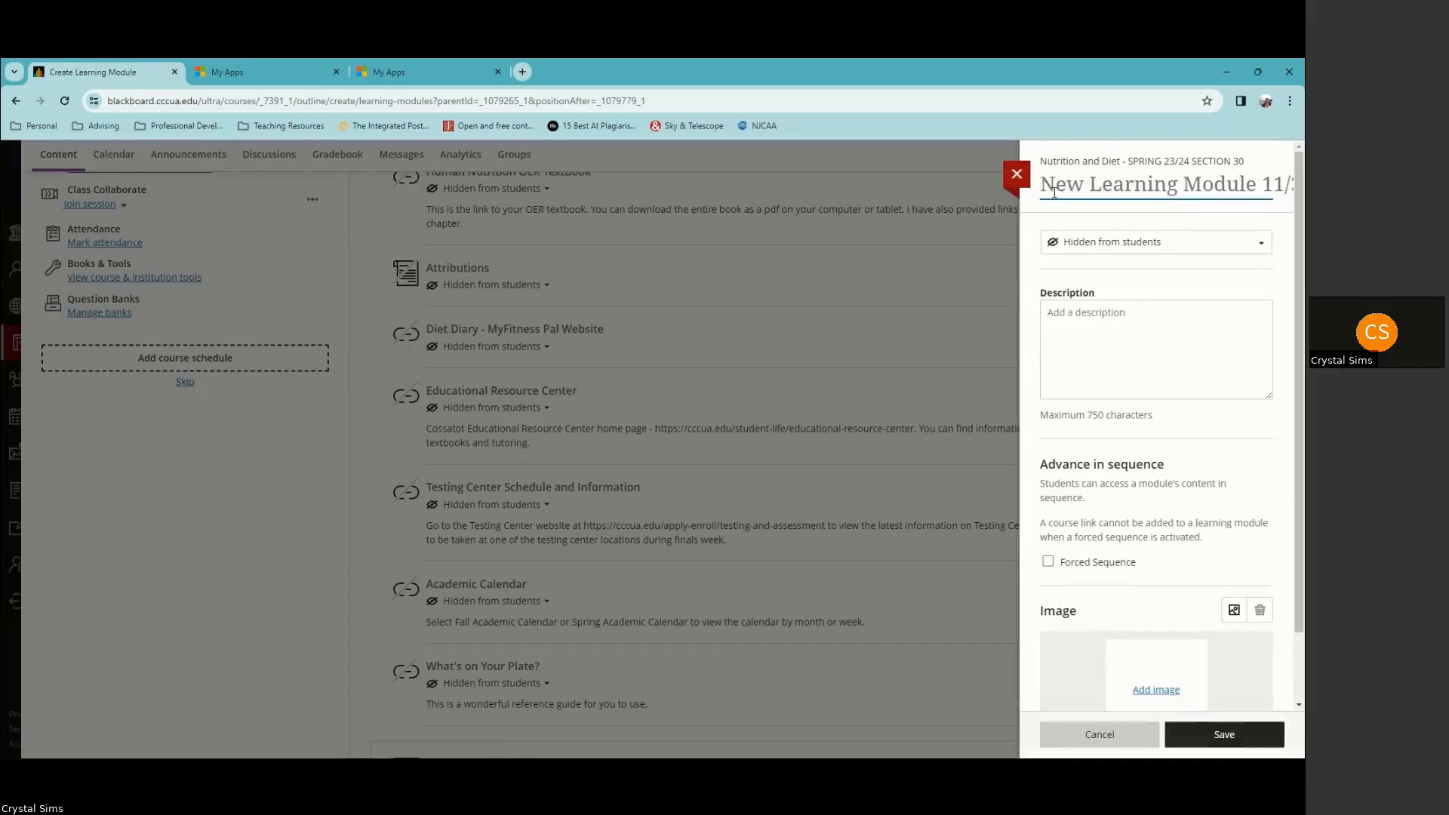
{"action": "type", "text": "Week 1"}
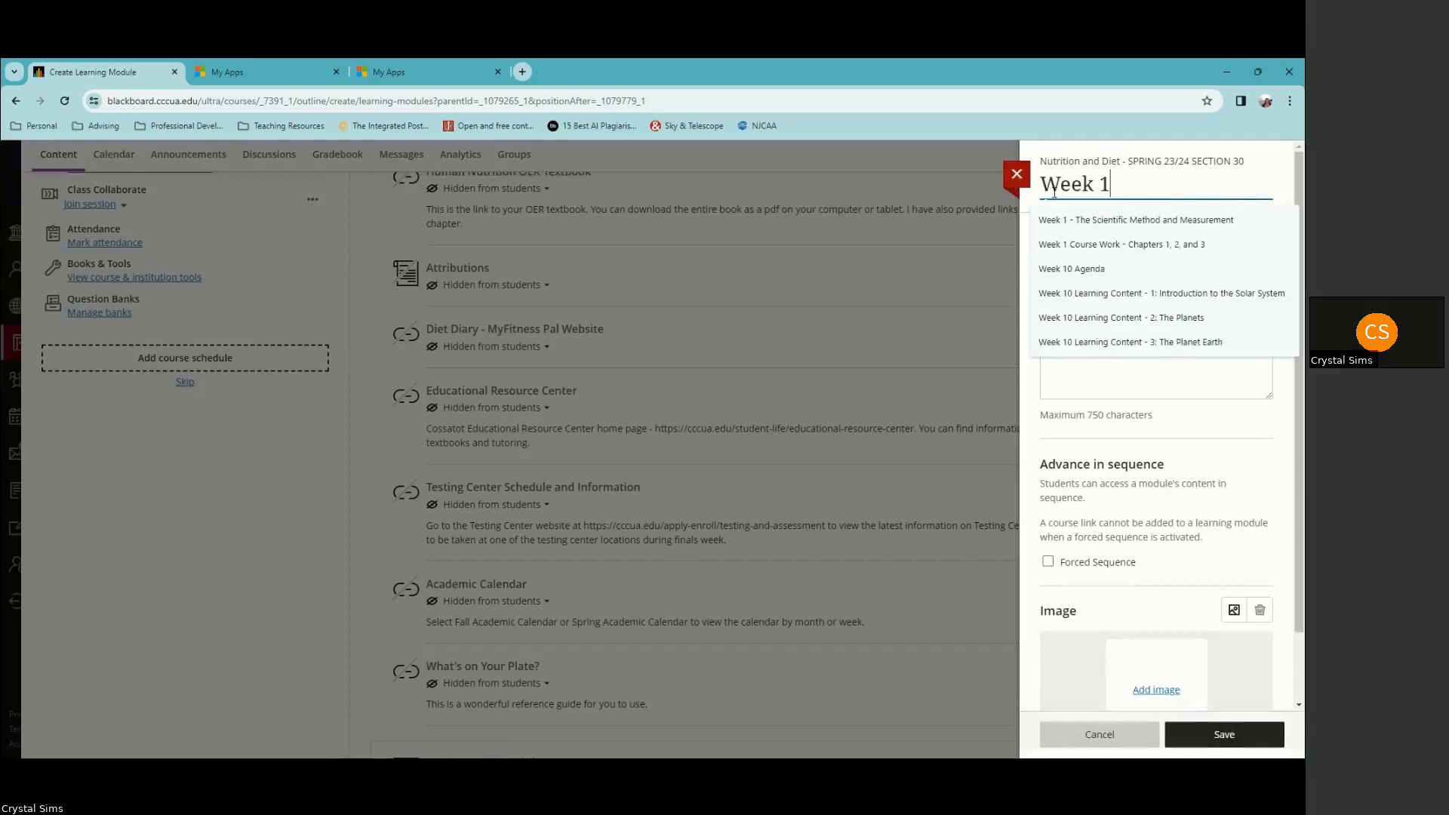
Step: Add the description "This module provides an introduction into the study of human nutrition." to the Week 1 module and save it
{"action": "left_click", "coordinate": [1174, 387]}
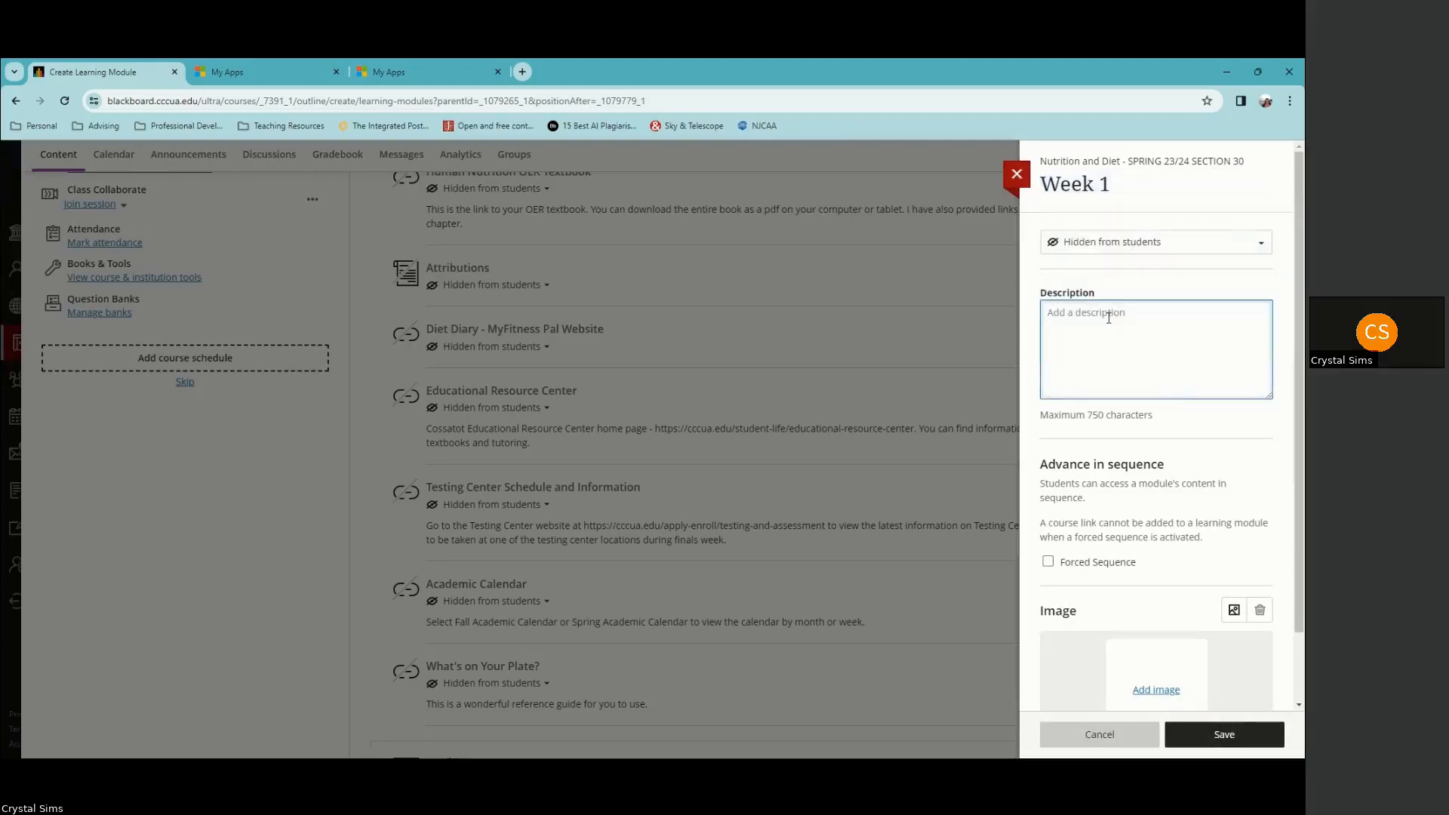
{"action": "type", "text": "This mo"}
{"action": "type", "text": "dule provid"}
{"action": "type", "text": "es an introdu"}
{"action": "type", "text": "ic"}
{"action": "type", "text": "ction into the st"}
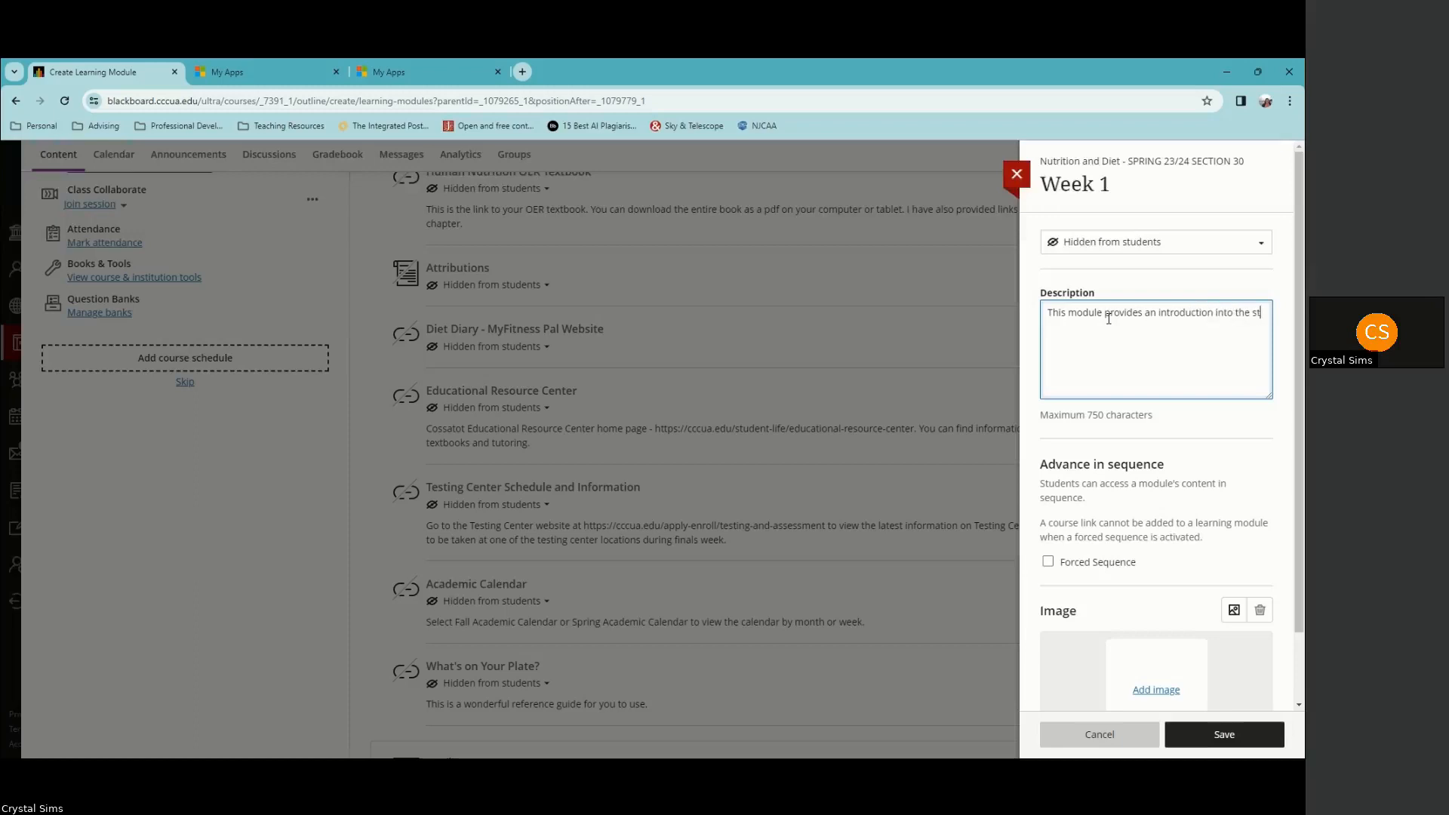
{"action": "type", "text": "udy of human nutrition."}
{"action": "scroll", "coordinate": [1191, 549], "scroll_direction": "down", "scroll_amount": 1}
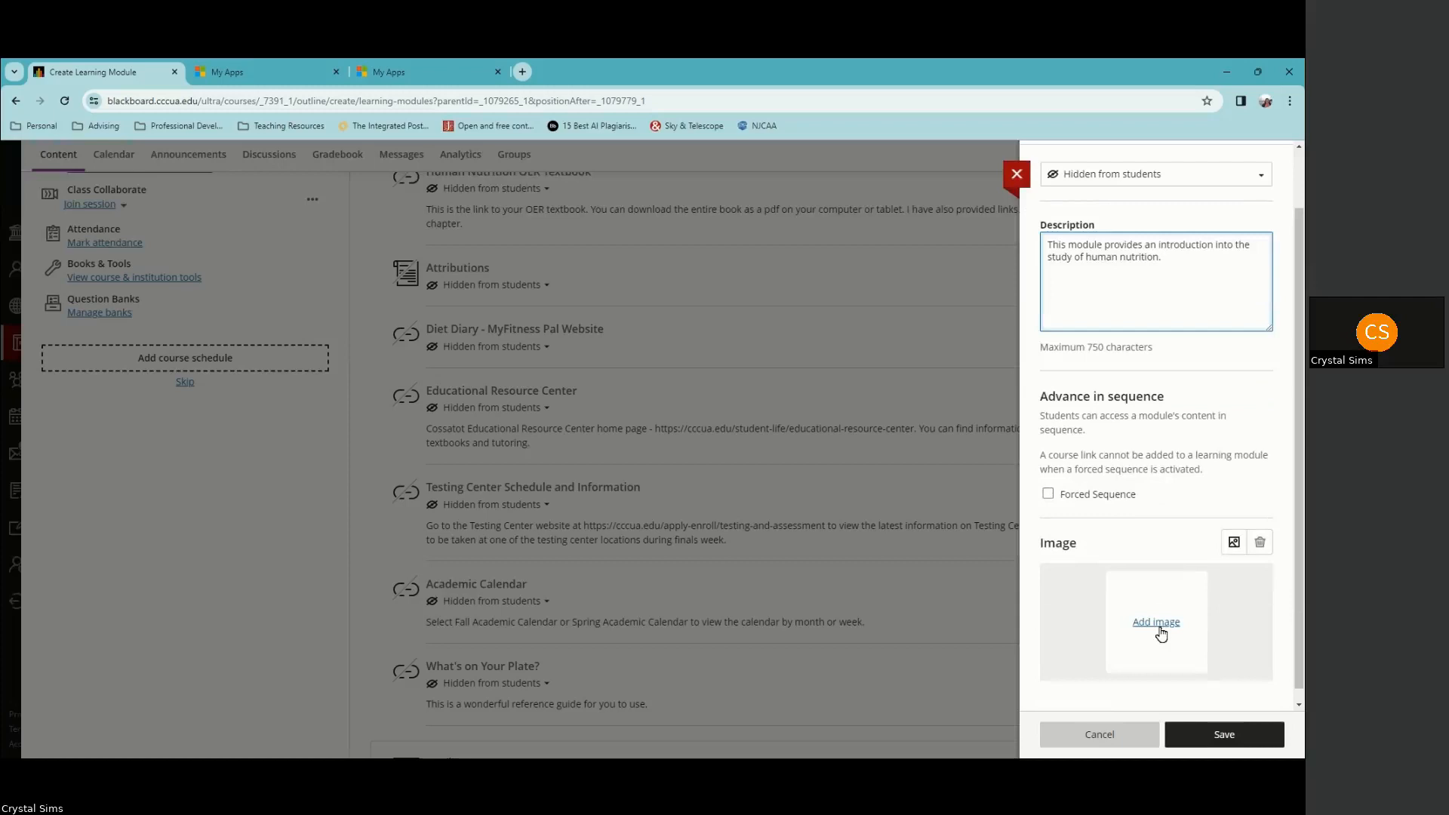
{"action": "scroll", "coordinate": [1160, 634], "scroll_direction": "down", "scroll_amount": 1}
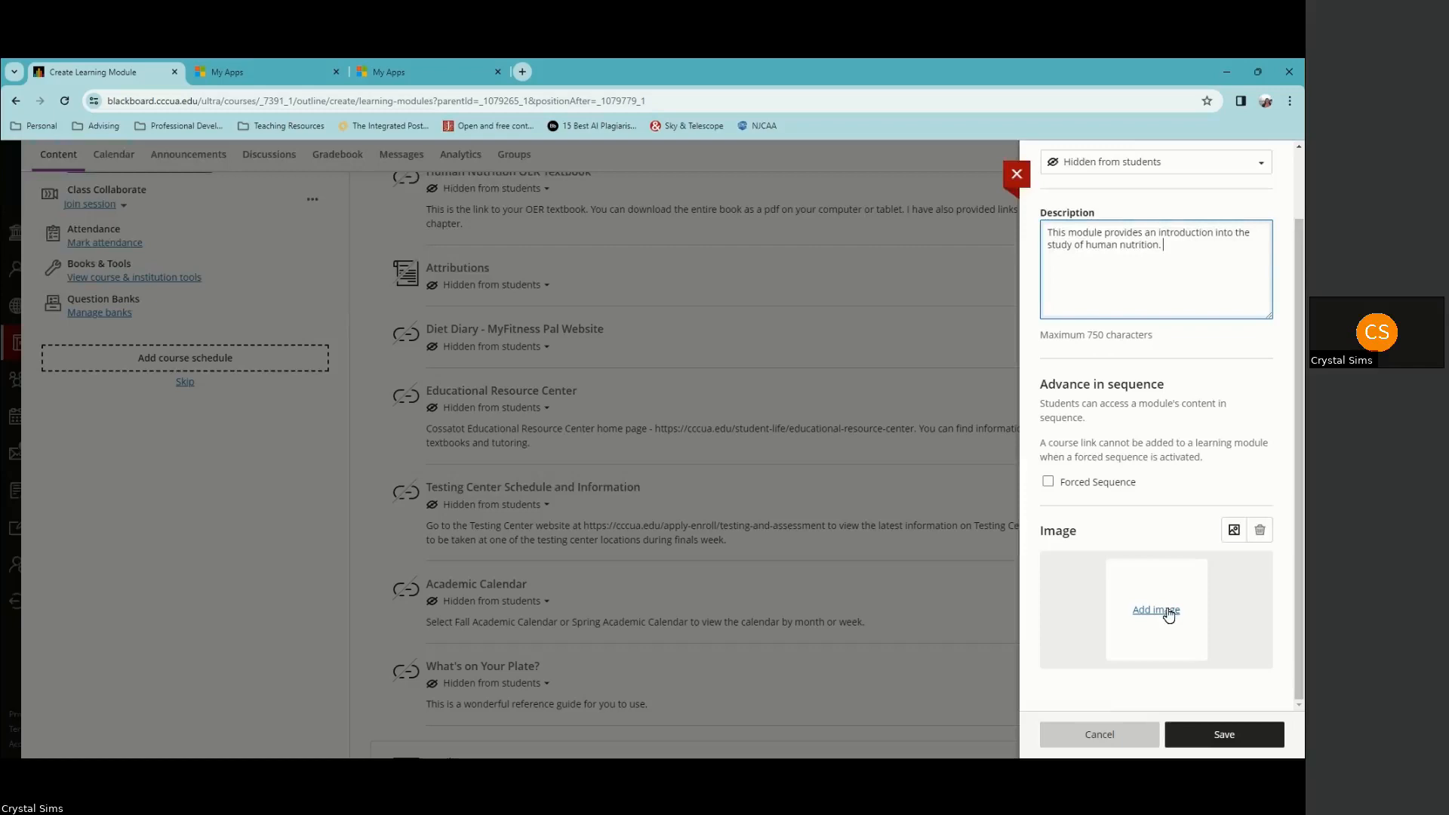
{"action": "left_click", "coordinate": [1238, 742]}
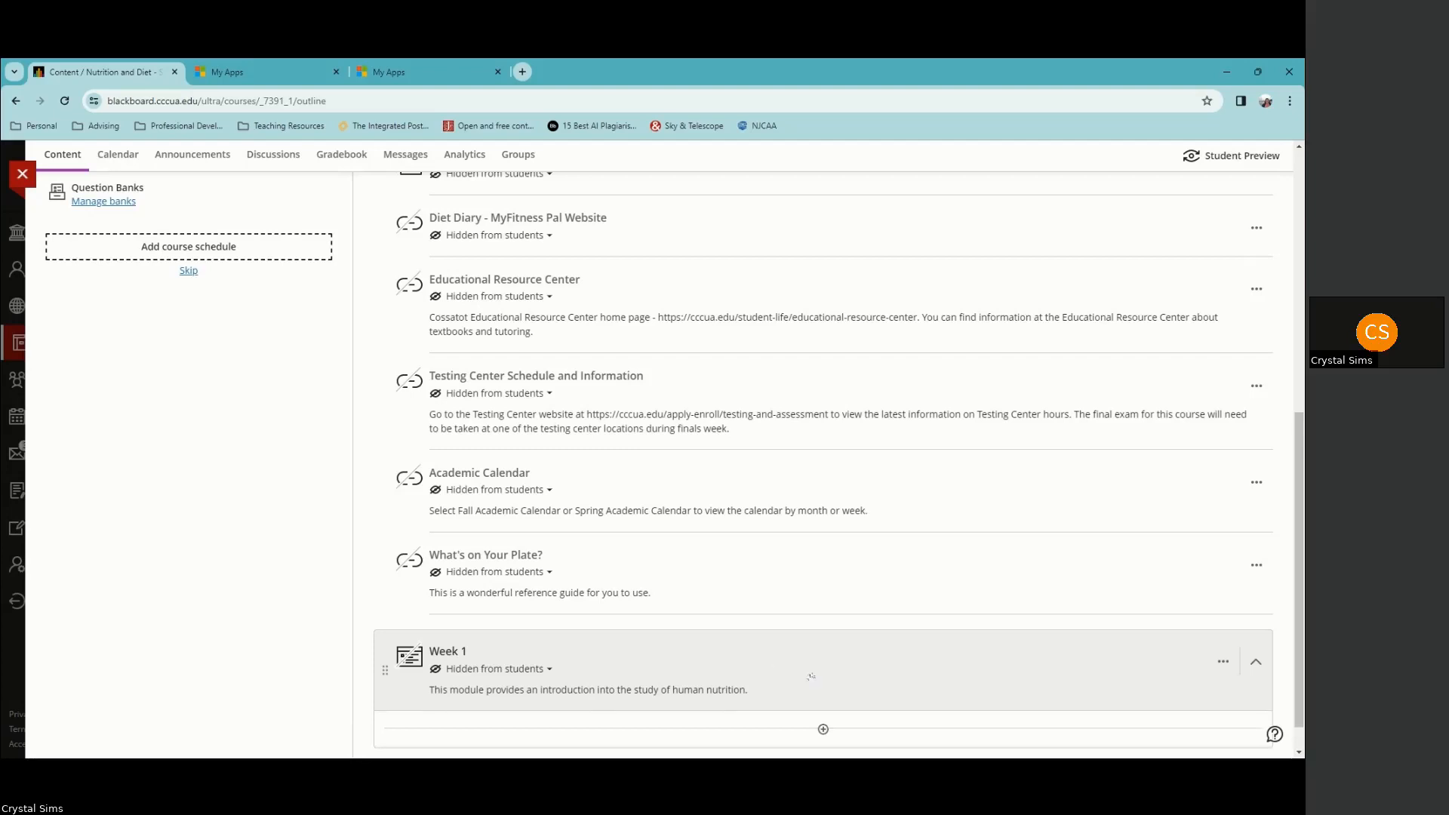
Step: Collapse the Week 1 module and expand it again
{"action": "scroll", "coordinate": [815, 677], "scroll_direction": "down", "scroll_amount": 1}
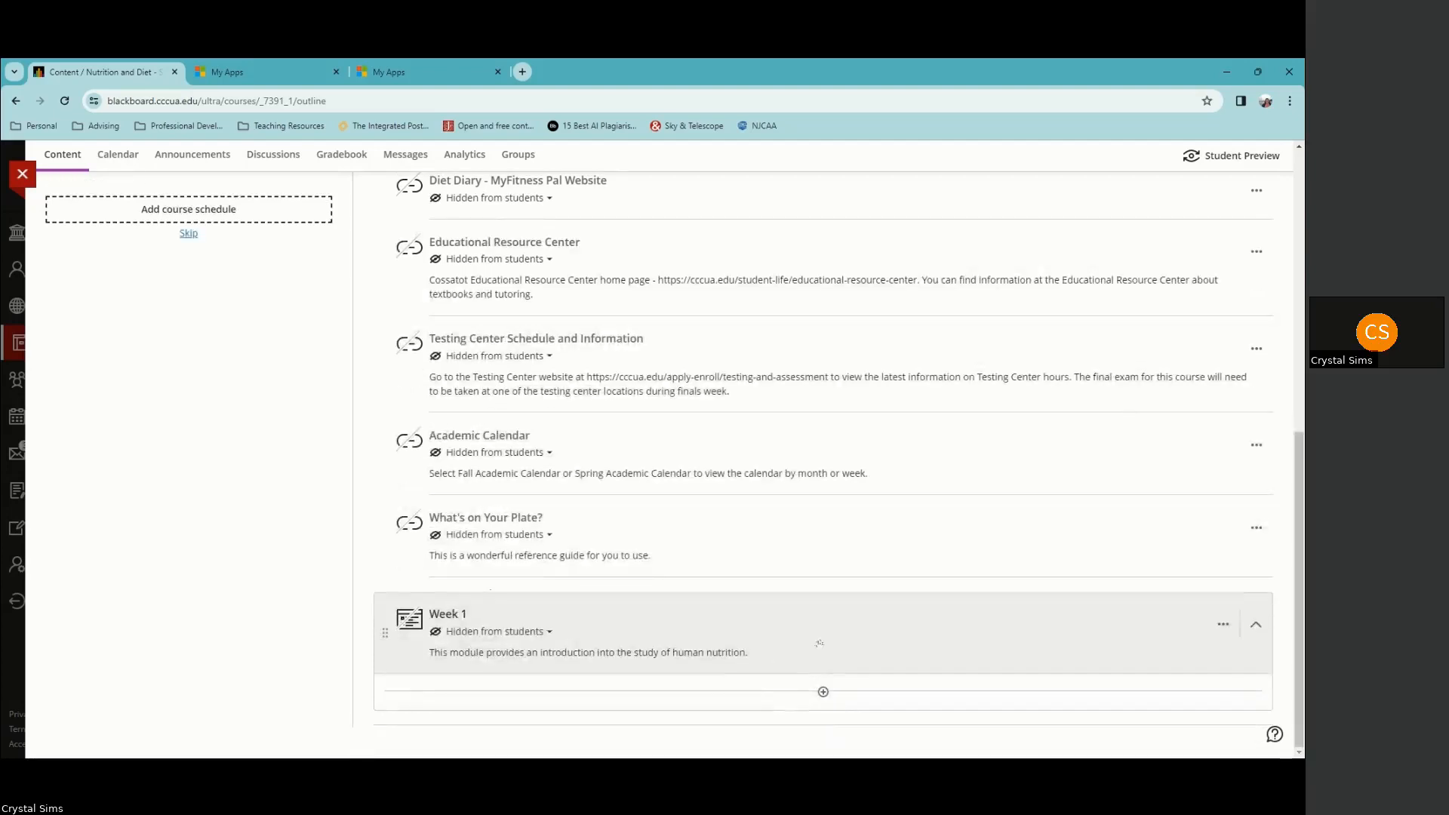
{"action": "left_click", "coordinate": [820, 646]}
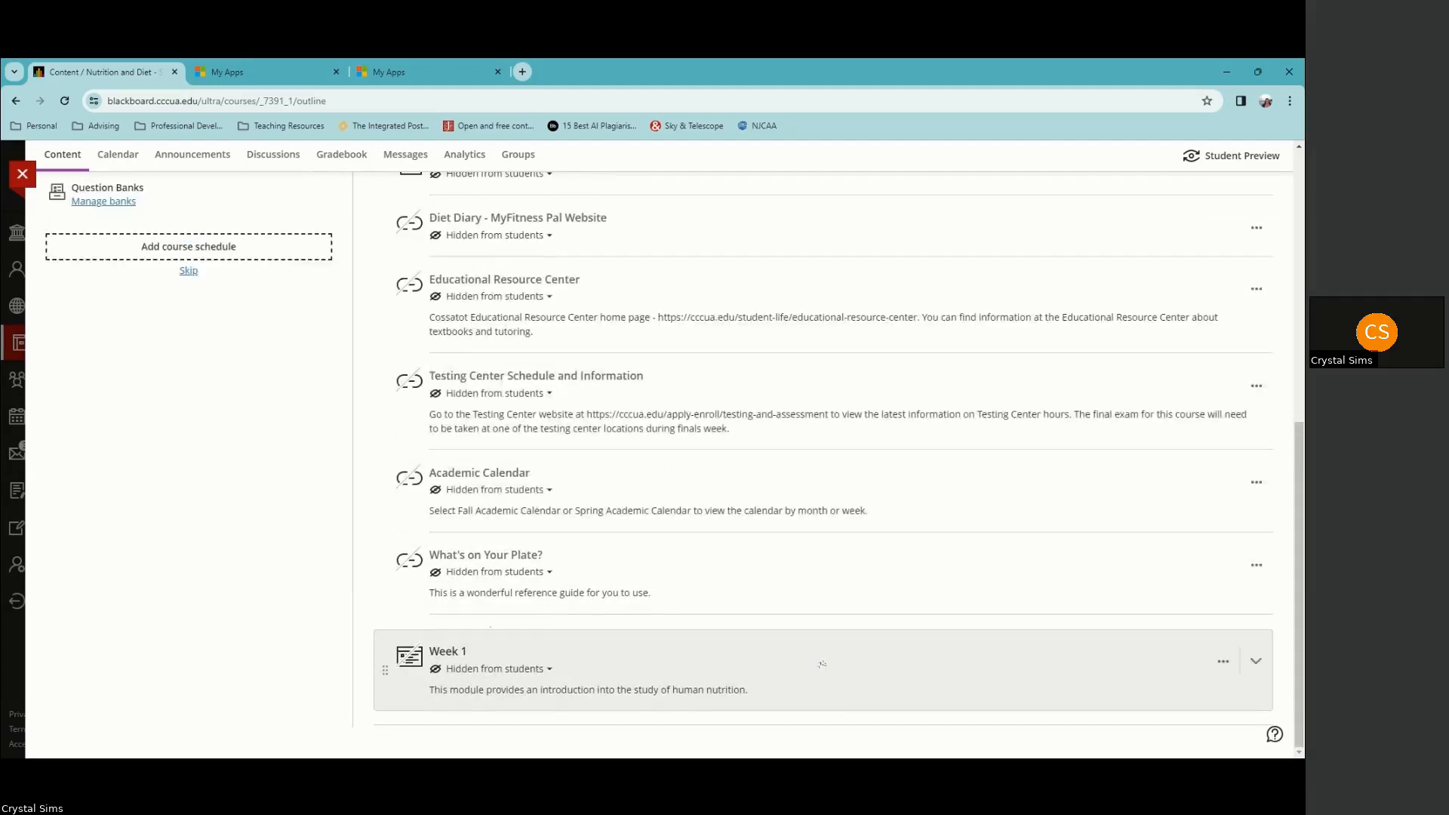
{"action": "left_click", "coordinate": [821, 664]}
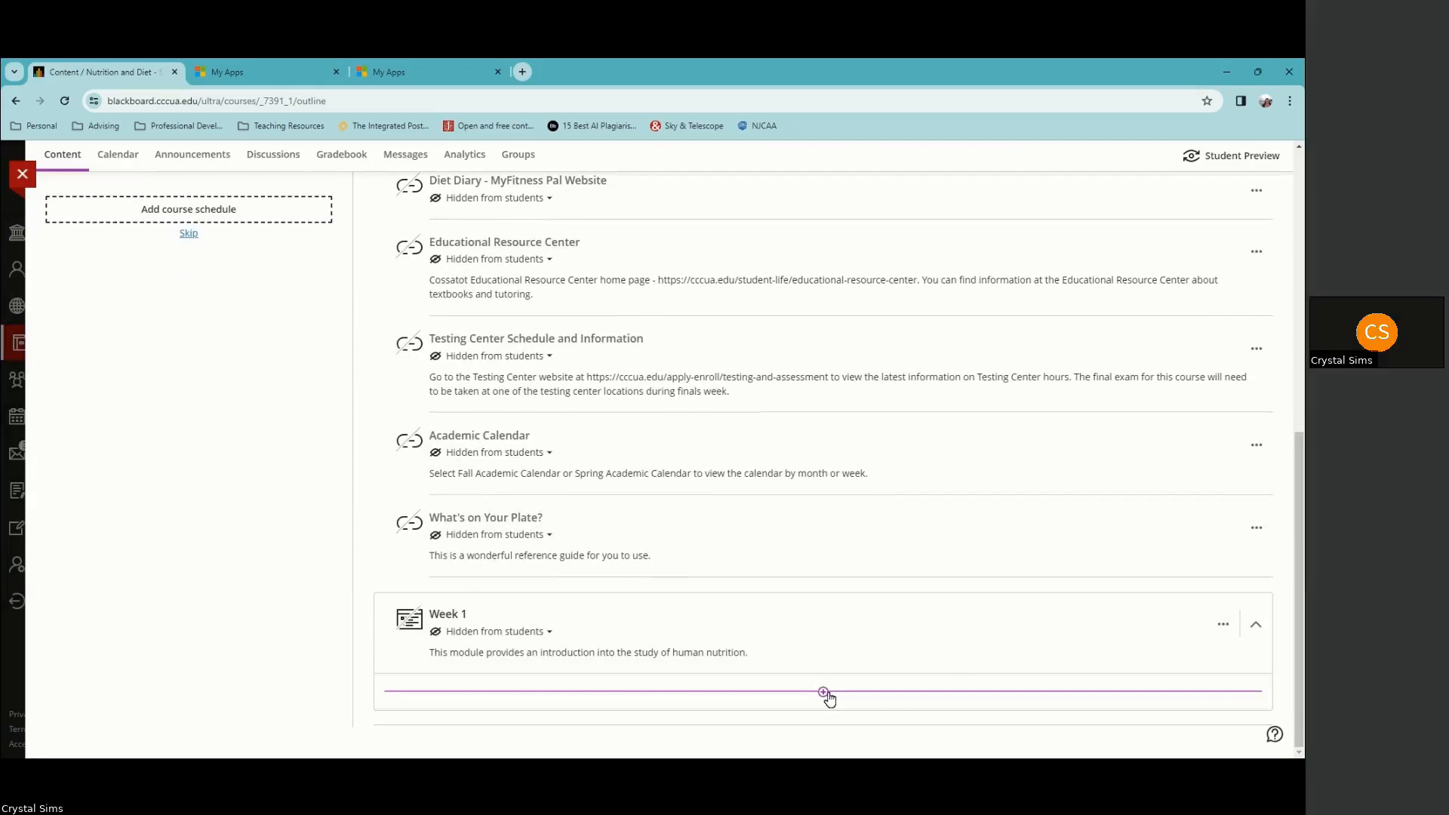
Step: Start copying content into the Week 1 module and open Assignments > Chapter Assignments > Chapter 1 and Chapter 12 of Nutrition and Diet - FALL 23/24 SECTION 30
{"action": "left_click", "coordinate": [824, 693]}
{"action": "left_click", "coordinate": [800, 636]}
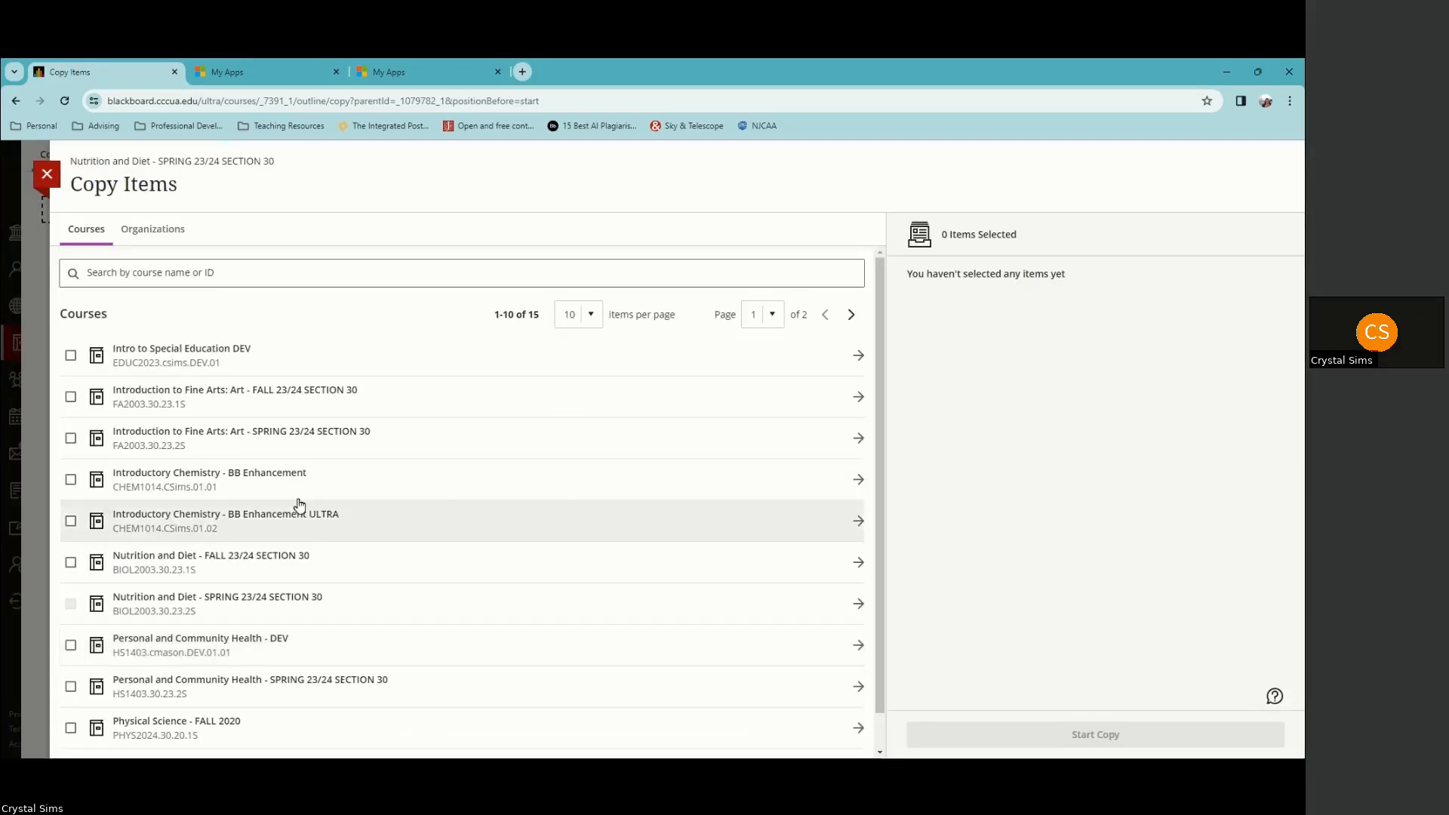
{"action": "left_click", "coordinate": [178, 562]}
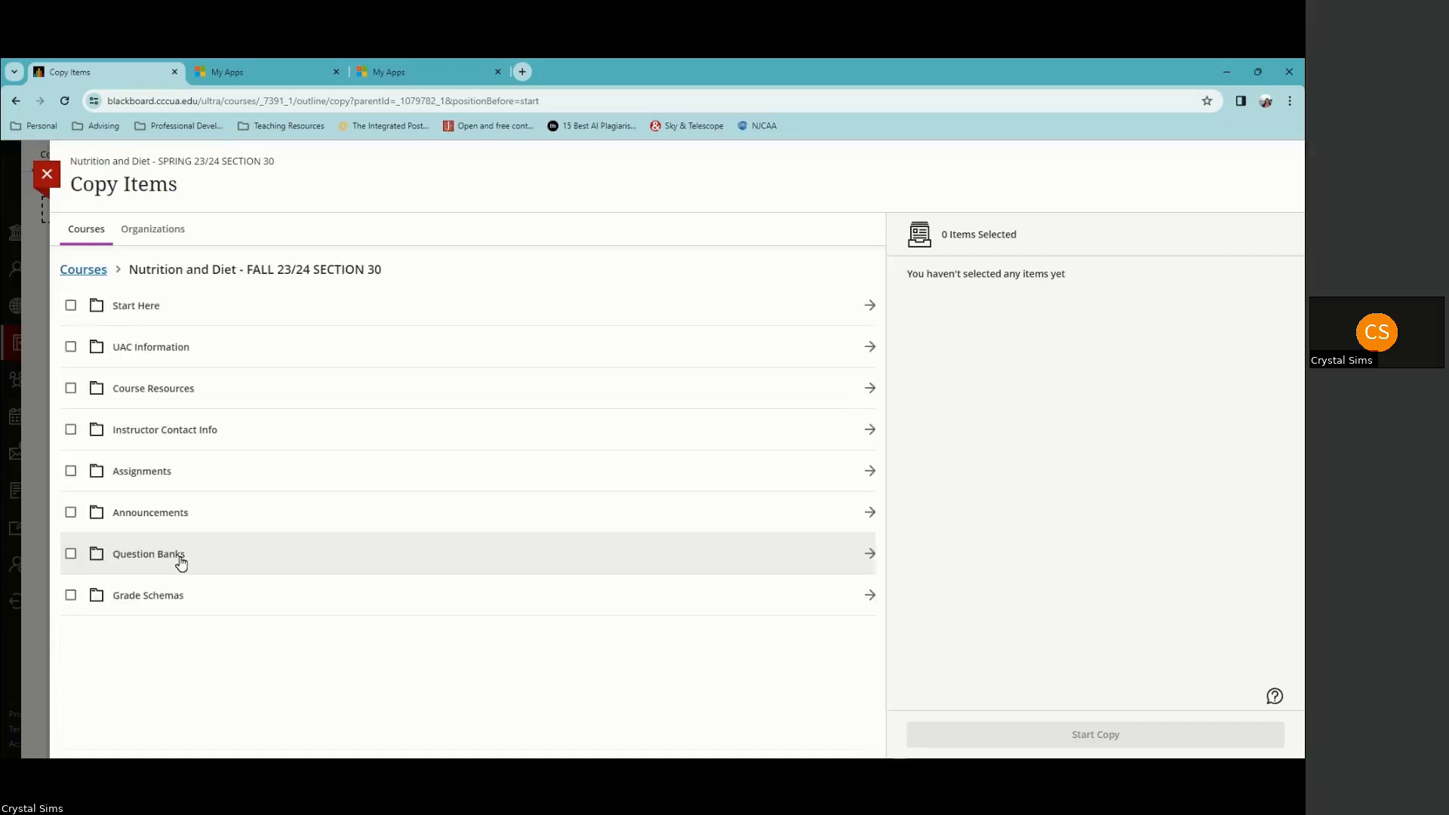
{"action": "left_click", "coordinate": [140, 473]}
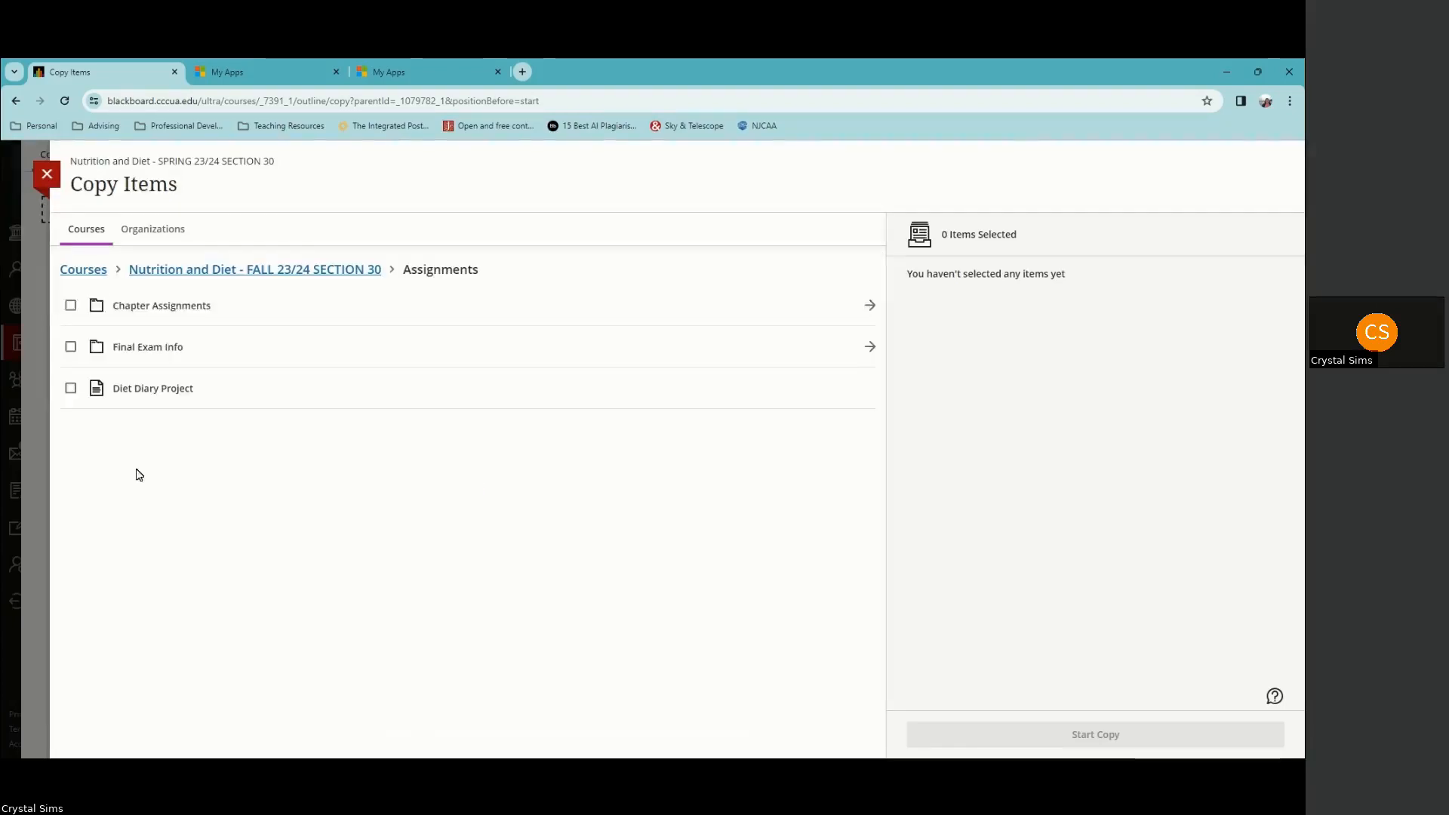
{"action": "left_click", "coordinate": [153, 309]}
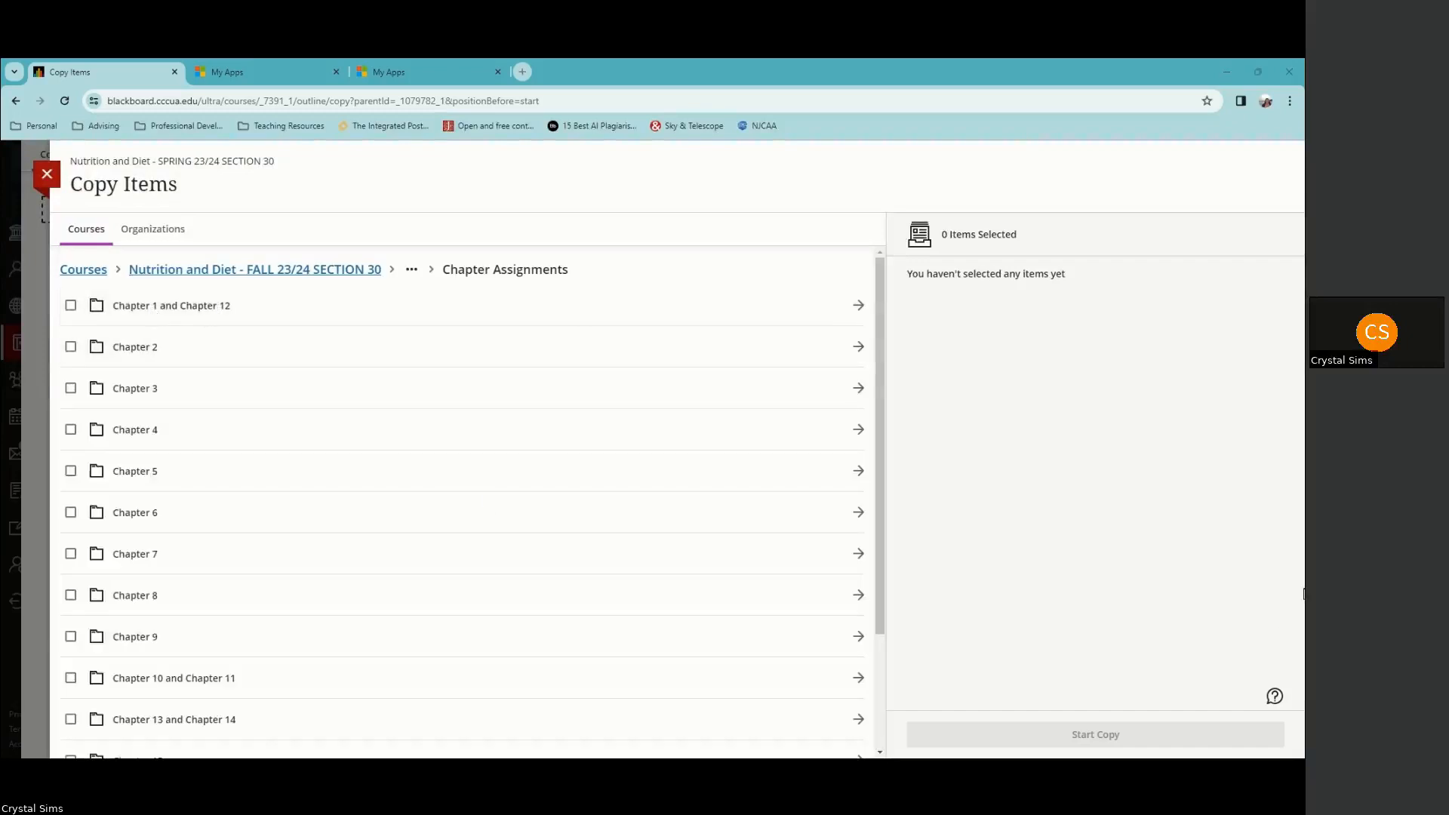
{"action": "left_click", "coordinate": [150, 310]}
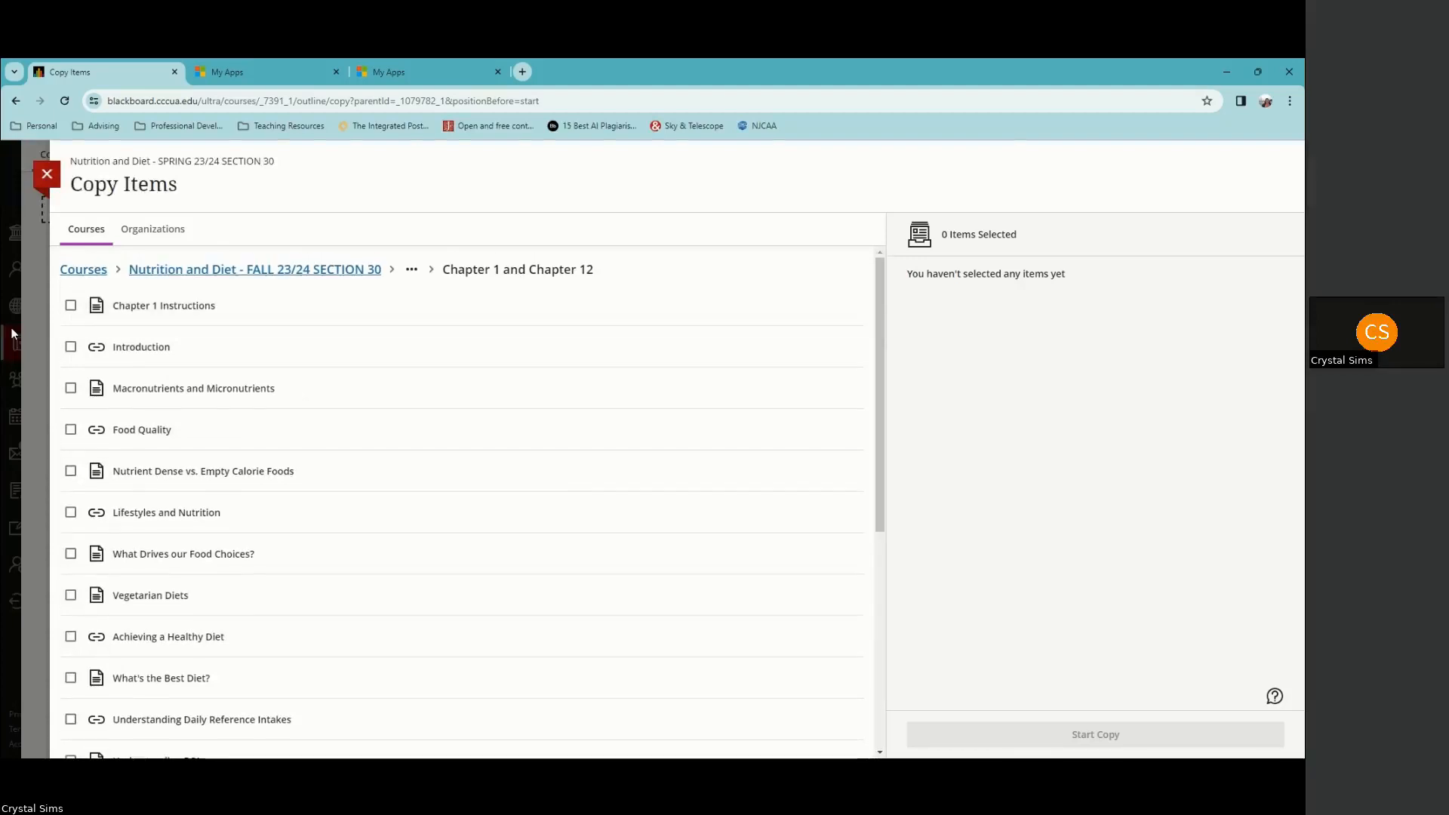
Step: Select the first nine items for copying, from Chapter 1 Instructions through Achieving a Healthy Diet
{"action": "left_click", "coordinate": [71, 305]}
{"action": "left_click", "coordinate": [70, 347]}
{"action": "left_click", "coordinate": [70, 387]}
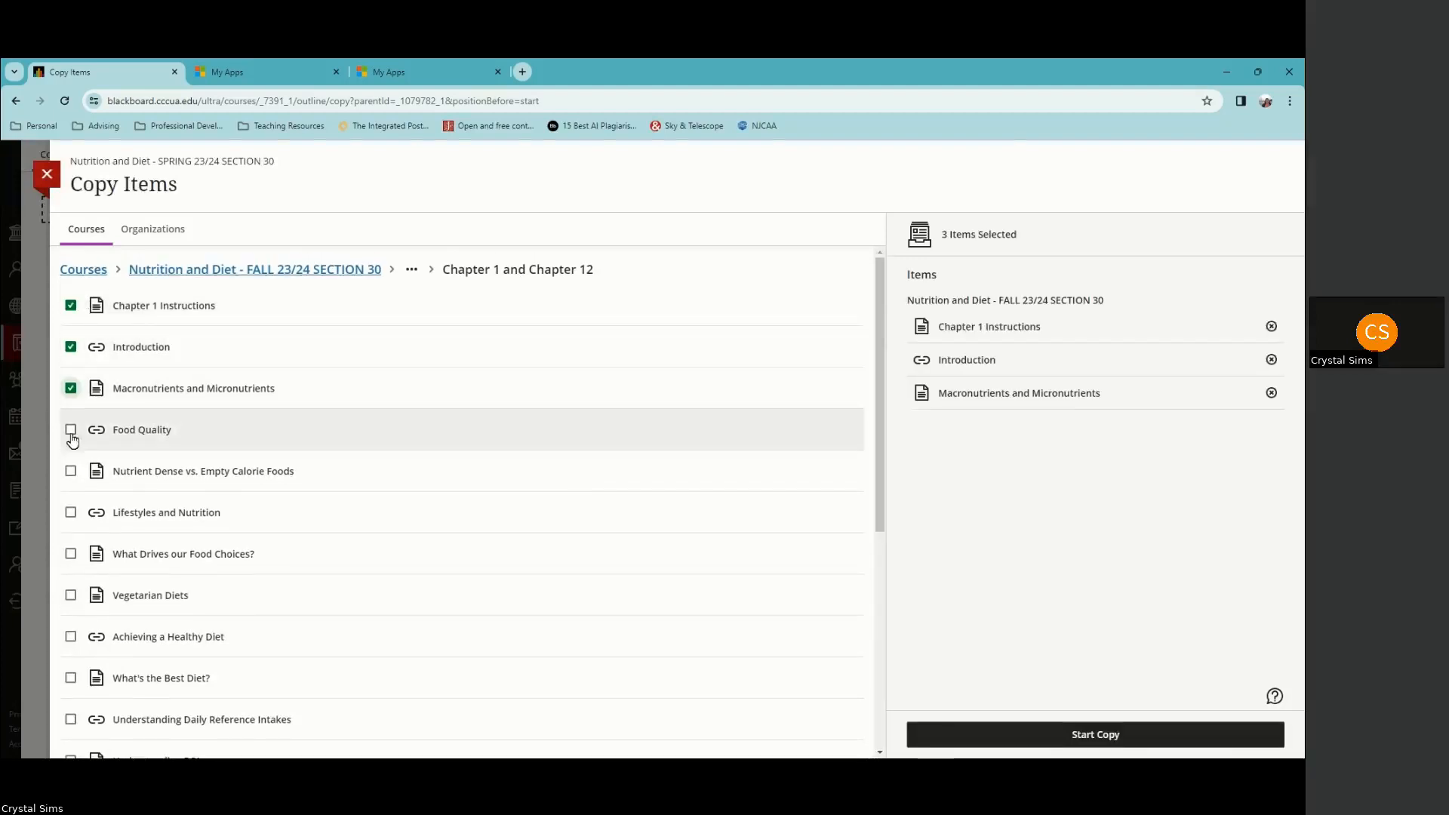
{"action": "left_click", "coordinate": [70, 432]}
{"action": "scroll", "coordinate": [72, 363], "scroll_direction": "down", "scroll_amount": 2}
{"action": "left_click", "coordinate": [70, 335]}
{"action": "left_click", "coordinate": [70, 376]}
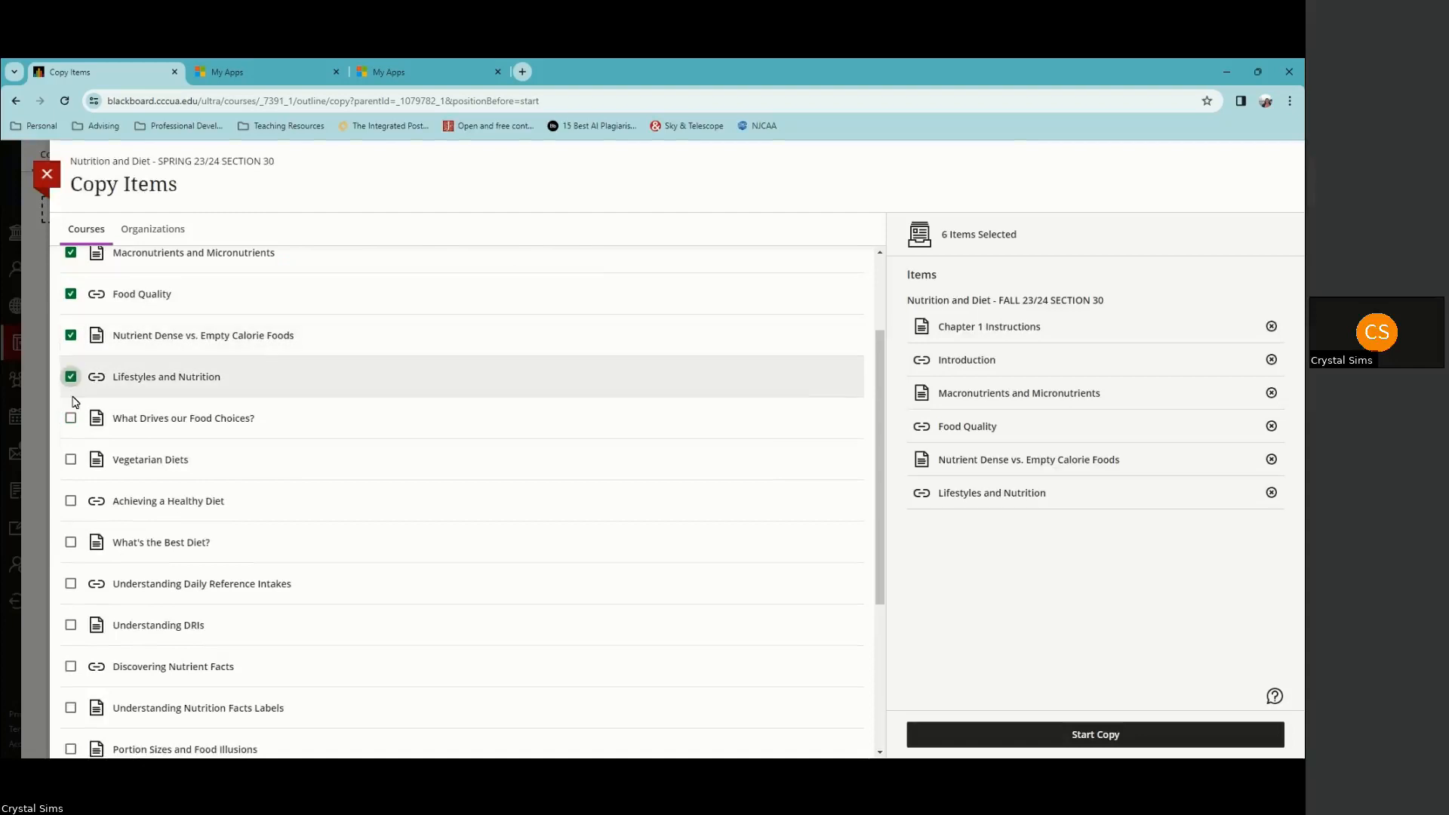
{"action": "left_click", "coordinate": [70, 418]}
{"action": "left_click", "coordinate": [70, 460]}
{"action": "left_click", "coordinate": [70, 501]}
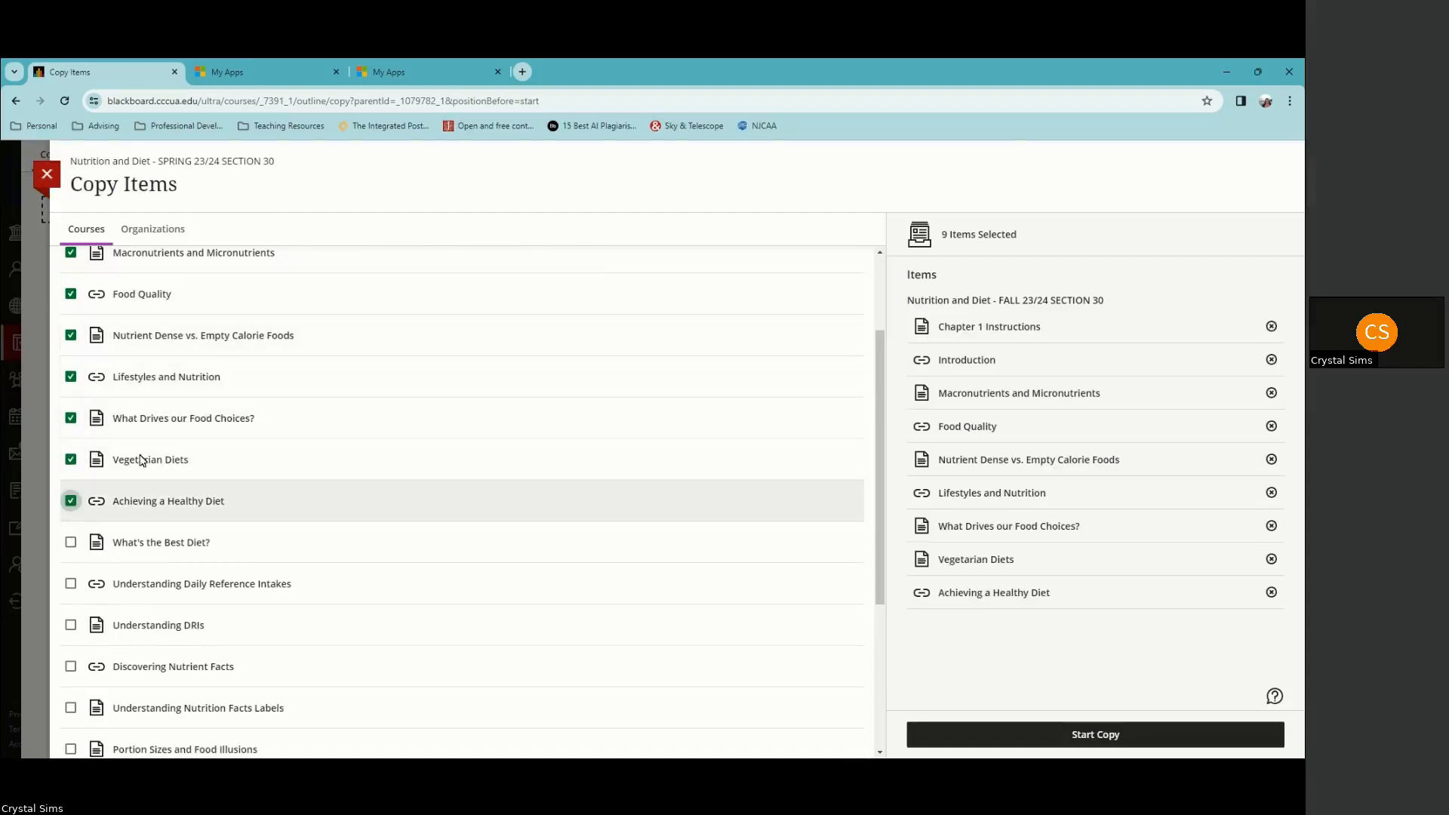
Step: Add the items from What's the Best Diet? through The Bigger Picture of Dietary Guidelines to the copy selection
{"action": "scroll", "coordinate": [139, 460], "scroll_direction": "down", "scroll_amount": 2}
{"action": "left_click", "coordinate": [70, 407]}
{"action": "left_click", "coordinate": [71, 447]}
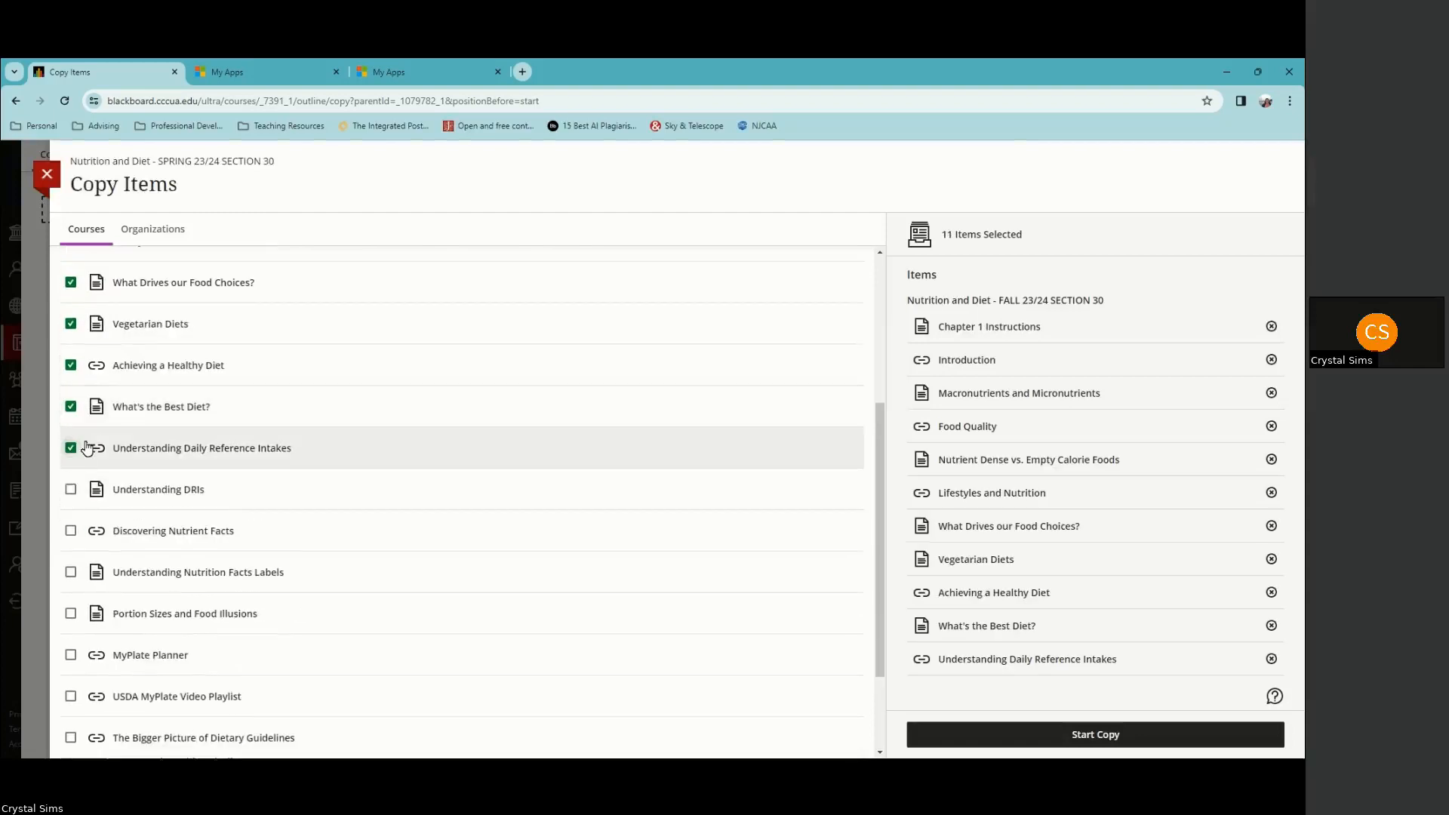
{"action": "left_click", "coordinate": [70, 489]}
{"action": "left_click", "coordinate": [70, 531]}
{"action": "left_click", "coordinate": [70, 572]}
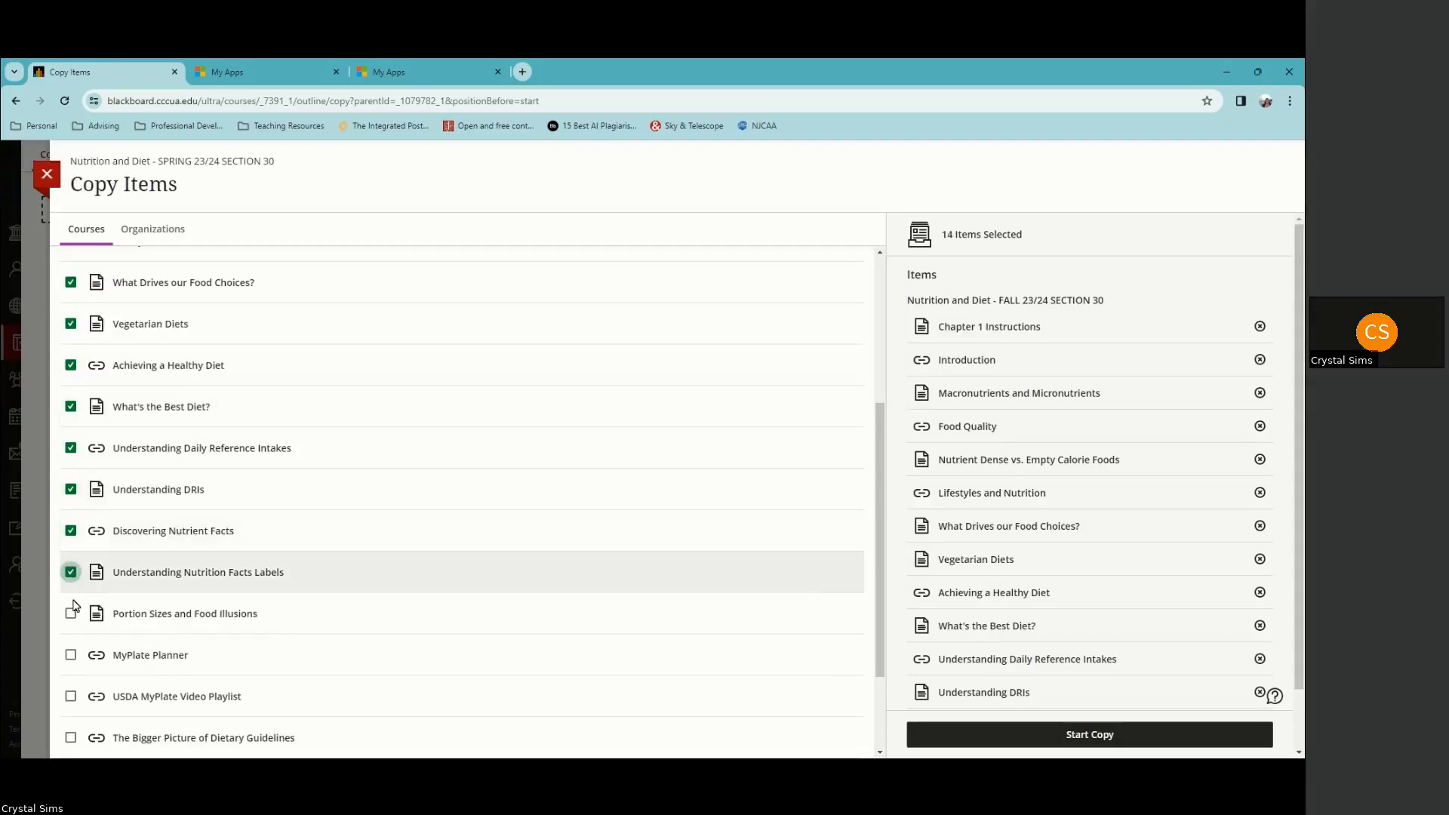
{"action": "left_click", "coordinate": [71, 613]}
{"action": "scroll", "coordinate": [72, 603], "scroll_direction": "down", "scroll_amount": 2}
{"action": "left_click", "coordinate": [70, 524]}
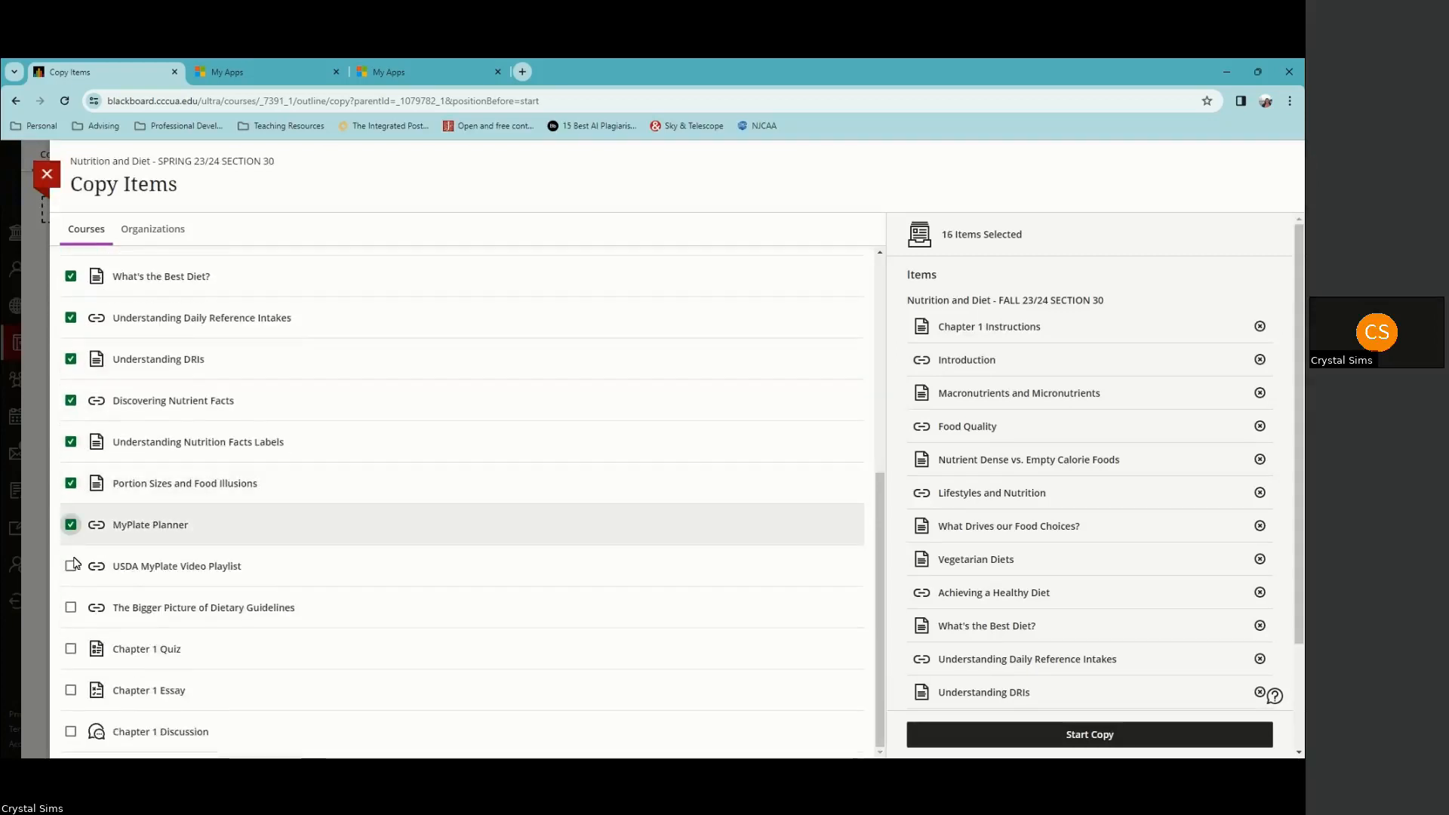
{"action": "left_click", "coordinate": [70, 566]}
{"action": "left_click", "coordinate": [70, 607]}
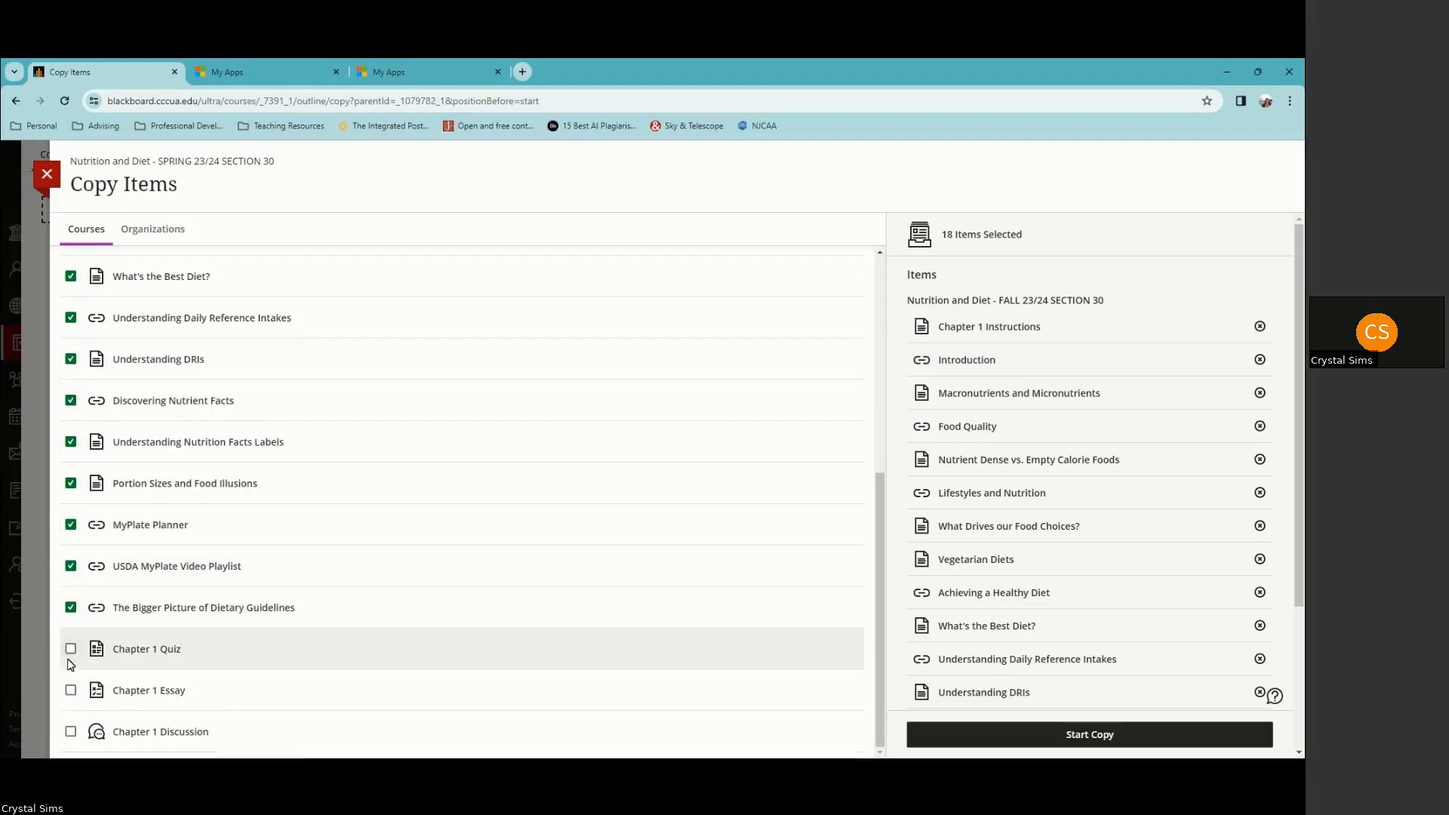
Step: Add Chapter 1 Quiz, Chapter 1 Essay and Chapter 1 Discussion to the selection and copy all selected items into Week 1
{"action": "left_click", "coordinate": [70, 648]}
{"action": "left_click", "coordinate": [70, 690]}
{"action": "left_click", "coordinate": [70, 731]}
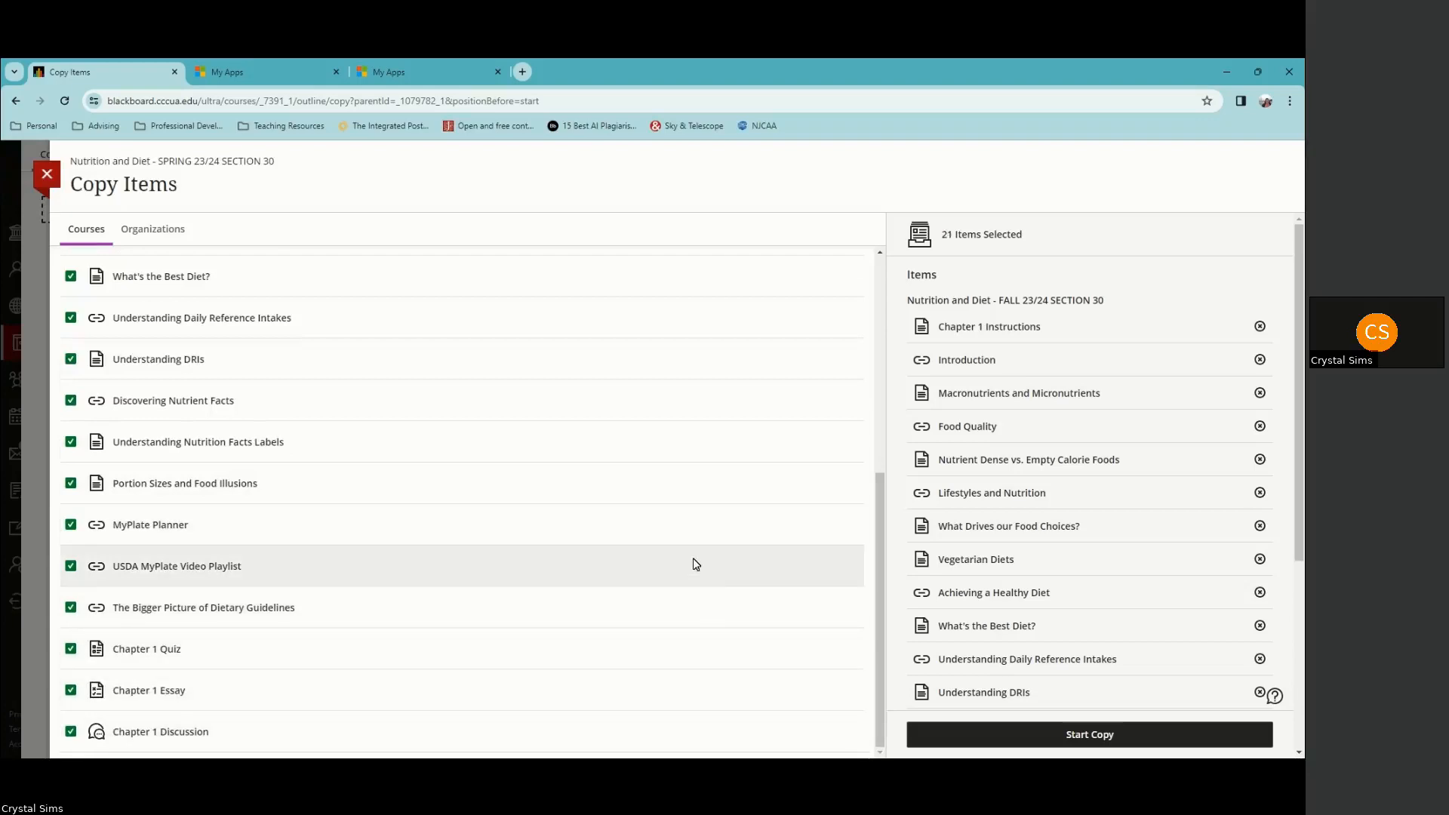
{"action": "left_click", "coordinate": [1144, 743]}
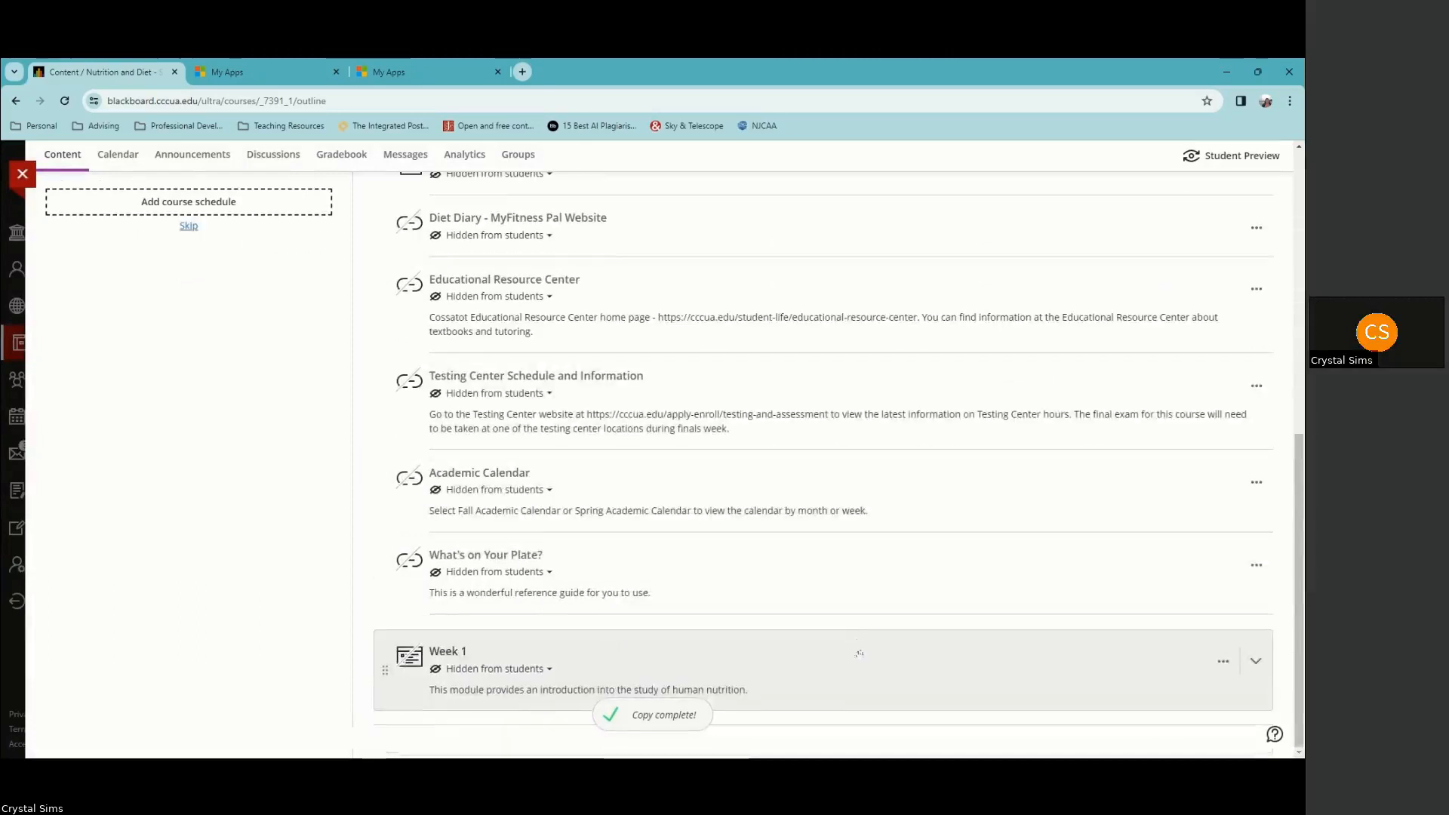
Step: Expand the Week 1 module and look through the copied items
{"action": "left_click", "coordinate": [859, 654]}
{"action": "scroll", "coordinate": [898, 388], "scroll_direction": "down", "scroll_amount": 1}
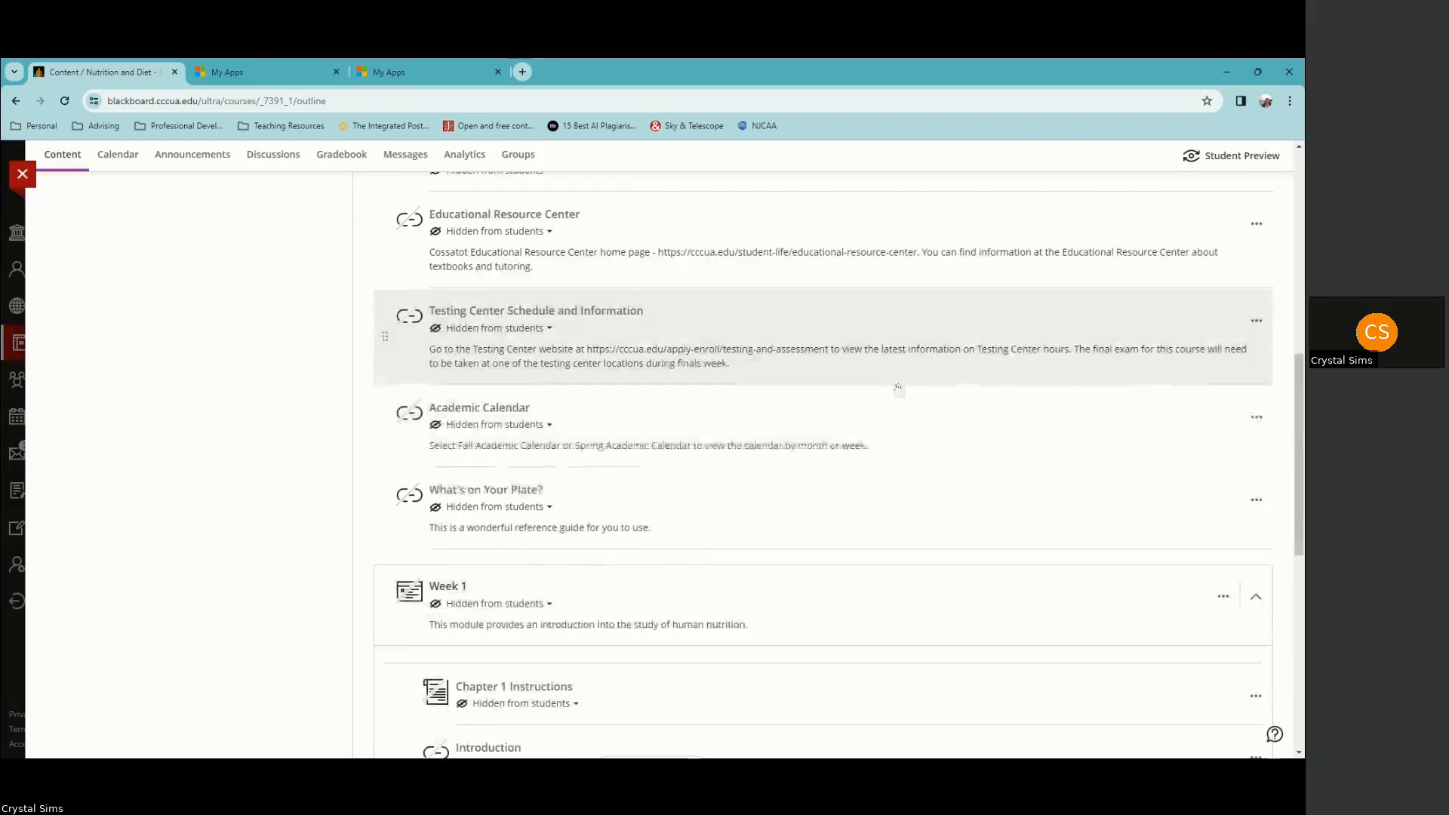
{"action": "scroll", "coordinate": [868, 423], "scroll_direction": "down", "scroll_amount": 1}
{"action": "scroll", "coordinate": [843, 538], "scroll_direction": "down", "scroll_amount": 3}
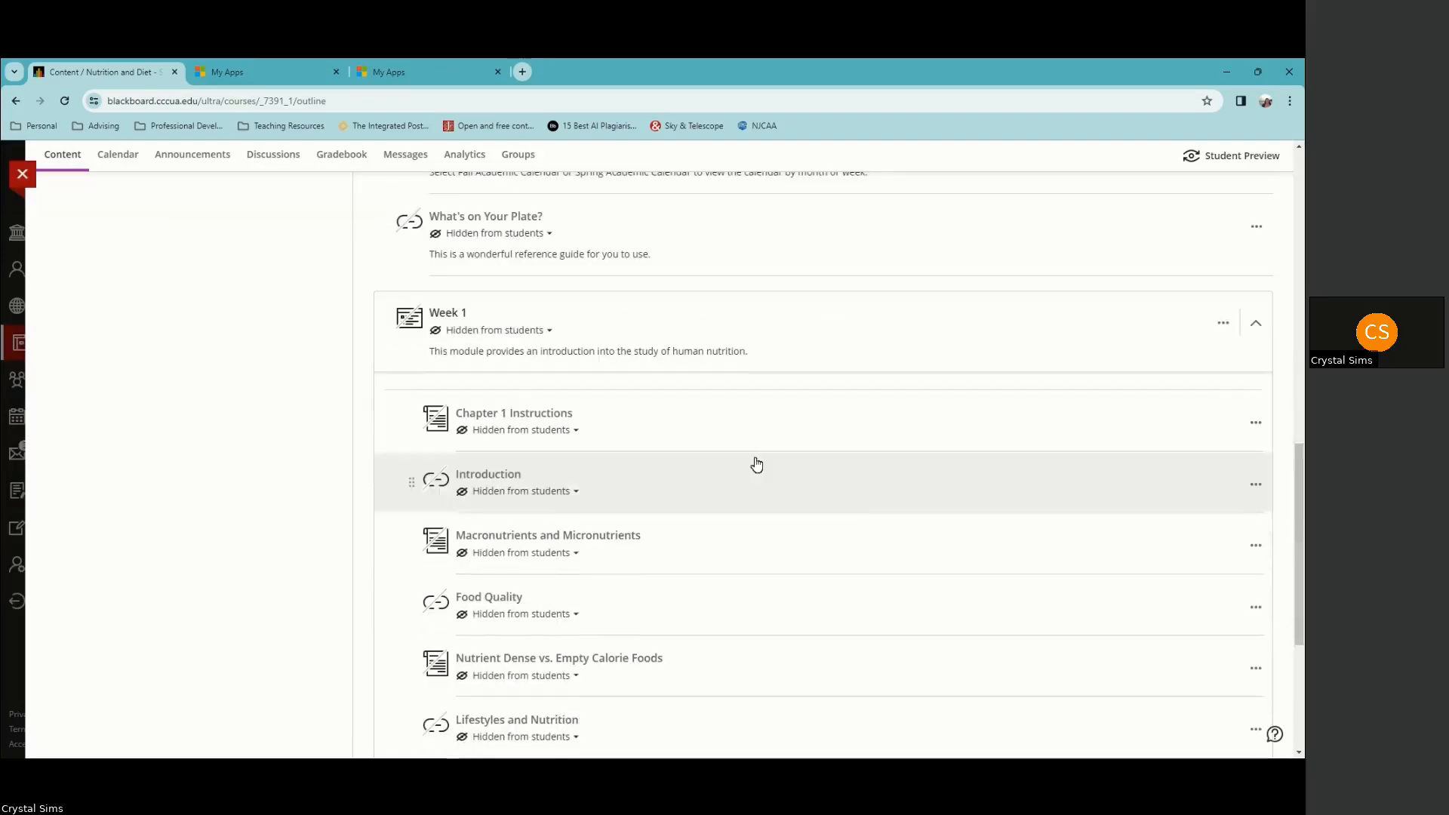
{"action": "mouse_move", "coordinate": [783, 388]}
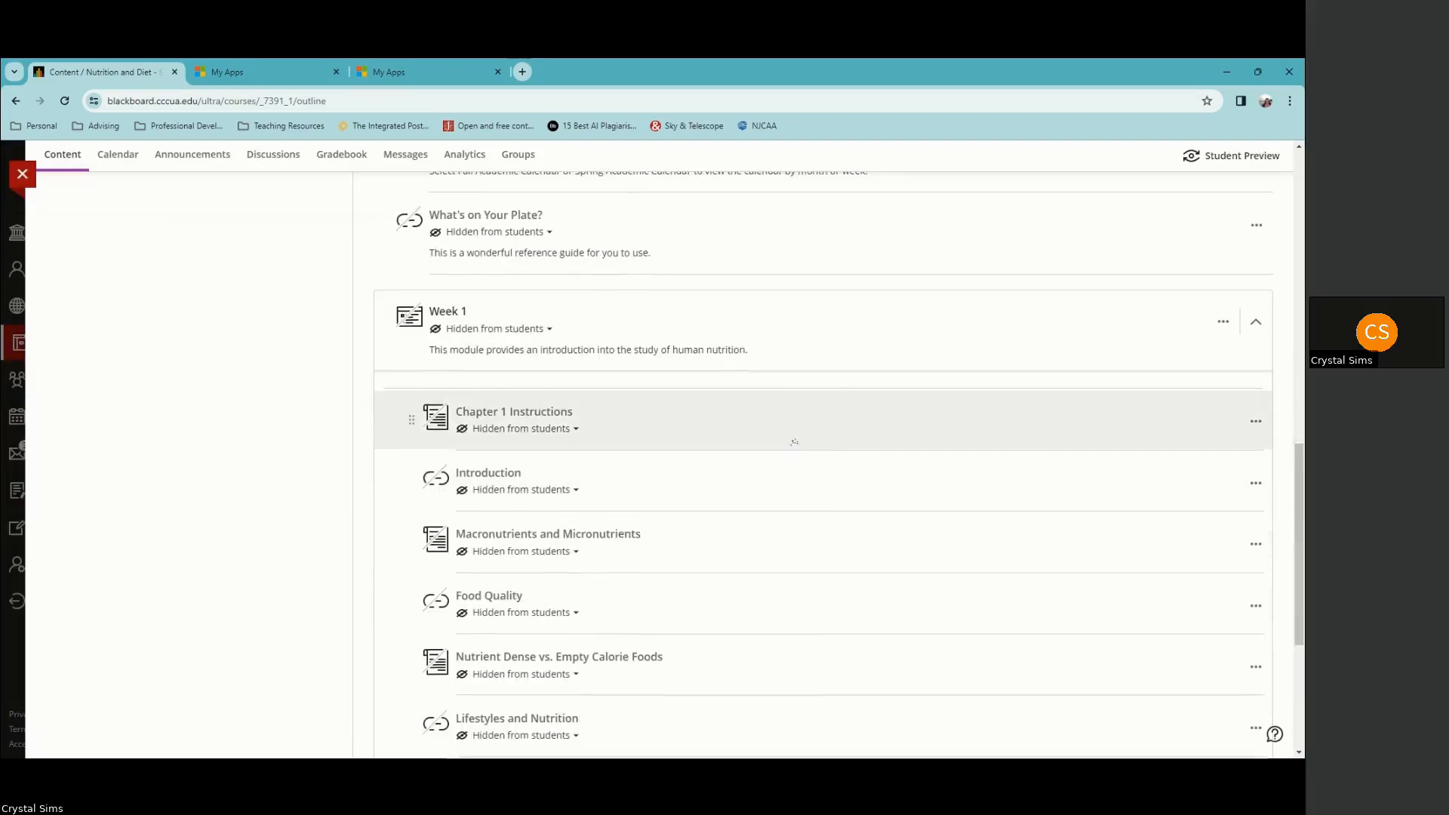
{"action": "scroll", "coordinate": [789, 430], "scroll_direction": "down", "scroll_amount": 2}
{"action": "scroll", "coordinate": [791, 443], "scroll_direction": "up", "scroll_amount": 2}
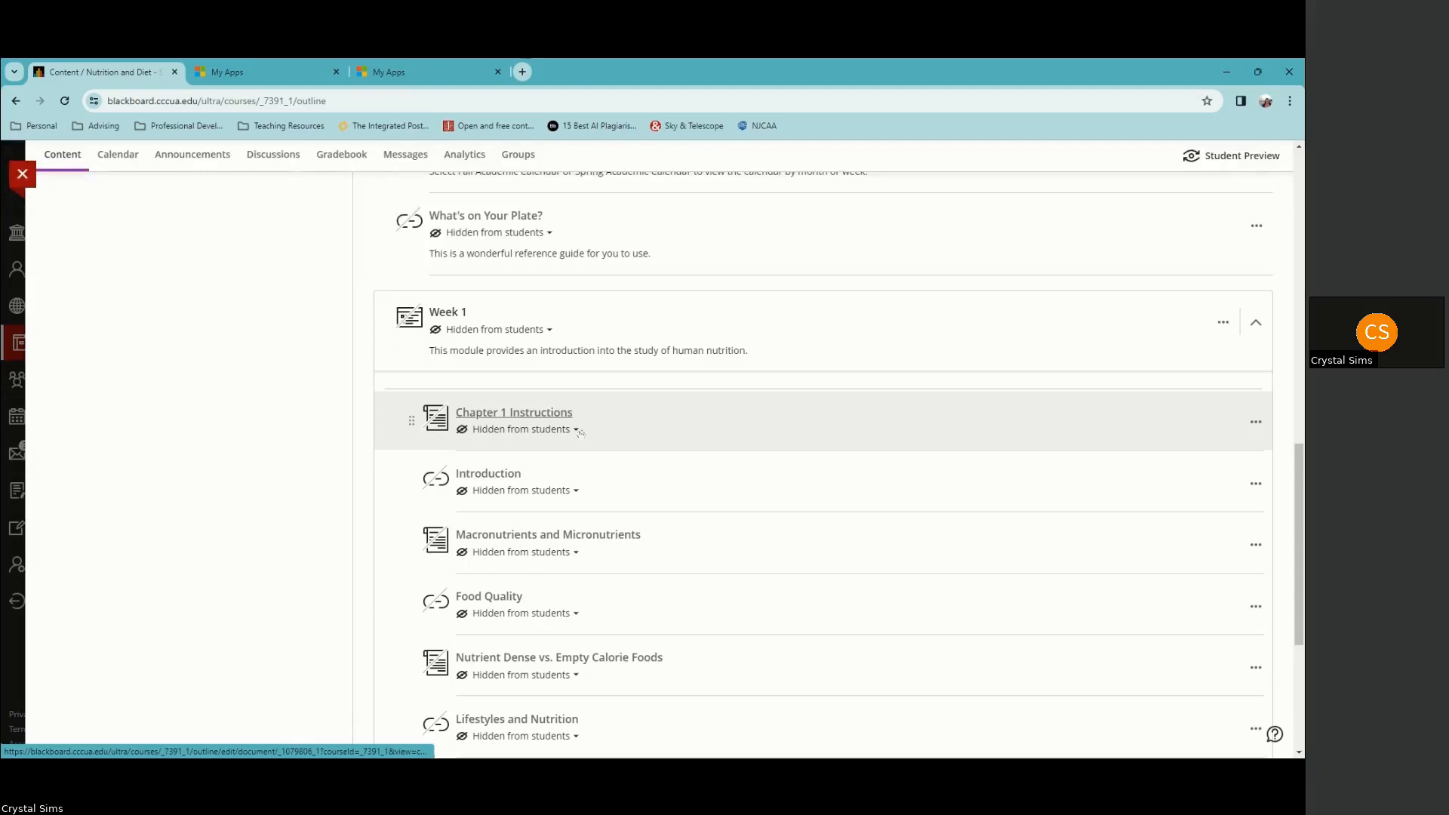
{"action": "scroll", "coordinate": [528, 453], "scroll_direction": "down", "scroll_amount": 2}
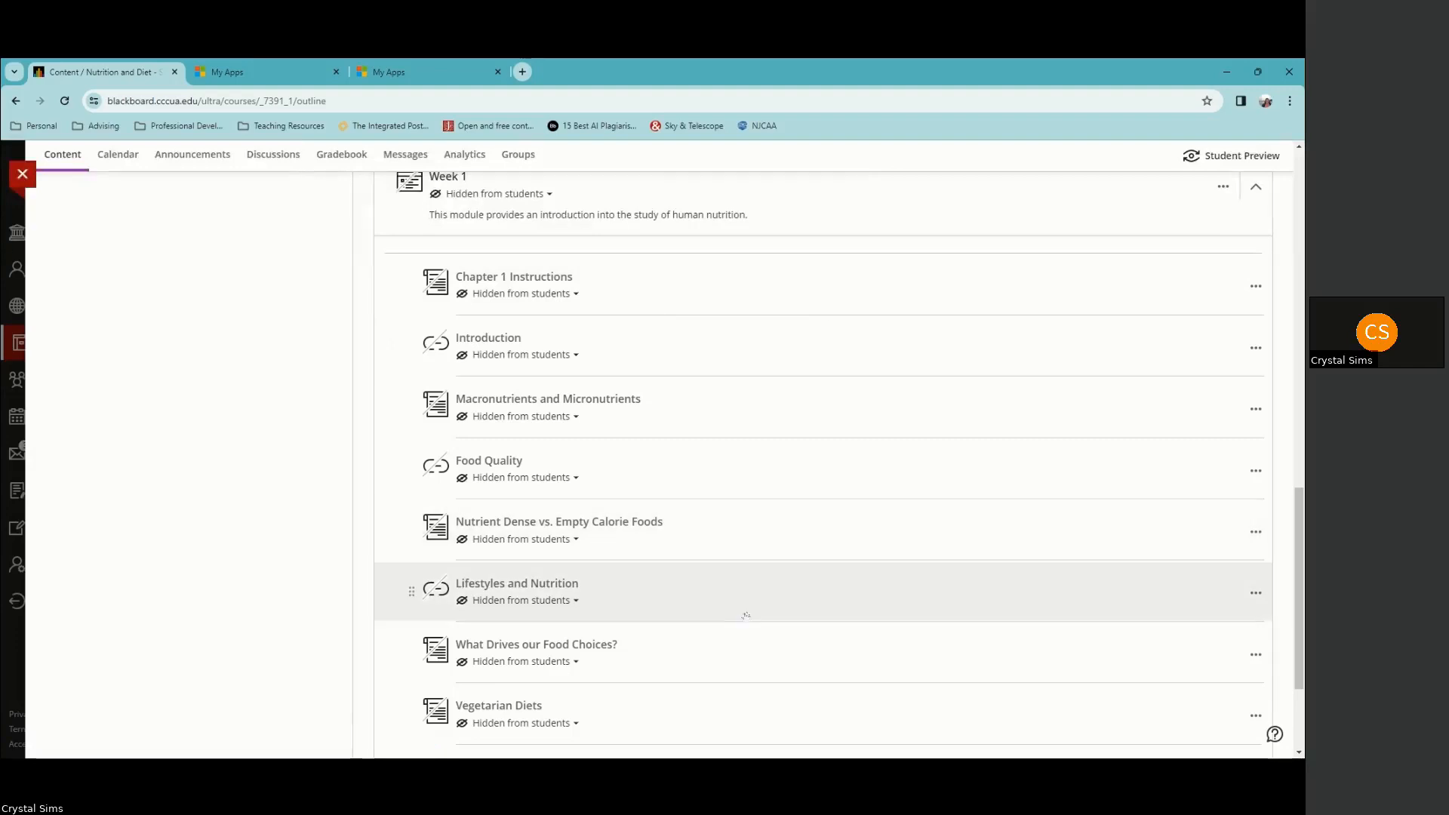
Step: View the Chapter 1 Instructions document and the Introduction textbook link, returning to the course content after each
{"action": "left_click", "coordinate": [526, 283]}
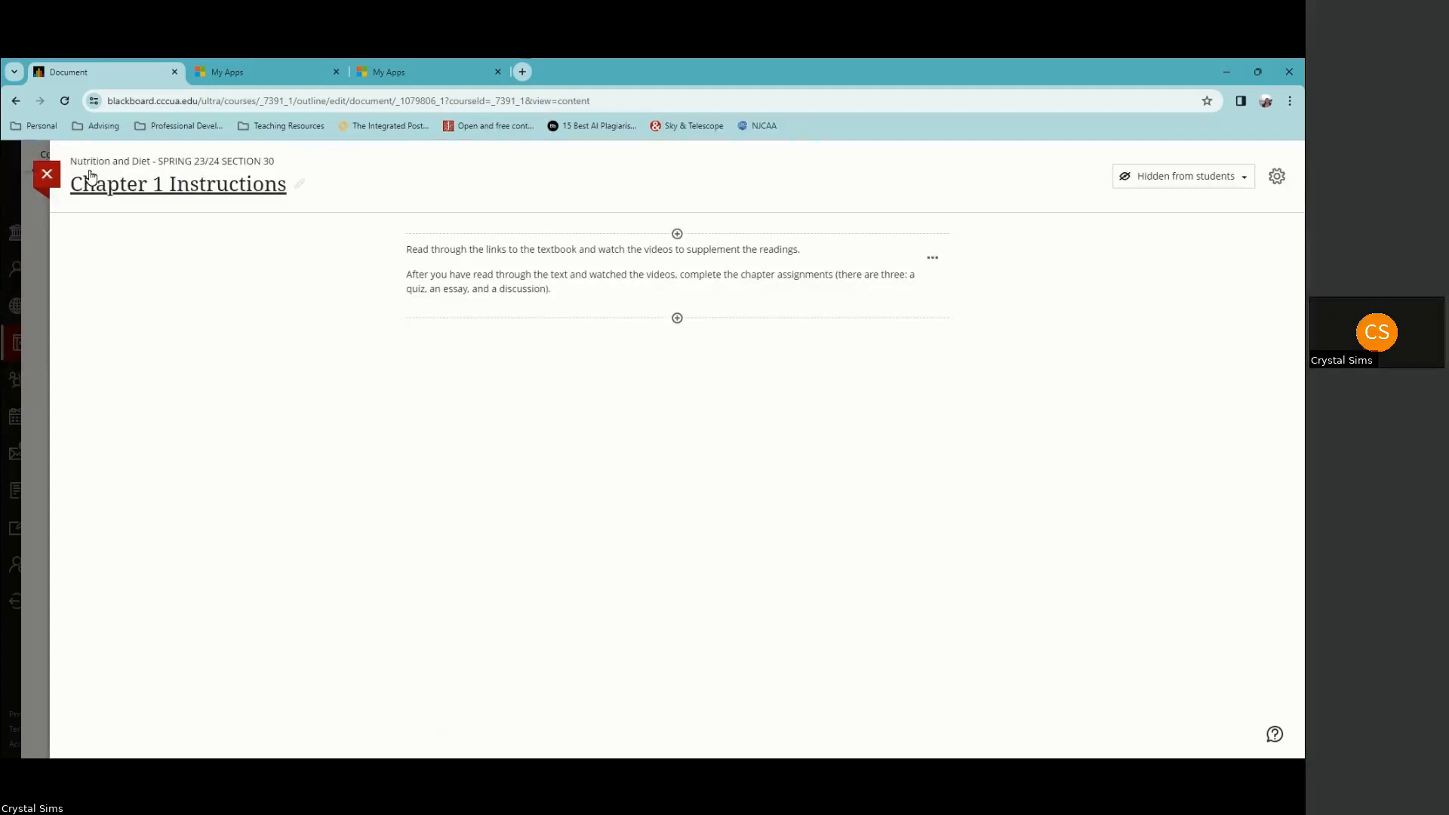
{"action": "left_click", "coordinate": [46, 173]}
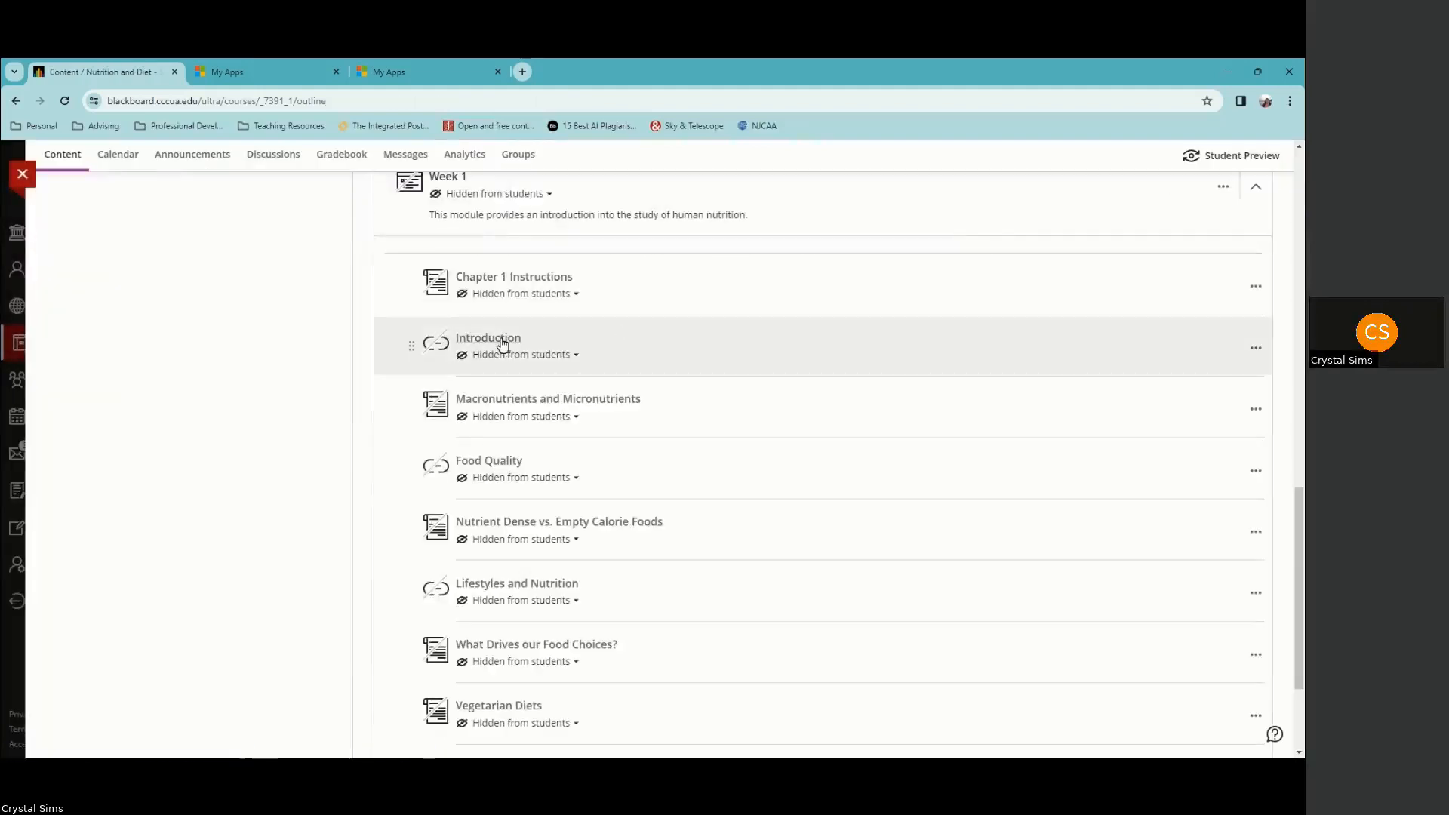
{"action": "left_click", "coordinate": [502, 341]}
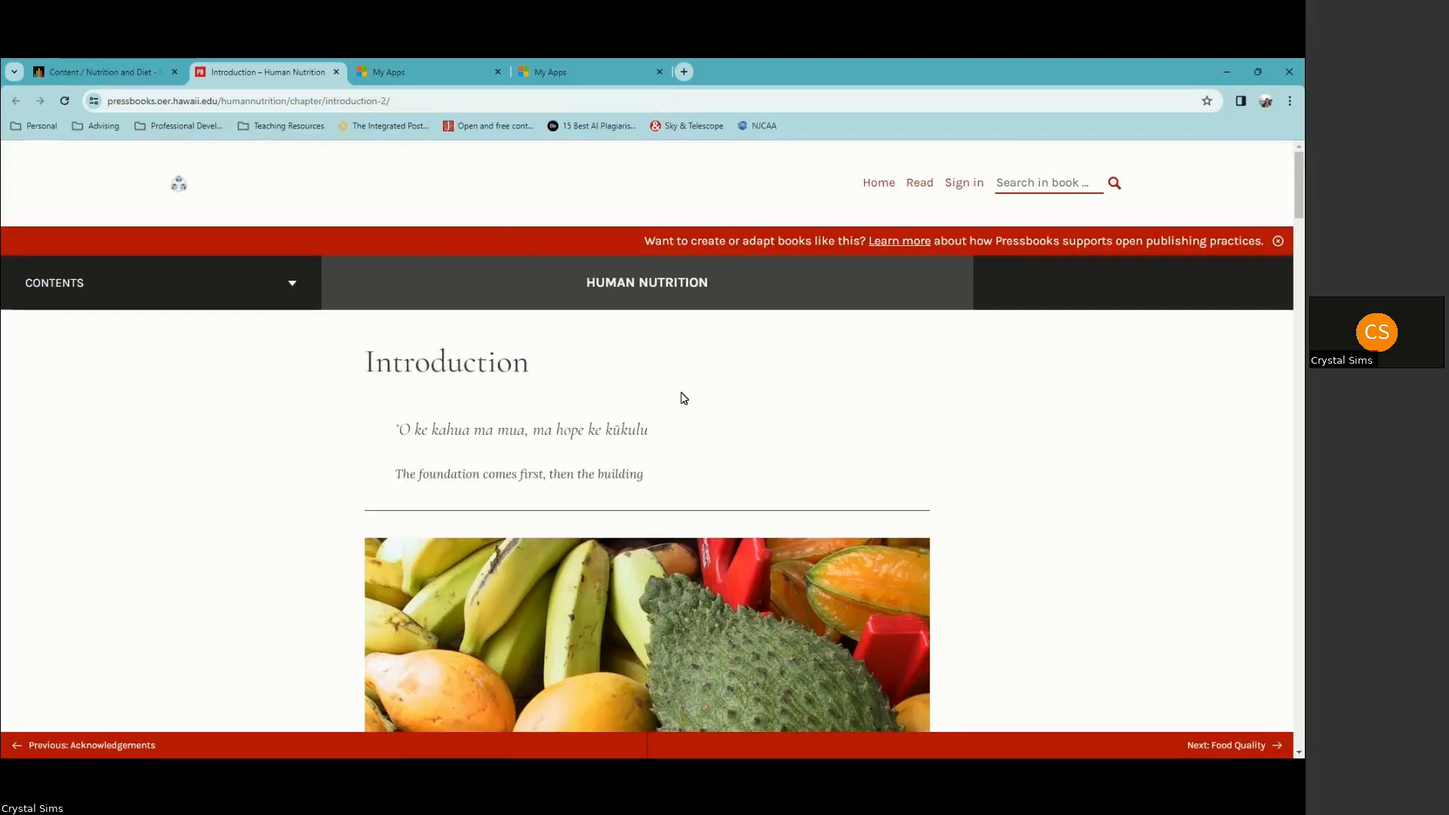
{"action": "left_click", "coordinate": [76, 73]}
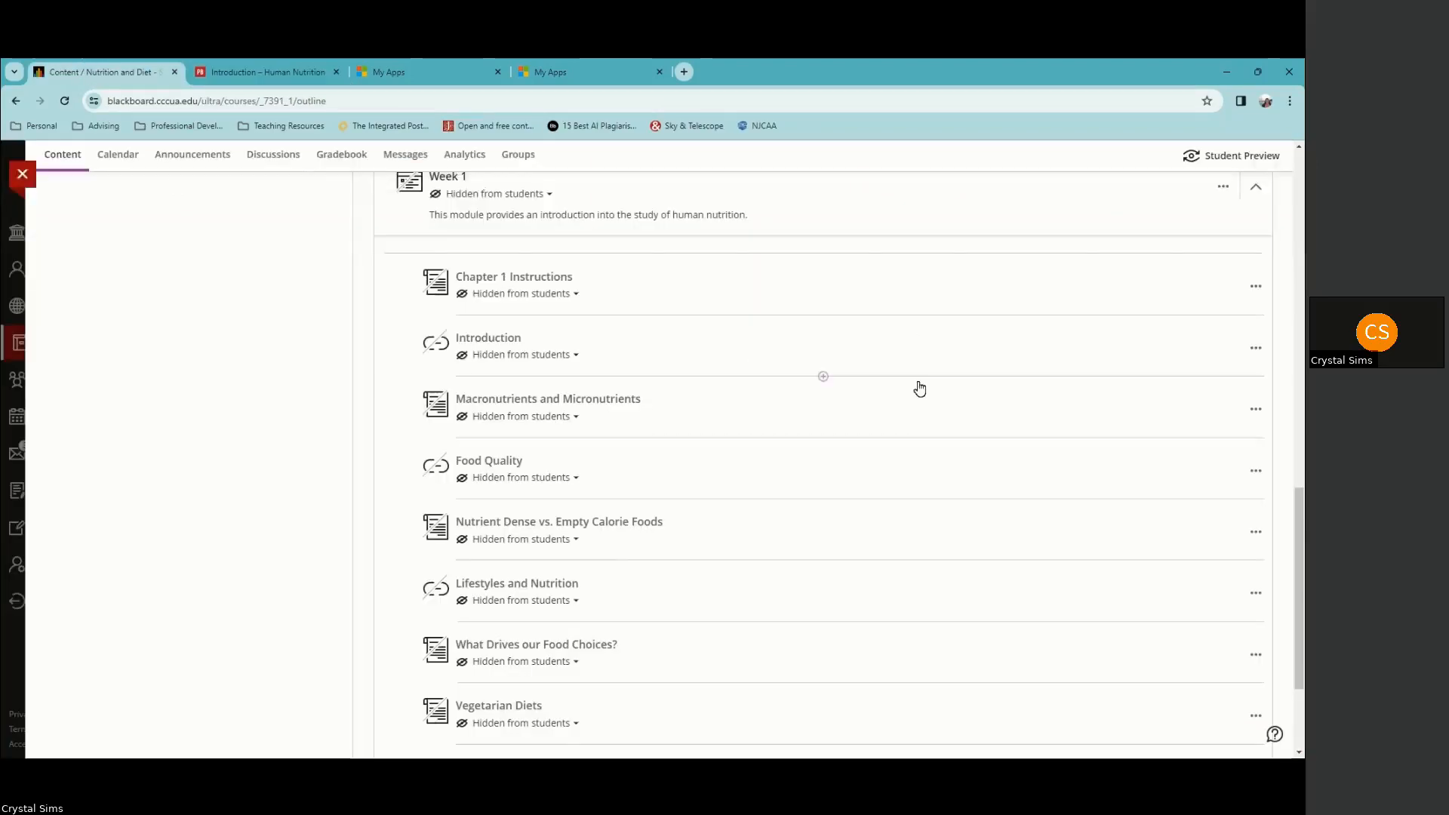
Step: Create a document below Chapter 1 Instructions in Week 1 and title it "Chapter 1 Learning Content"
{"action": "left_click", "coordinate": [823, 315]}
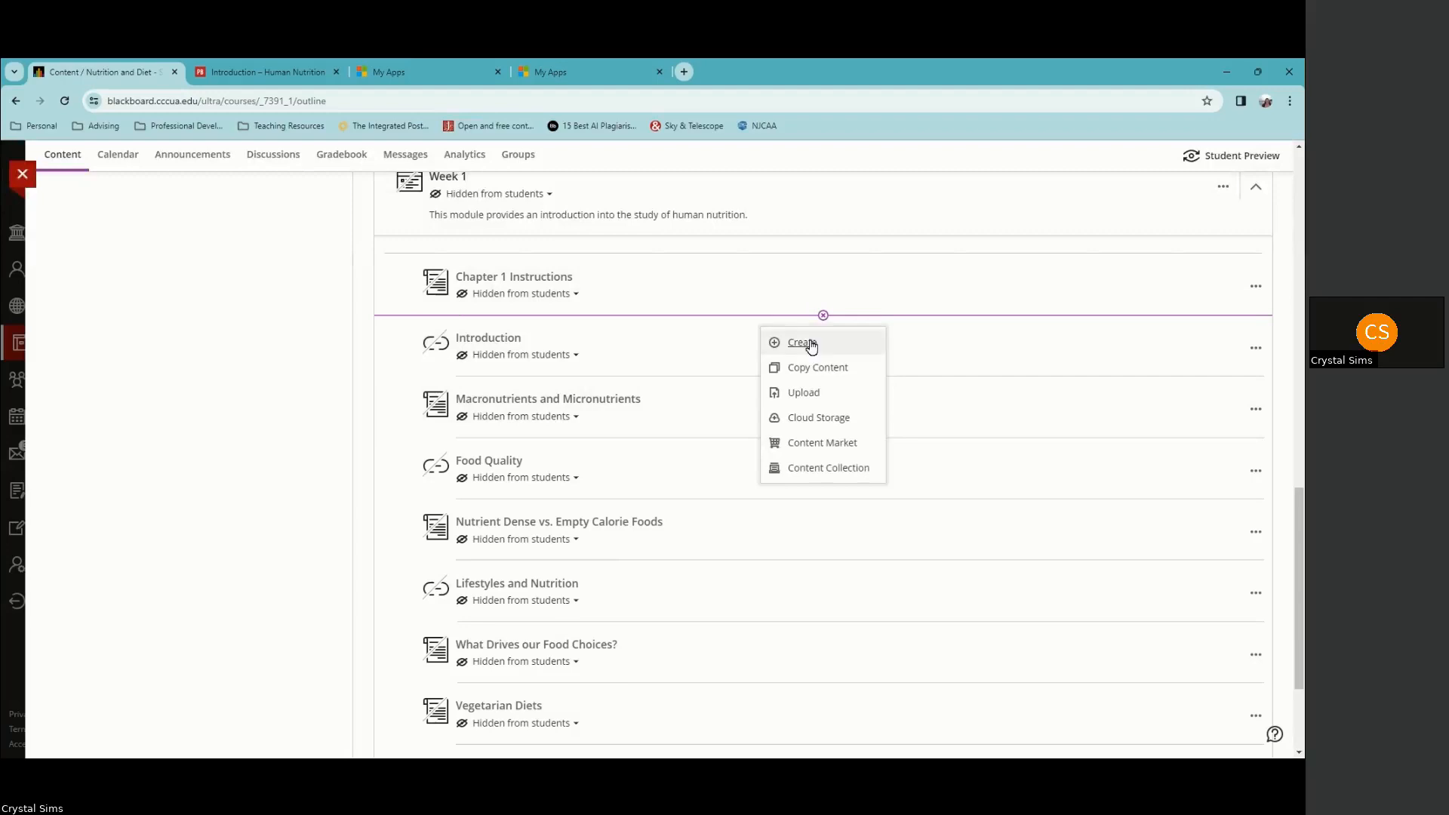
{"action": "left_click", "coordinate": [802, 342]}
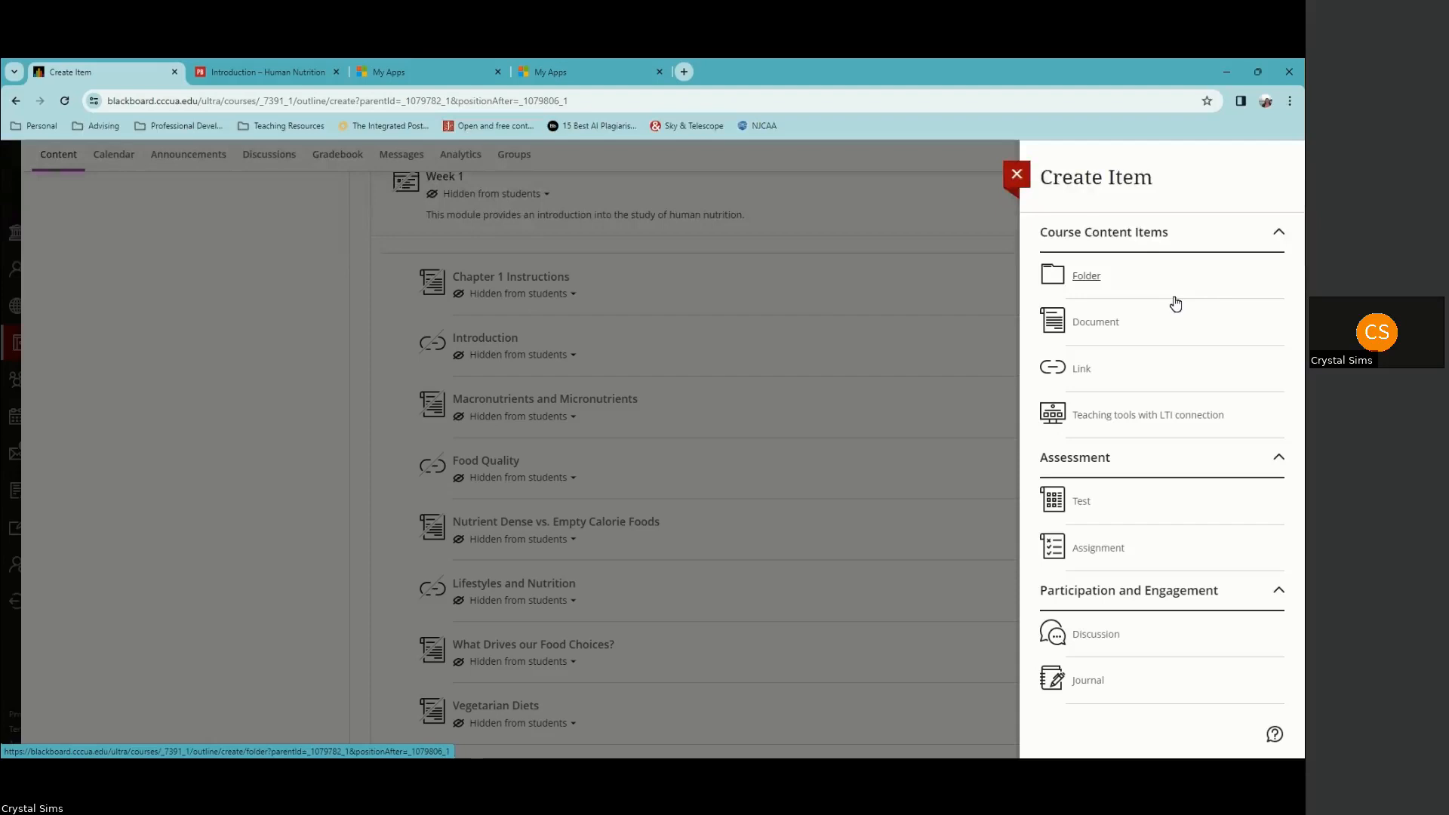
{"action": "left_click", "coordinate": [1111, 328]}
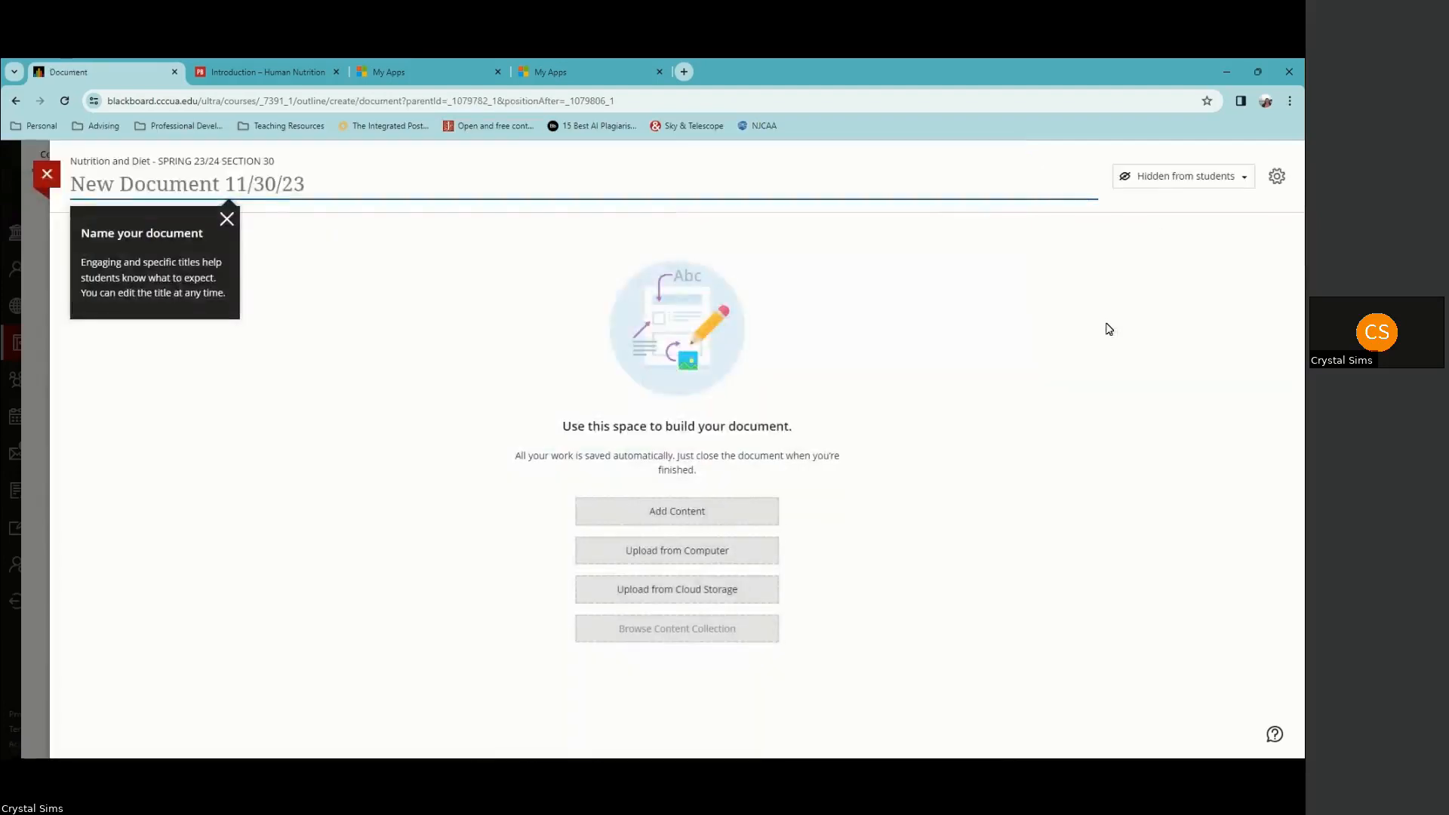
{"action": "left_click", "coordinate": [303, 194]}
{"action": "type", "text": "Chap"}
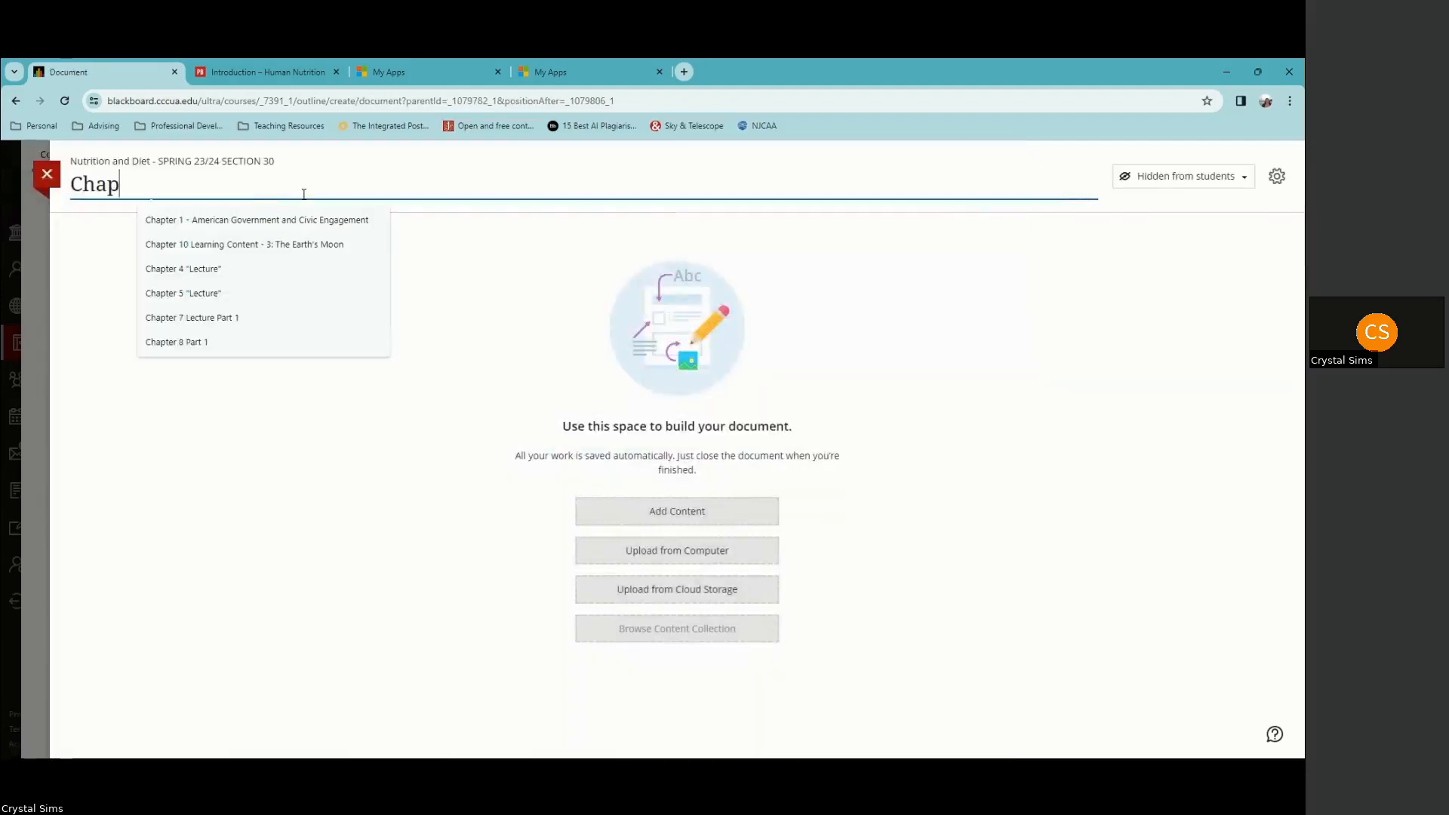
{"action": "type", "text": "ter 1 Learning Content"}
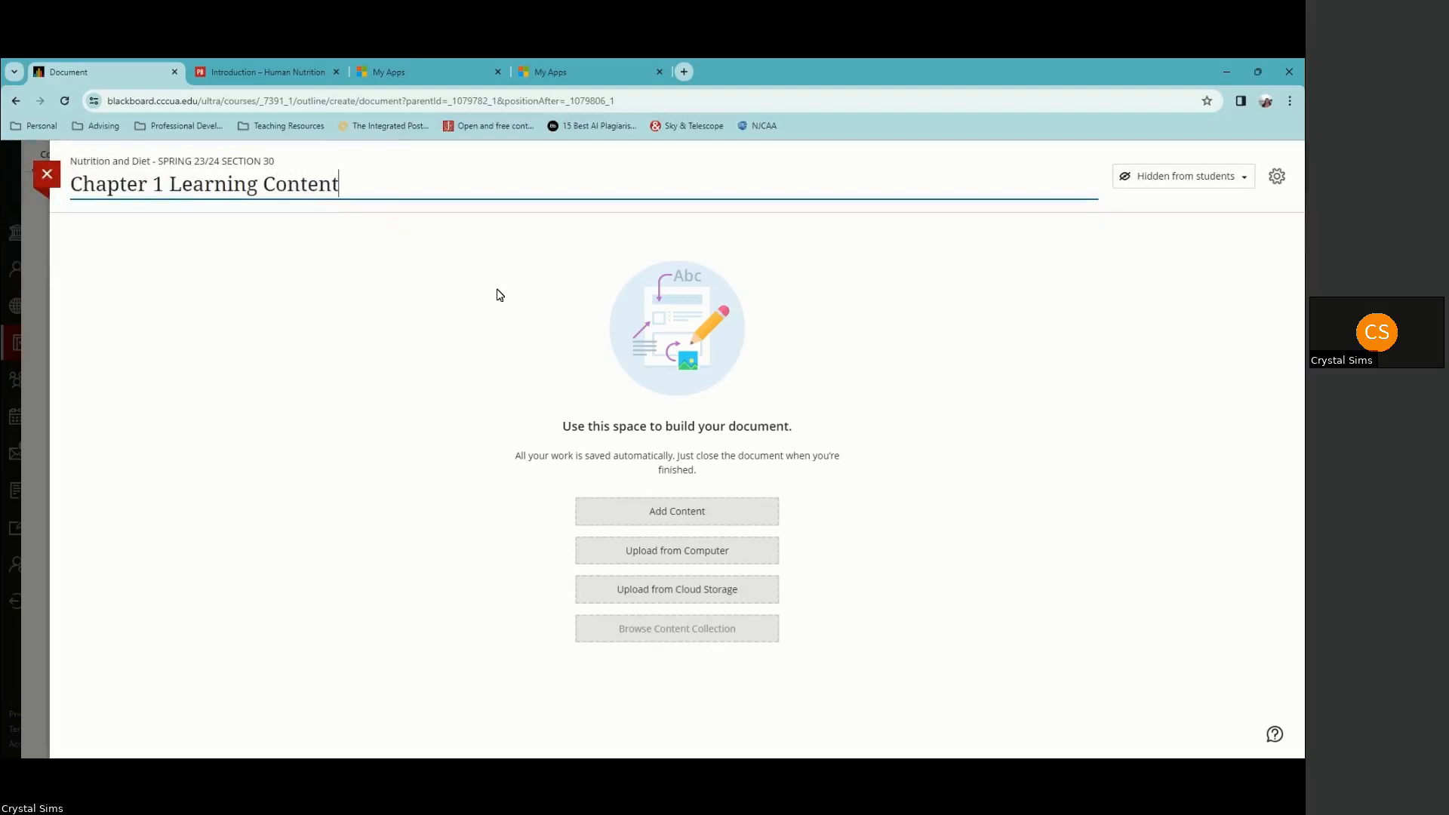
{"action": "left_click", "coordinate": [441, 441]}
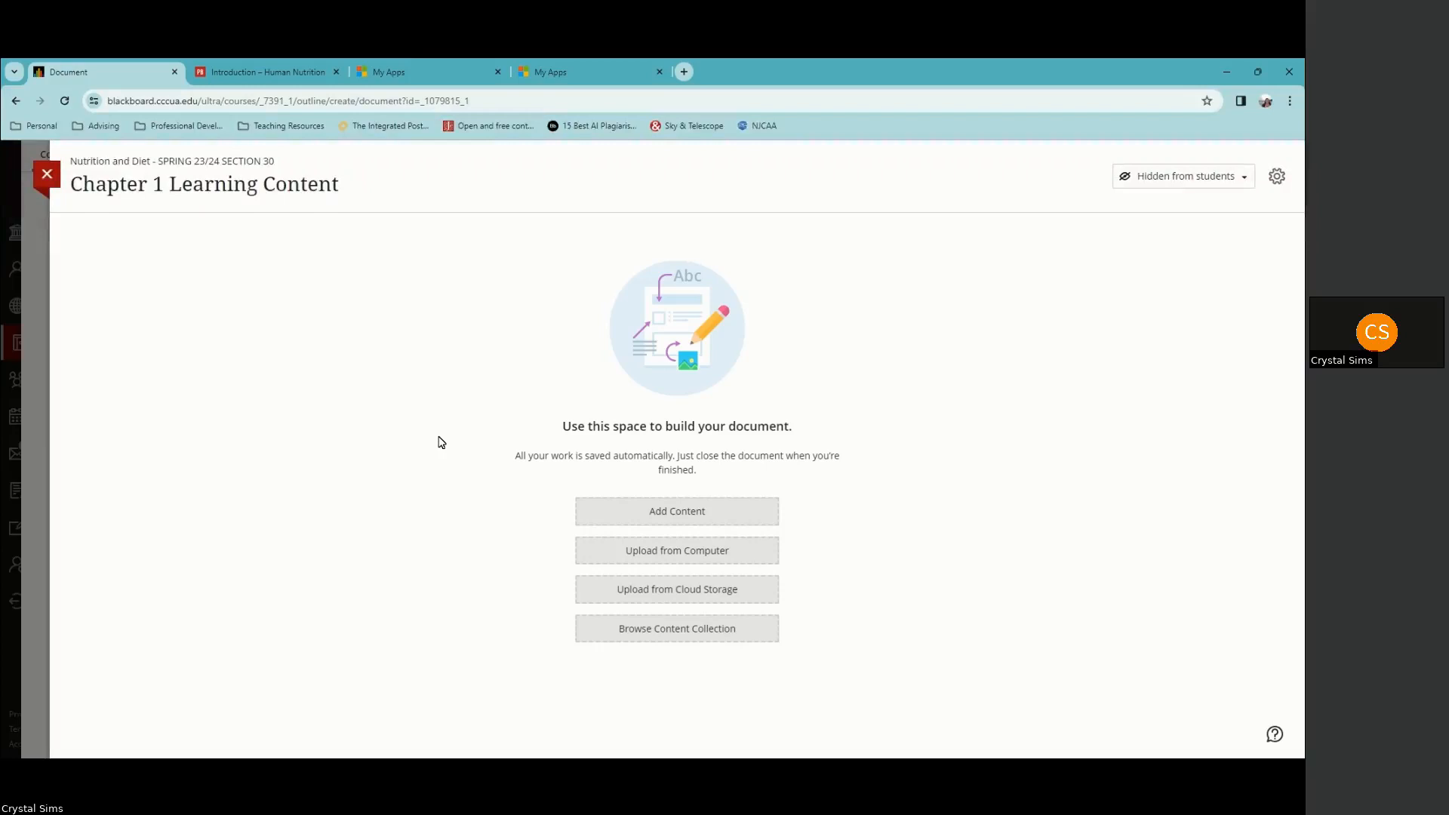
Step: Copy the web address of the Human Nutrition Introduction page and return to the Chapter 1 Learning Content document
{"action": "left_click", "coordinate": [249, 72]}
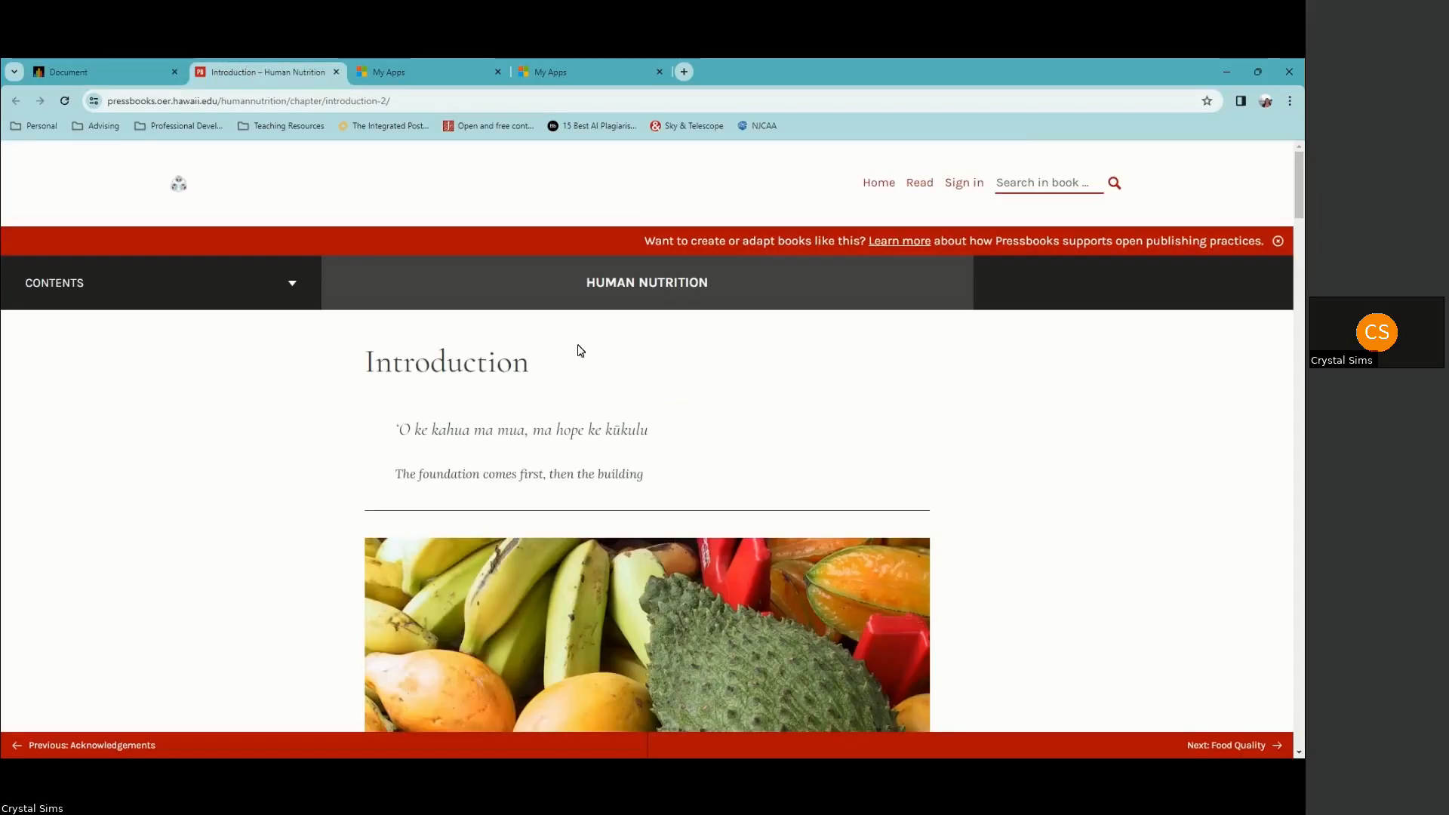
{"action": "left_click", "coordinate": [291, 106]}
{"action": "key", "text": "ctrl+c"}
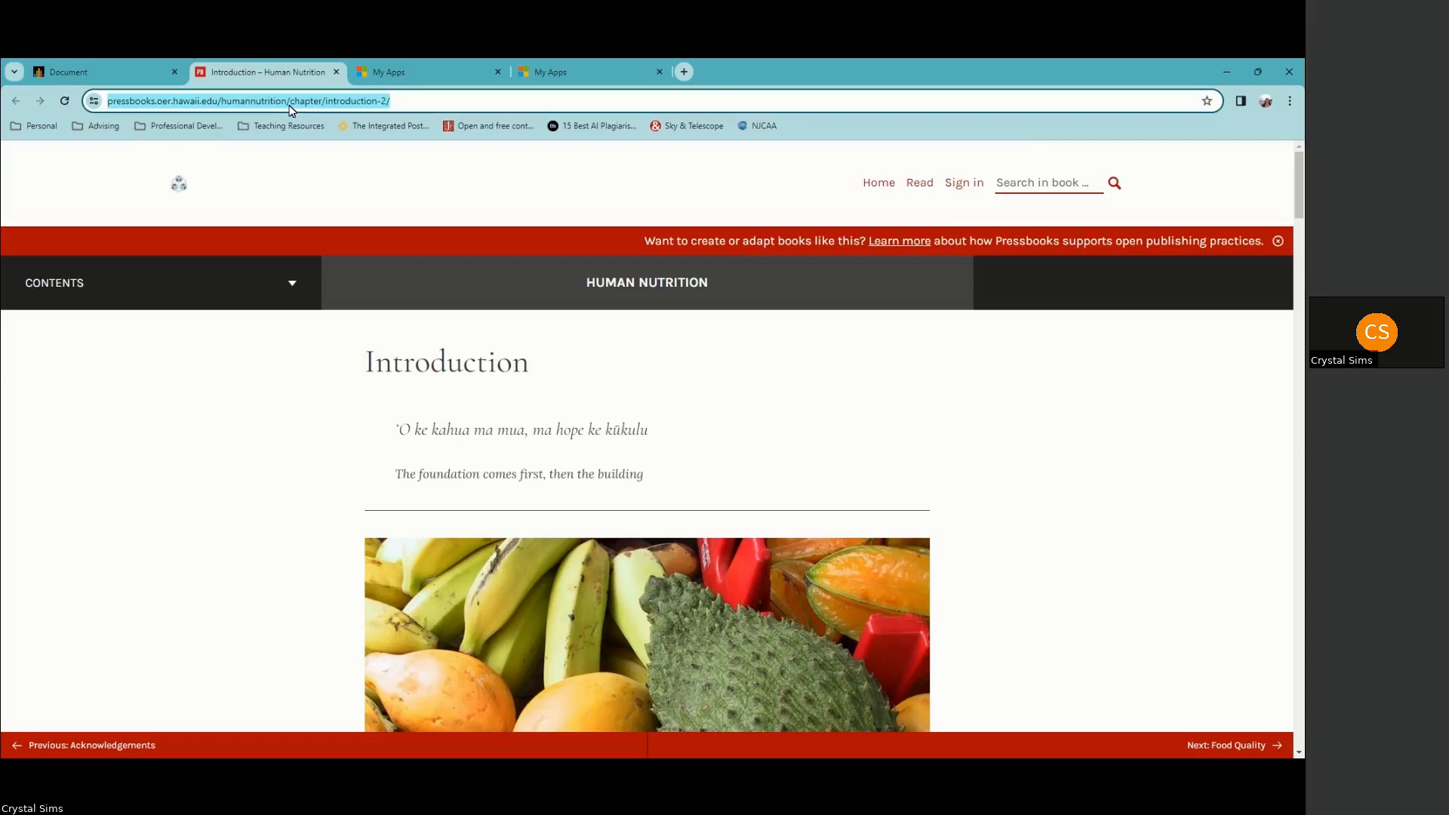
{"action": "left_click", "coordinate": [98, 72]}
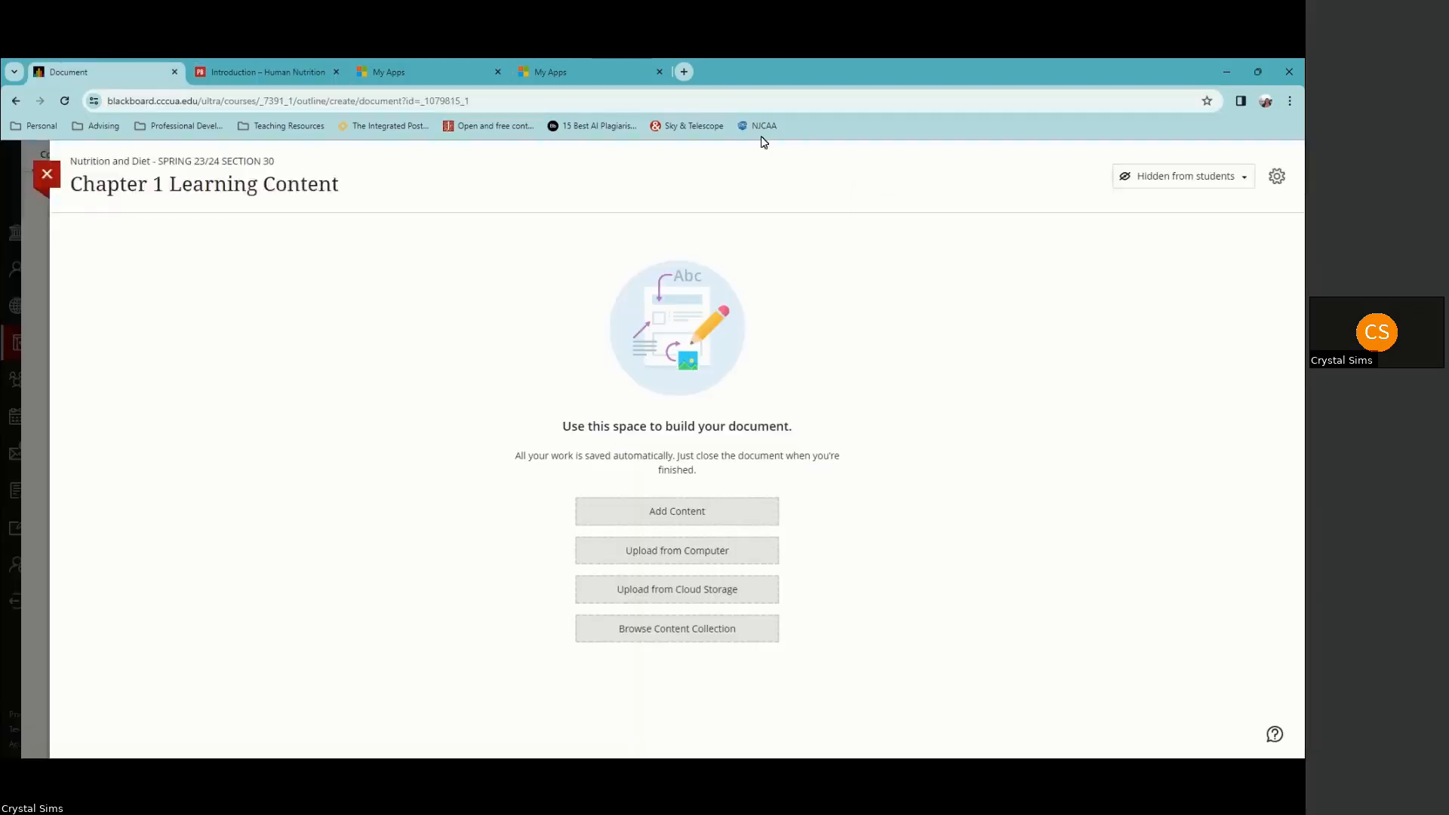
Step: Add a text block to the Chapter 1 Learning Content document reading "Read the Chapter Introduction."
{"action": "left_click", "coordinate": [676, 518]}
{"action": "type", "text": "R"}
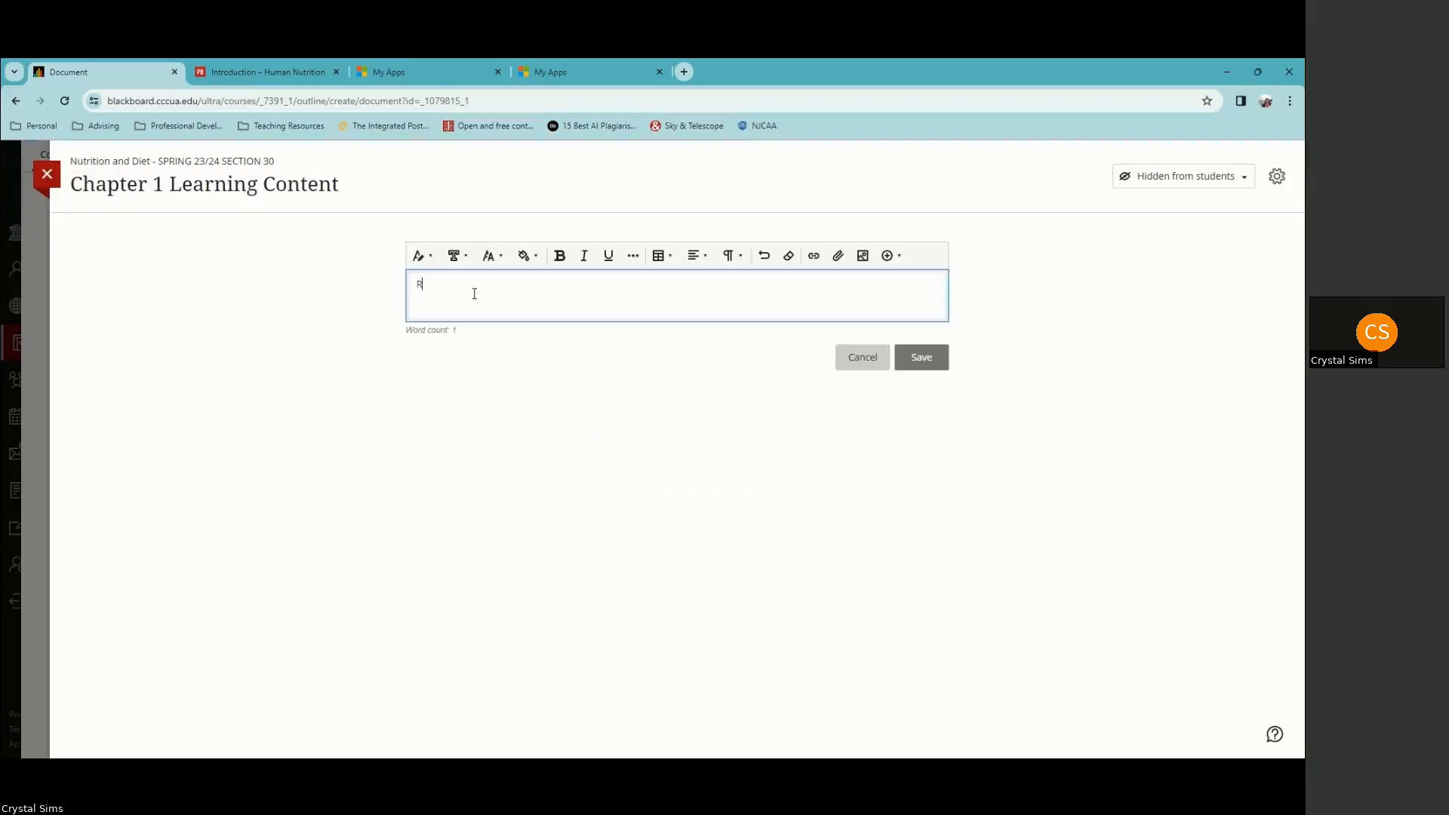
{"action": "type", "text": "ead the Chap"}
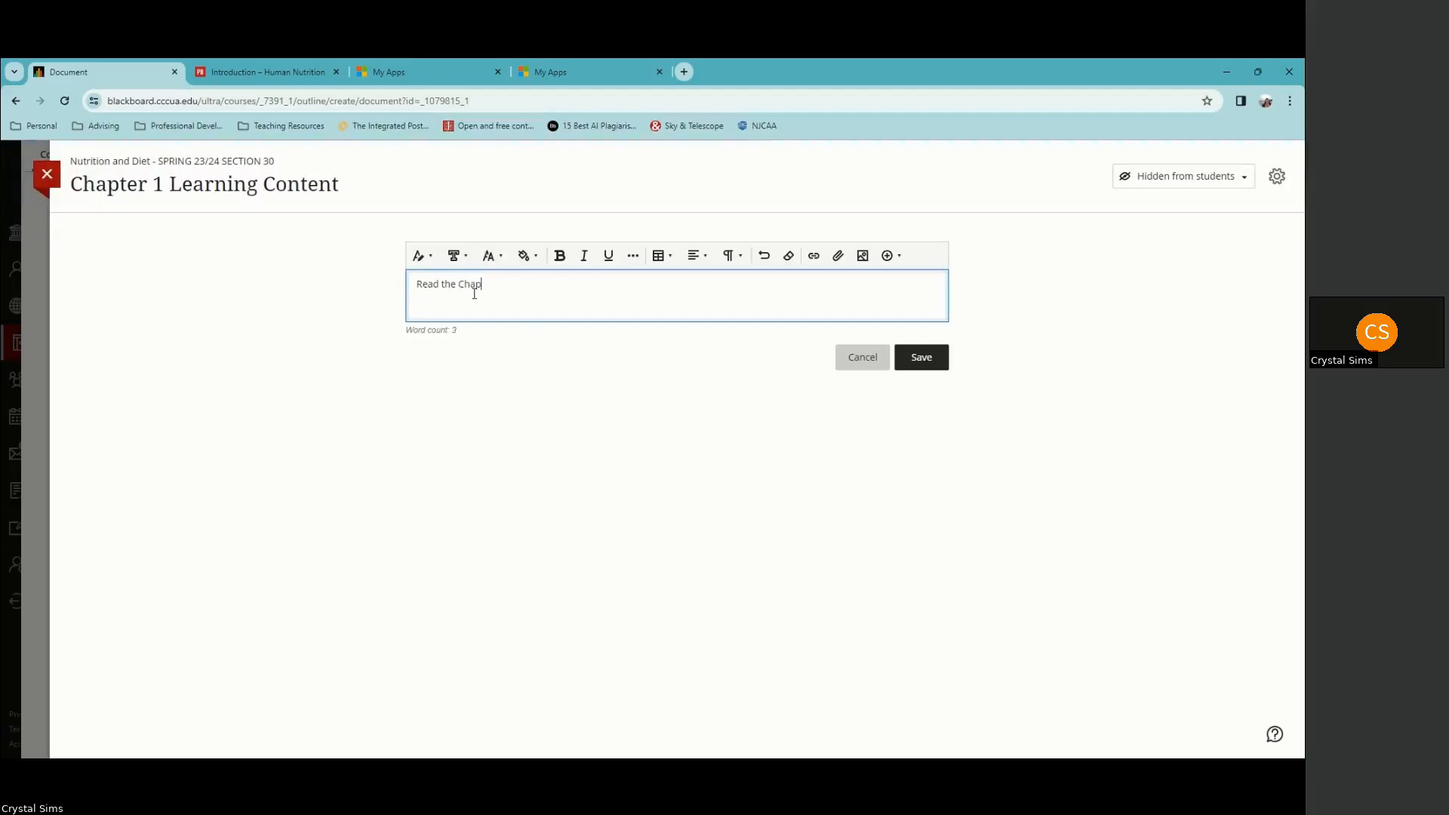
{"action": "type", "text": "ter Introduction."}
Step: Link the word "Introduction" to the copied Human Nutrition Introduction page address and save the text block
{"action": "left_click_drag", "start_coordinate": [502, 289], "coordinate": [555, 290]}
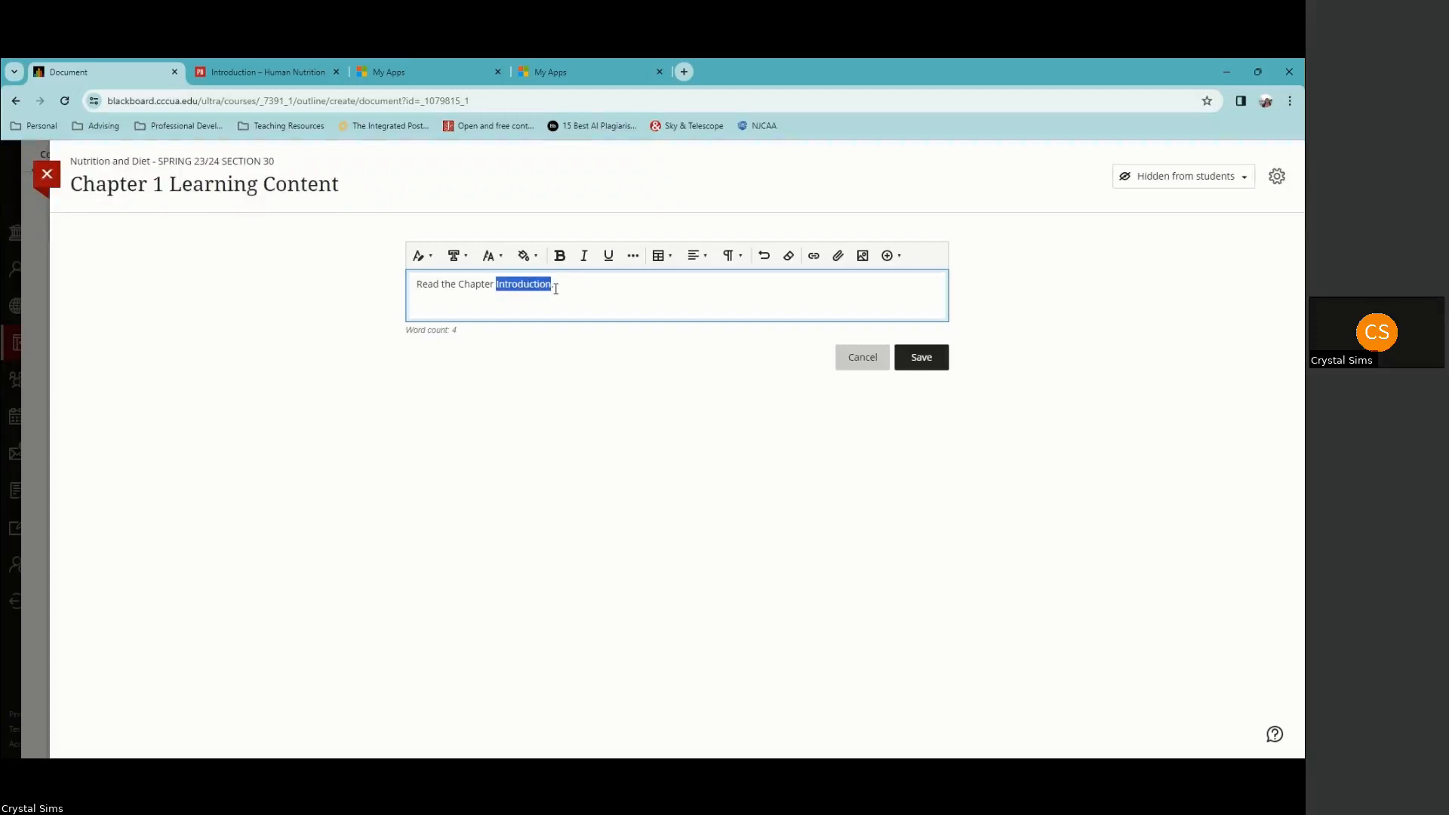
{"action": "left_click", "coordinate": [816, 259]}
{"action": "key", "text": "ctrl+v"}
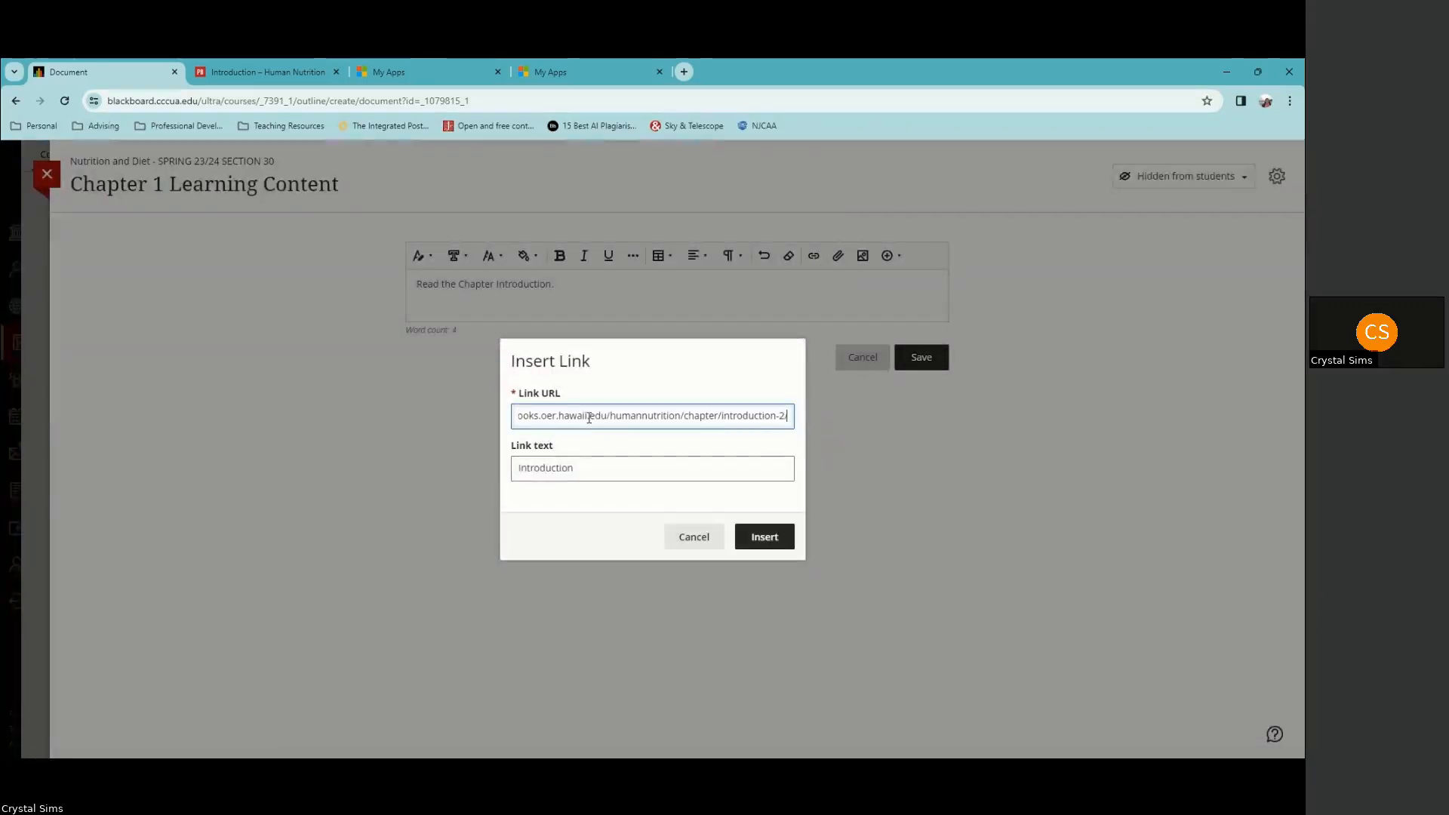
{"action": "left_click", "coordinate": [775, 542]}
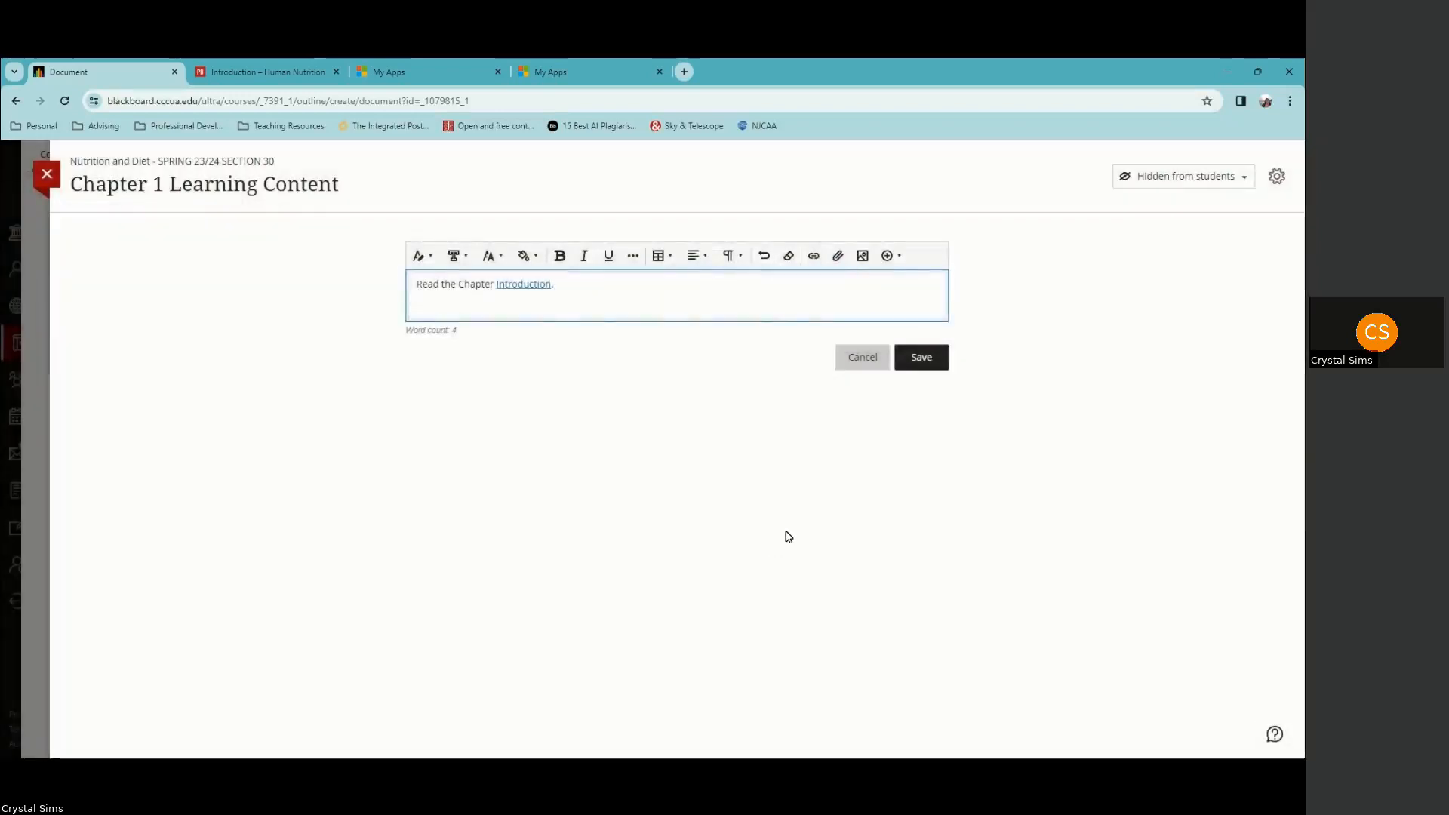
{"action": "left_click", "coordinate": [947, 358]}
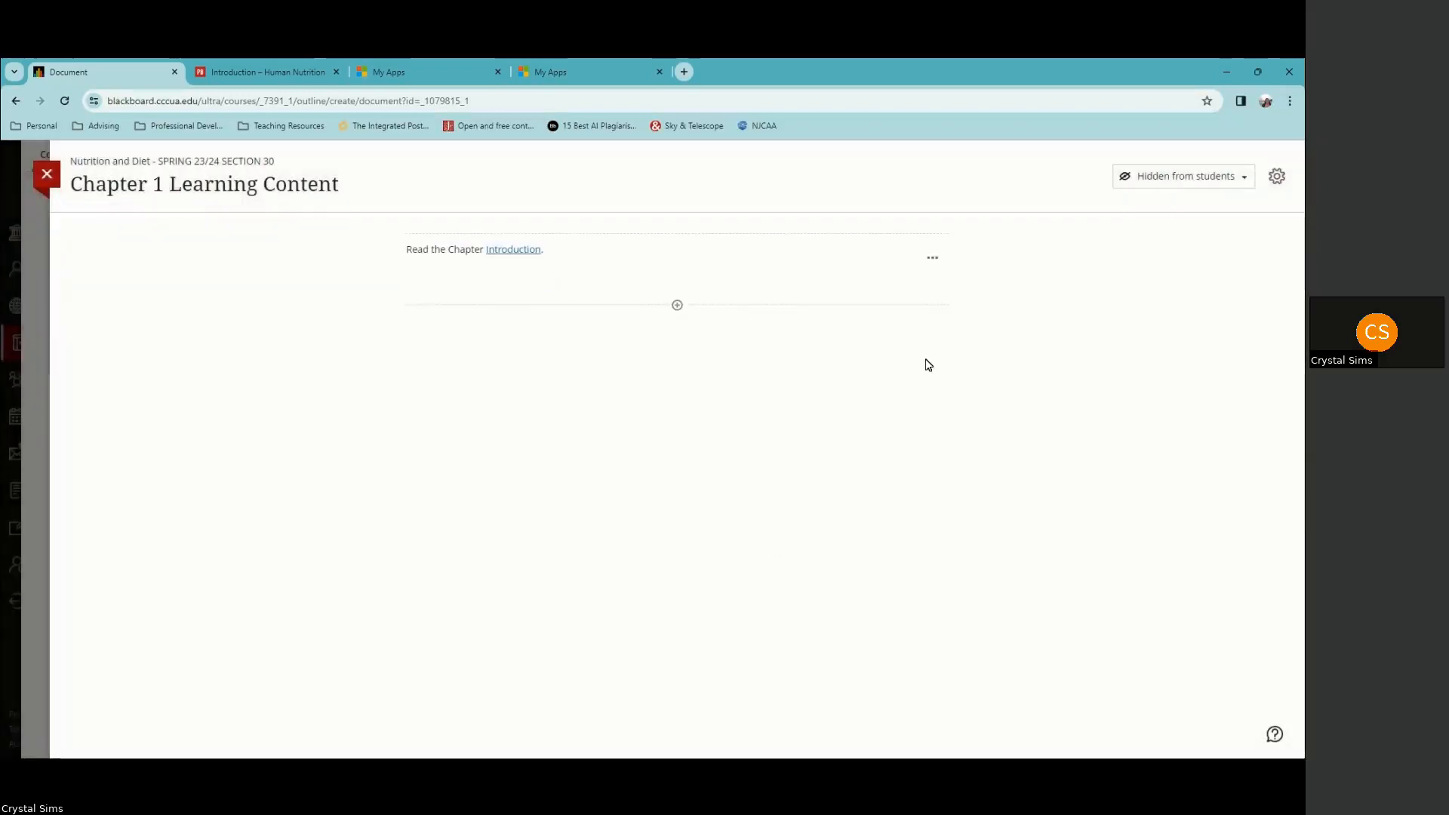
Step: Test the Introduction link in the document and close both open Human Nutrition Introduction pages
{"action": "left_click", "coordinate": [521, 255]}
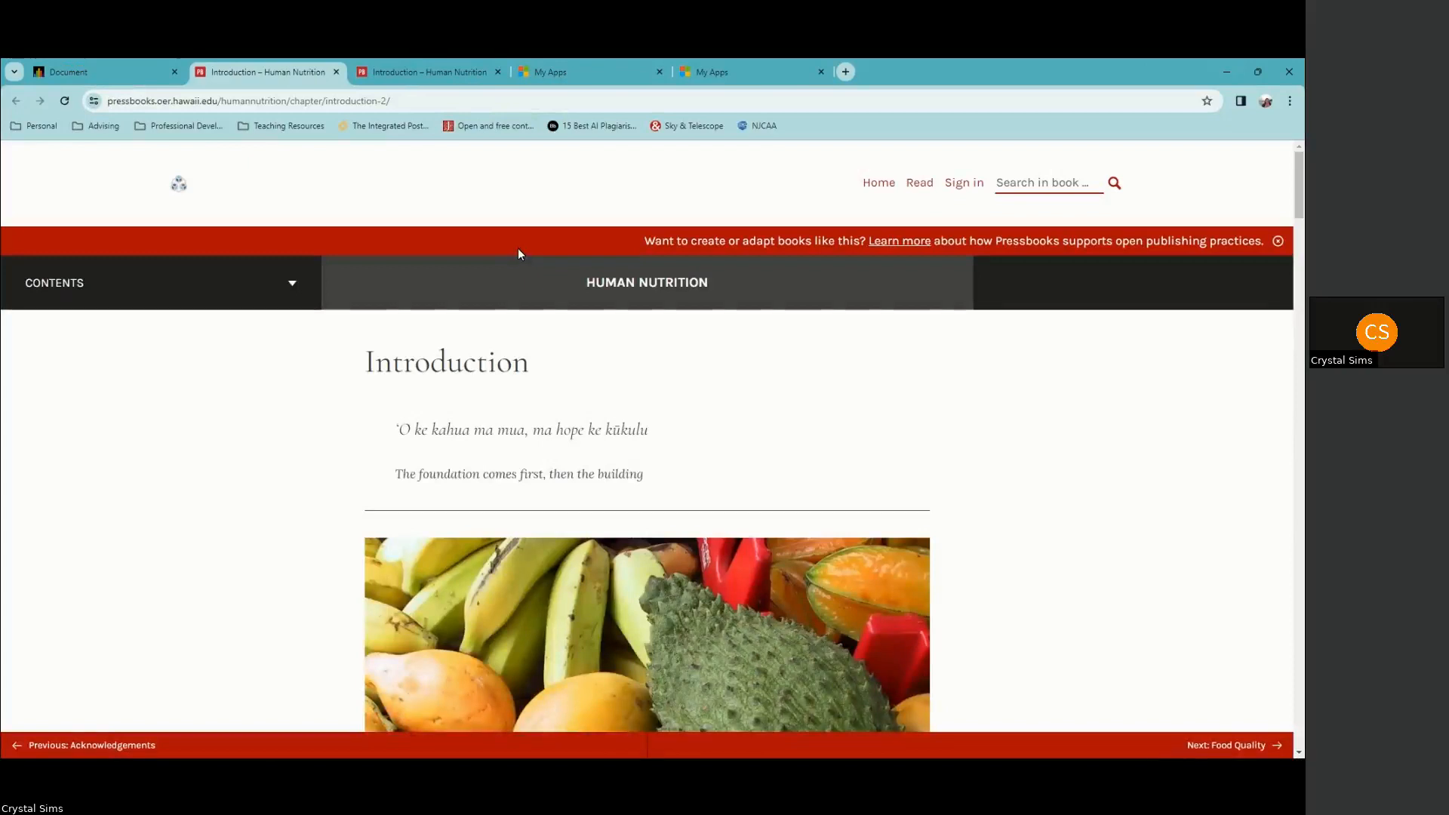
{"action": "left_click", "coordinate": [336, 72]}
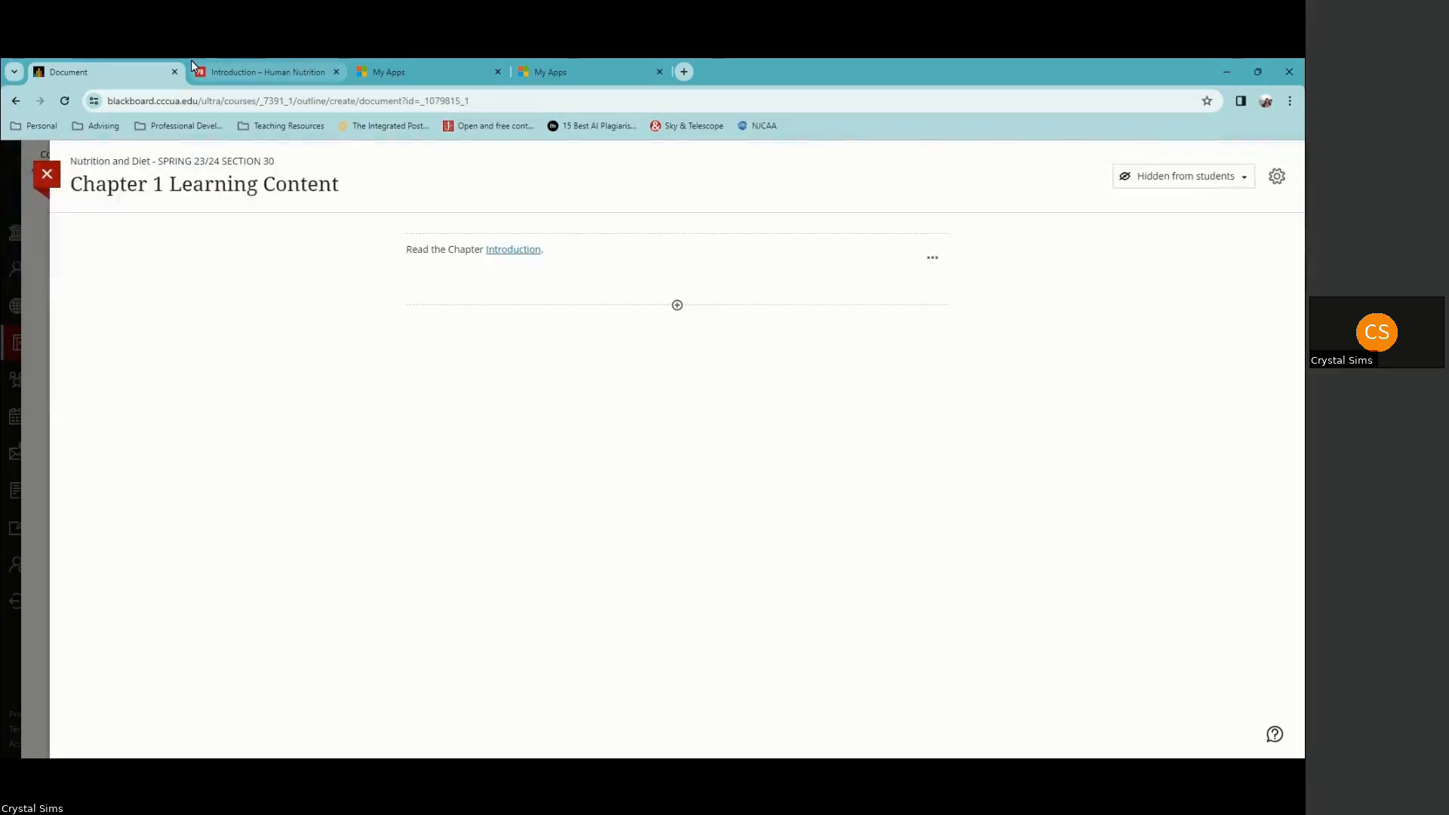
{"action": "left_click", "coordinate": [335, 72]}
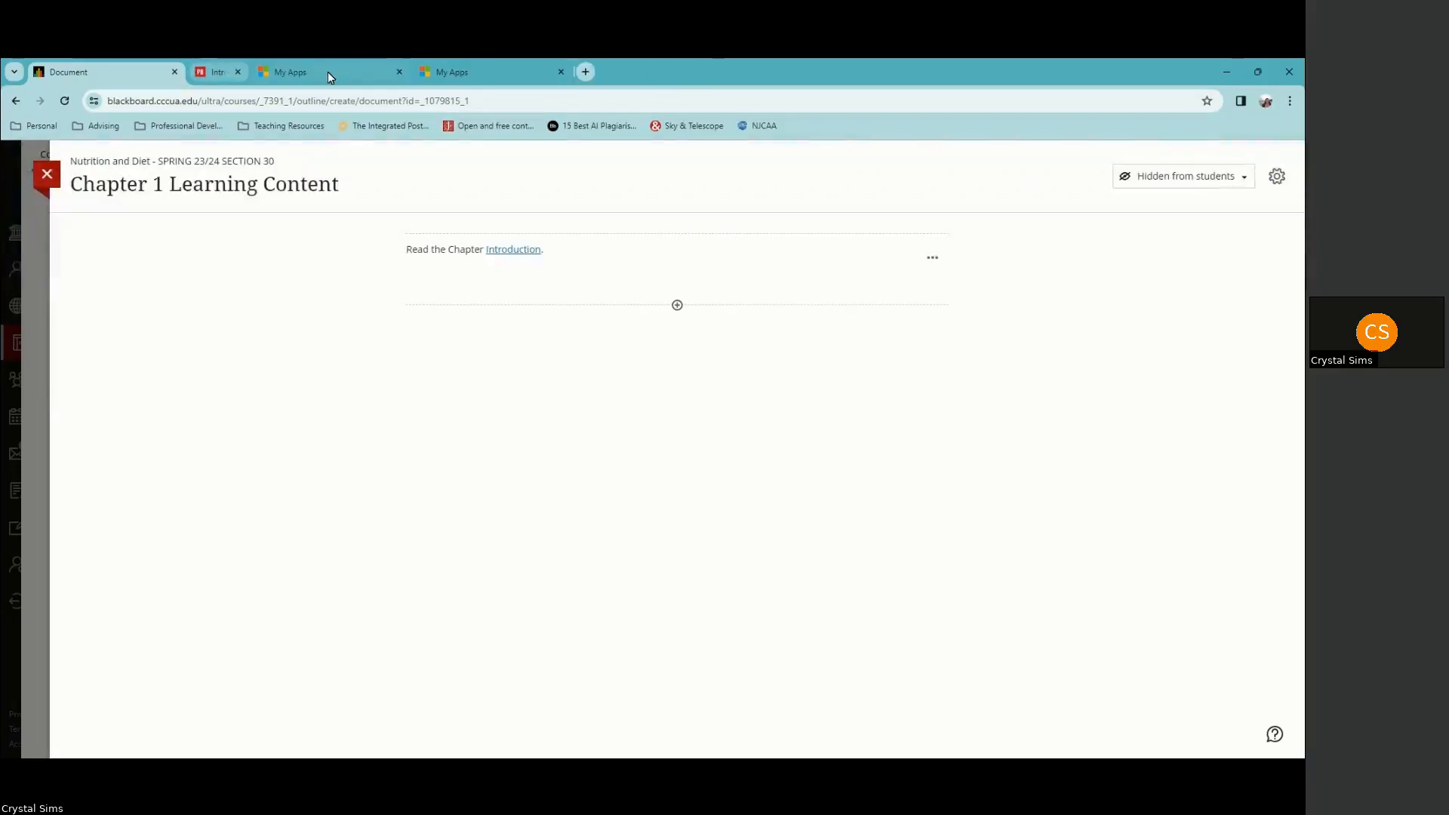
Step: Close the Chapter 1 Learning Content document and delete the separate Introduction link from the Week 1 module
{"action": "left_click", "coordinate": [48, 177]}
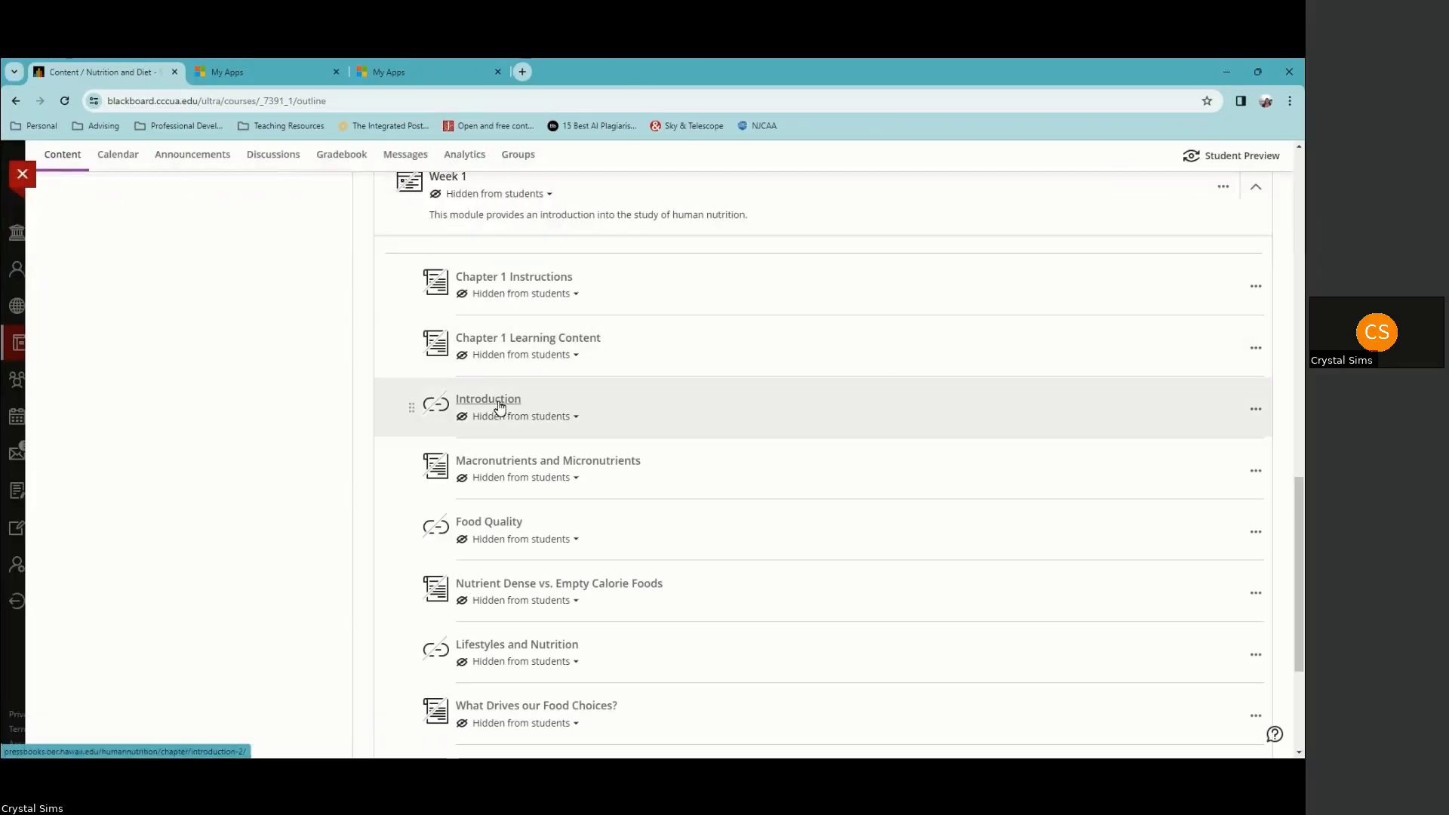
{"action": "left_click", "coordinate": [1256, 411]}
{"action": "left_click", "coordinate": [1119, 461]}
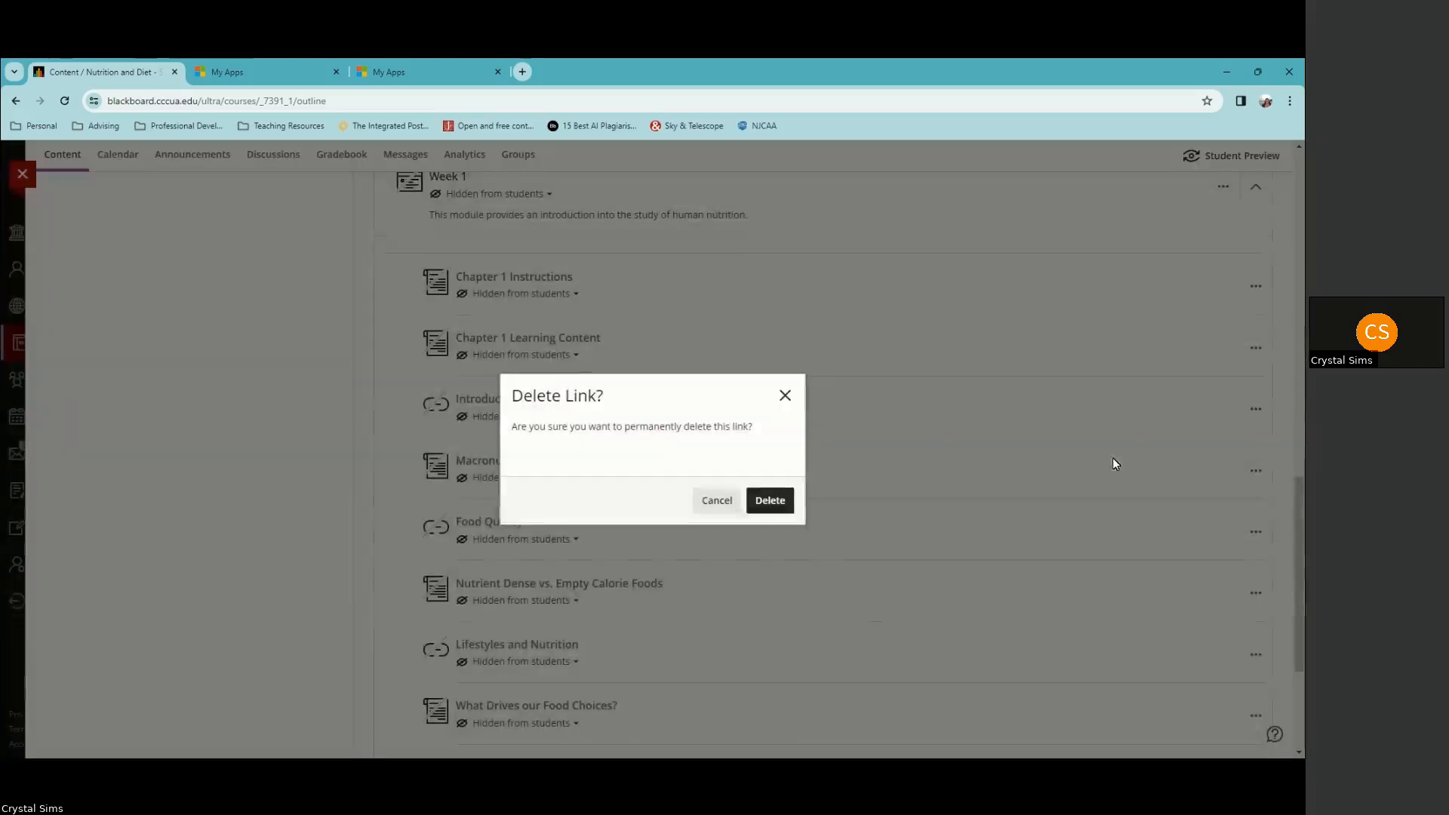
{"action": "left_click", "coordinate": [785, 501]}
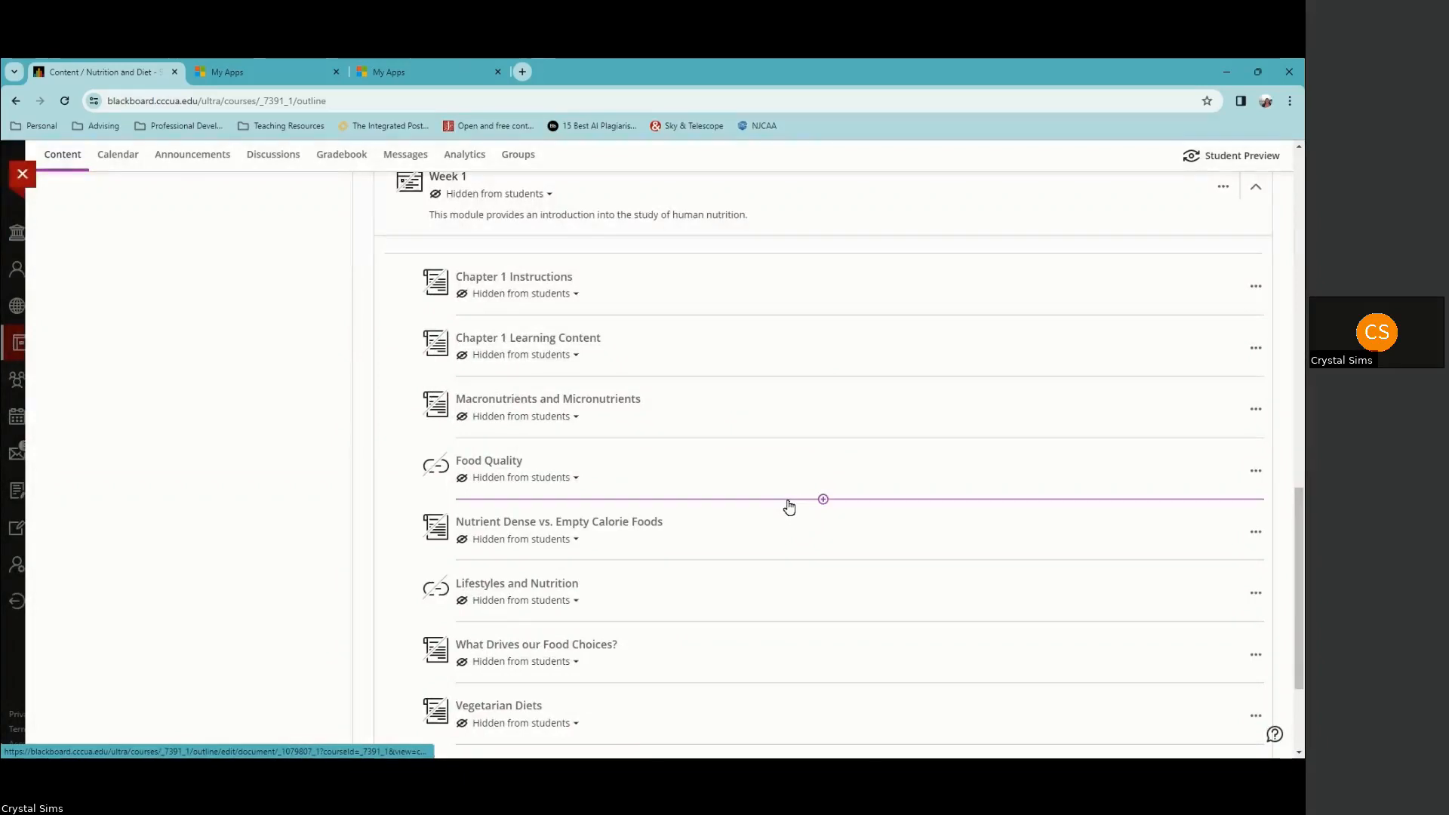
Step: View the videos in the Macronutrients and Micronutrients document, then reopen the Chapter 1 Learning Content document
{"action": "left_click", "coordinate": [500, 402]}
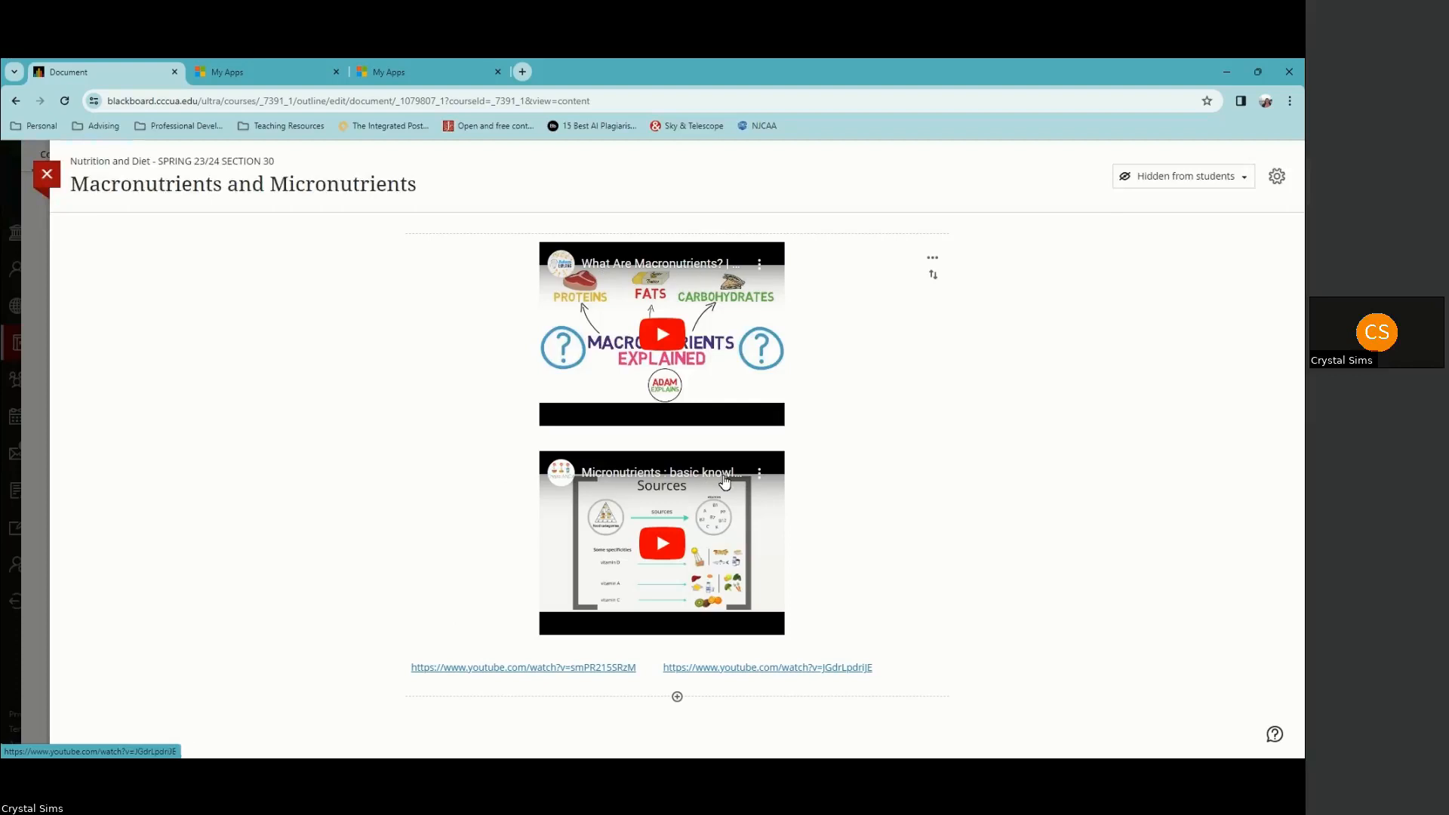
{"action": "left_click", "coordinate": [46, 175]}
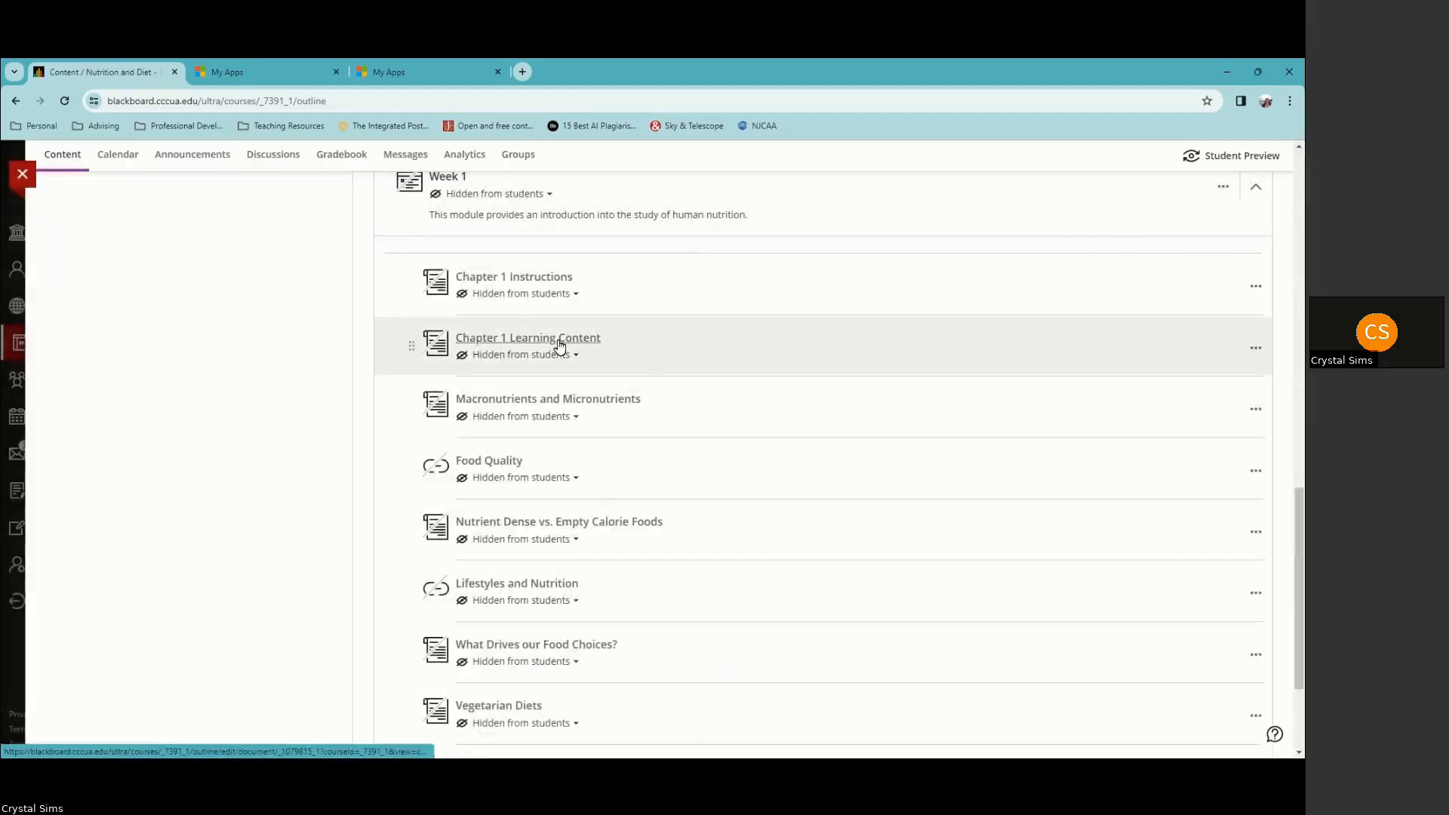
{"action": "left_click", "coordinate": [558, 341]}
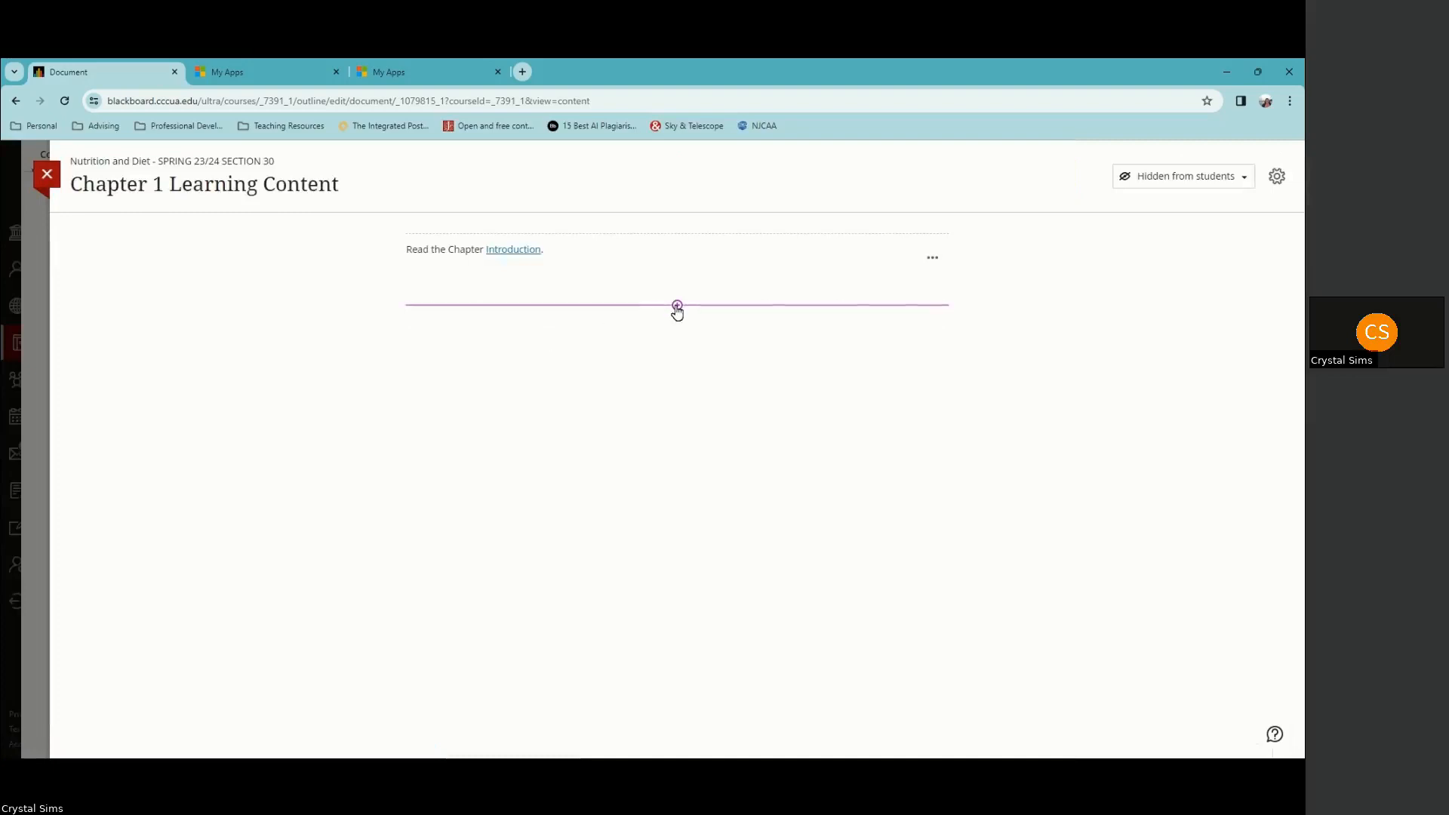
Step: Add a content block below the Introduction text and search for a YouTube video with "what are macronutrients"
{"action": "left_click", "coordinate": [681, 308]}
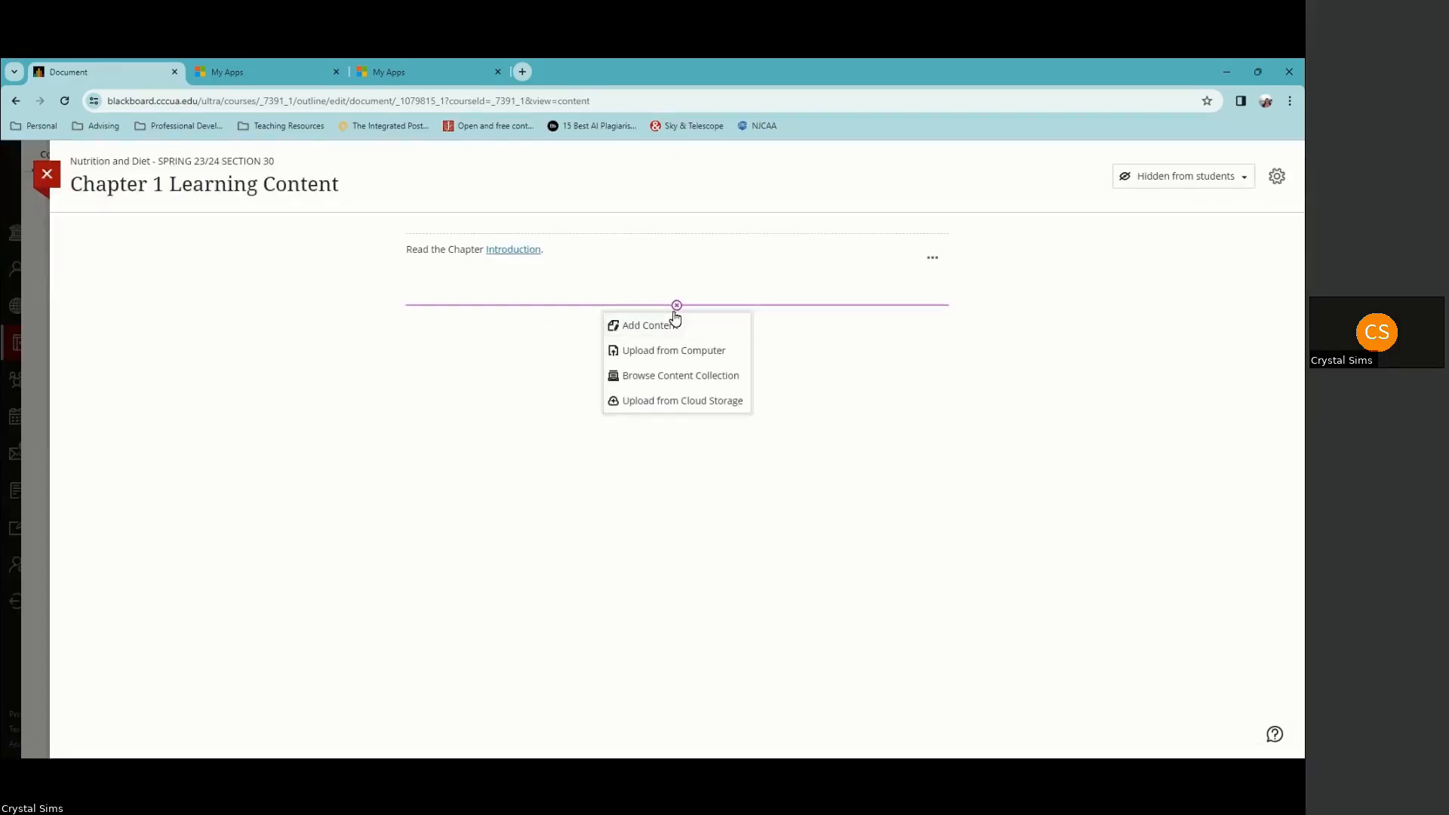
{"action": "left_click", "coordinate": [649, 326]}
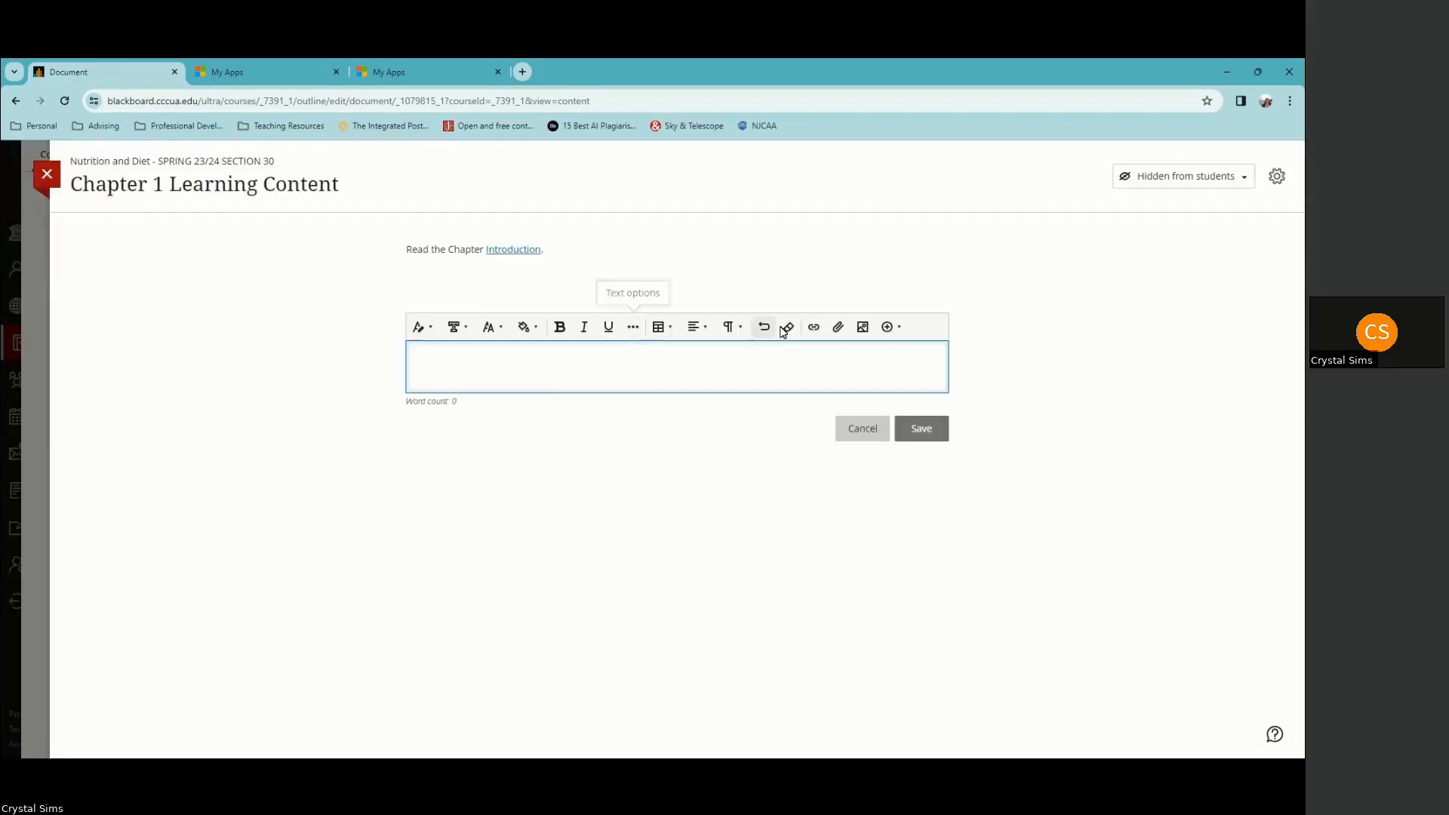
{"action": "left_click", "coordinate": [901, 330]}
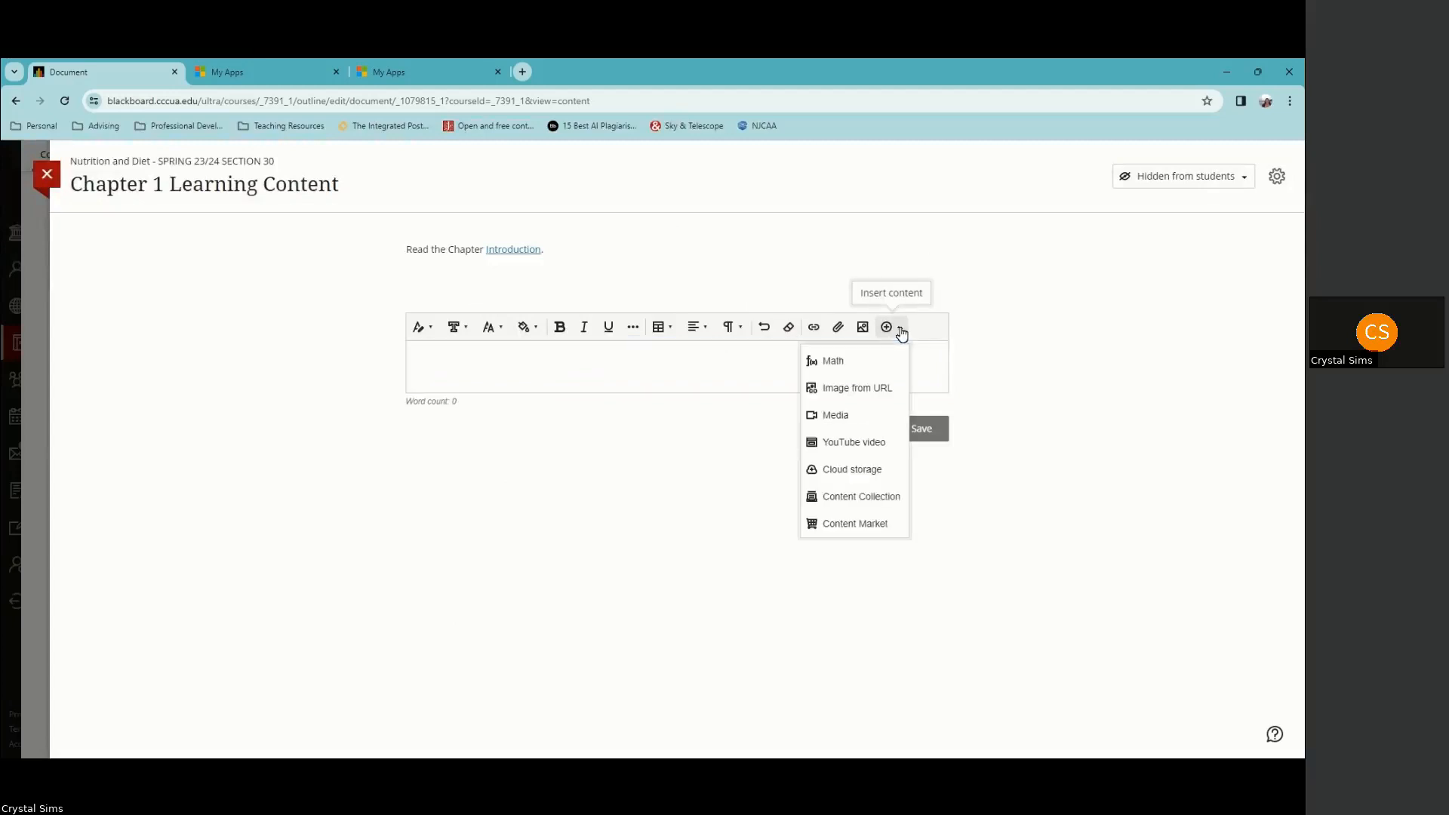
{"action": "left_click", "coordinate": [857, 448]}
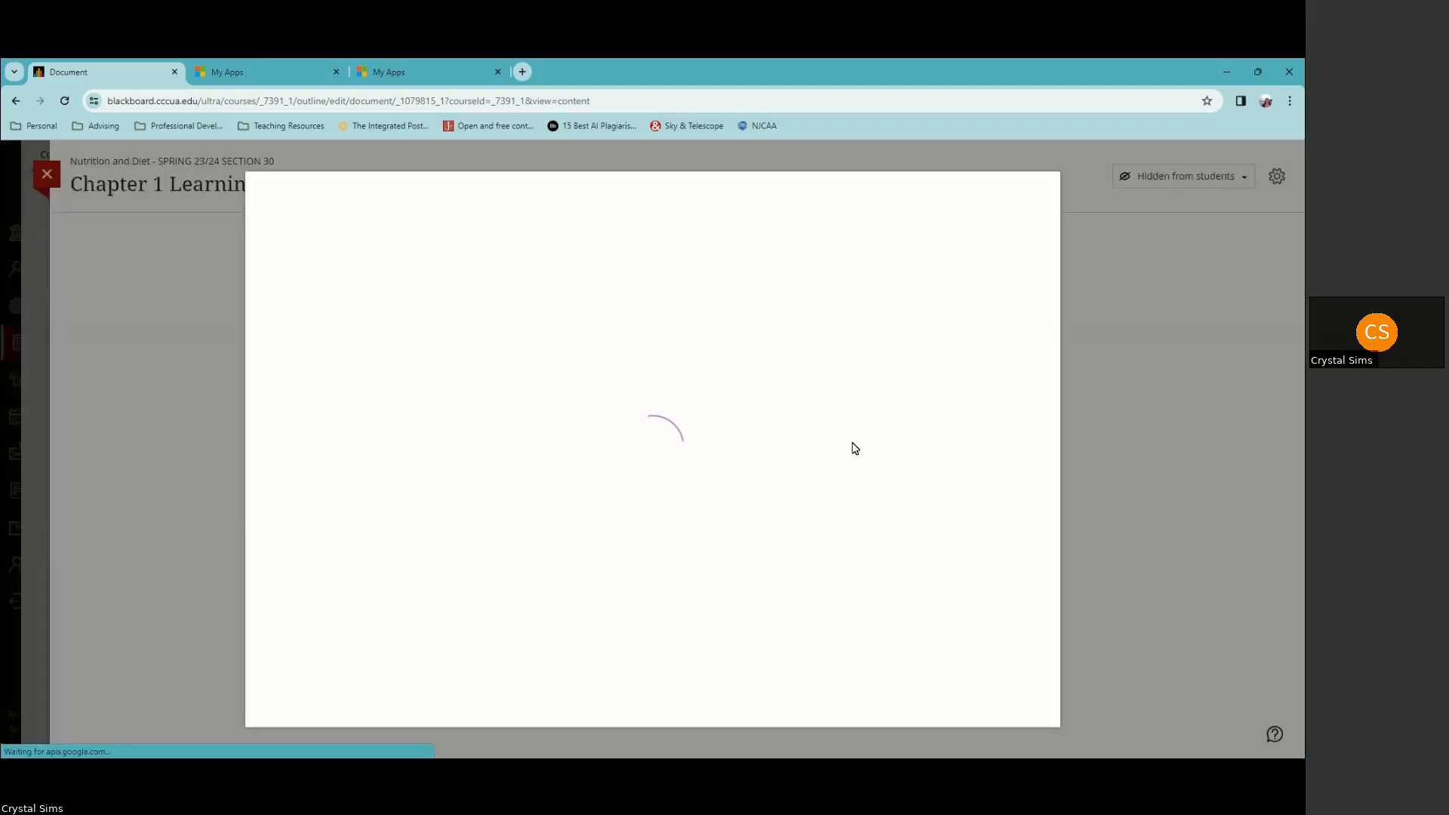
{"action": "left_click", "coordinate": [337, 254]}
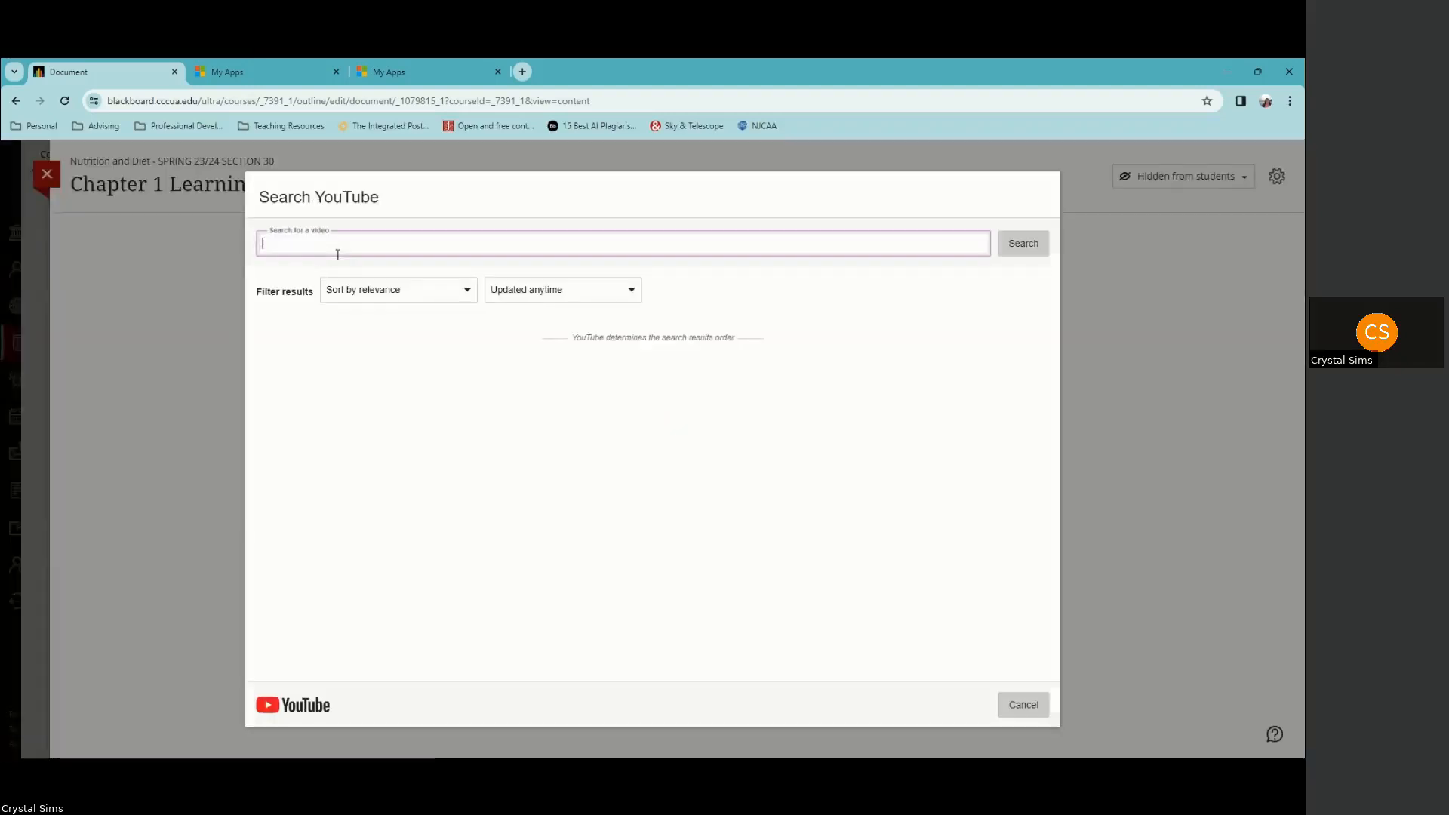
{"action": "type", "text": "what are m"}
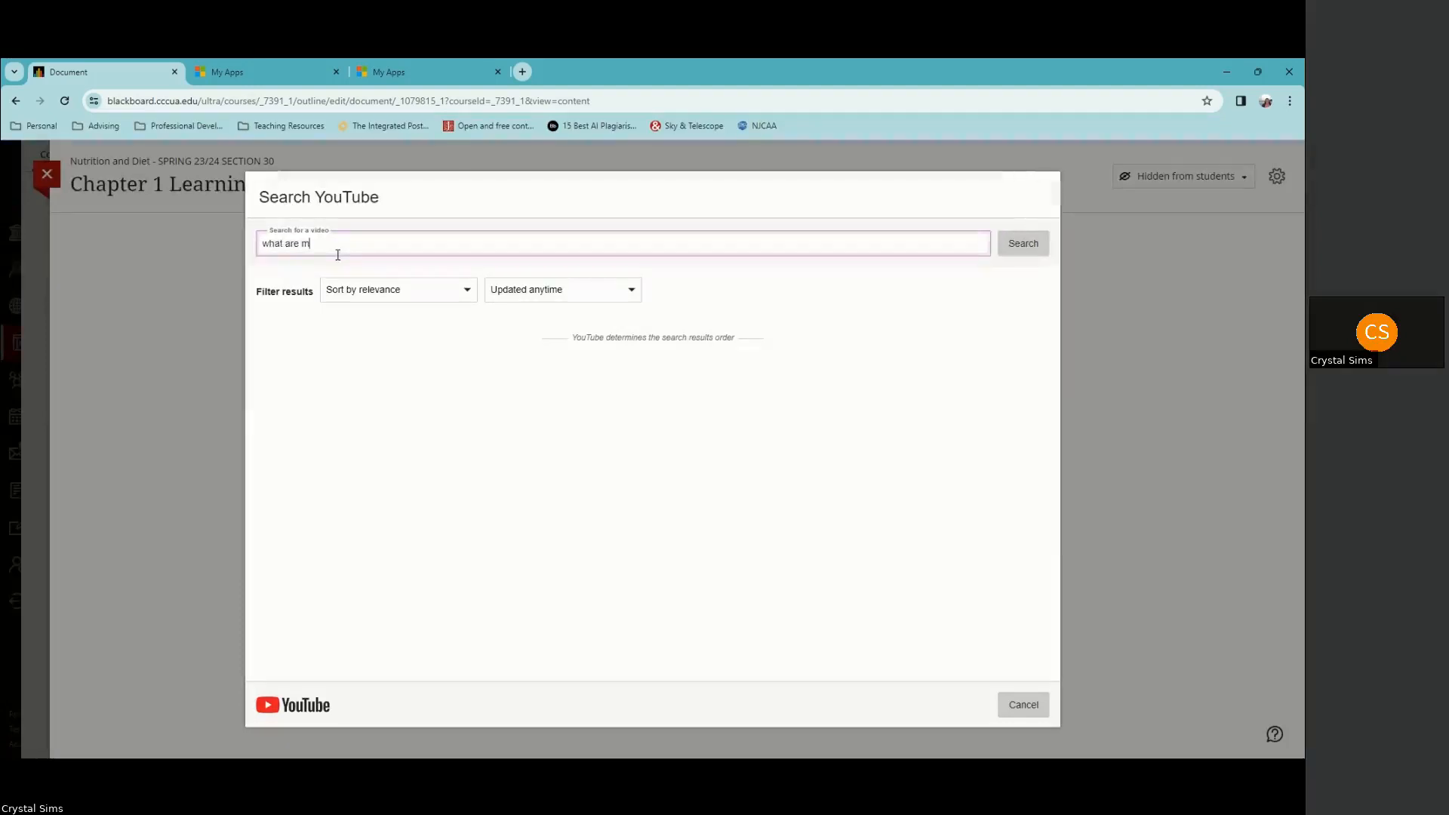
{"action": "type", "text": "acronutrients"}
{"action": "left_click", "coordinate": [1040, 247]}
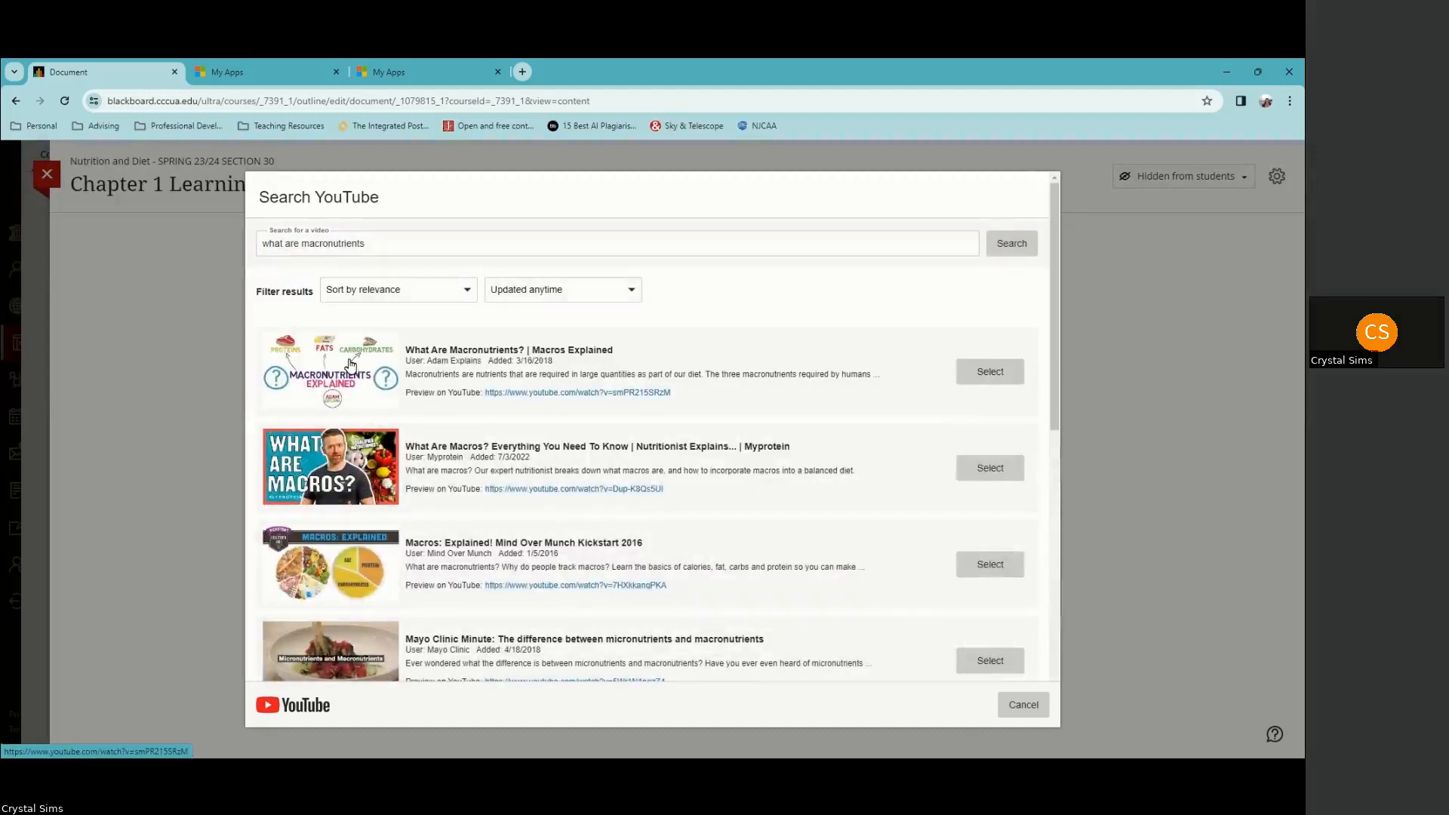
Step: Insert the "What Are Macronutrients? | Macros Explained" video inline, remove the blank lines around it, and save the block
{"action": "left_click", "coordinate": [1010, 370]}
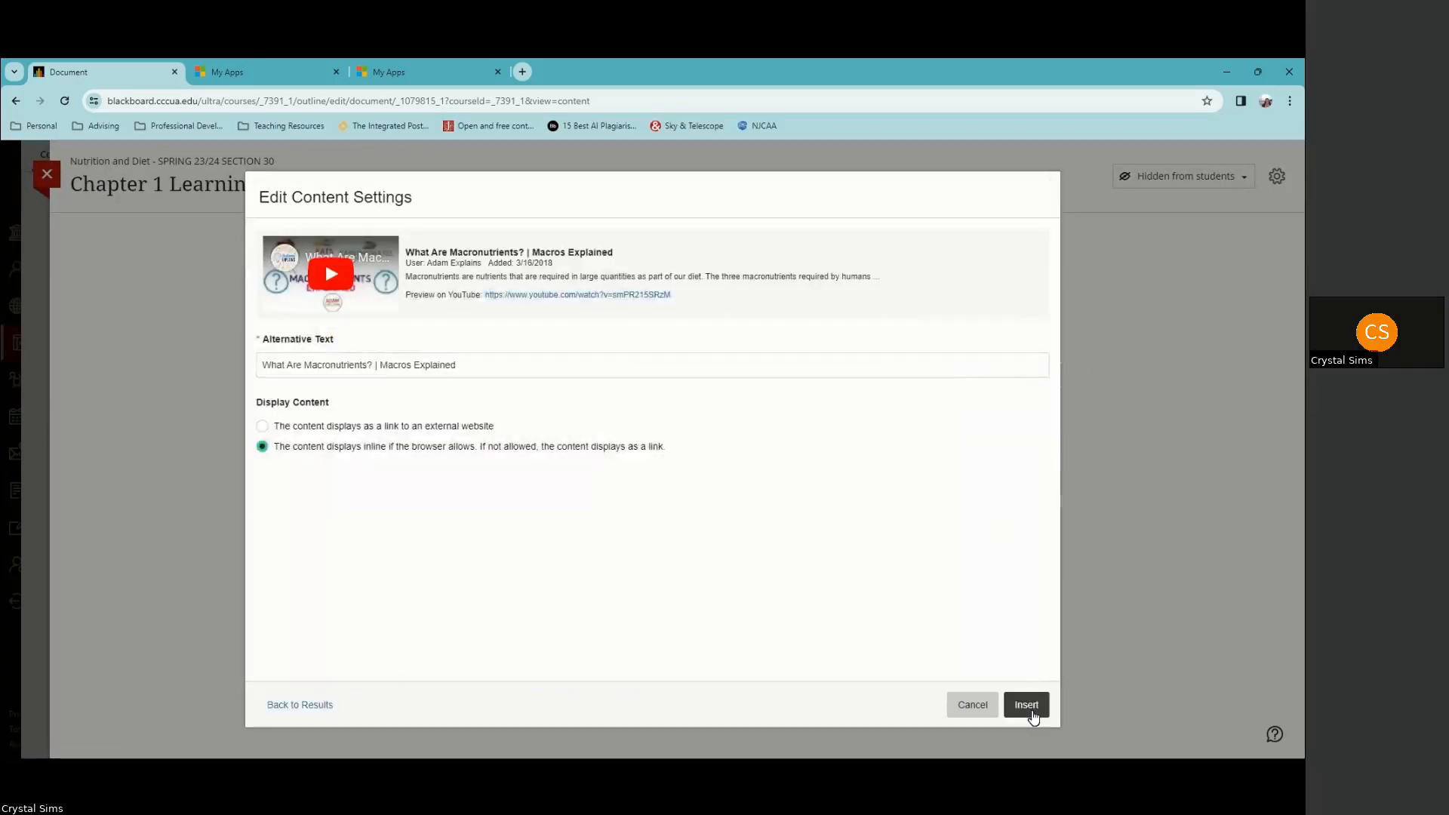
{"action": "left_click", "coordinate": [1026, 705]}
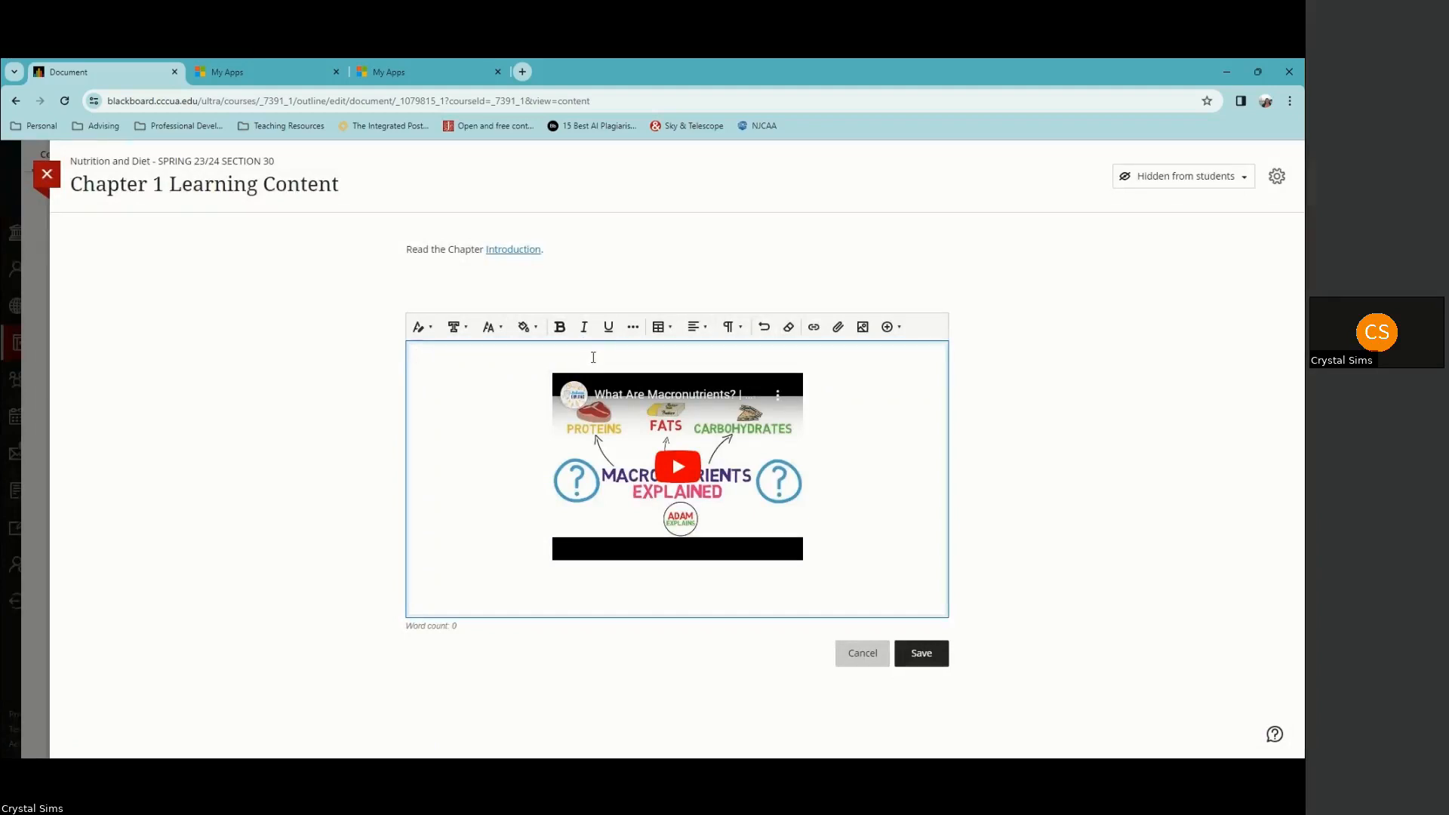
{"action": "key", "text": "Delete"}
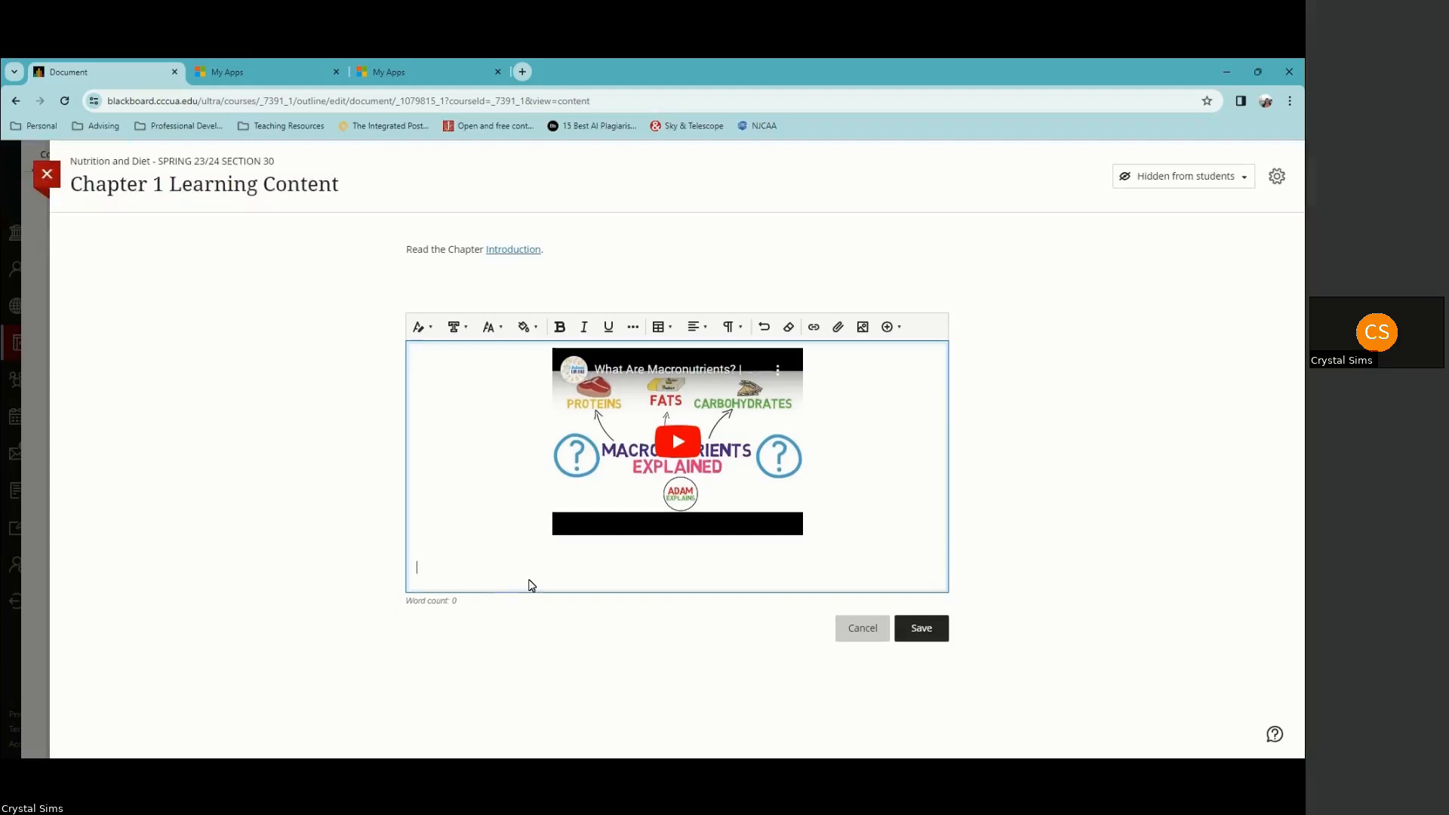
{"action": "key", "text": "BackSpace"}
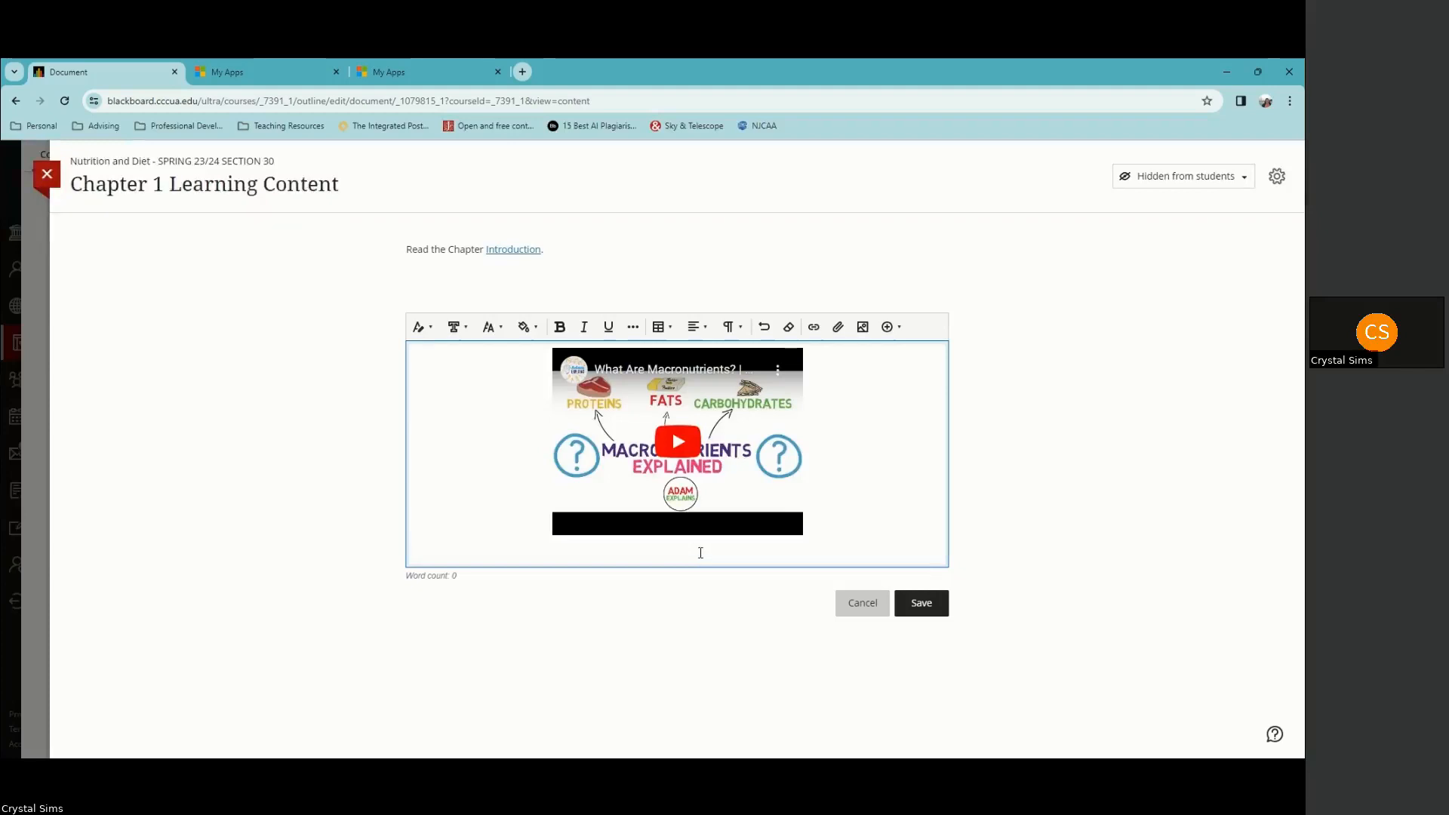
{"action": "left_click", "coordinate": [929, 611]}
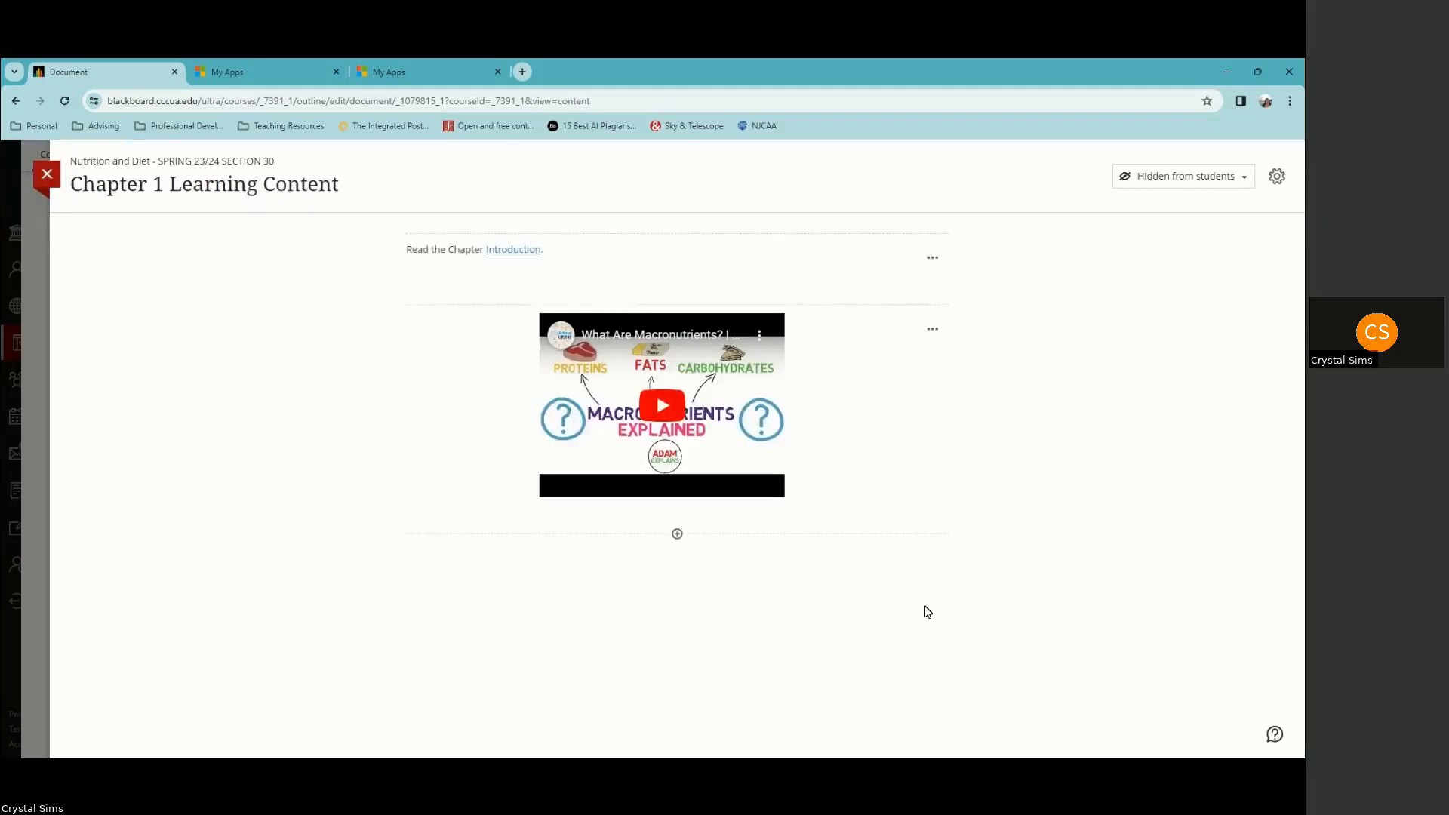
Step: Add a content block below the macronutrients video and search for a YouTube video with "micronutrients"
{"action": "left_click", "coordinate": [678, 534]}
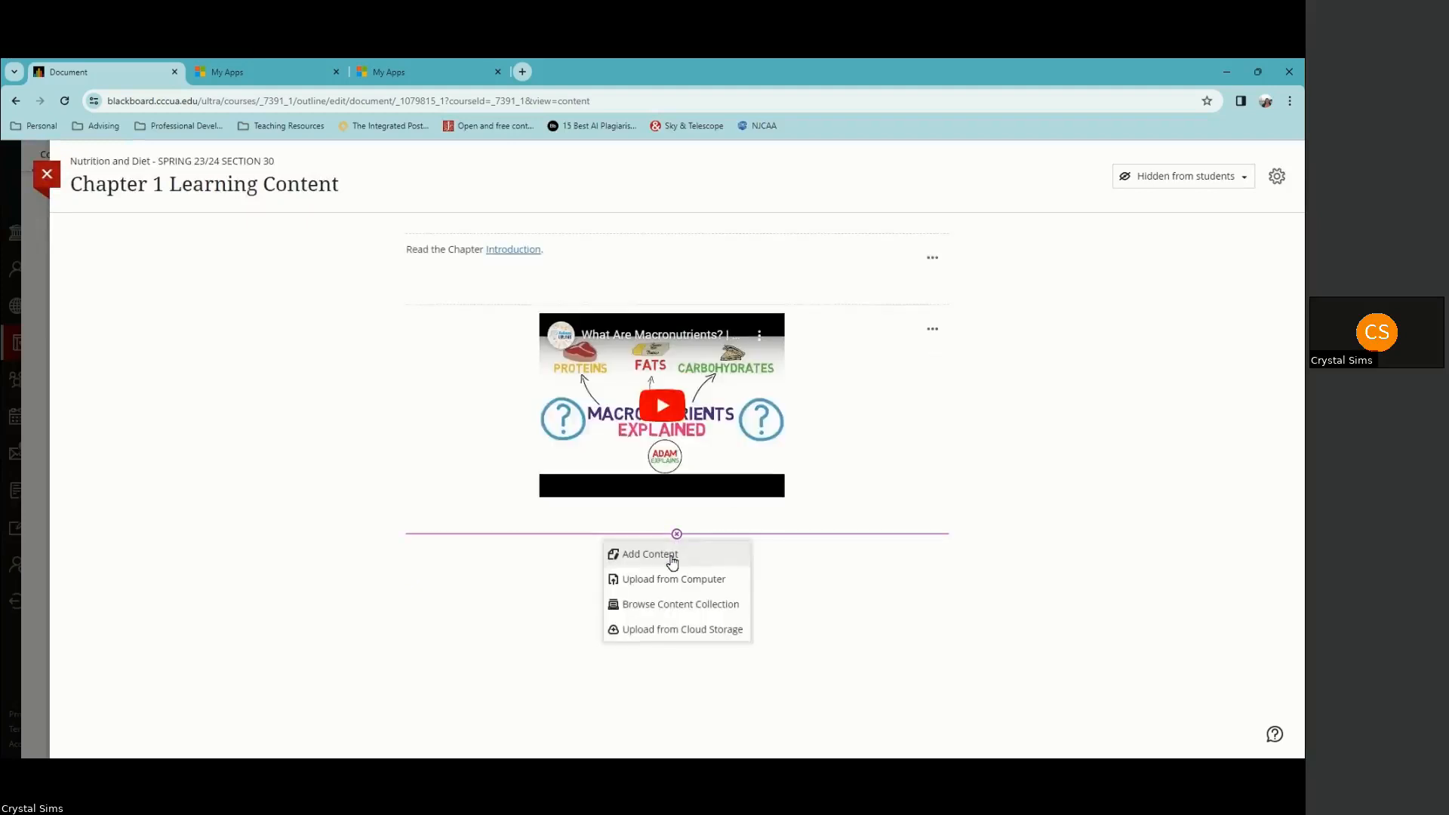
{"action": "left_click", "coordinate": [670, 555]}
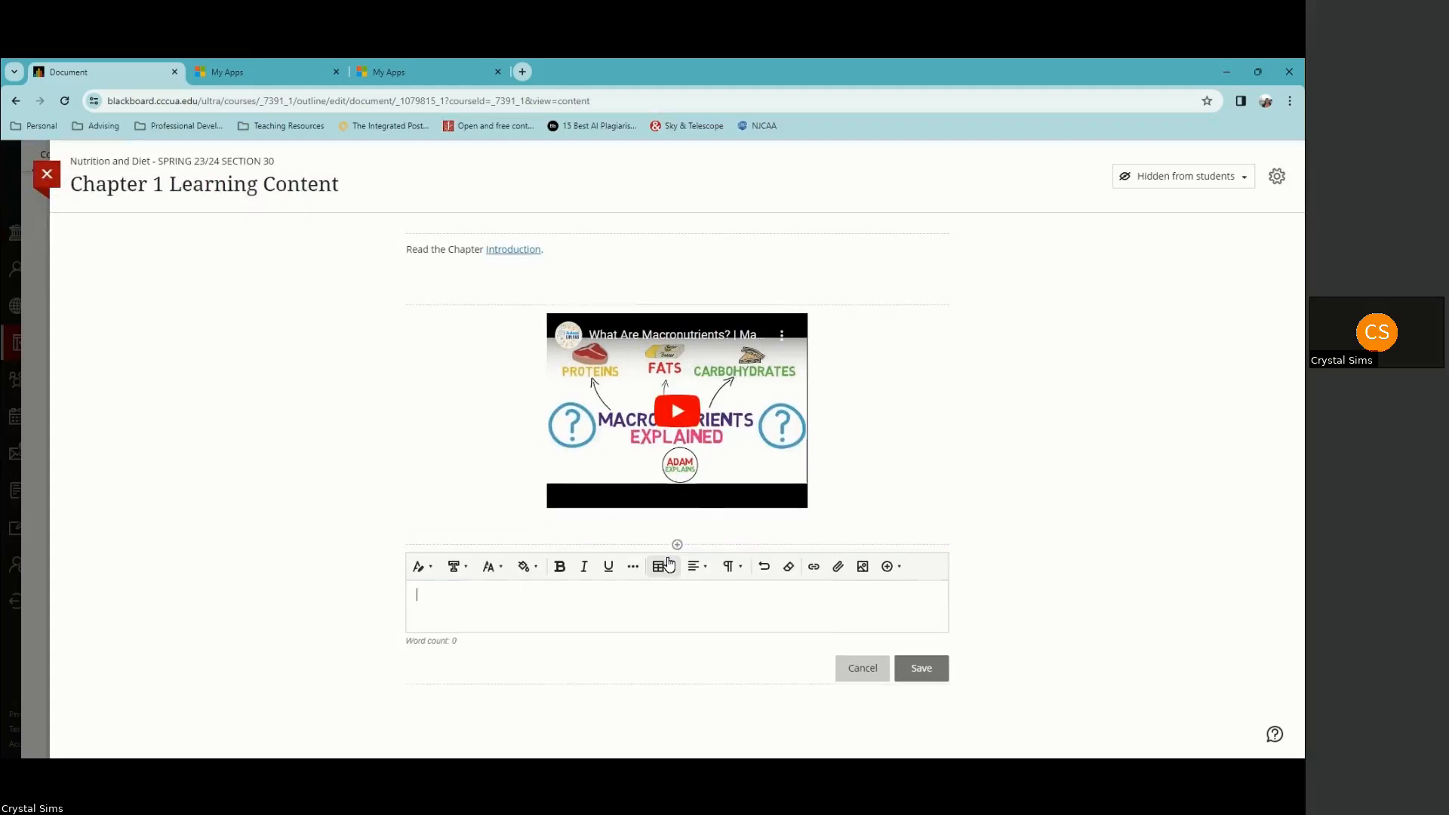
{"action": "left_click", "coordinate": [889, 566]}
{"action": "left_click", "coordinate": [855, 454]}
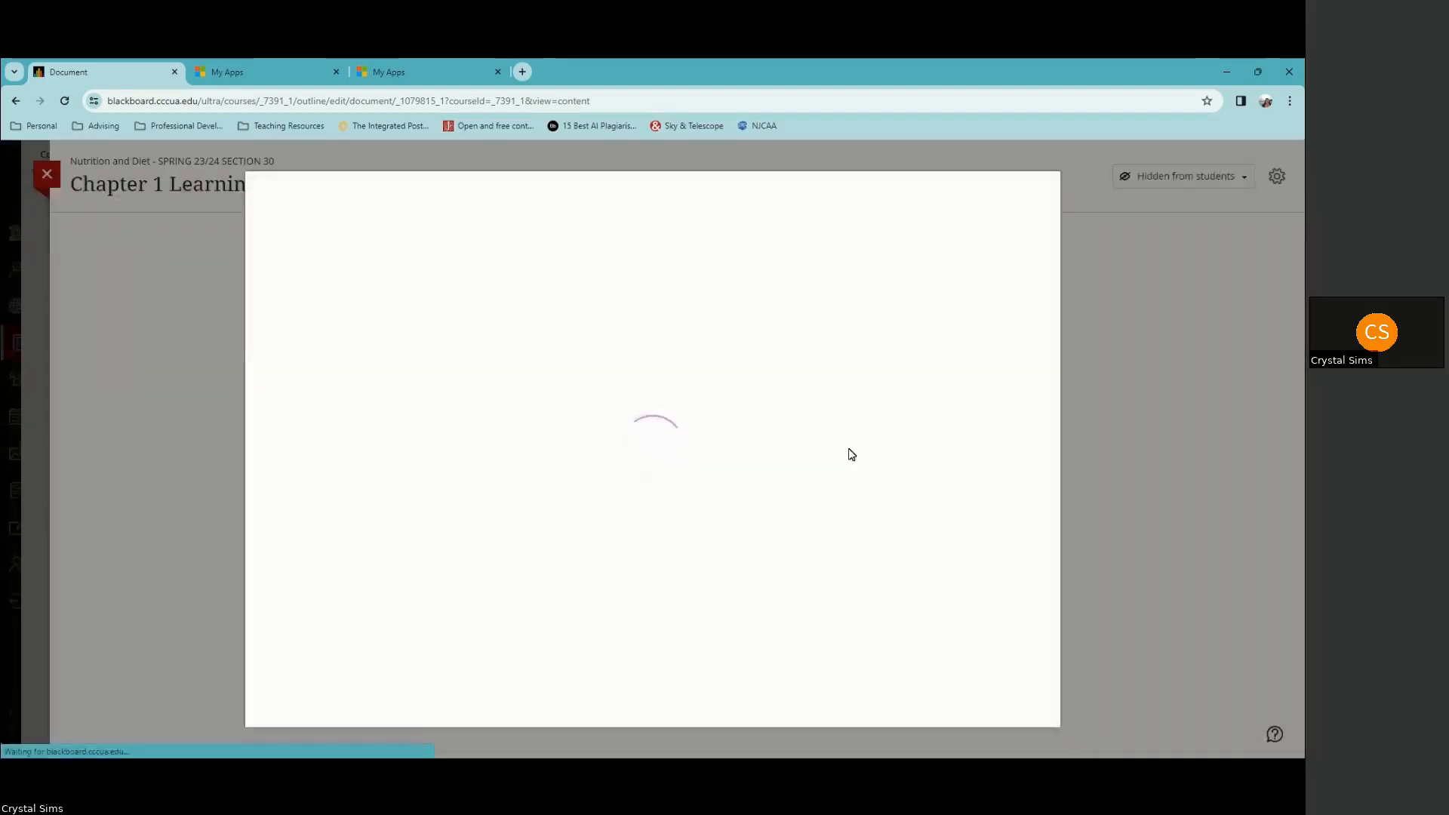
{"action": "left_click", "coordinate": [460, 249]}
{"action": "type", "text": "m"}
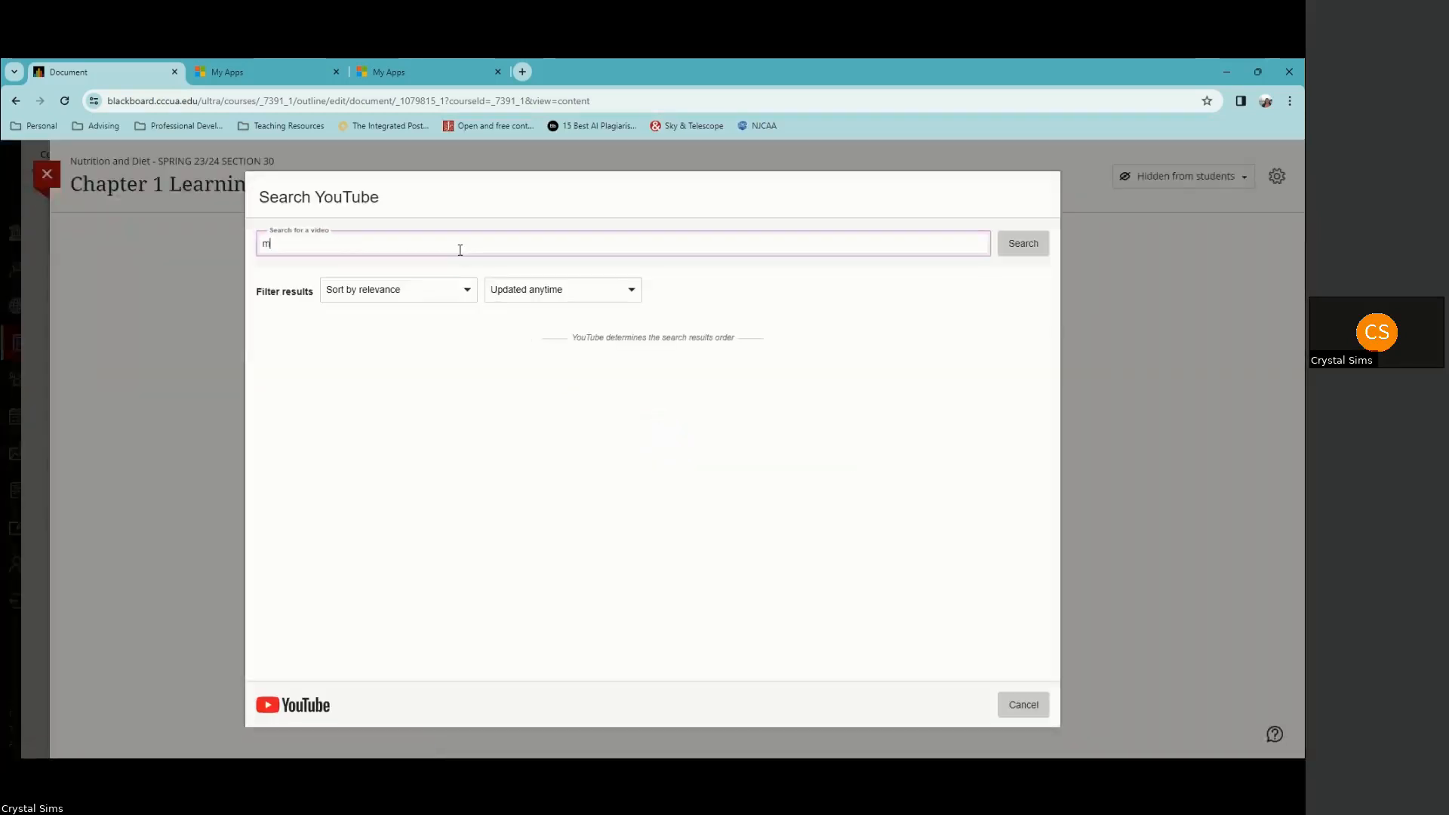
{"action": "type", "text": "icronutrients"}
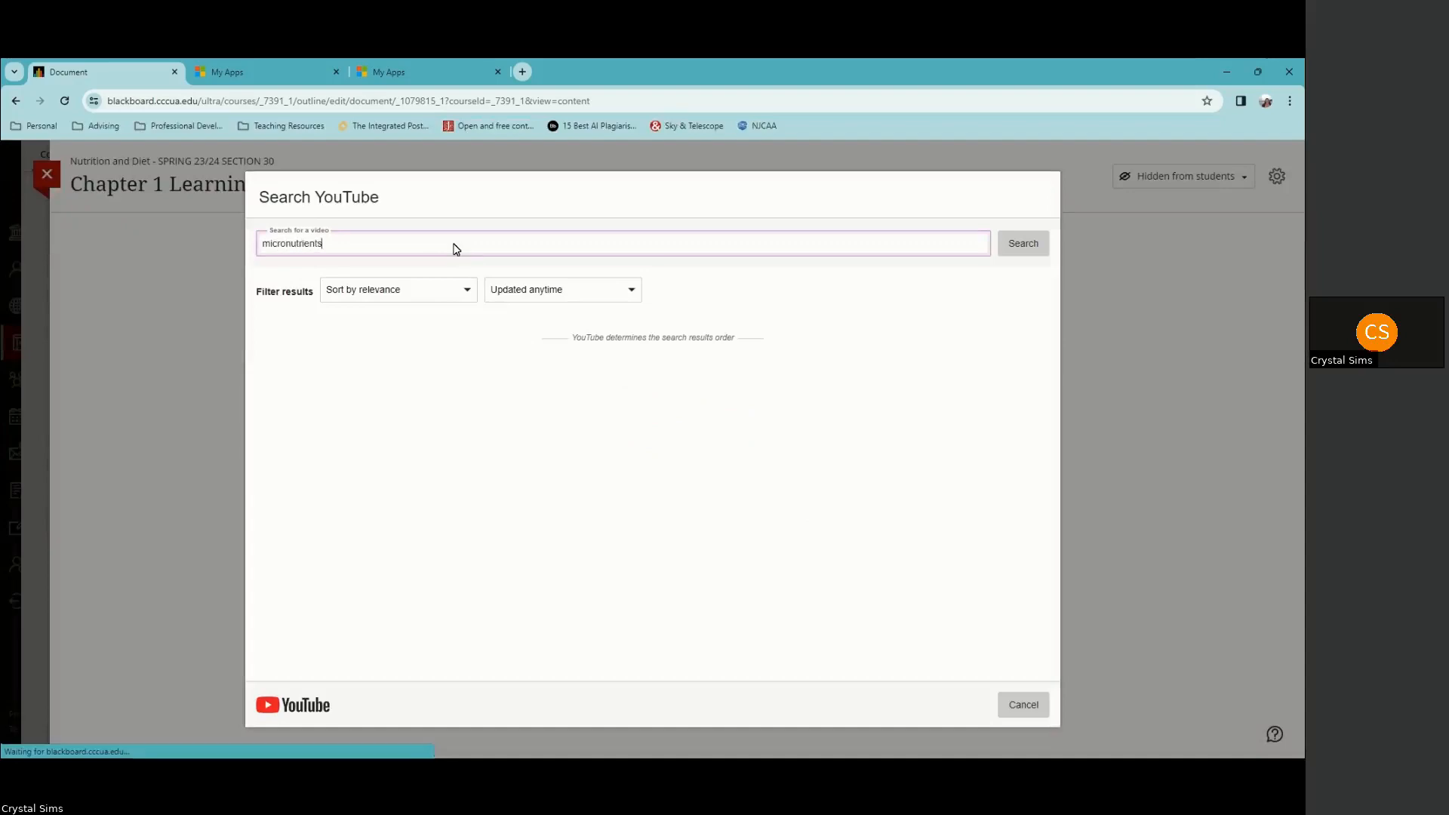
{"action": "key", "text": "Return"}
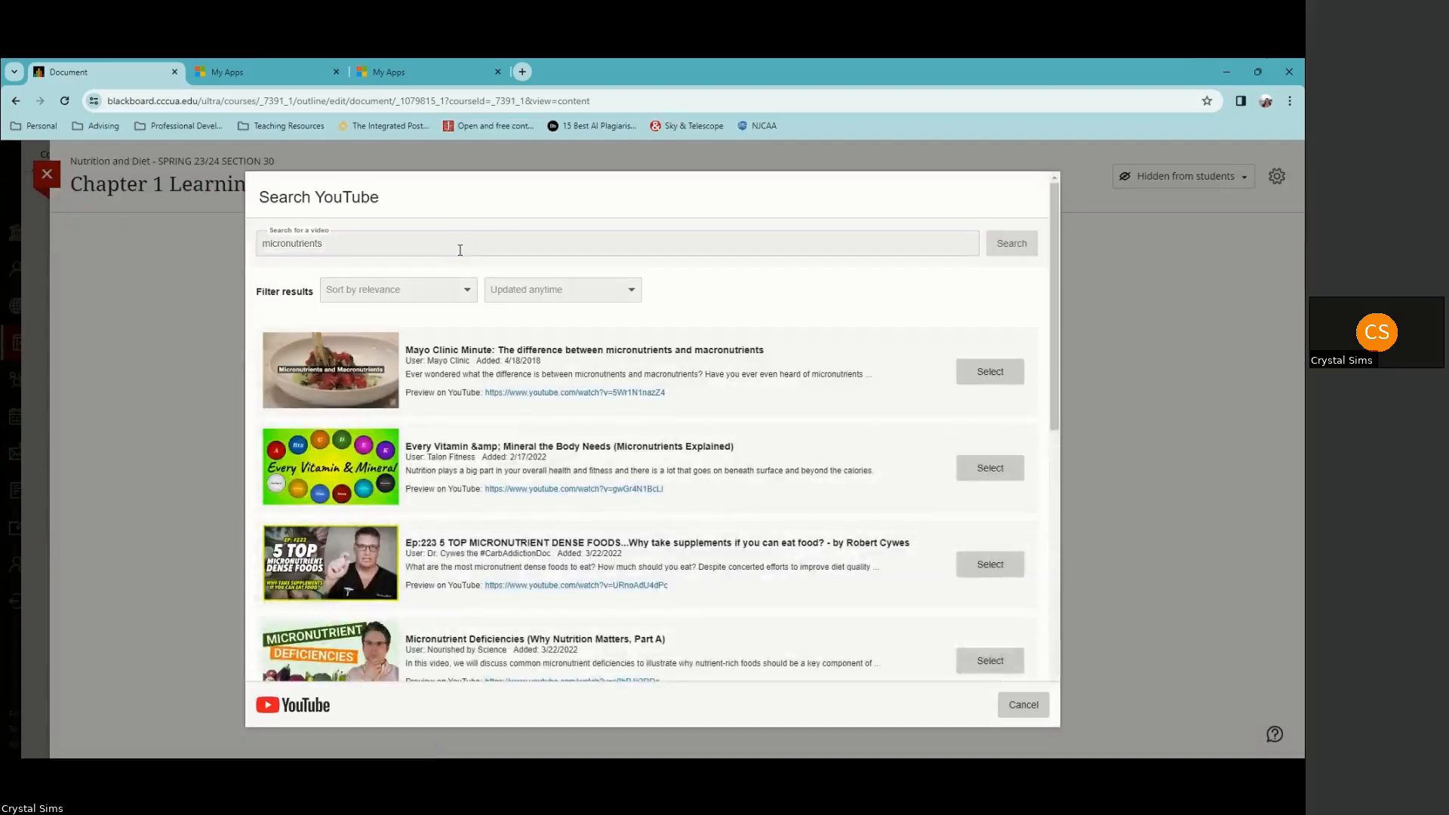
Step: Insert the "Mayo Clinic Minute: The difference between micronutrients and macronutrients" video inline and save the block
{"action": "scroll", "coordinate": [724, 521], "scroll_direction": "down", "scroll_amount": 2}
{"action": "scroll", "coordinate": [718, 542], "scroll_direction": "down", "scroll_amount": 1}
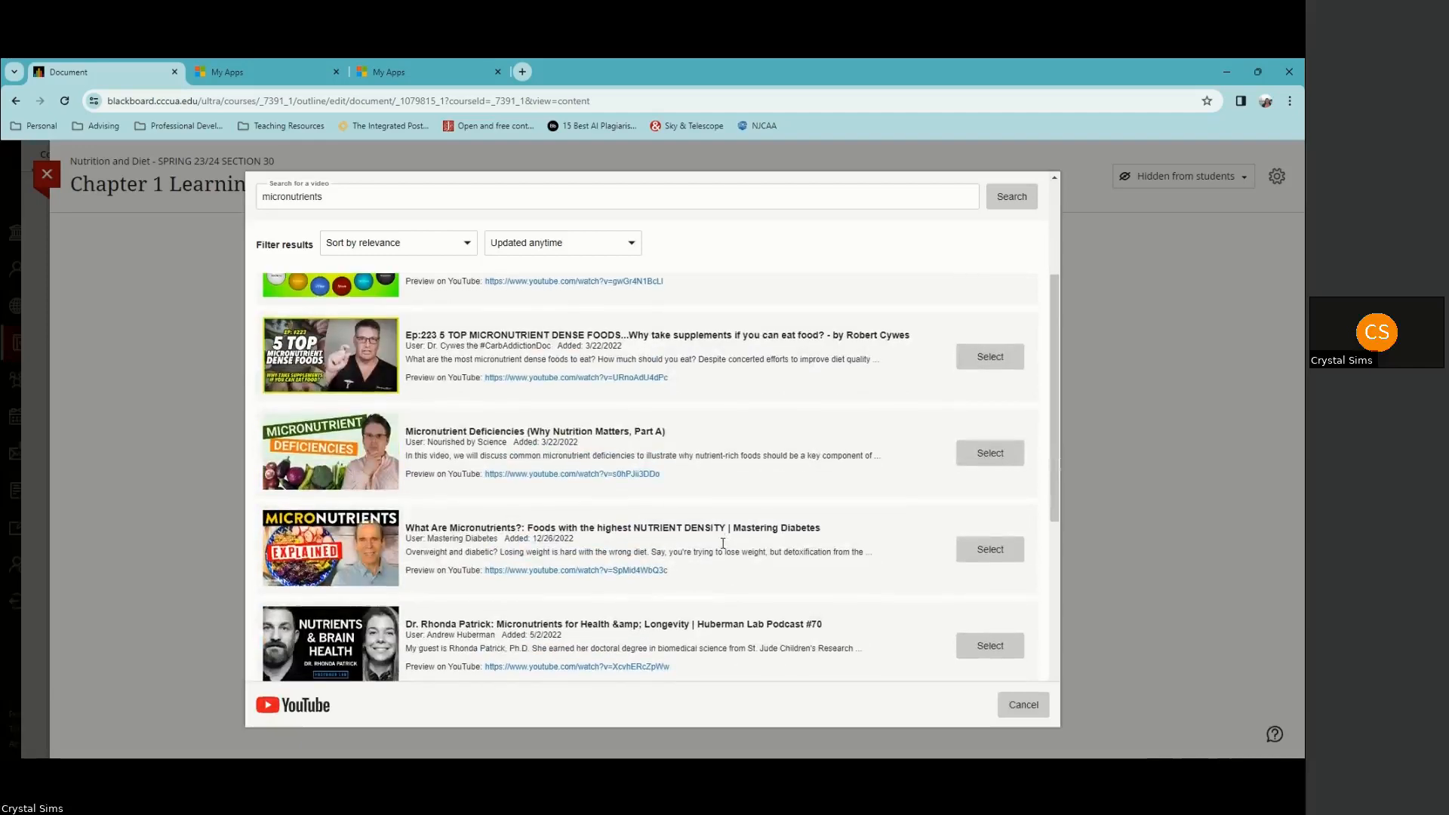
{"action": "scroll", "coordinate": [722, 542], "scroll_direction": "down", "scroll_amount": 5}
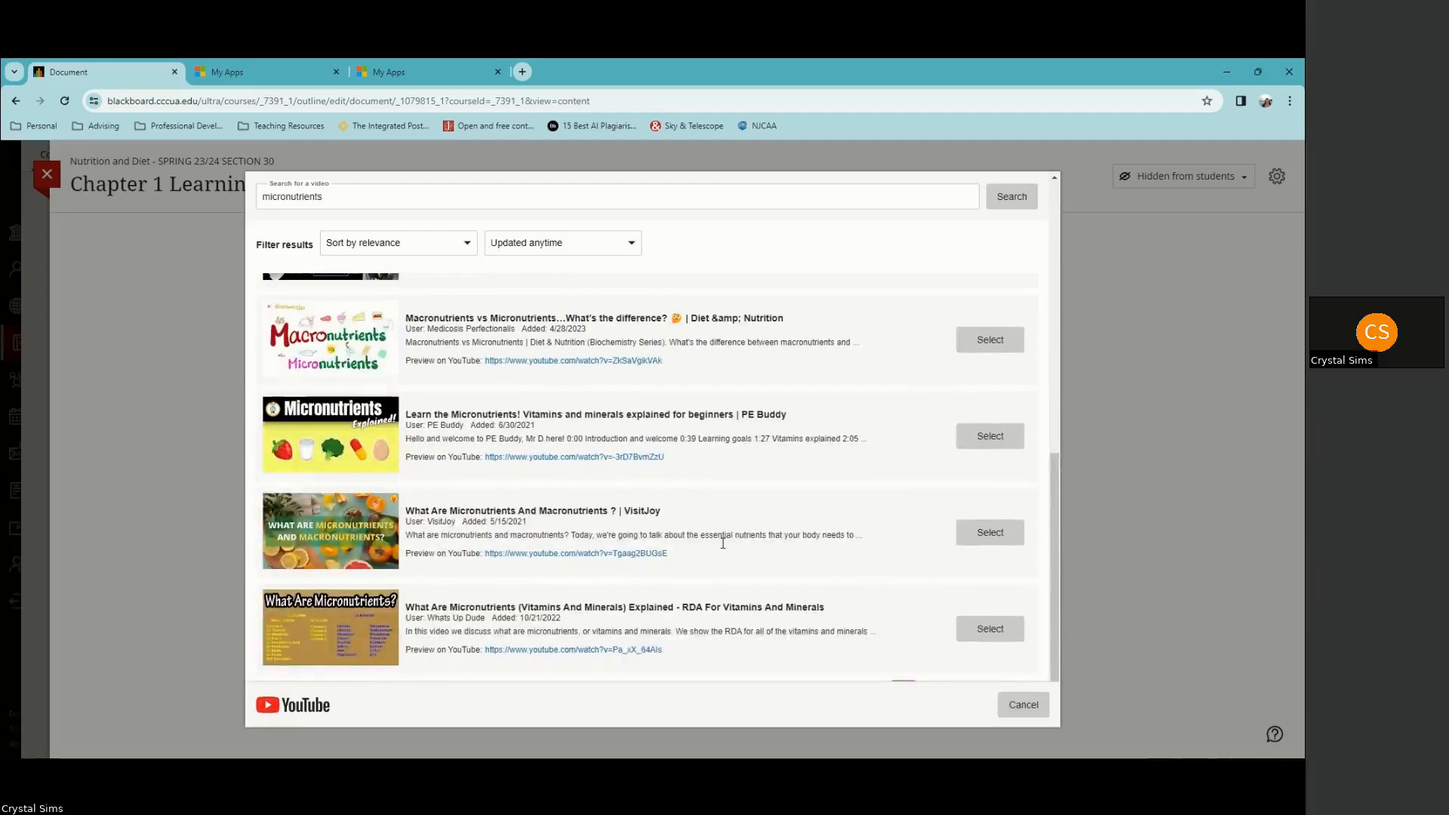
{"action": "scroll", "coordinate": [722, 543], "scroll_direction": "up", "scroll_amount": 10}
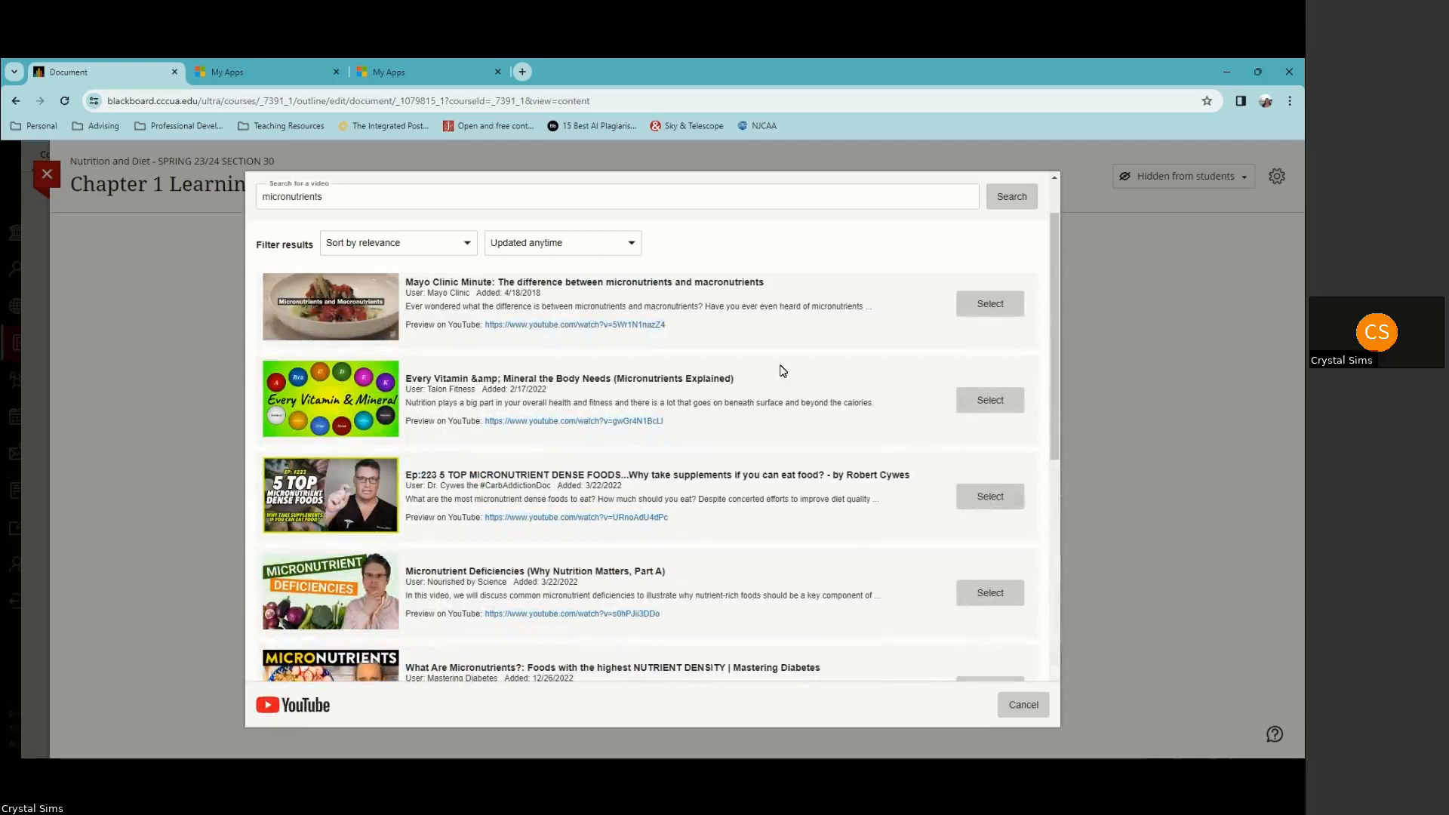
{"action": "left_click", "coordinate": [990, 304]}
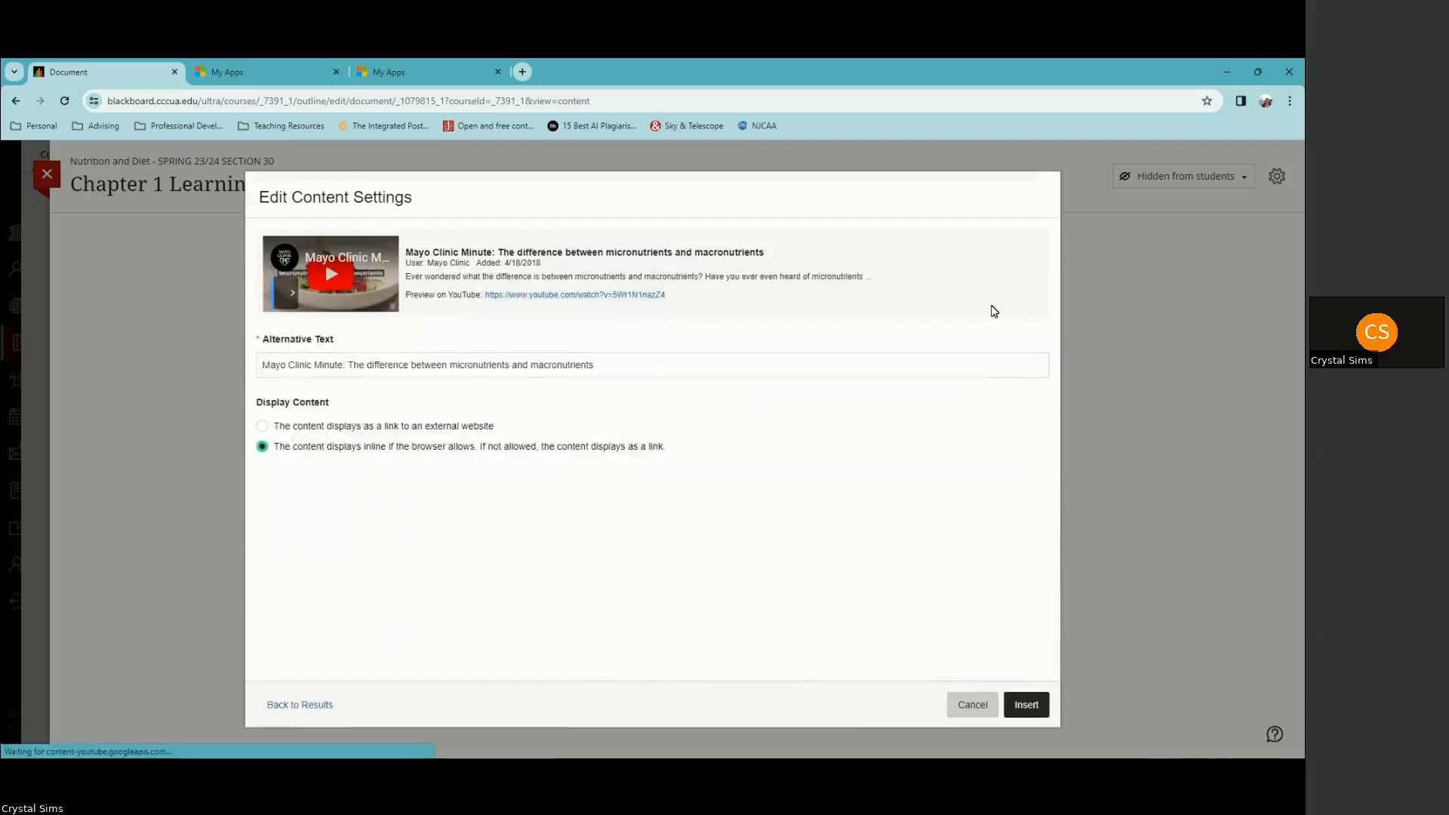
{"action": "left_click", "coordinate": [1026, 703]}
{"action": "scroll", "coordinate": [830, 588], "scroll_direction": "down", "scroll_amount": 3}
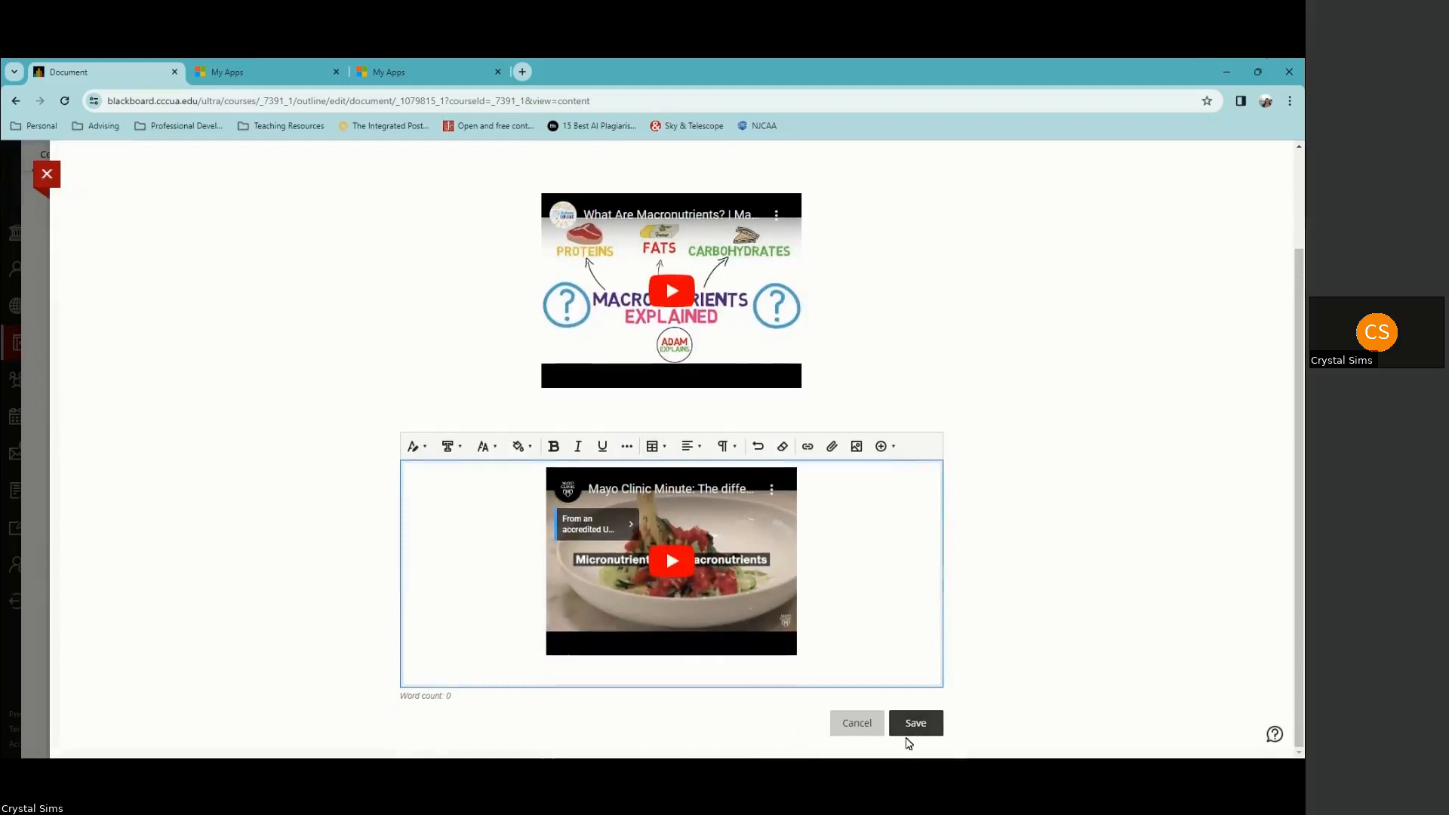
{"action": "left_click", "coordinate": [916, 725]}
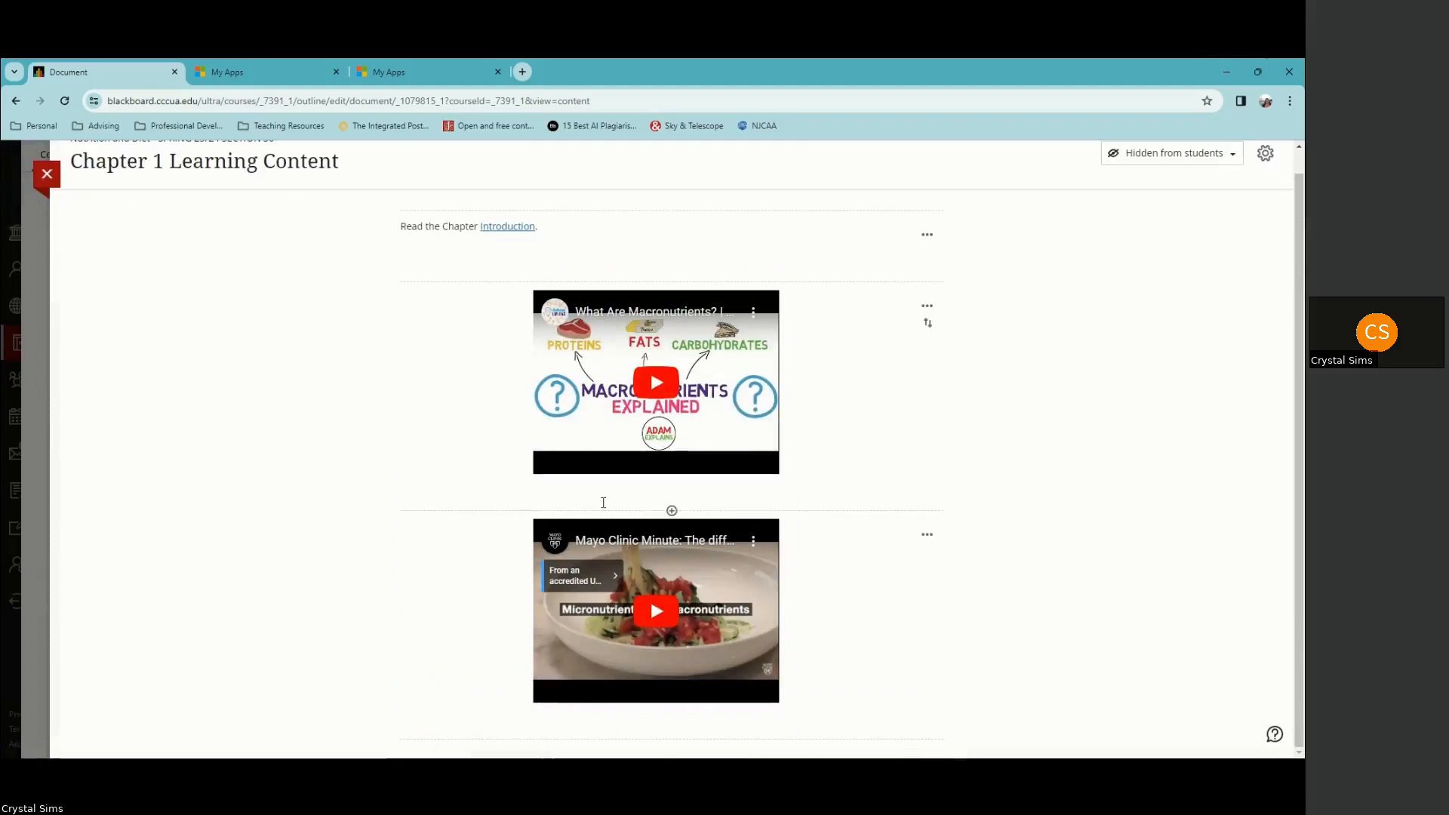
Step: Close the document, open the Food Quality link from the Week 1 module, and copy its web address
{"action": "left_click", "coordinate": [46, 175]}
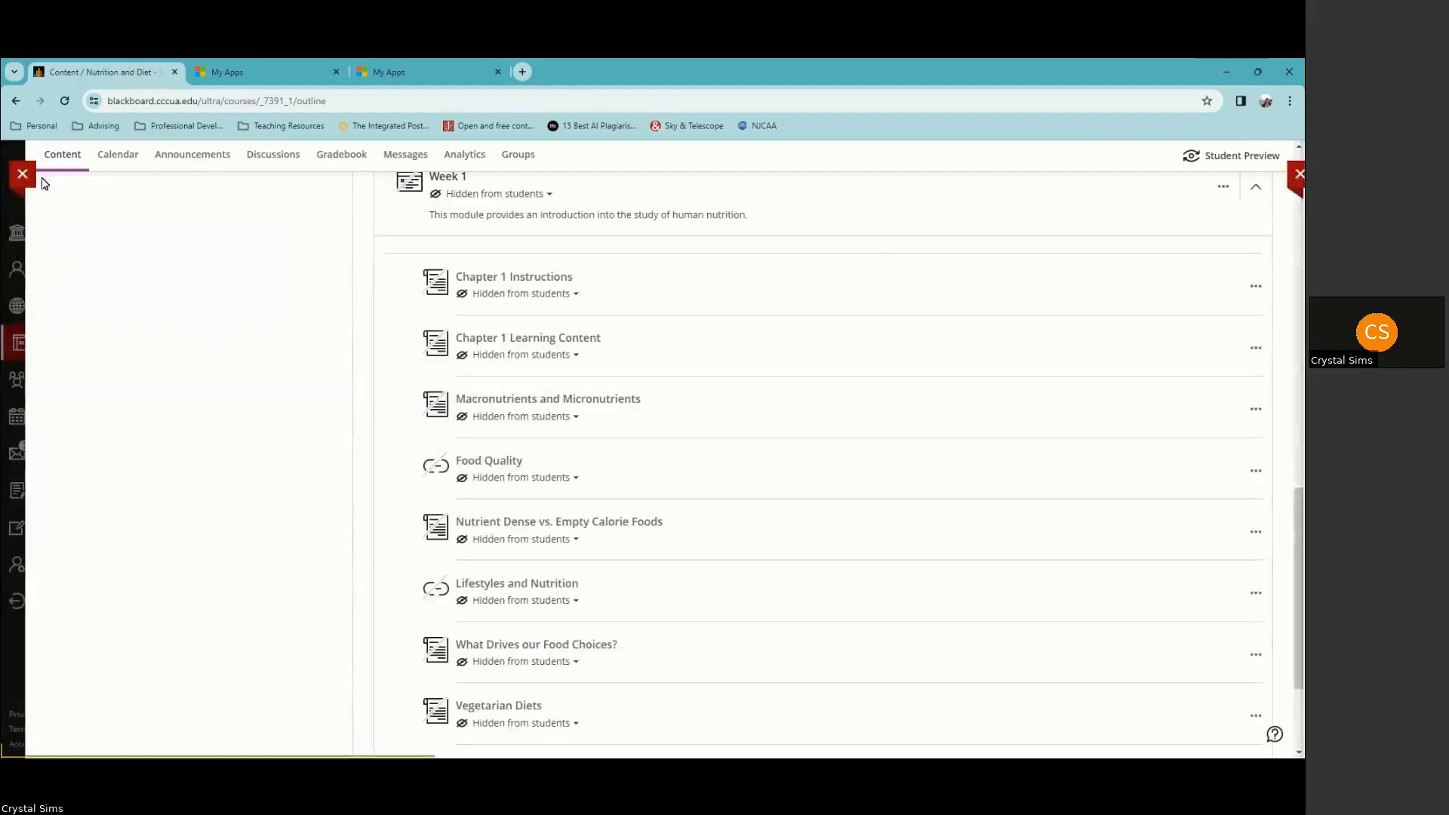
{"action": "left_click", "coordinate": [490, 466]}
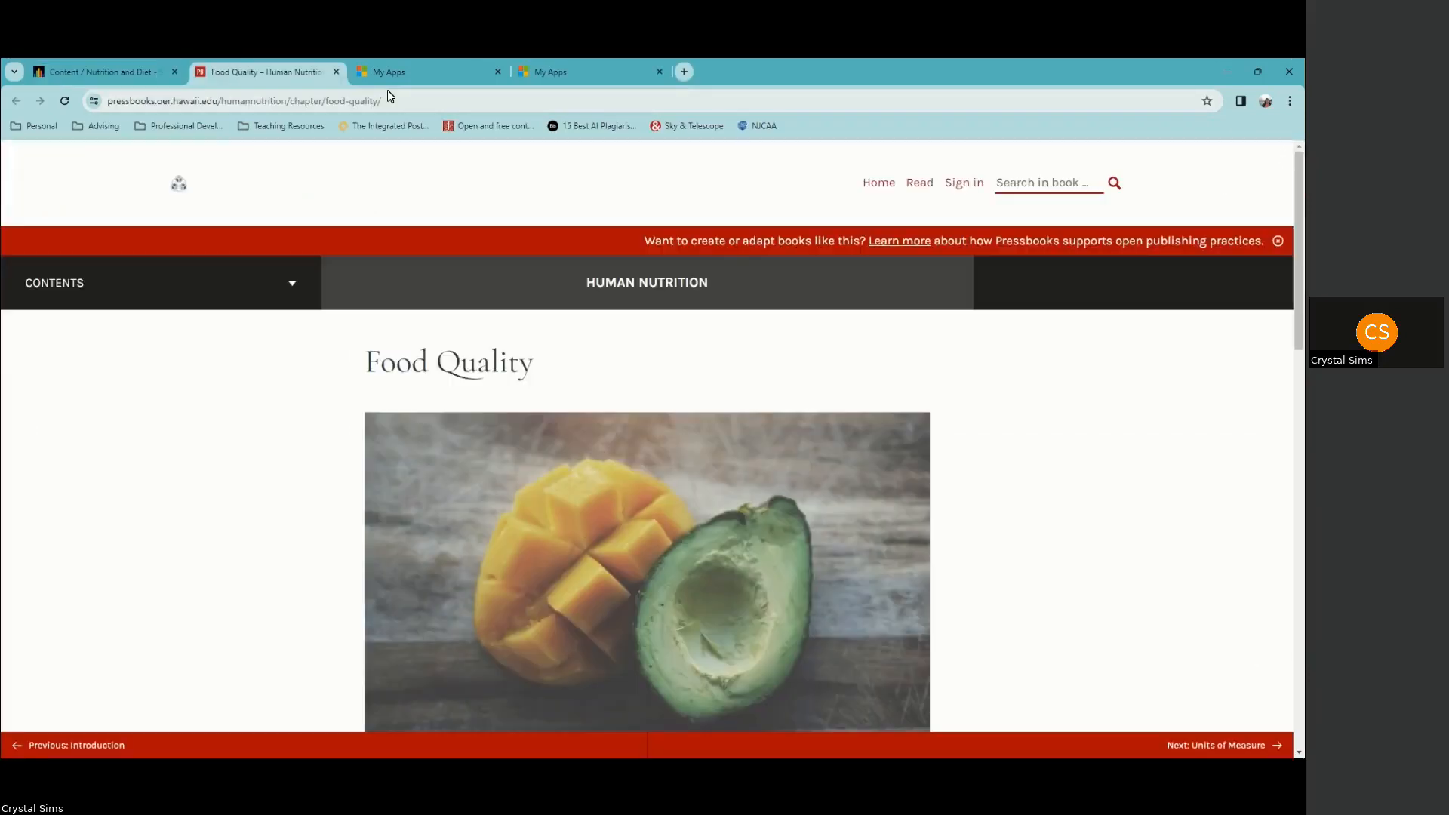
{"action": "left_click", "coordinate": [391, 100]}
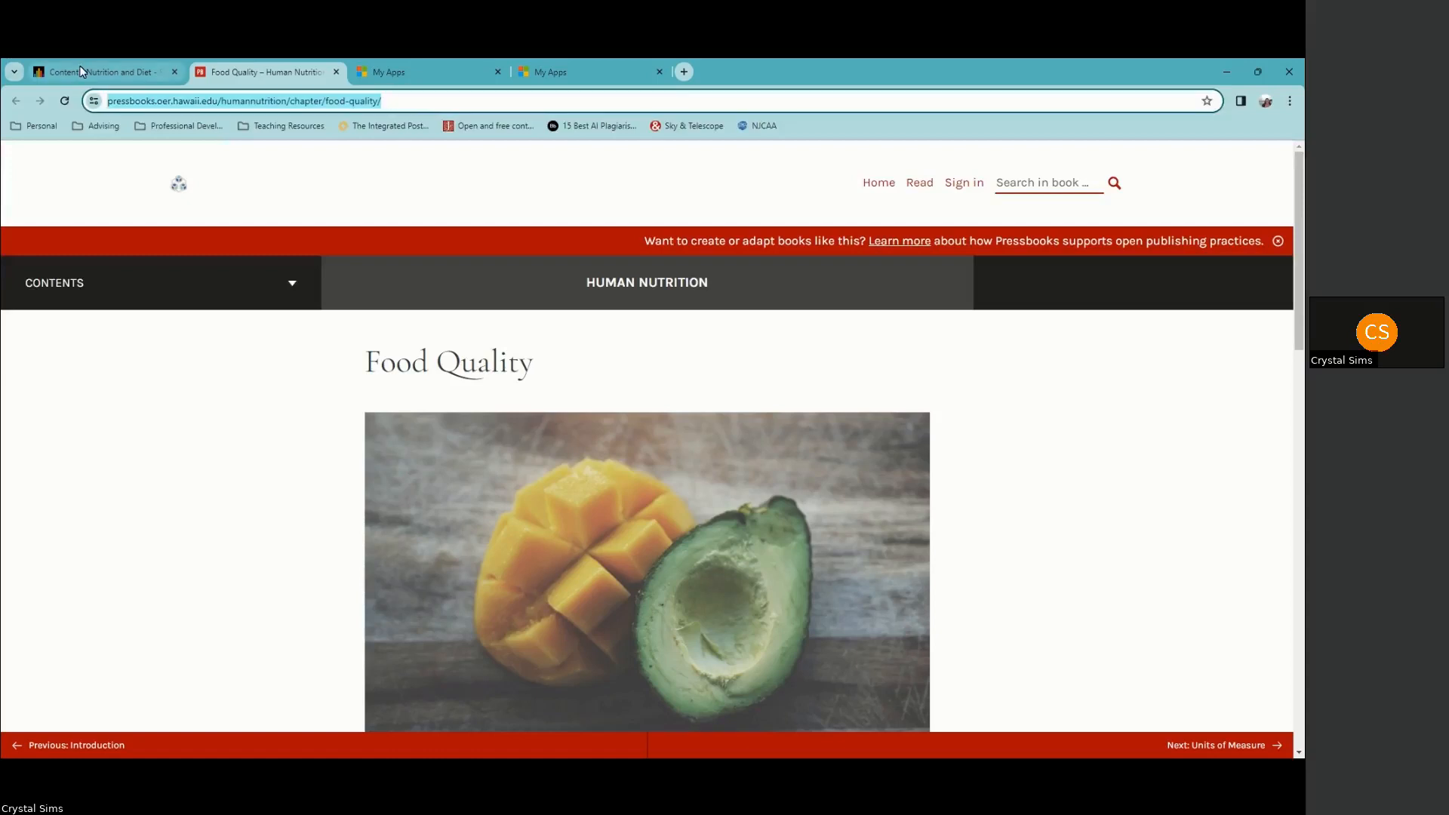
Step: Return to the course, reopen the Chapter 1 Learning Content document, and add a content block below the Mayo Clinic video
{"action": "left_click", "coordinate": [106, 72]}
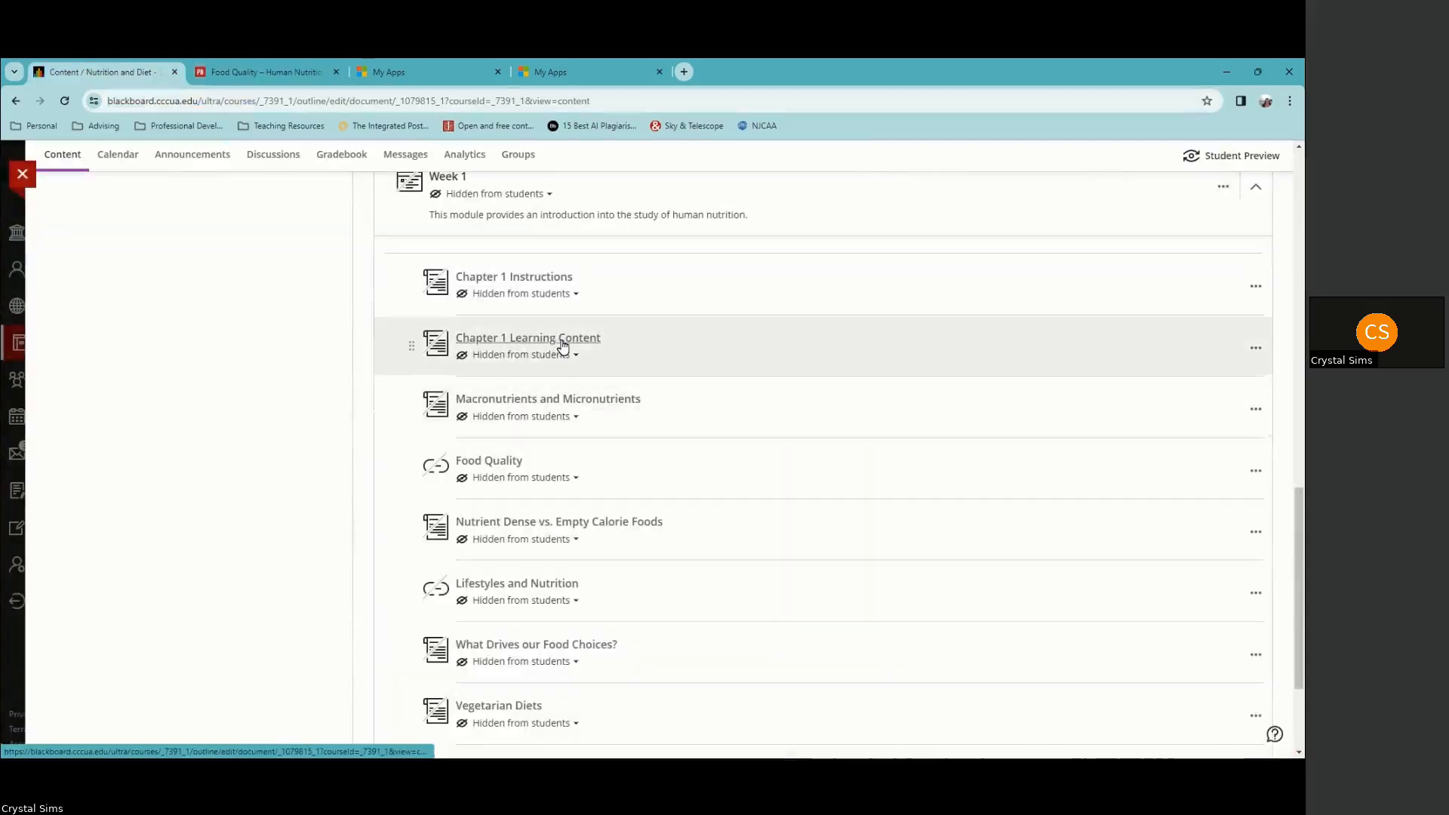
{"action": "left_click", "coordinate": [560, 339]}
{"action": "scroll", "coordinate": [695, 692], "scroll_direction": "down", "scroll_amount": 1}
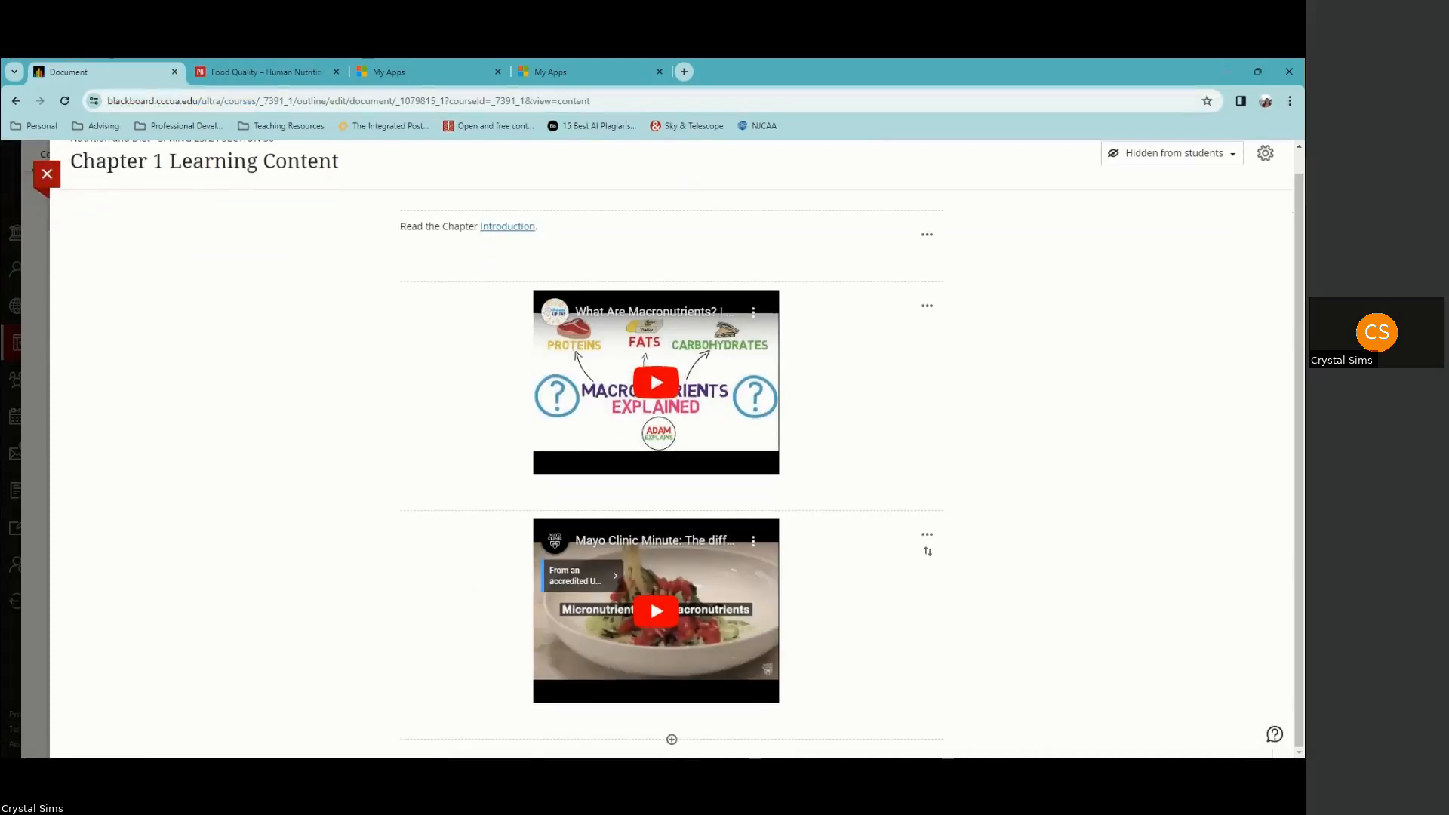
{"action": "left_click", "coordinate": [671, 739]}
{"action": "left_click", "coordinate": [638, 645]}
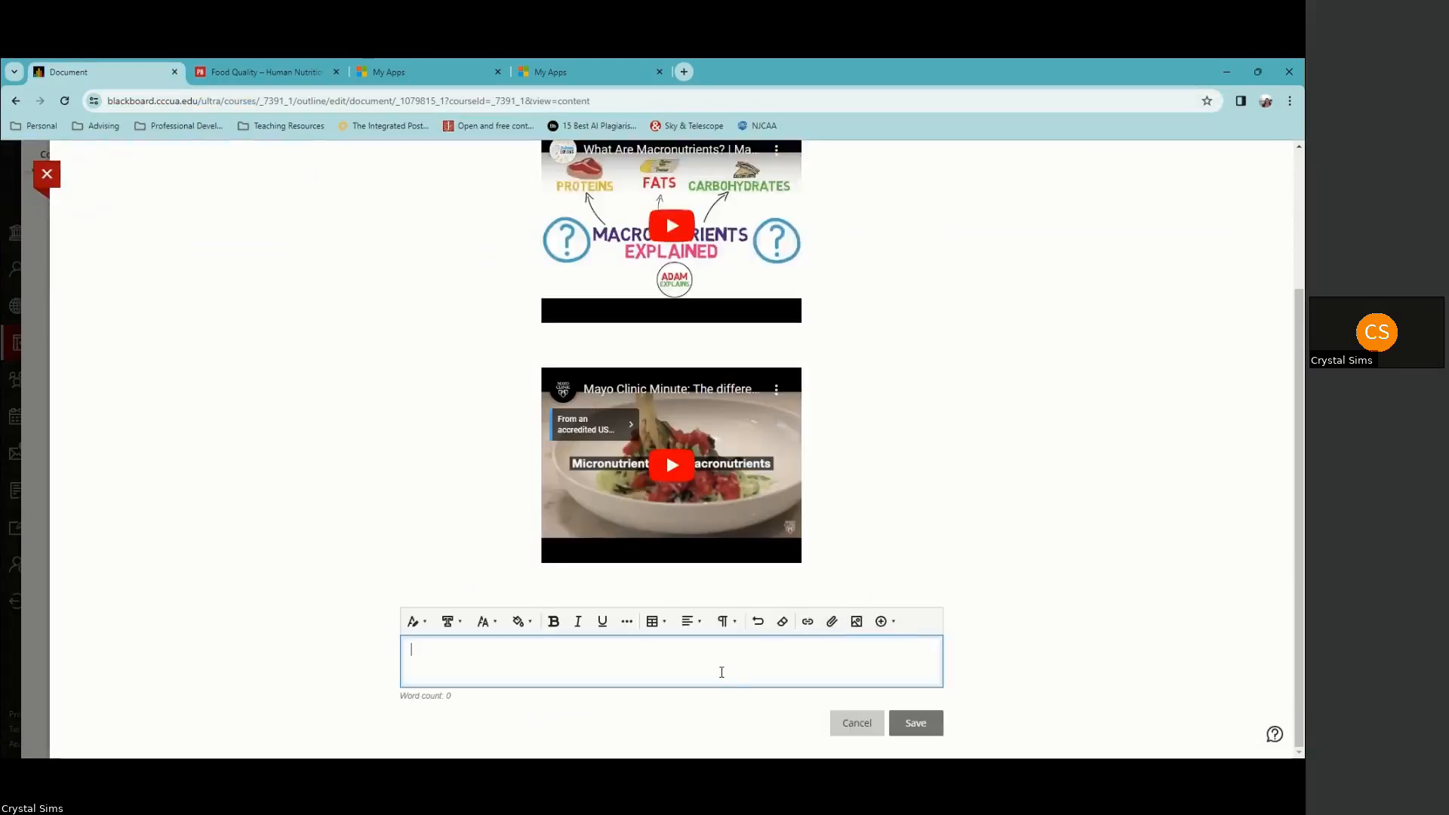
{"action": "left_click", "coordinate": [827, 621]}
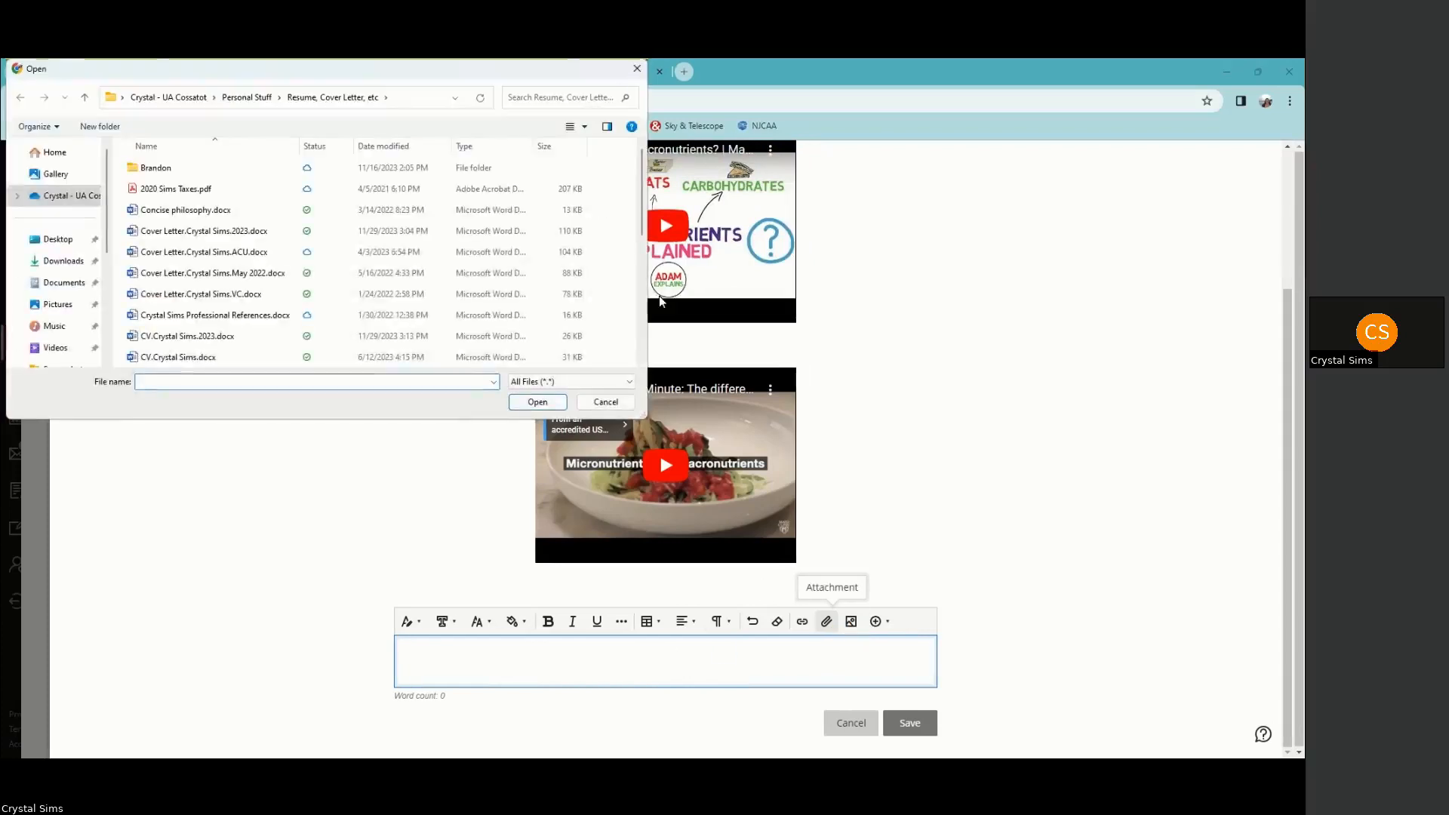
{"action": "left_click", "coordinate": [606, 402]}
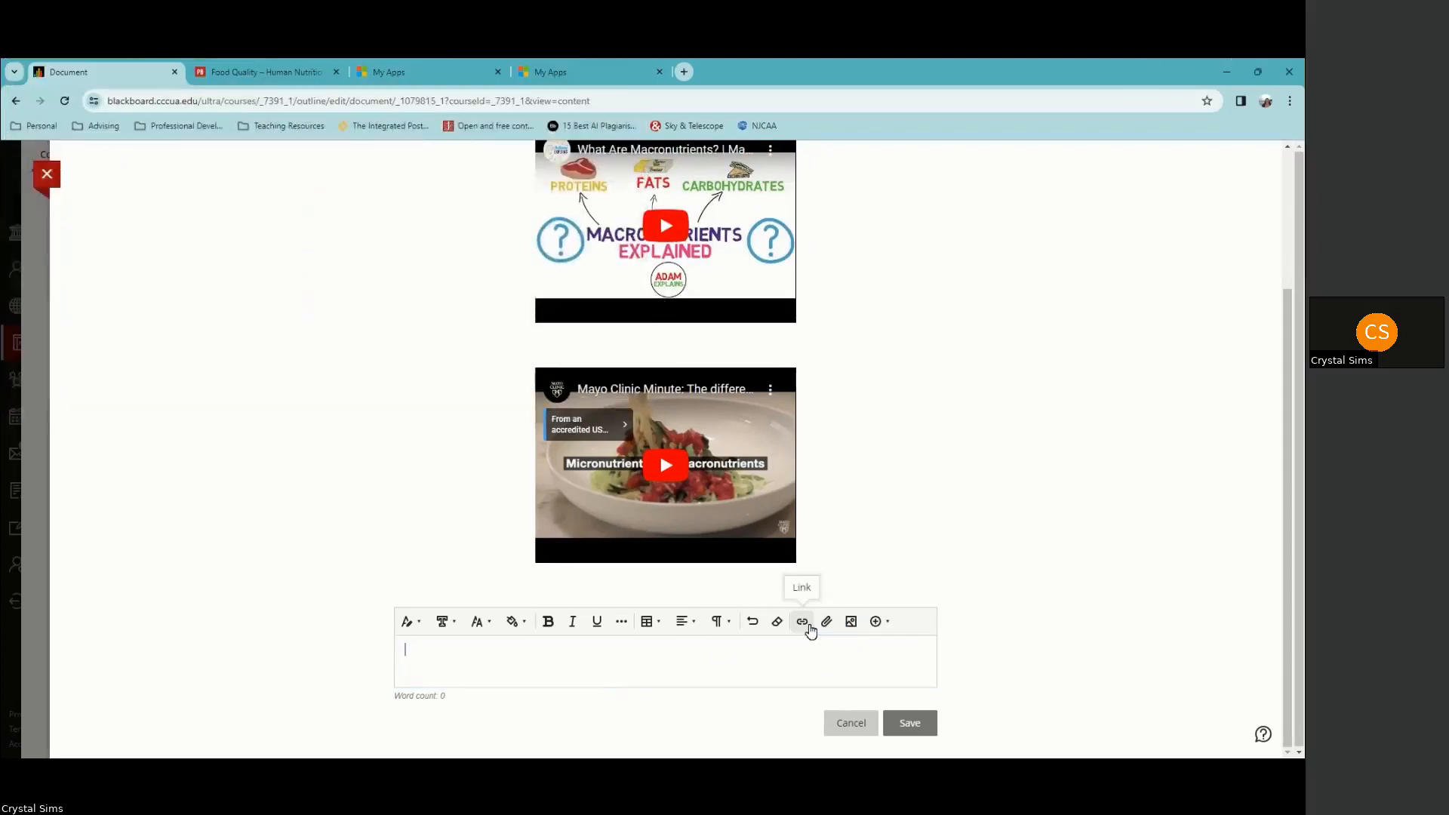
Step: Insert a link to the copied Food Quality address with the link text "Chapter 1" and save the block
{"action": "left_click", "coordinate": [802, 621]}
{"action": "key", "text": "ctrl+v"}
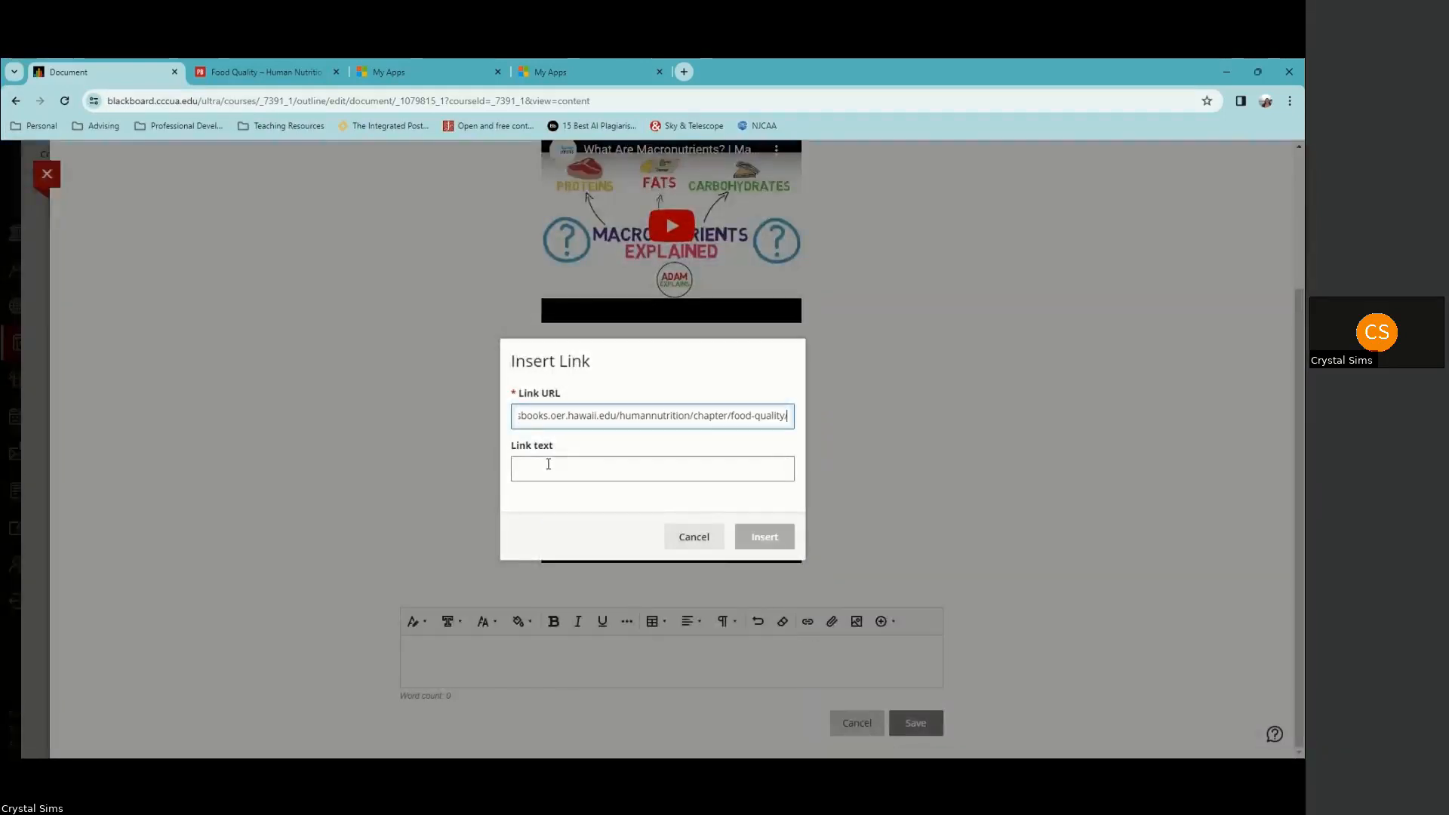
{"action": "left_click", "coordinate": [559, 472]}
{"action": "type", "text": "Chap"}
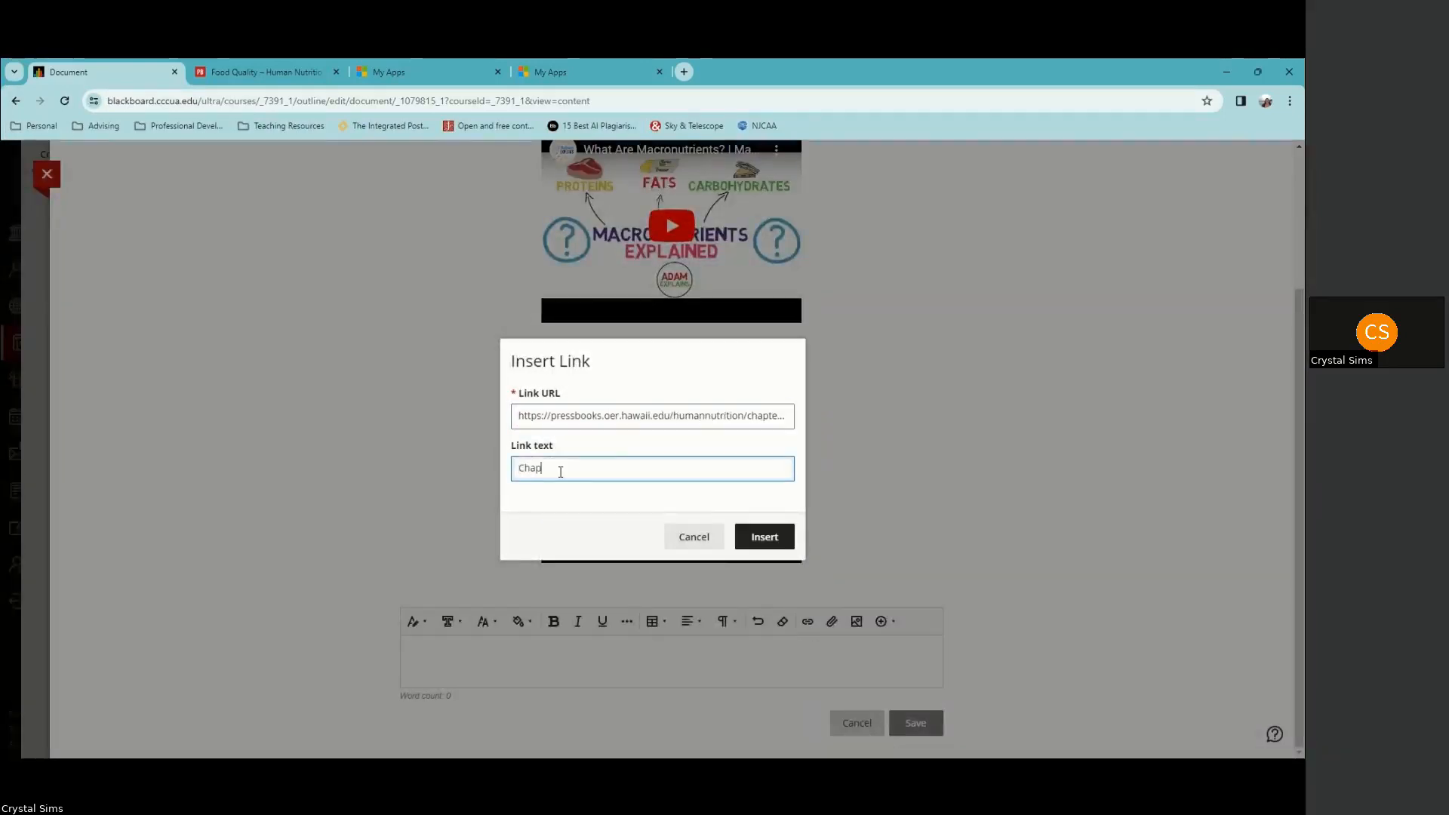
{"action": "type", "text": "ter 1"}
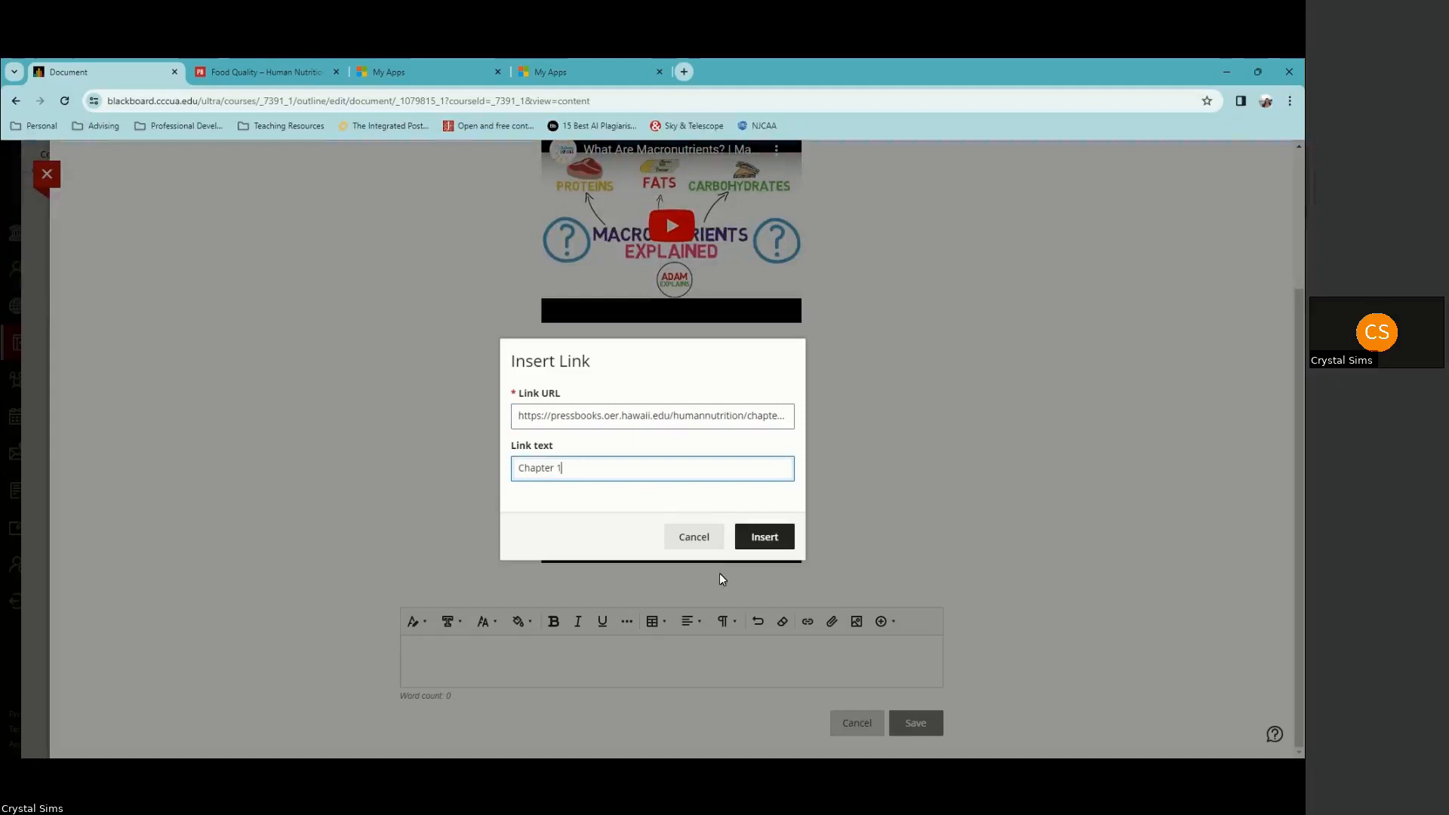
{"action": "left_click", "coordinate": [776, 537]}
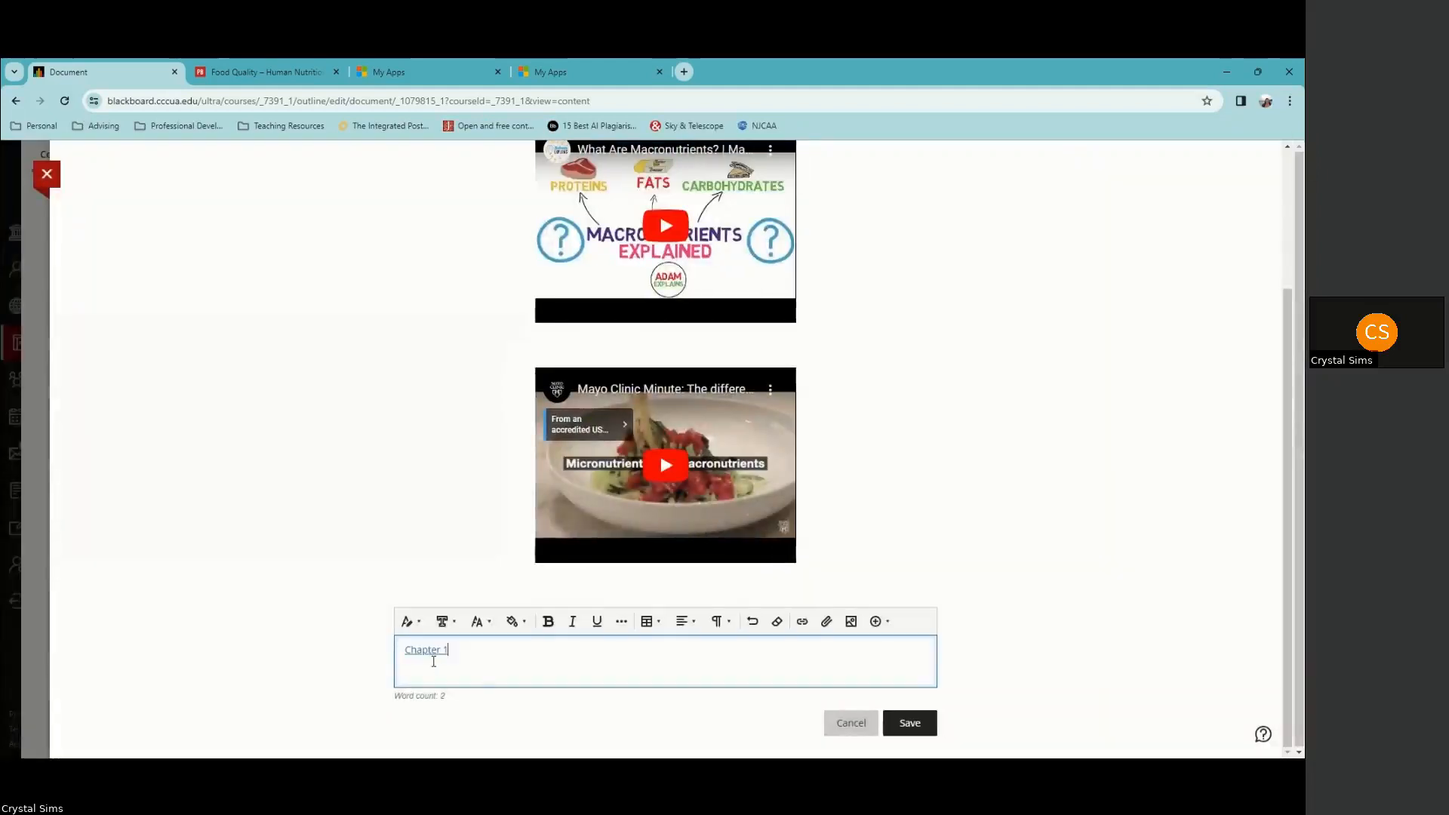
{"action": "left_click", "coordinate": [913, 726]}
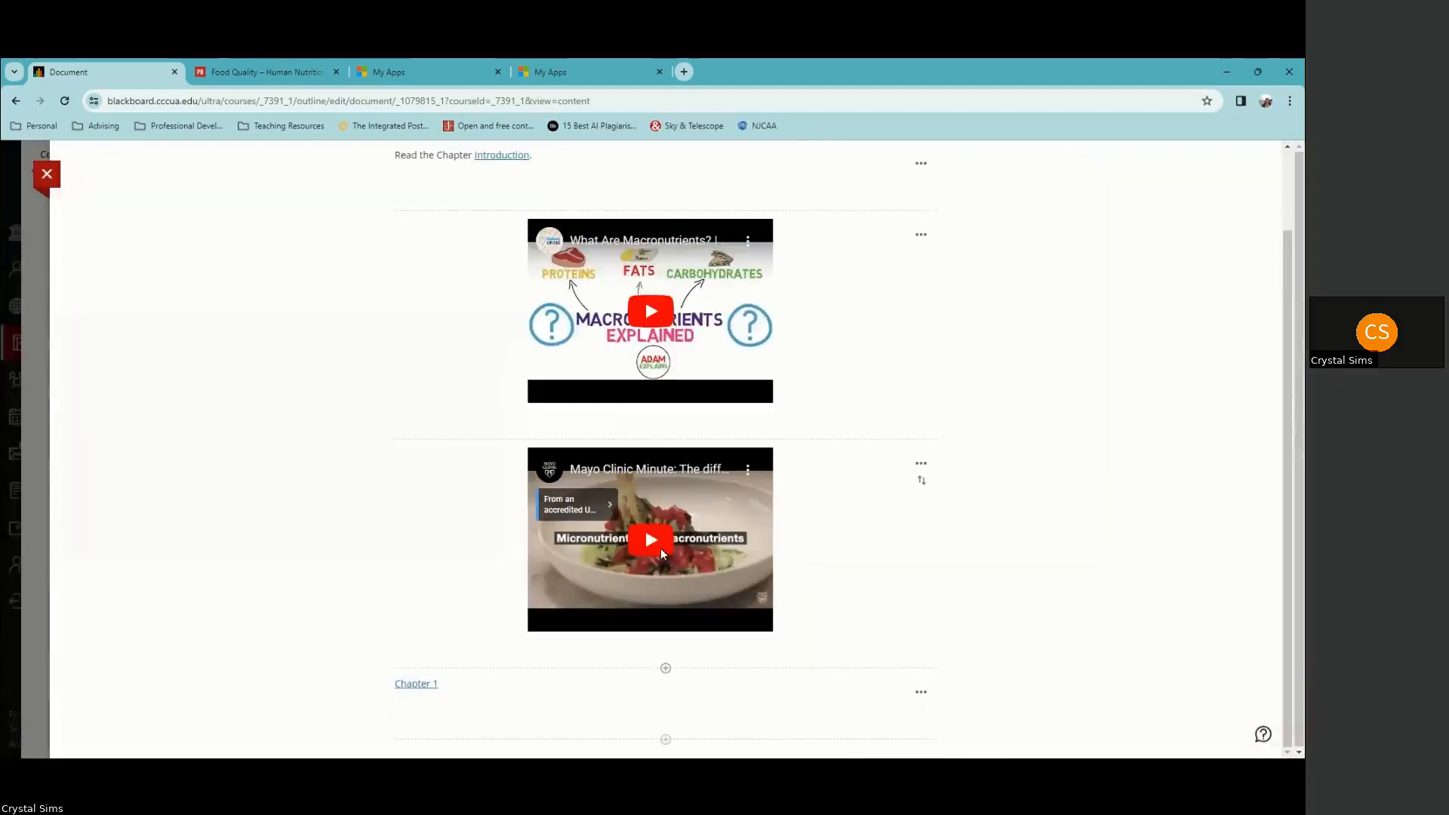
Step: Close the Chapter 1 Learning Content document and look through the Week 1 module items down to the Chapter 1 Discussion
{"action": "left_click", "coordinate": [47, 175]}
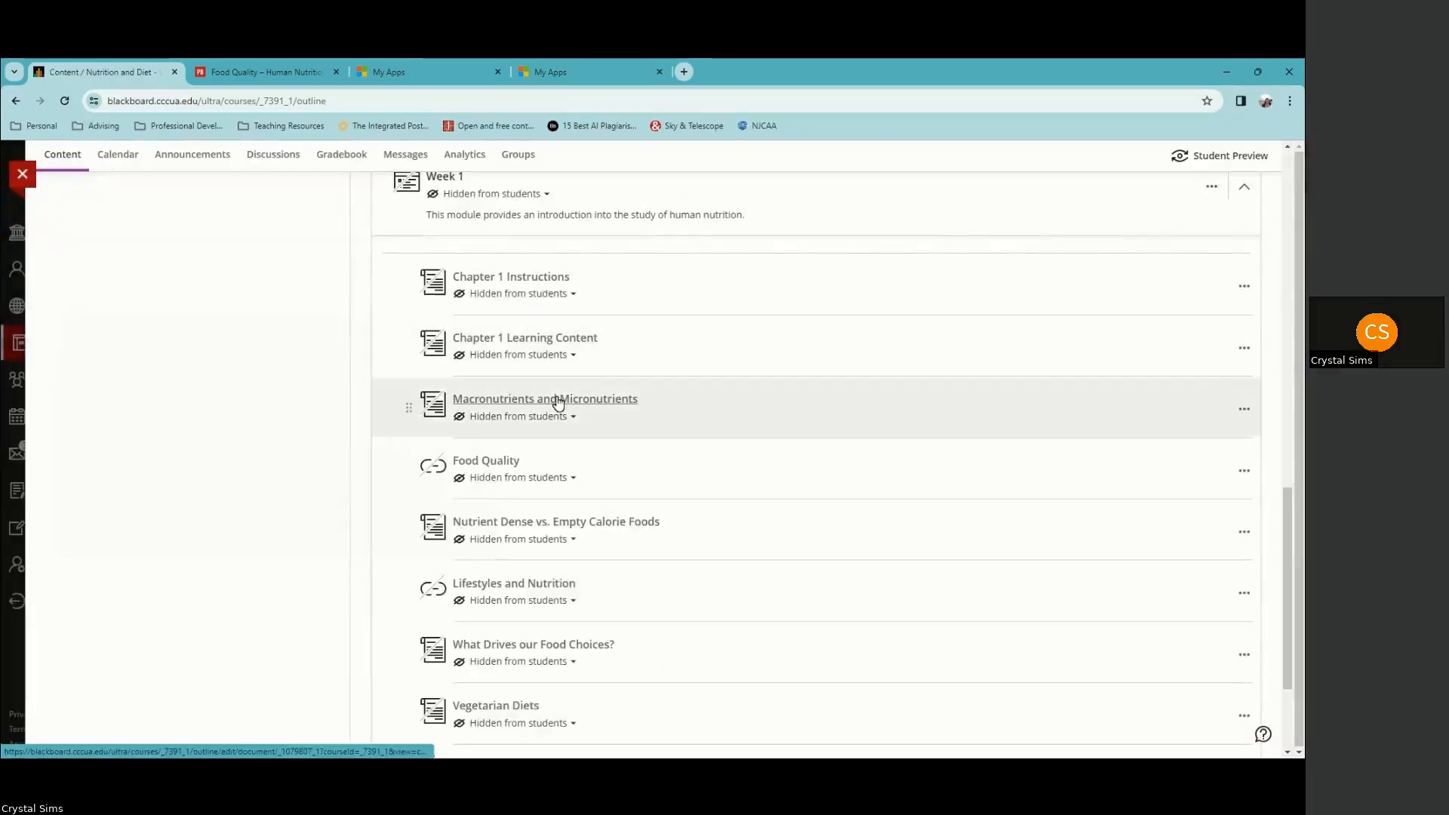
{"action": "scroll", "coordinate": [551, 410], "scroll_direction": "down", "scroll_amount": 3}
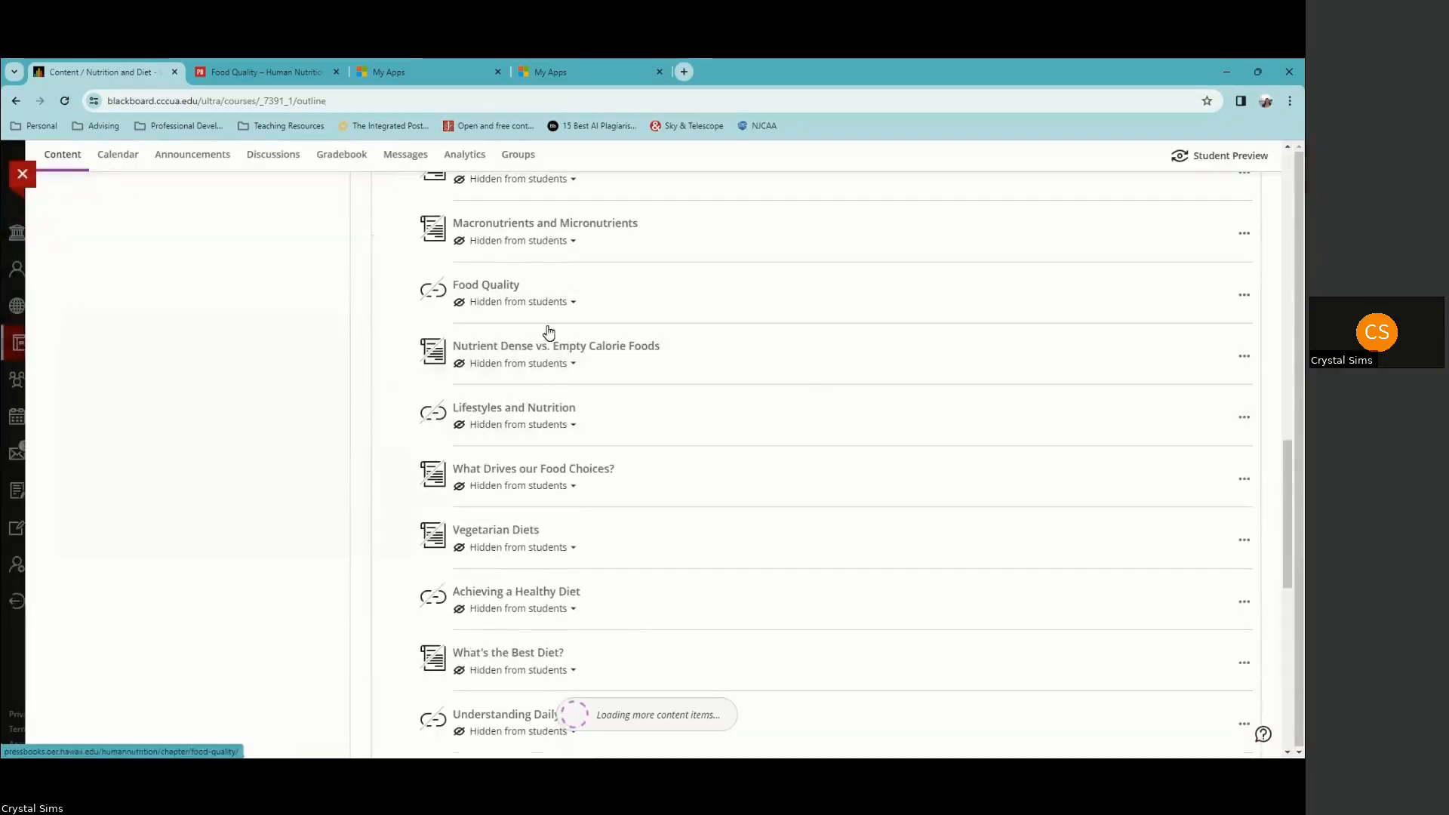
{"action": "scroll", "coordinate": [540, 236], "scroll_direction": "up", "scroll_amount": 1}
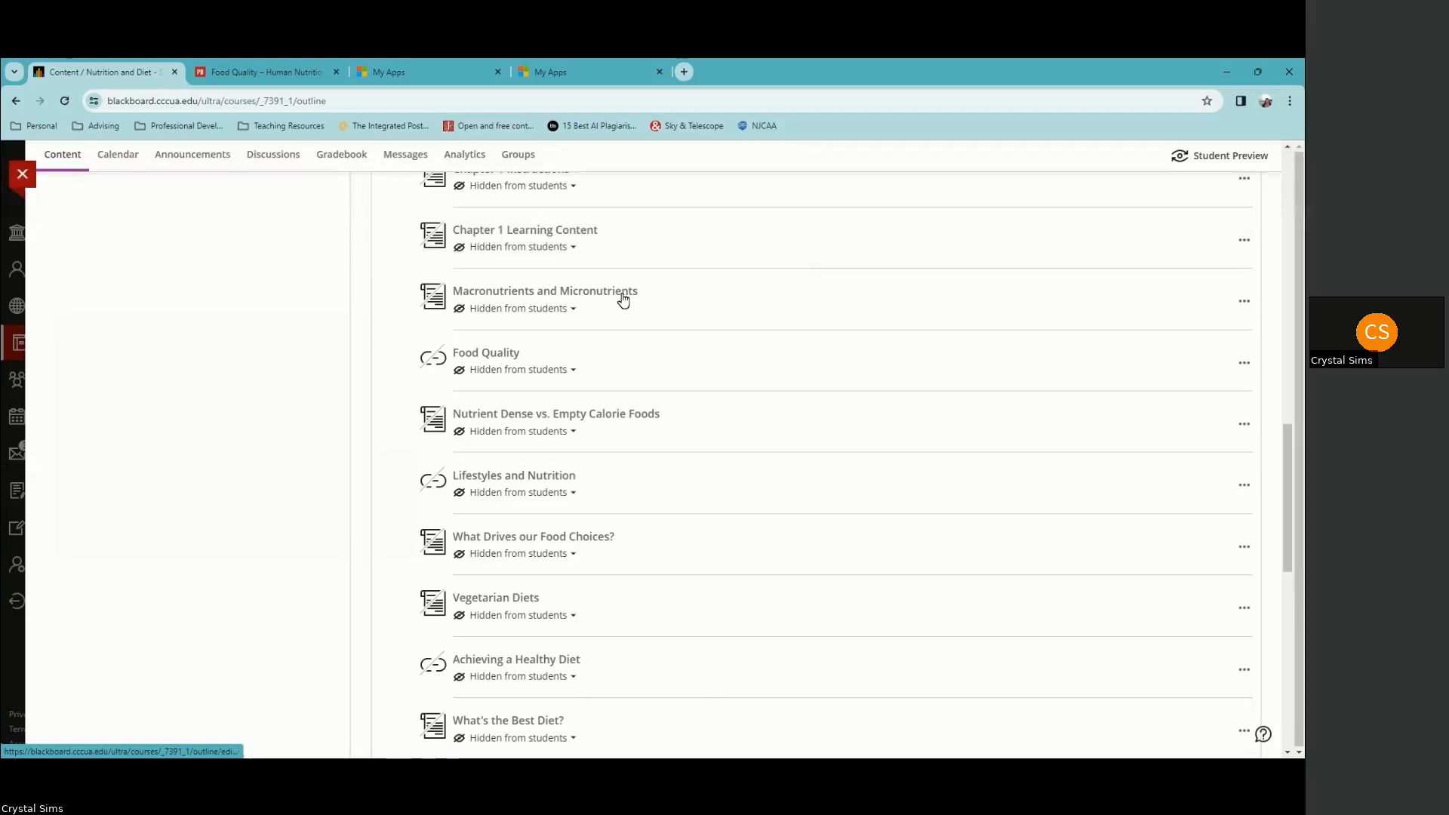
{"action": "scroll", "coordinate": [623, 300], "scroll_direction": "down", "scroll_amount": 1}
{"action": "scroll", "coordinate": [625, 306], "scroll_direction": "down", "scroll_amount": 6}
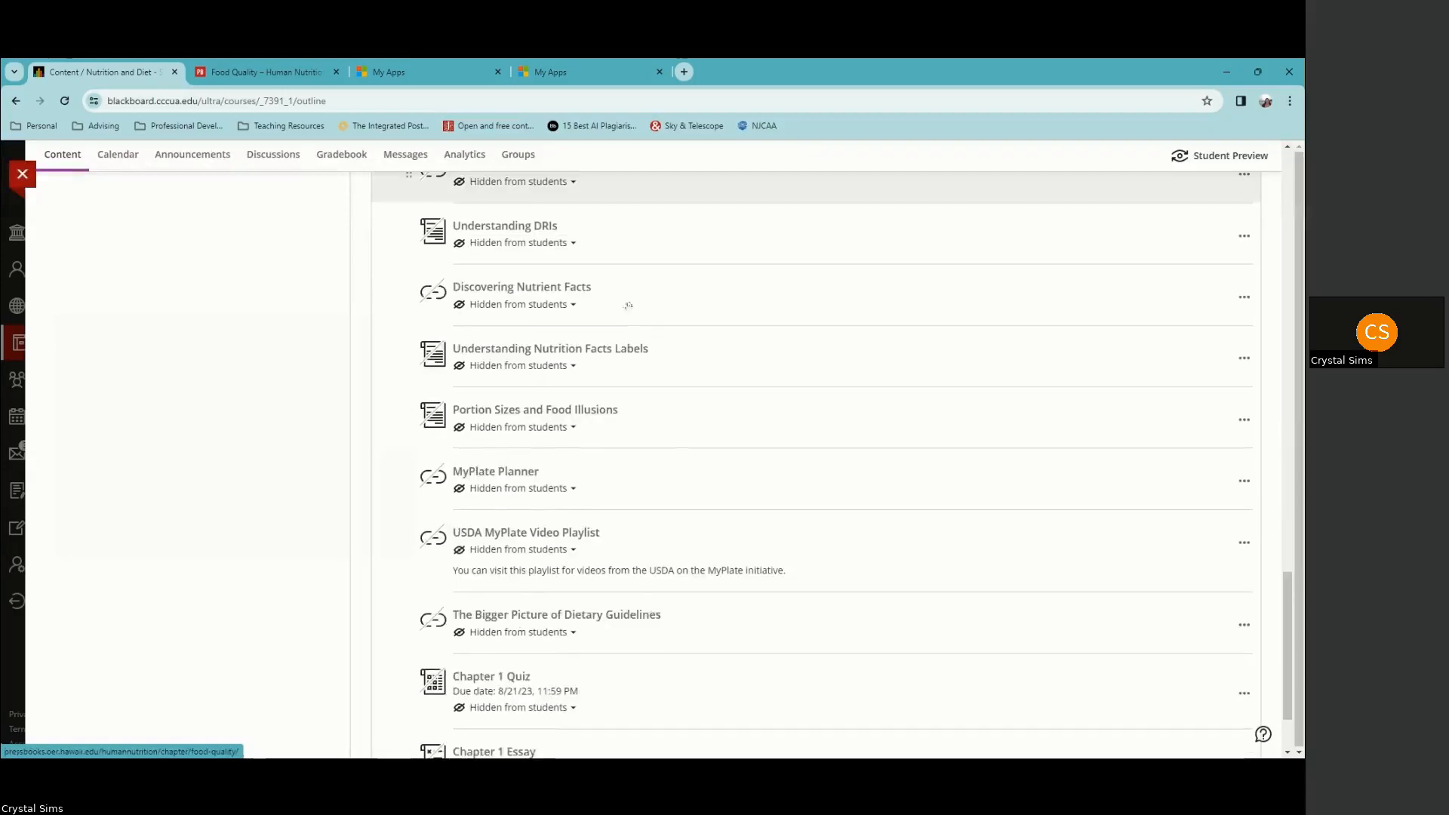
{"action": "scroll", "coordinate": [628, 304], "scroll_direction": "down", "scroll_amount": 3}
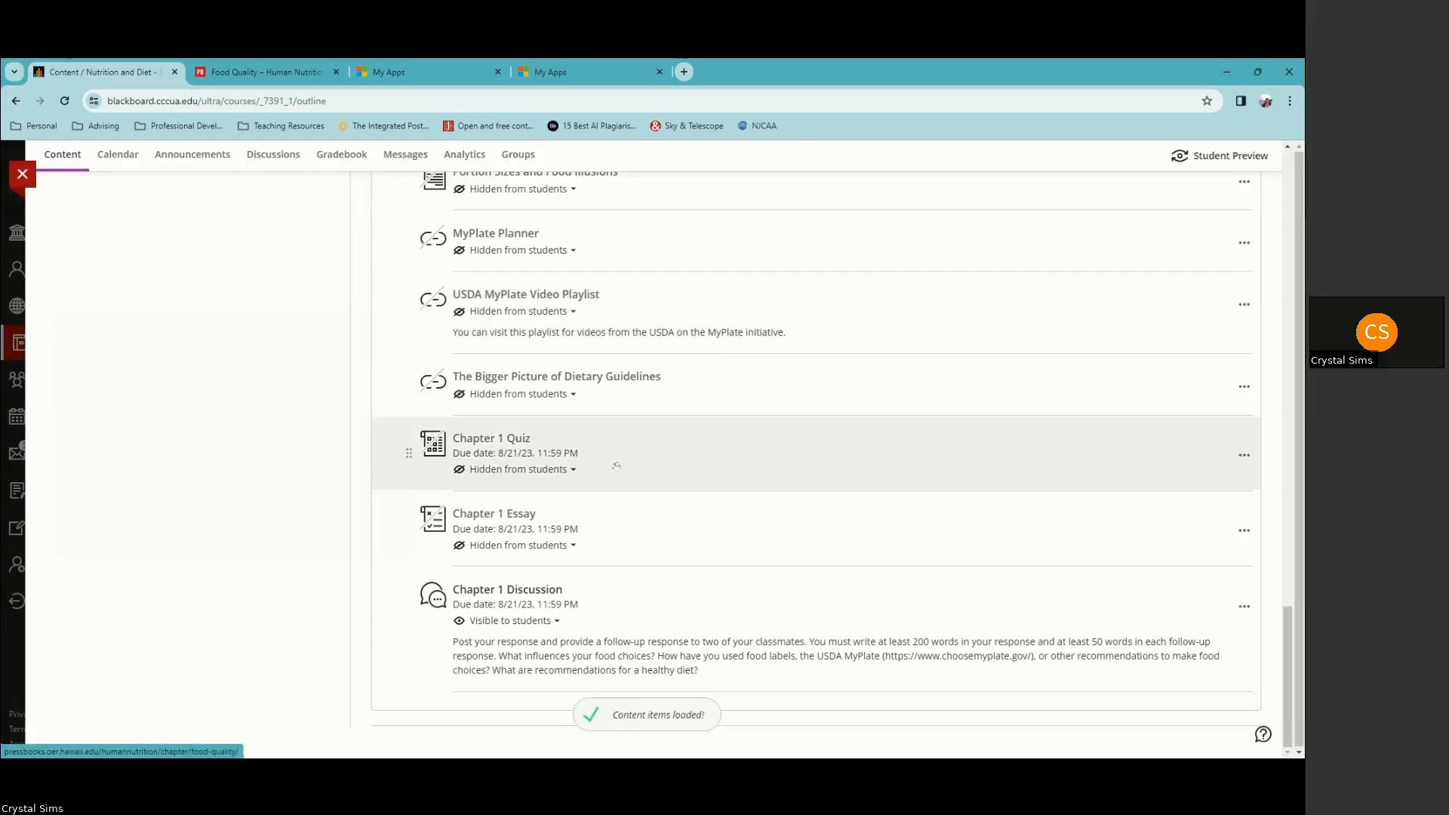
Step: Open the Chapter 1 Quiz's test settings, look at the due date options, and enable Randomize answers
{"action": "left_click", "coordinate": [763, 445]}
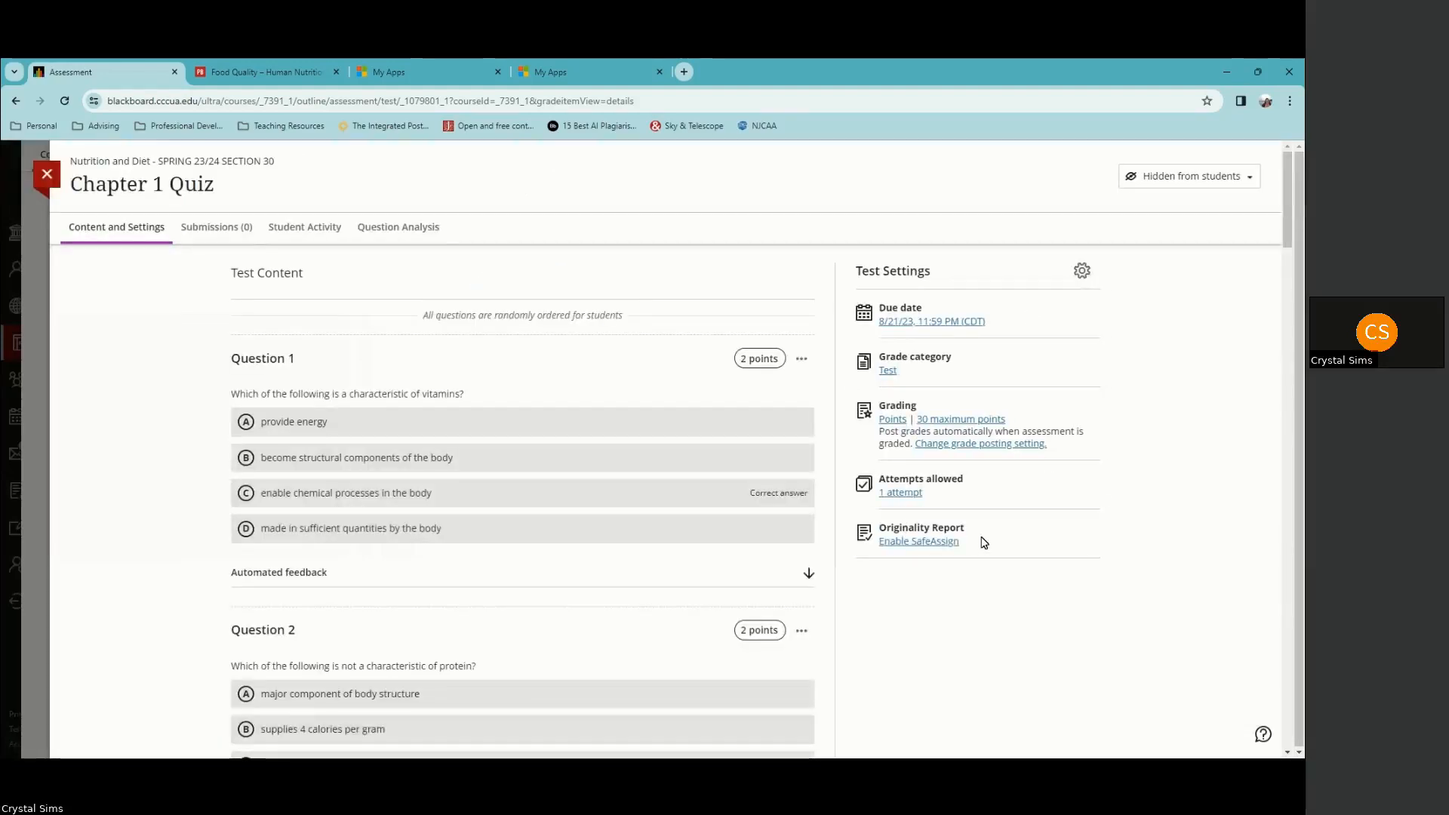
{"action": "left_click", "coordinate": [1083, 273]}
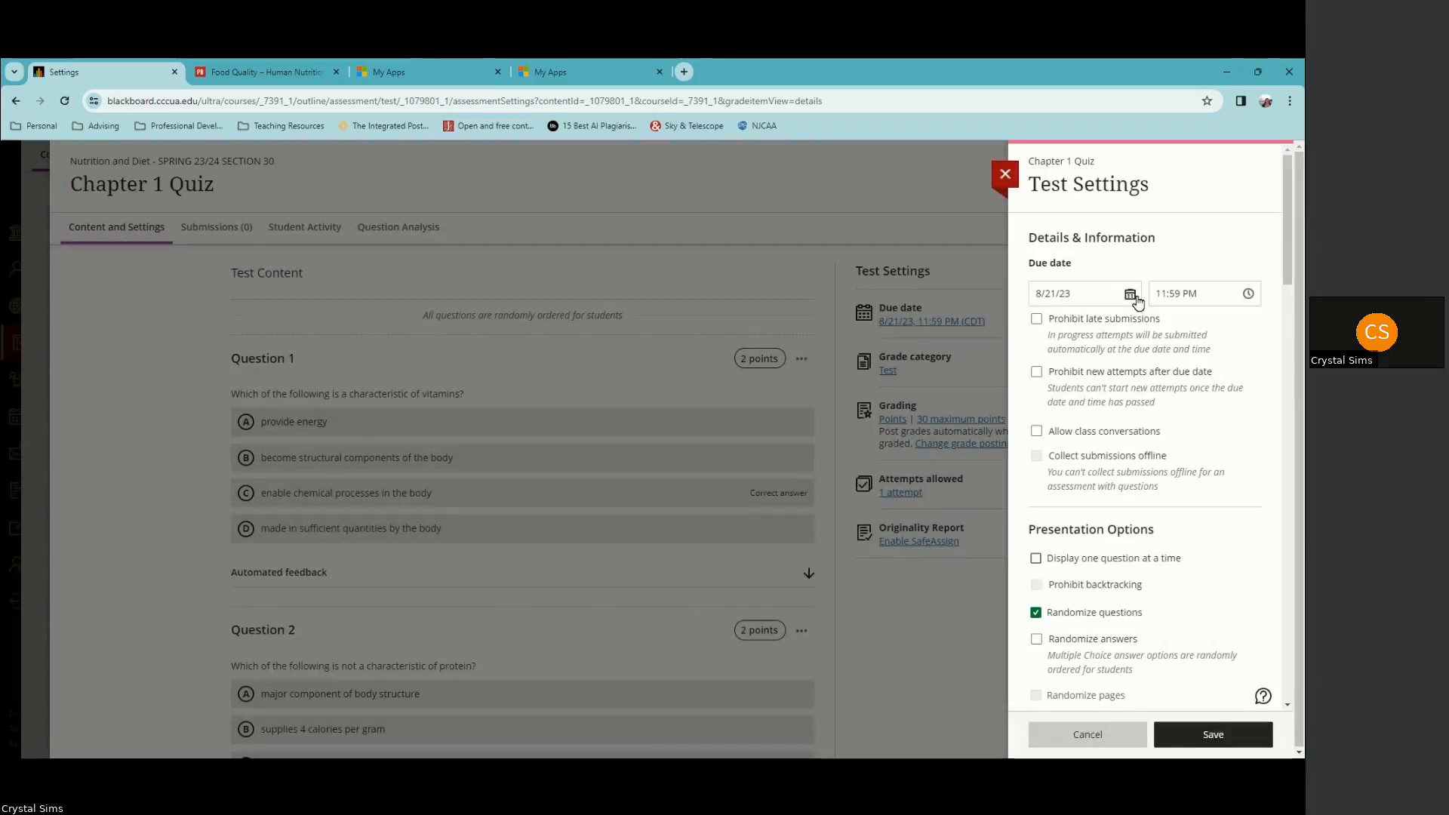
{"action": "left_click", "coordinate": [1131, 295]}
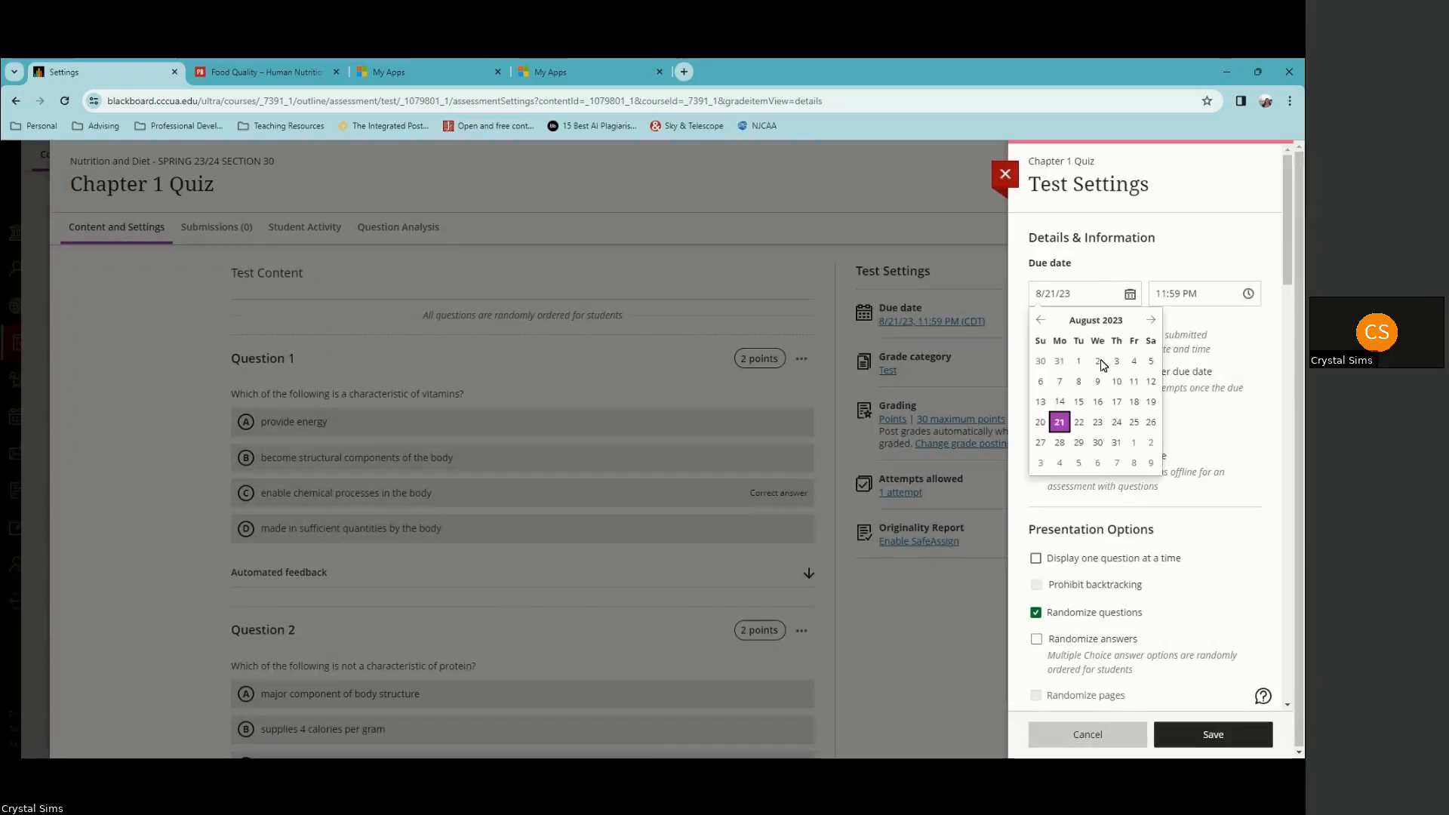
{"action": "left_click", "coordinate": [1241, 344]}
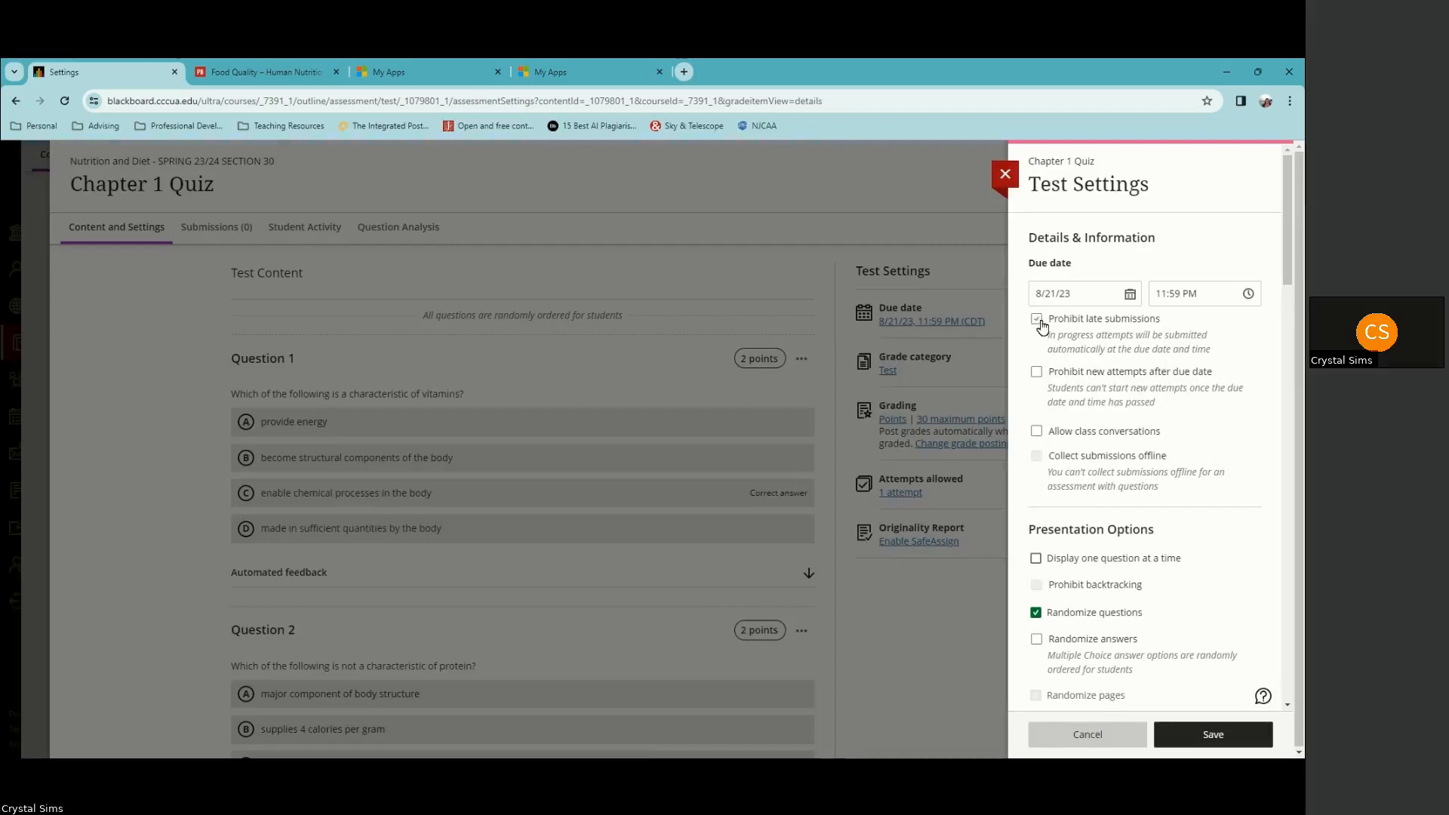
{"action": "scroll", "coordinate": [1251, 412], "scroll_direction": "down", "scroll_amount": 2}
{"action": "scroll", "coordinate": [1054, 376], "scroll_direction": "down", "scroll_amount": 1}
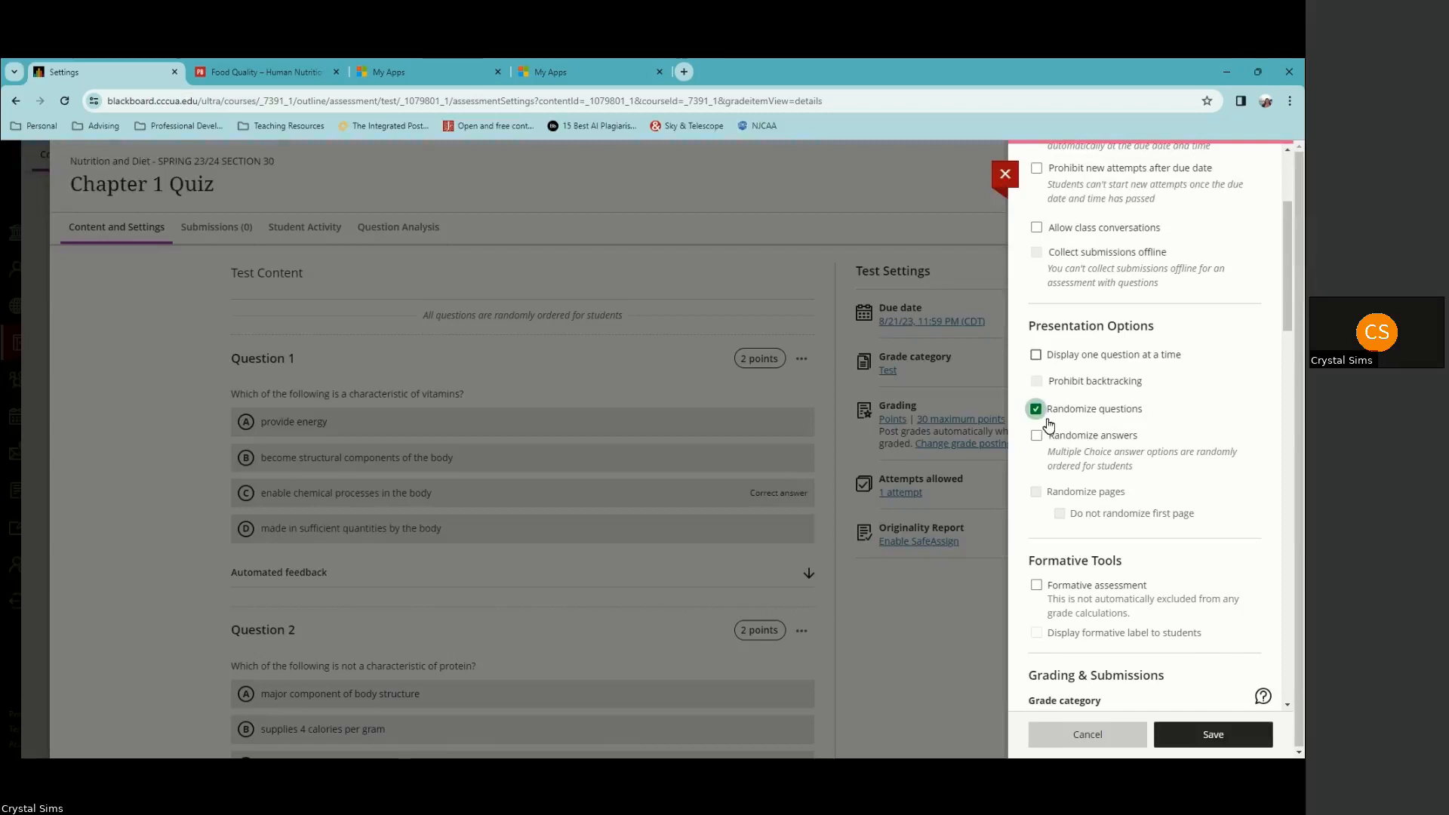
{"action": "left_click", "coordinate": [1037, 436]}
Step: Review the quiz's grading, assessment results, security and additional tool settings, and save the test settings
{"action": "scroll", "coordinate": [1187, 444], "scroll_direction": "down", "scroll_amount": 5}
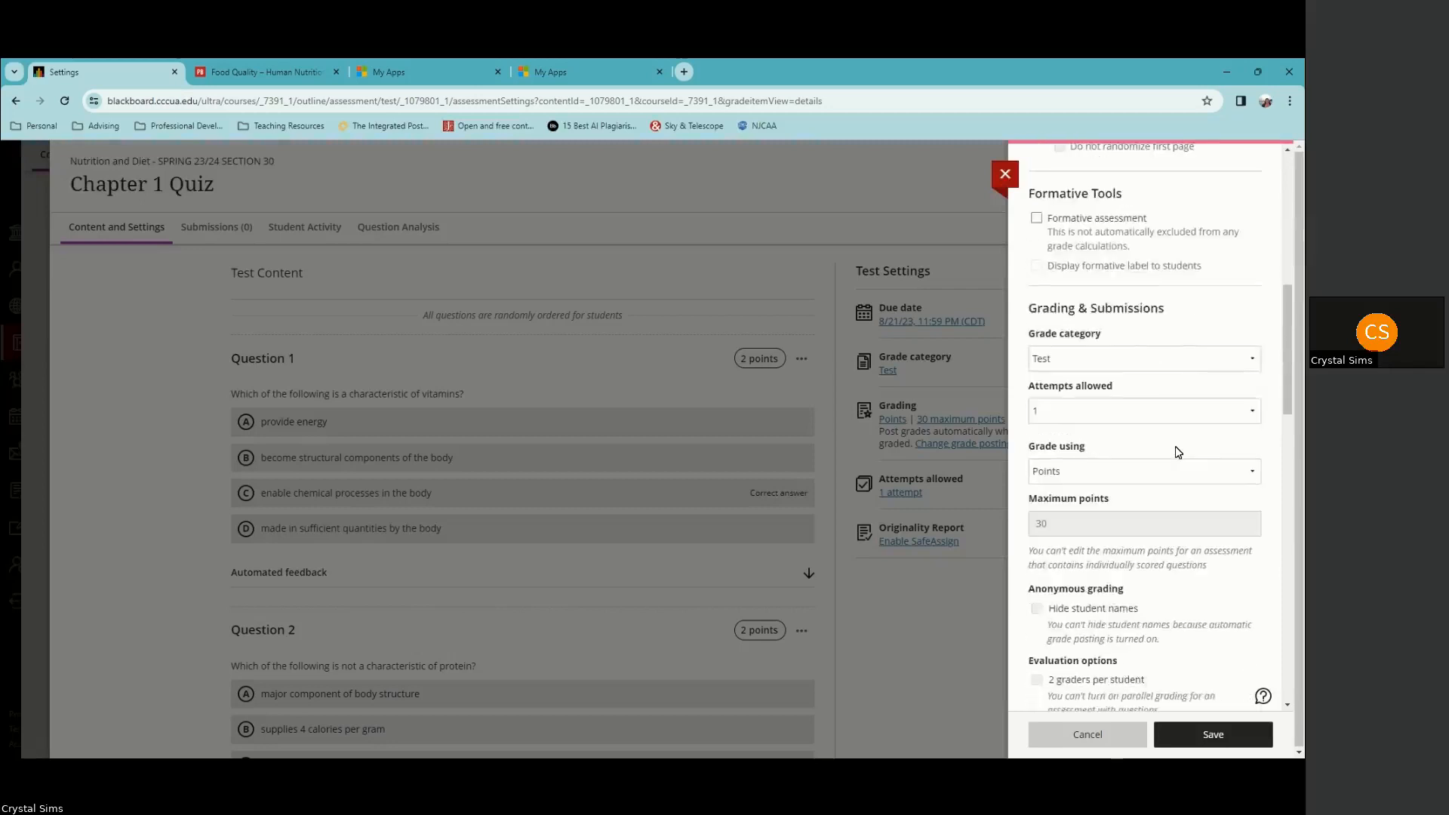
{"action": "scroll", "coordinate": [1178, 452], "scroll_direction": "down", "scroll_amount": 1}
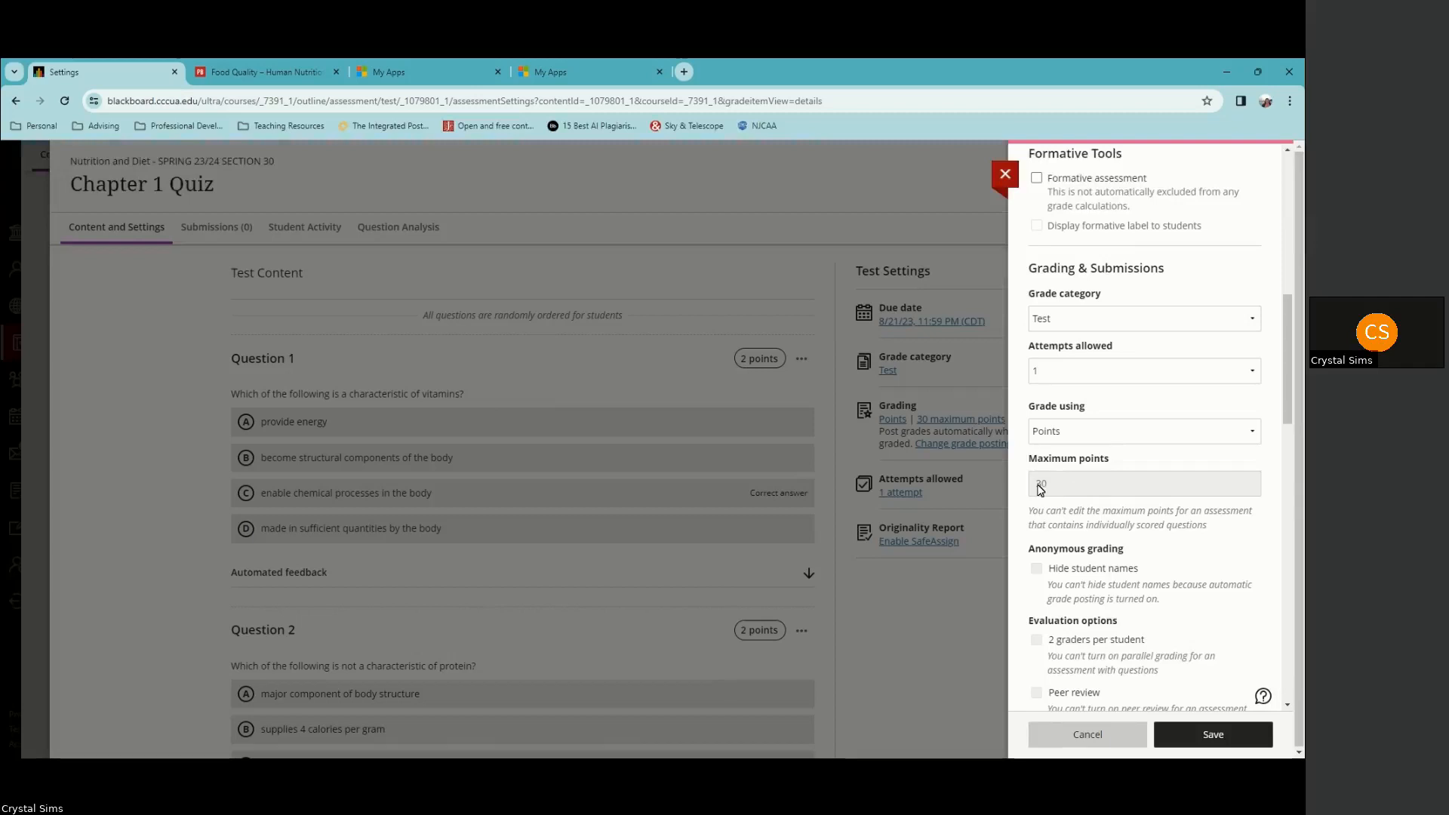
{"action": "scroll", "coordinate": [1146, 500], "scroll_direction": "down", "scroll_amount": 3}
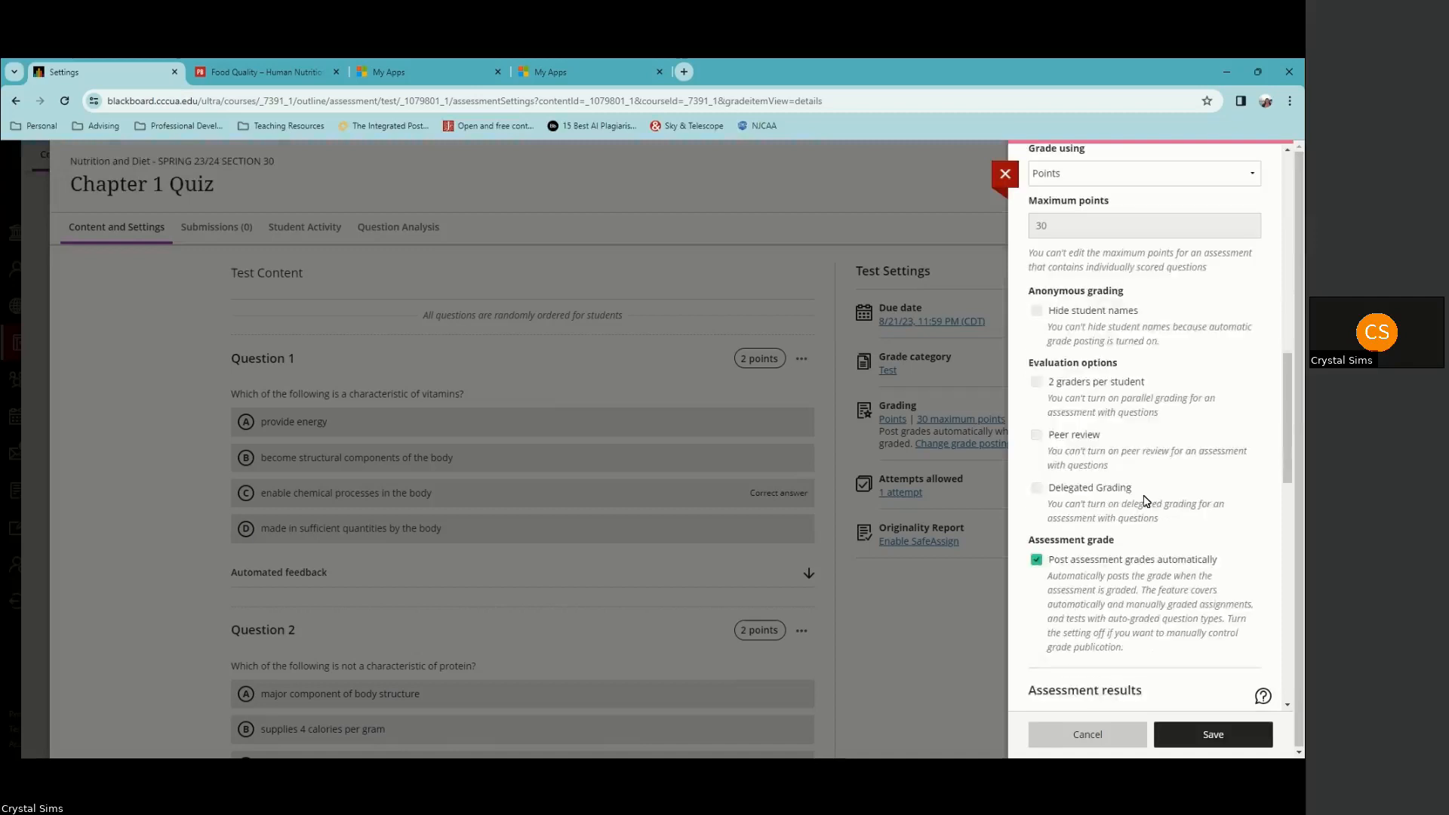
{"action": "scroll", "coordinate": [1147, 501], "scroll_direction": "down", "scroll_amount": 2}
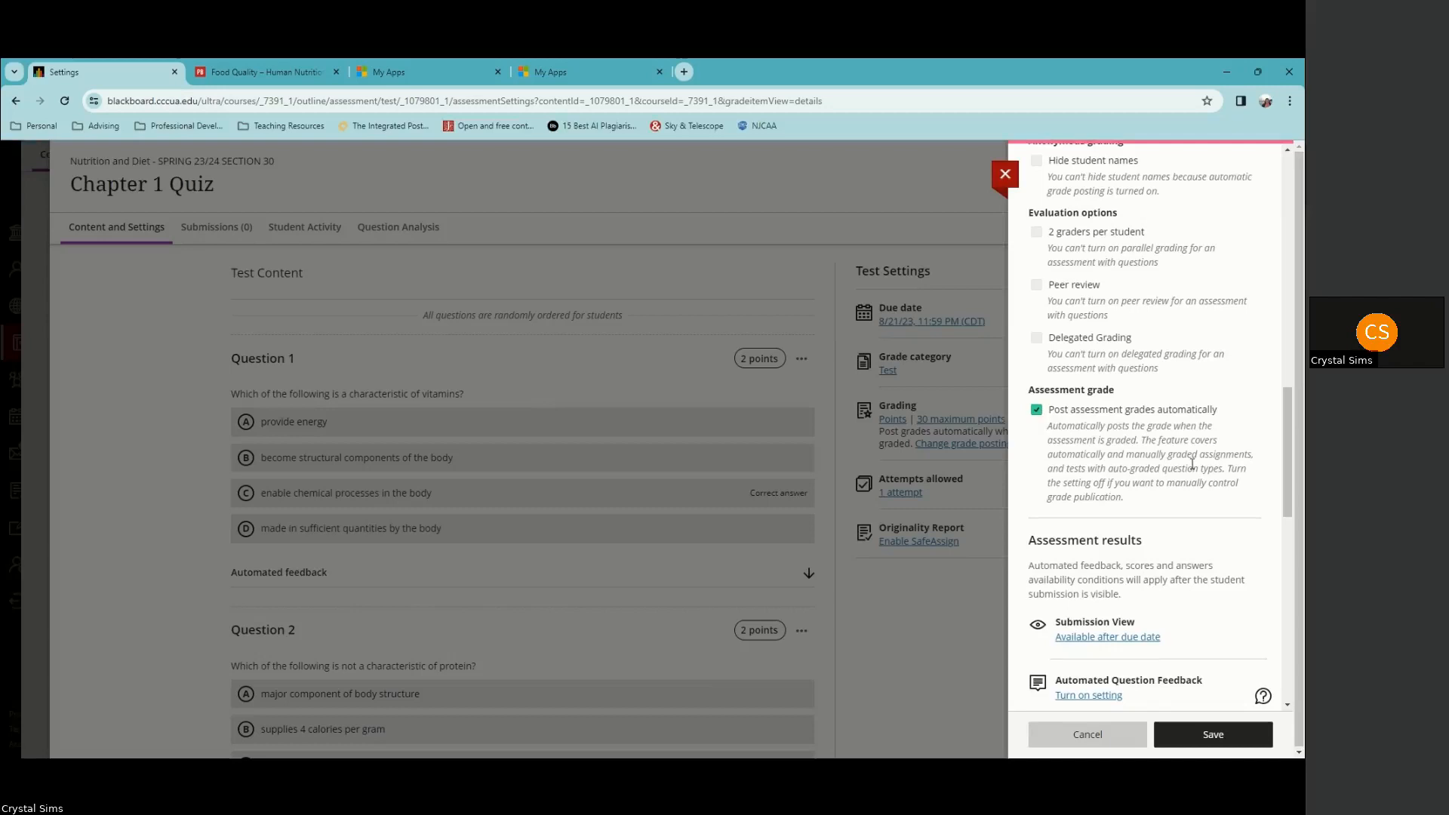
{"action": "scroll", "coordinate": [1192, 463], "scroll_direction": "down", "scroll_amount": 3}
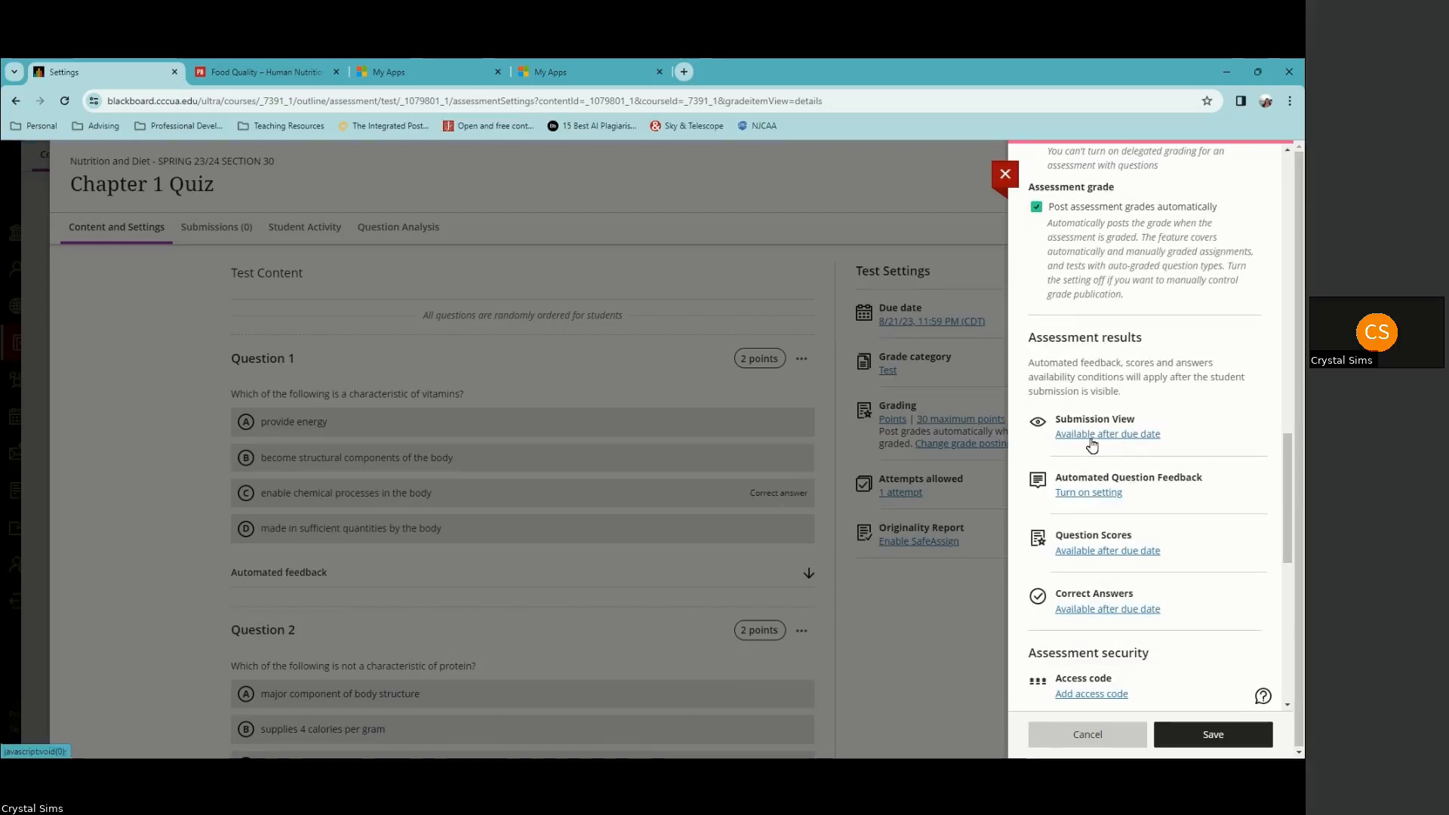
{"action": "scroll", "coordinate": [1157, 439], "scroll_direction": "down", "scroll_amount": 1}
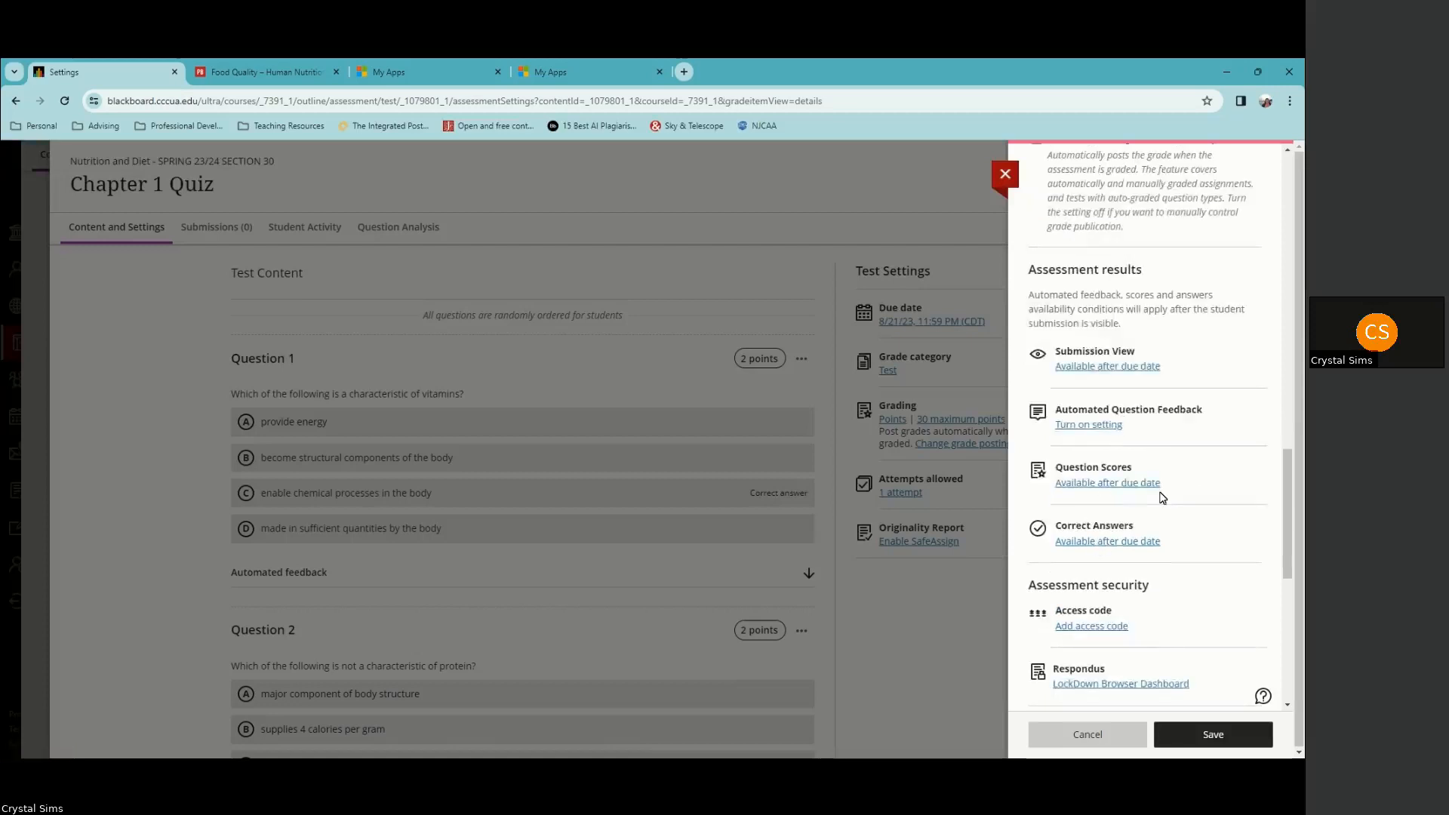
{"action": "scroll", "coordinate": [1160, 496], "scroll_direction": "down", "scroll_amount": 2}
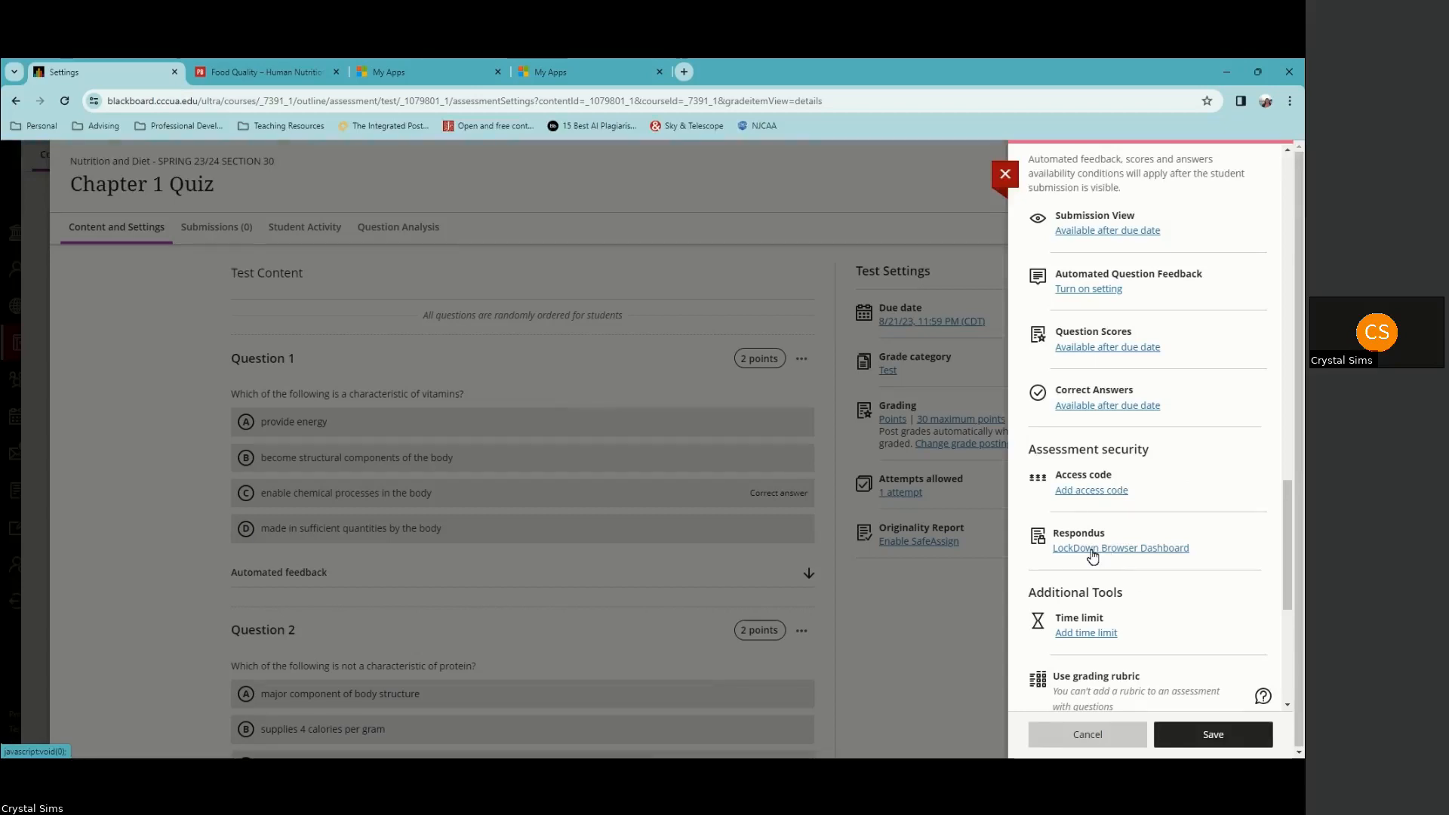
{"action": "scroll", "coordinate": [1083, 532], "scroll_direction": "down", "scroll_amount": 2}
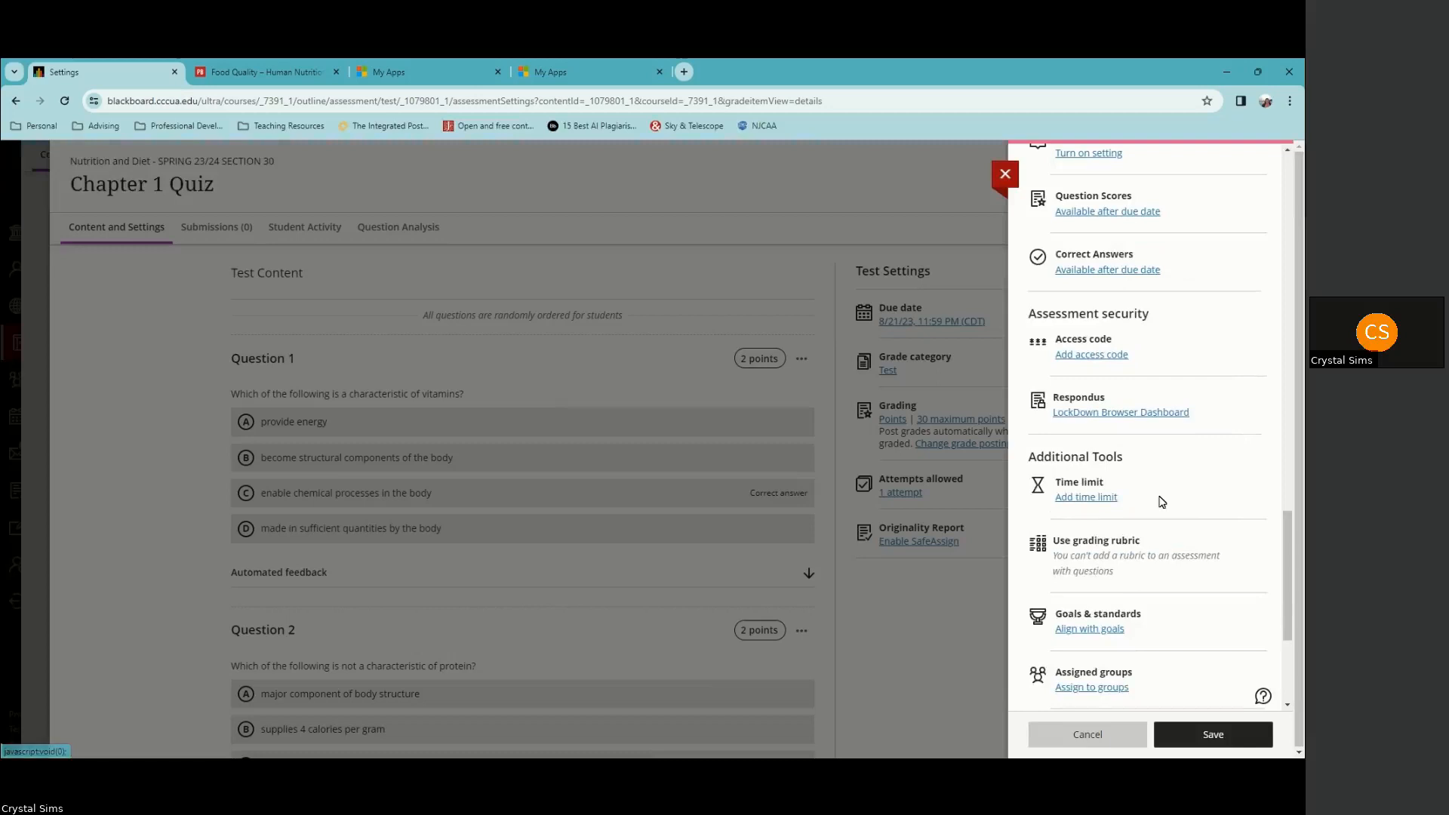
{"action": "scroll", "coordinate": [1162, 502], "scroll_direction": "down", "scroll_amount": 2}
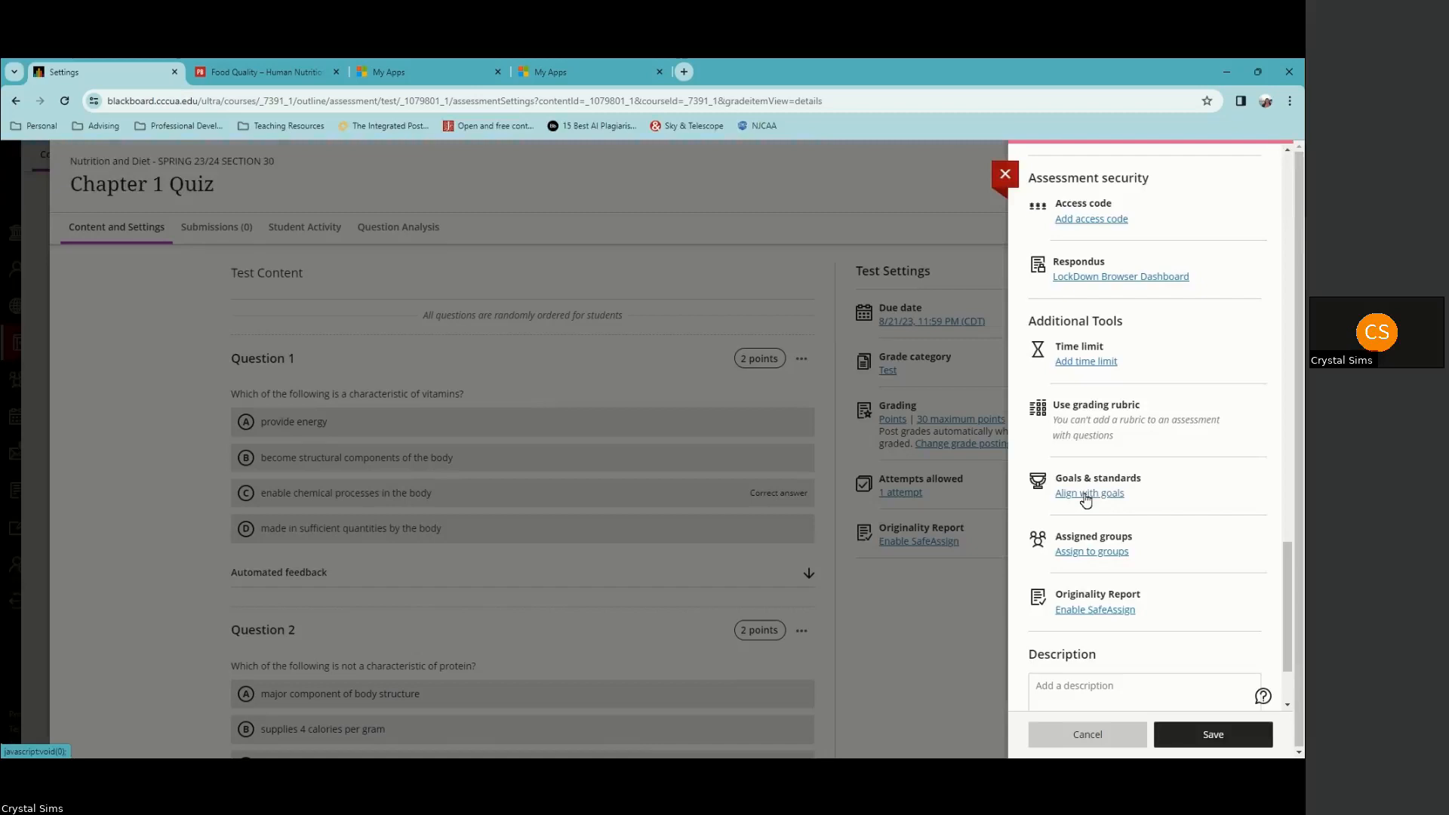
{"action": "scroll", "coordinate": [1085, 500], "scroll_direction": "down", "scroll_amount": 2}
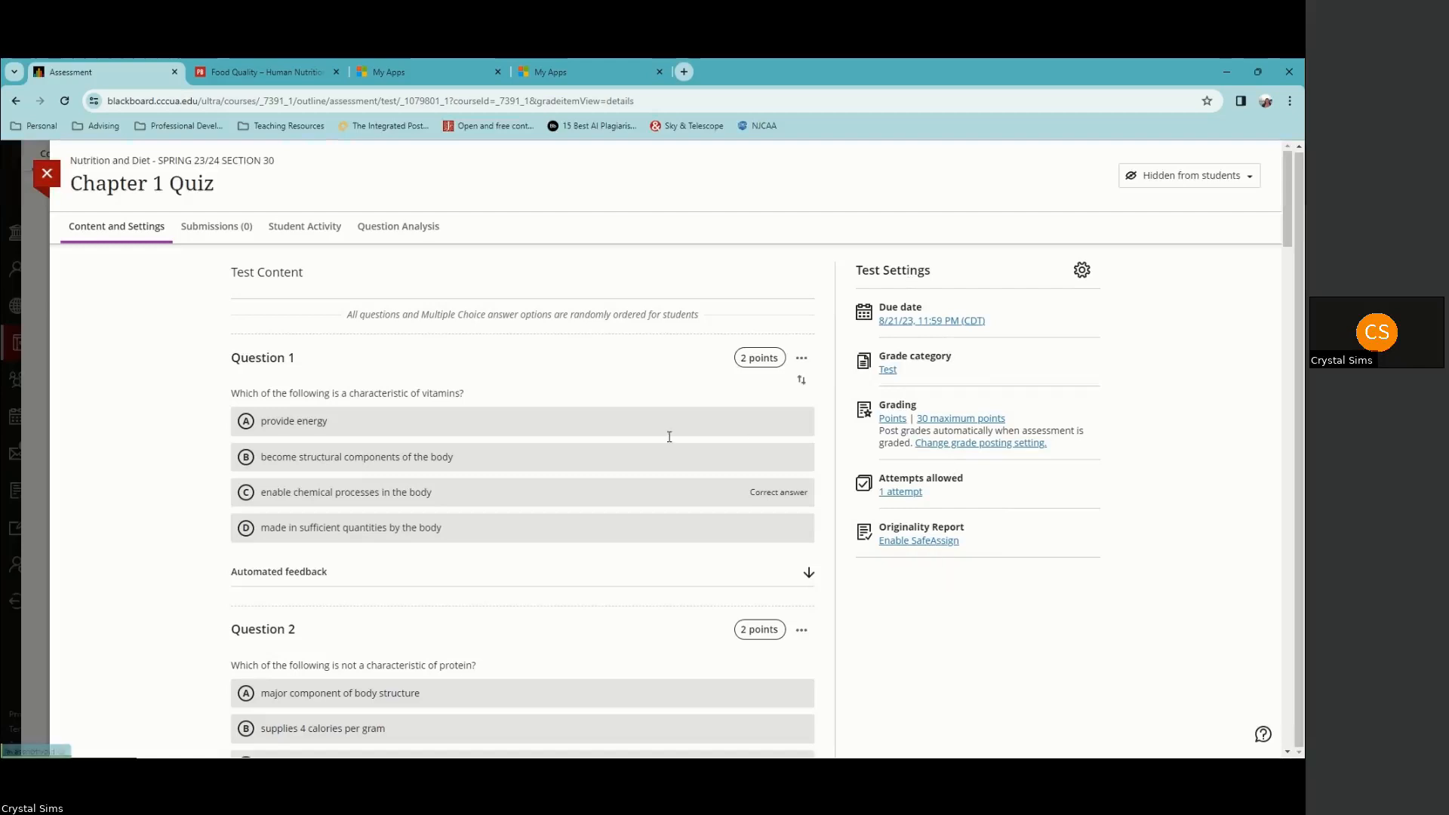
Step: Make the Chapter 1 Quiz visible to students and return to the course content
{"action": "left_click", "coordinate": [1177, 182]}
{"action": "left_click", "coordinate": [1174, 198]}
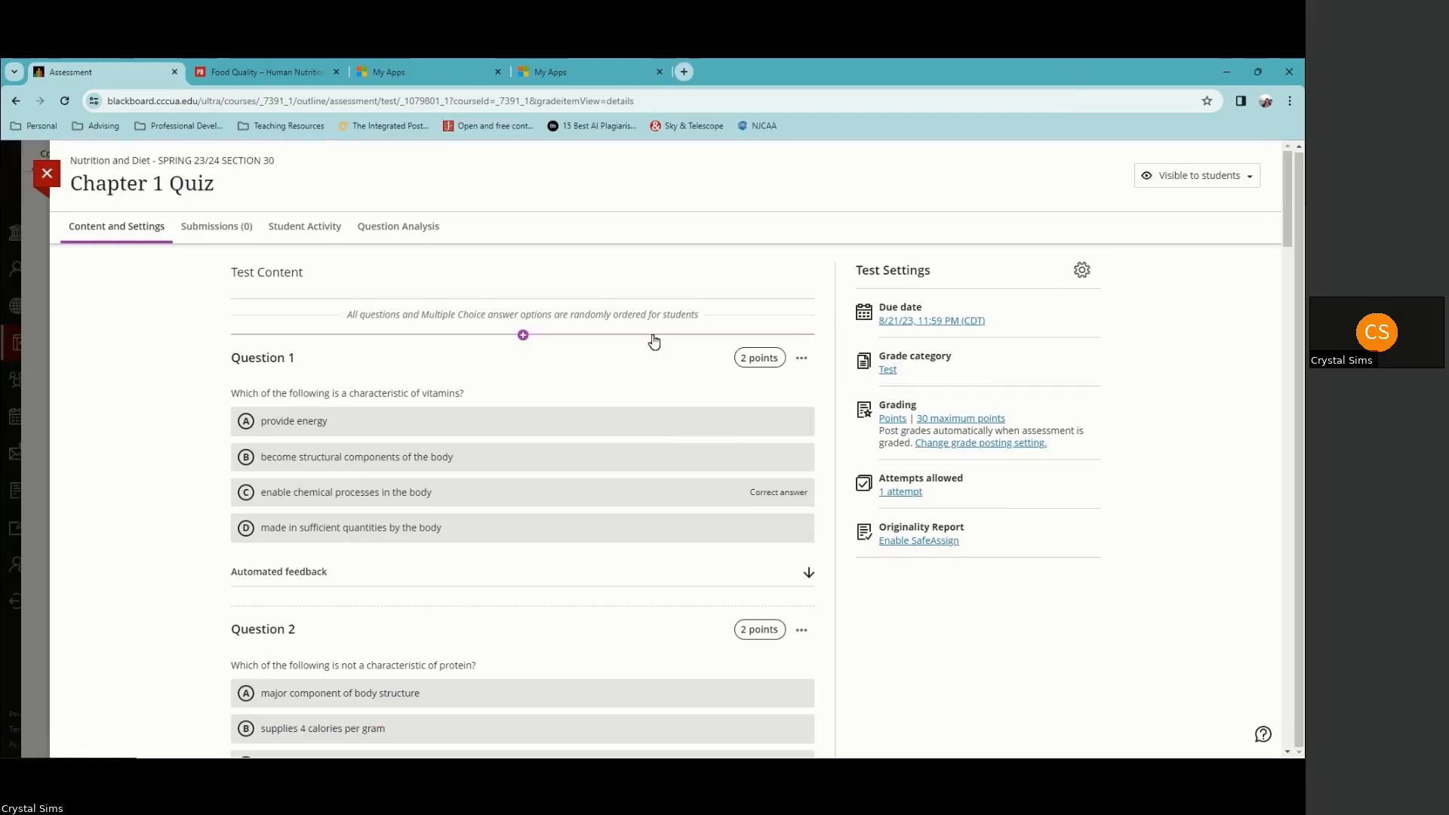
{"action": "left_click", "coordinate": [47, 179]}
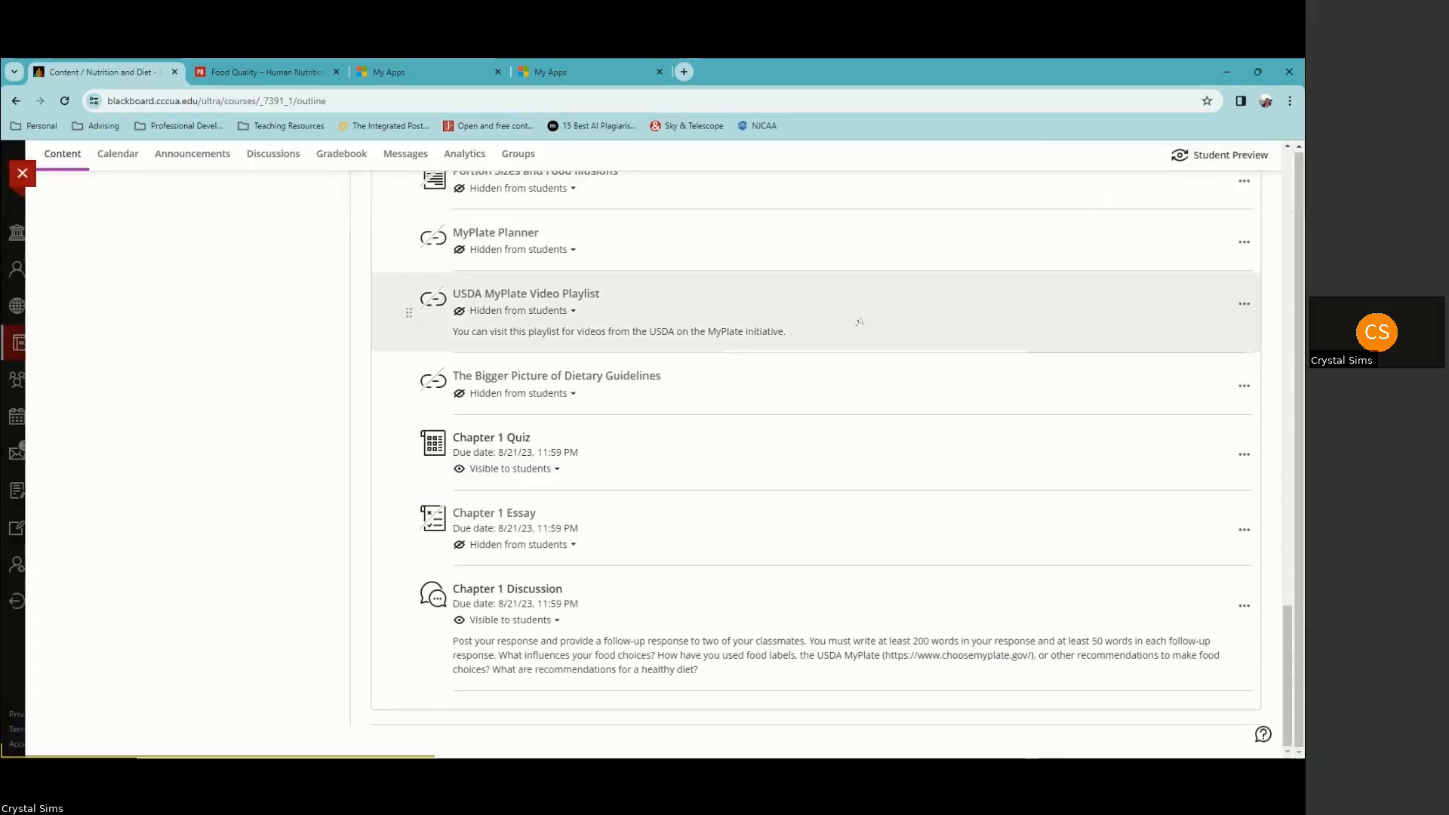
Step: Open the Chapter 1 Essay, view its maximum points setting, and leave the settings without saving
{"action": "left_click", "coordinate": [507, 515]}
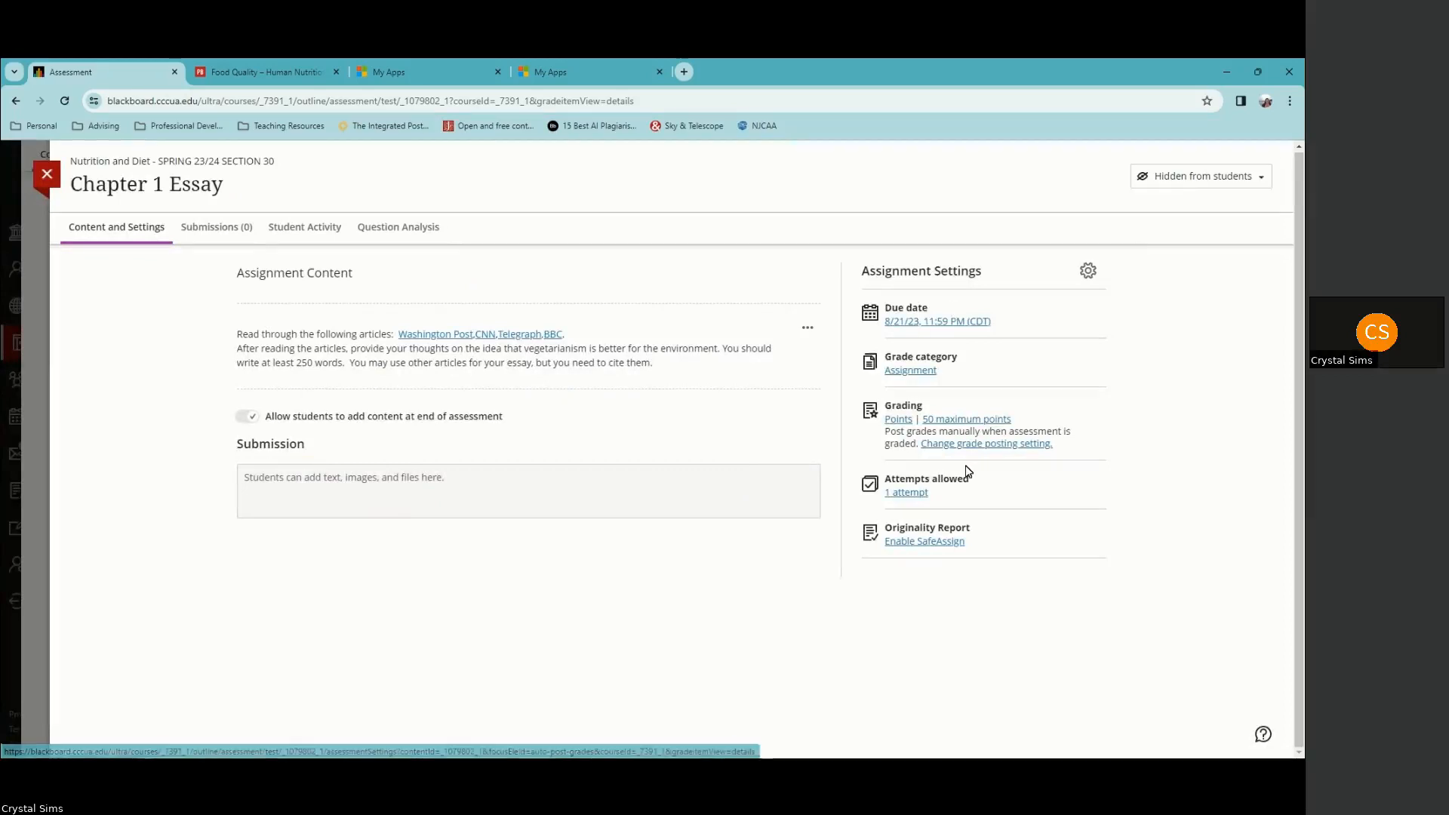
{"action": "left_click", "coordinate": [964, 420]}
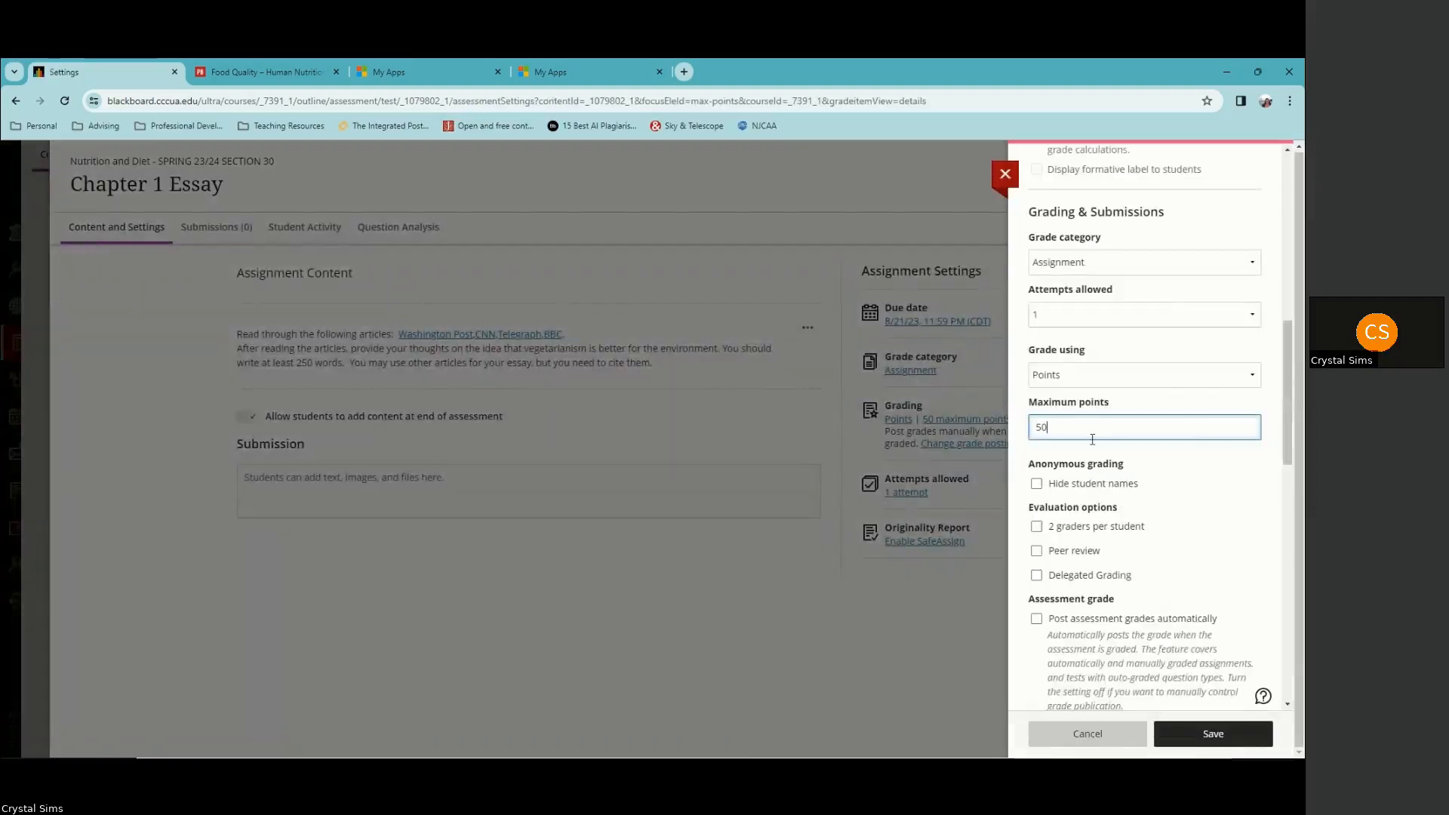
{"action": "left_click", "coordinate": [1102, 735]}
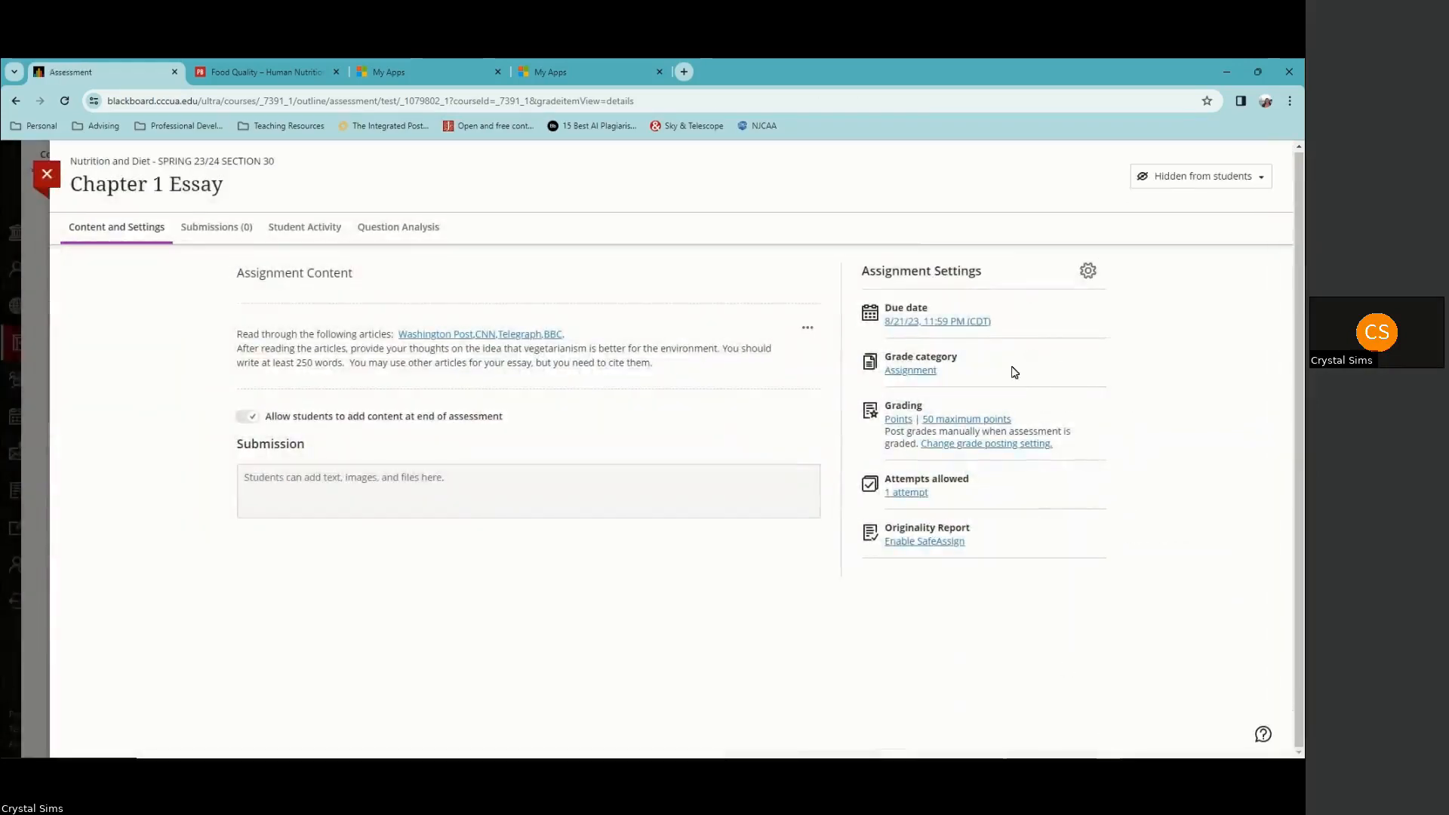
Step: Reopen the Chapter 1 Essay's assignment settings and start creating a new grading rubric for it
{"action": "left_click", "coordinate": [1087, 270]}
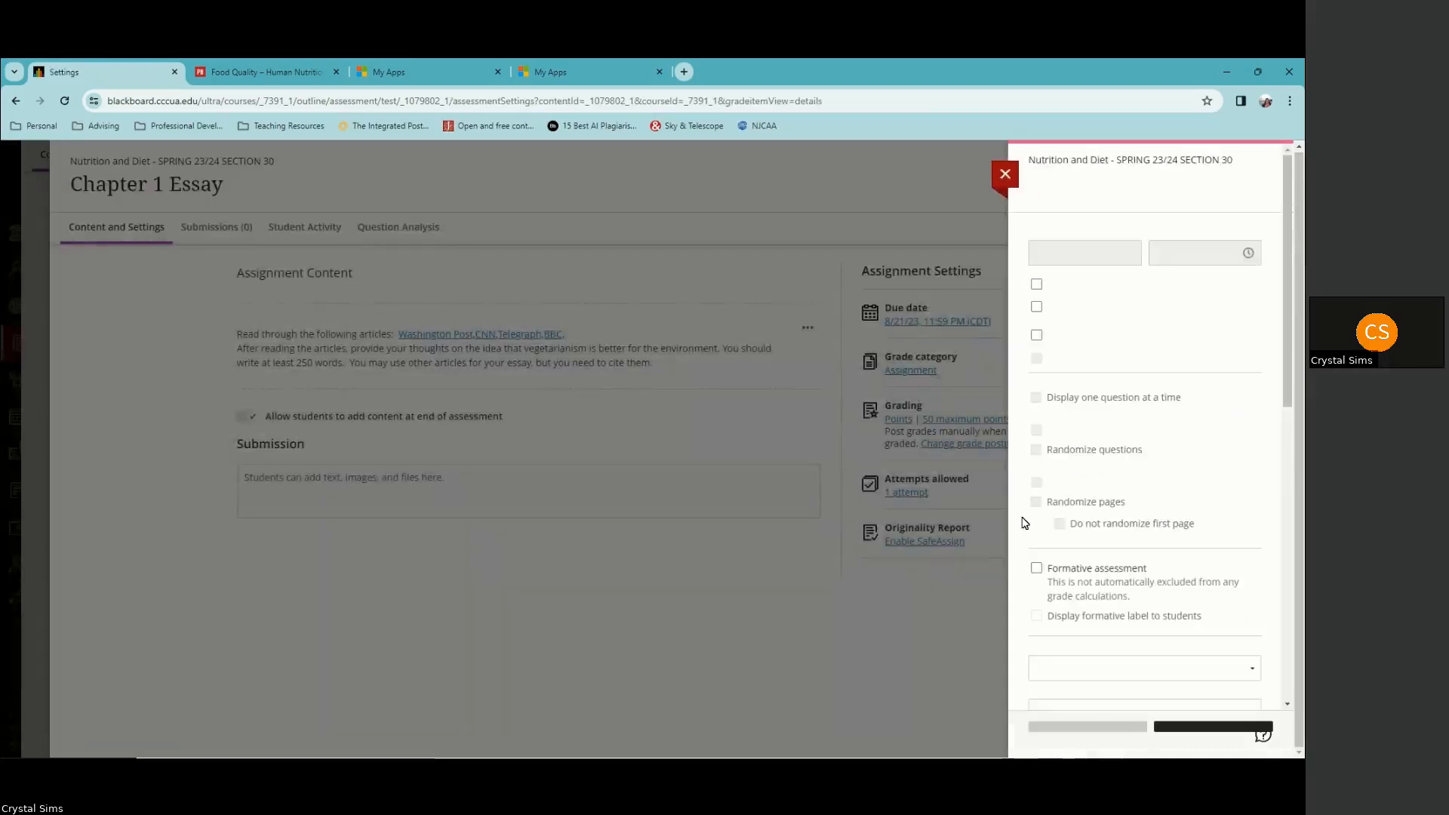
{"action": "scroll", "coordinate": [1132, 502], "scroll_direction": "down", "scroll_amount": 5}
{"action": "scroll", "coordinate": [1134, 509], "scroll_direction": "down", "scroll_amount": 8}
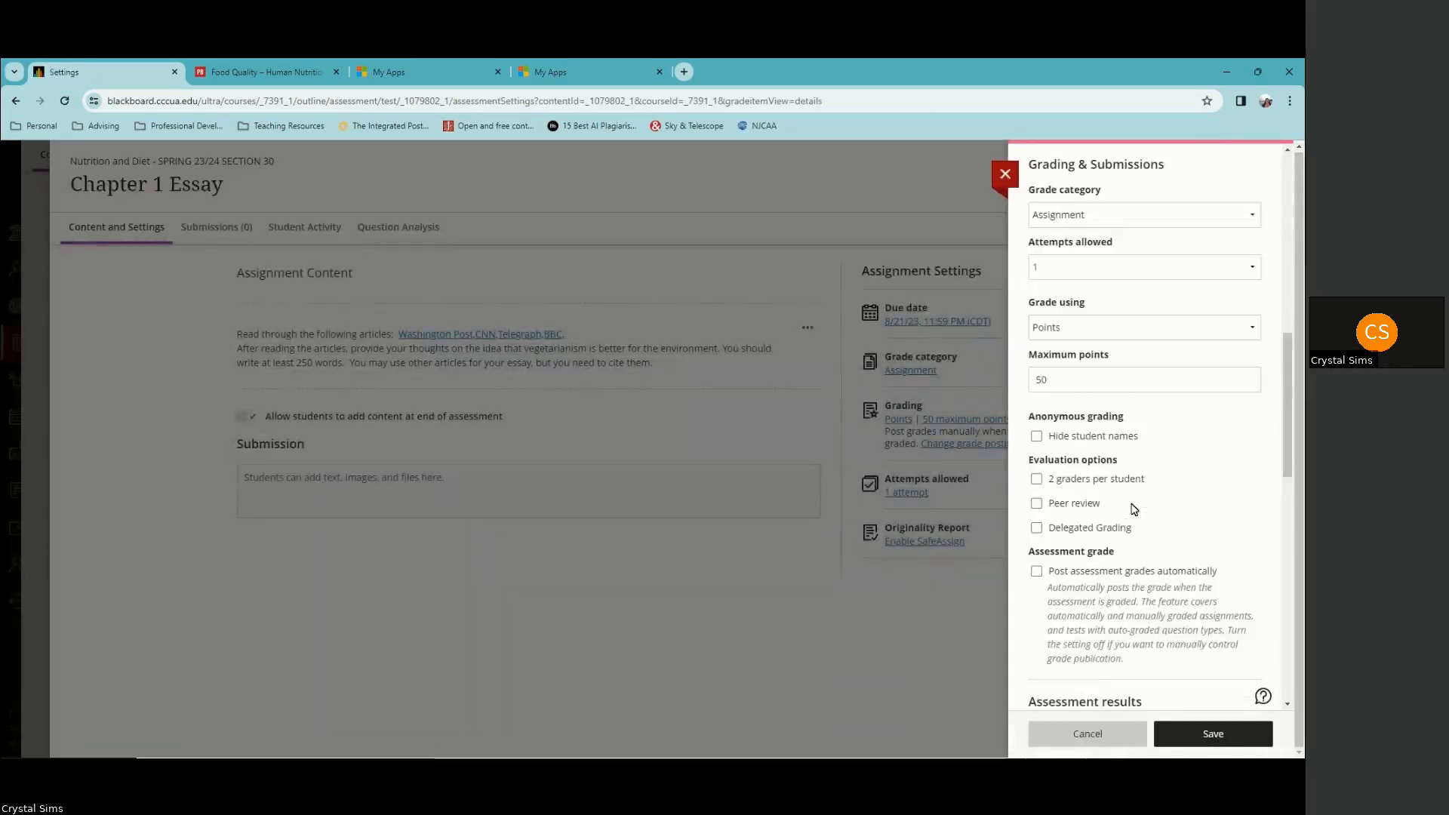
{"action": "scroll", "coordinate": [1132, 510], "scroll_direction": "down", "scroll_amount": 5}
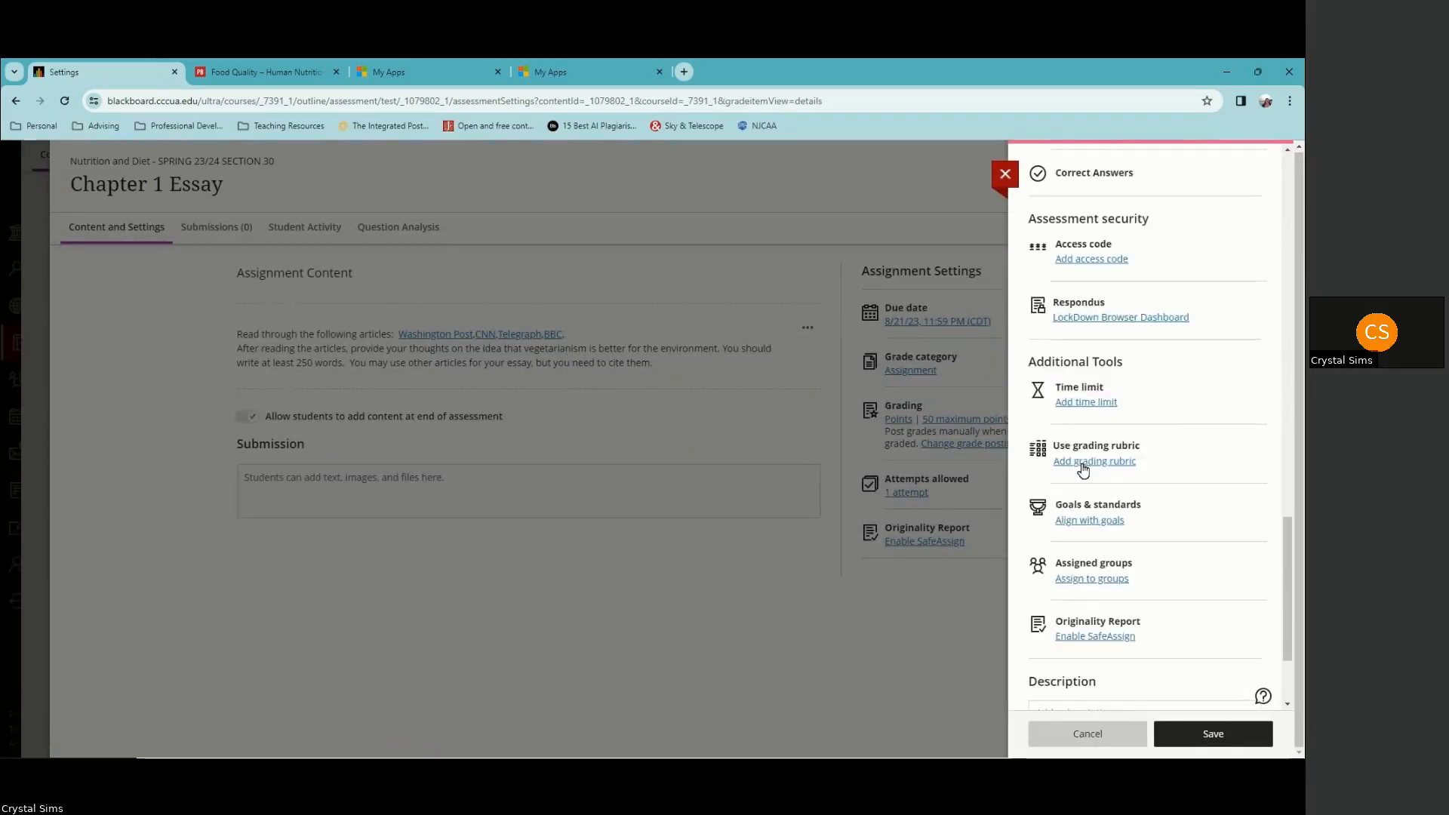
{"action": "left_click", "coordinate": [1083, 468]}
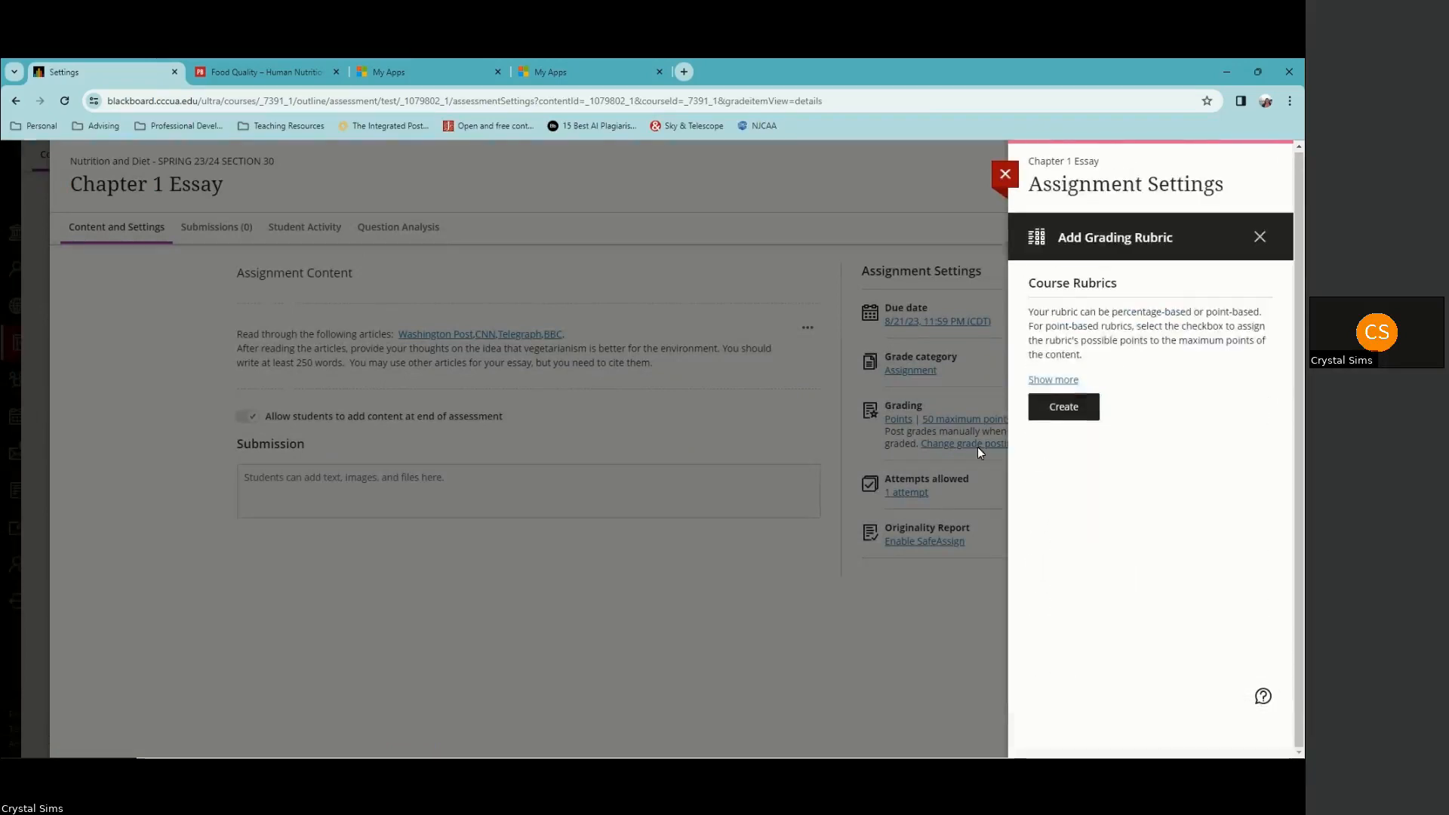
{"action": "left_click", "coordinate": [1064, 410]}
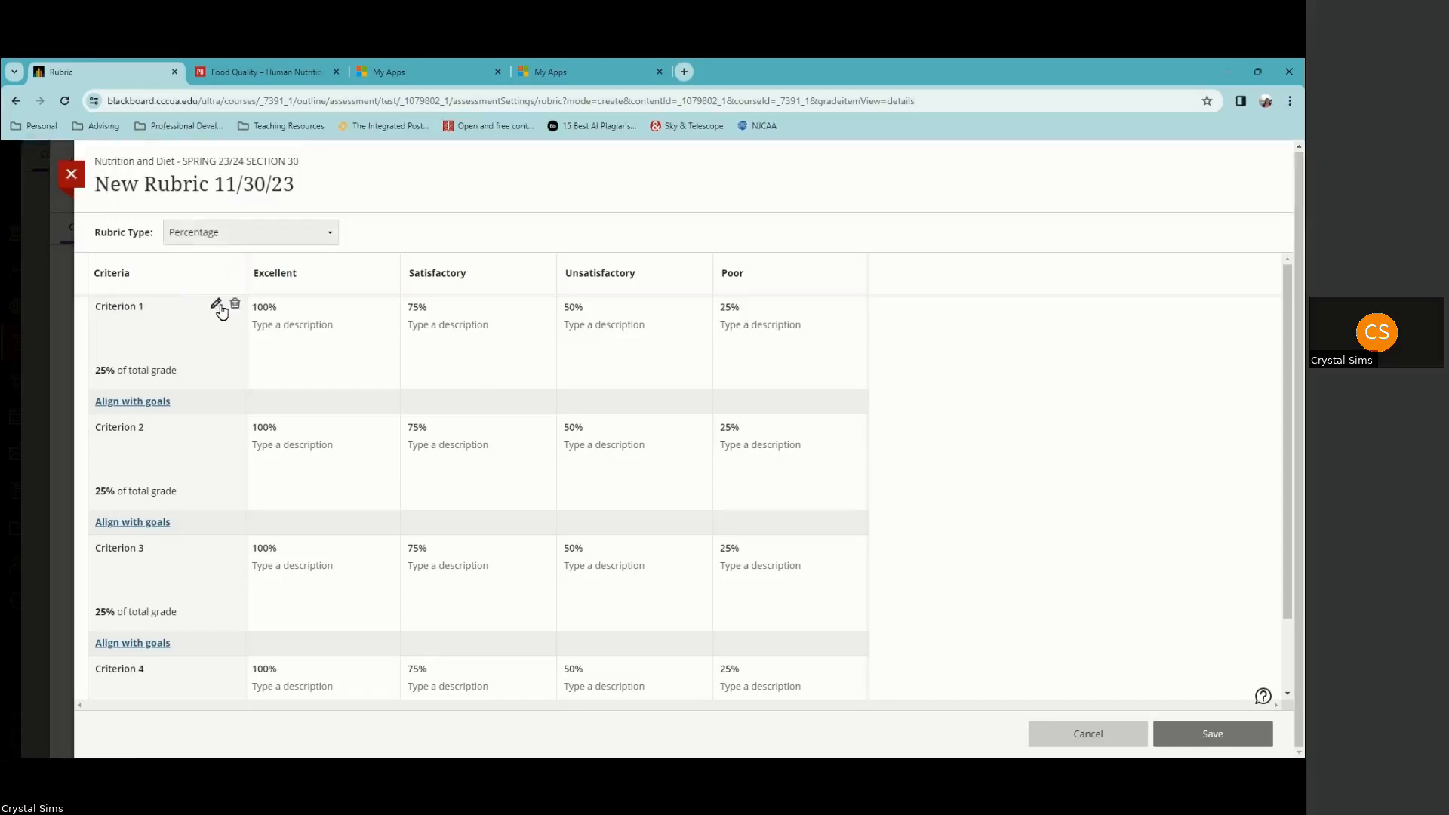
Step: Rename the rubric's first criterion "Content" and the second criterion "Citations"
{"action": "left_click", "coordinate": [217, 304]}
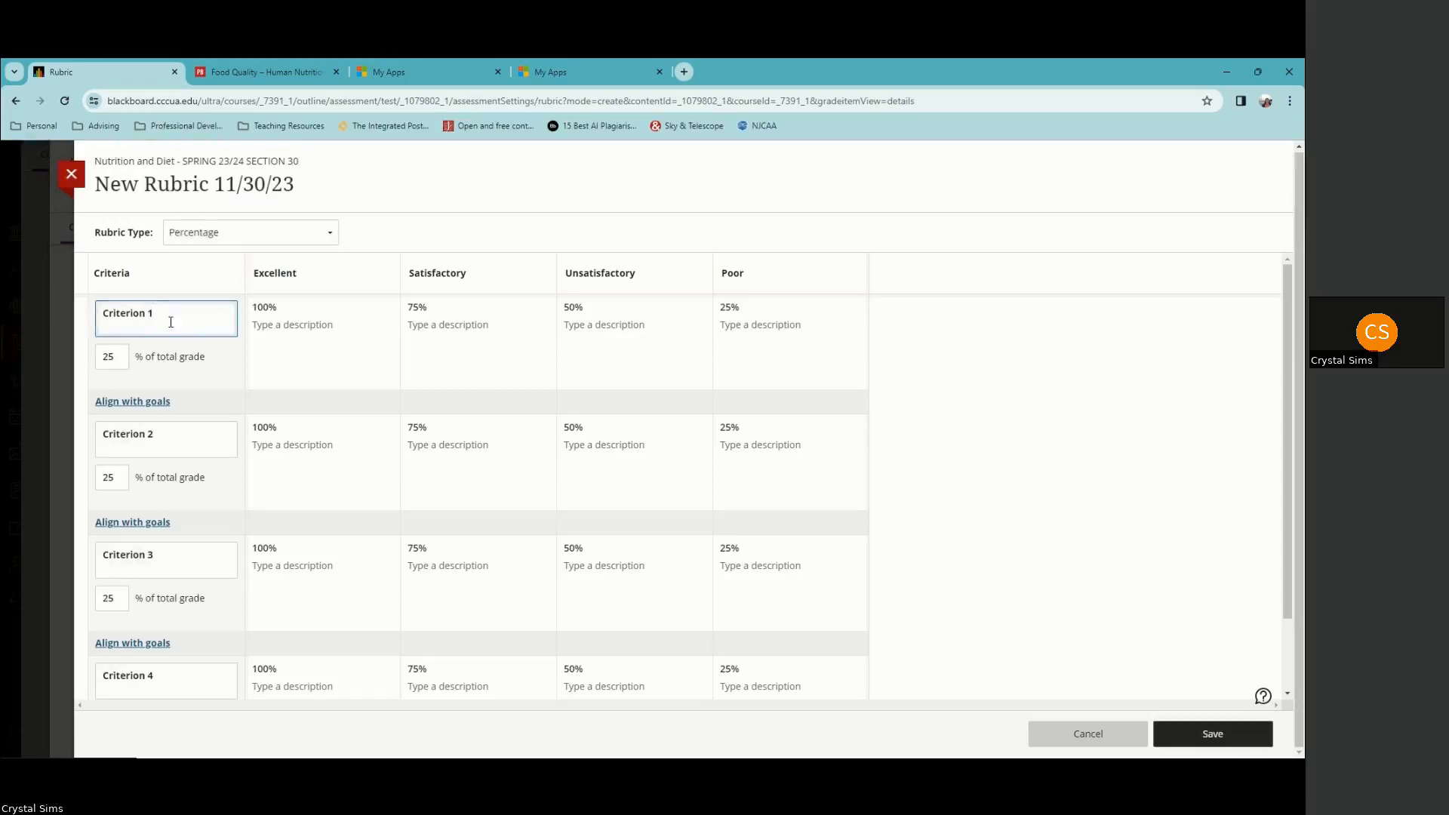
{"action": "left_click_drag", "start_coordinate": [161, 314], "coordinate": [105, 317]}
{"action": "type", "text": "Content"}
{"action": "left_click_drag", "start_coordinate": [174, 443], "coordinate": [97, 434]}
{"action": "type", "text": "Citatiopns"}
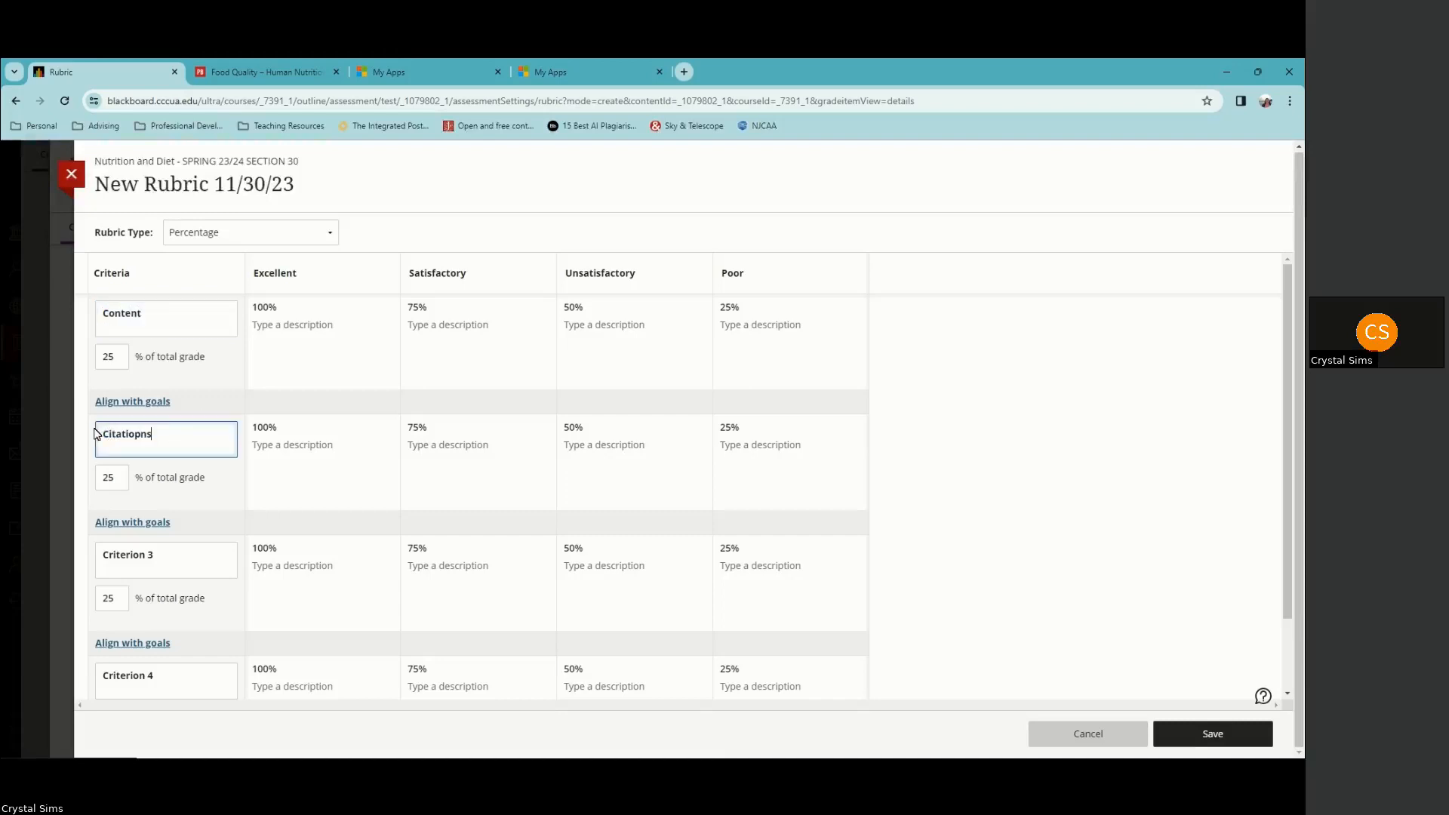
{"action": "key", "text": "BackSpace"}
{"action": "key", "text": "BackSpace"}
{"action": "type", "text": "ns"}
{"action": "left_click", "coordinate": [206, 502]}
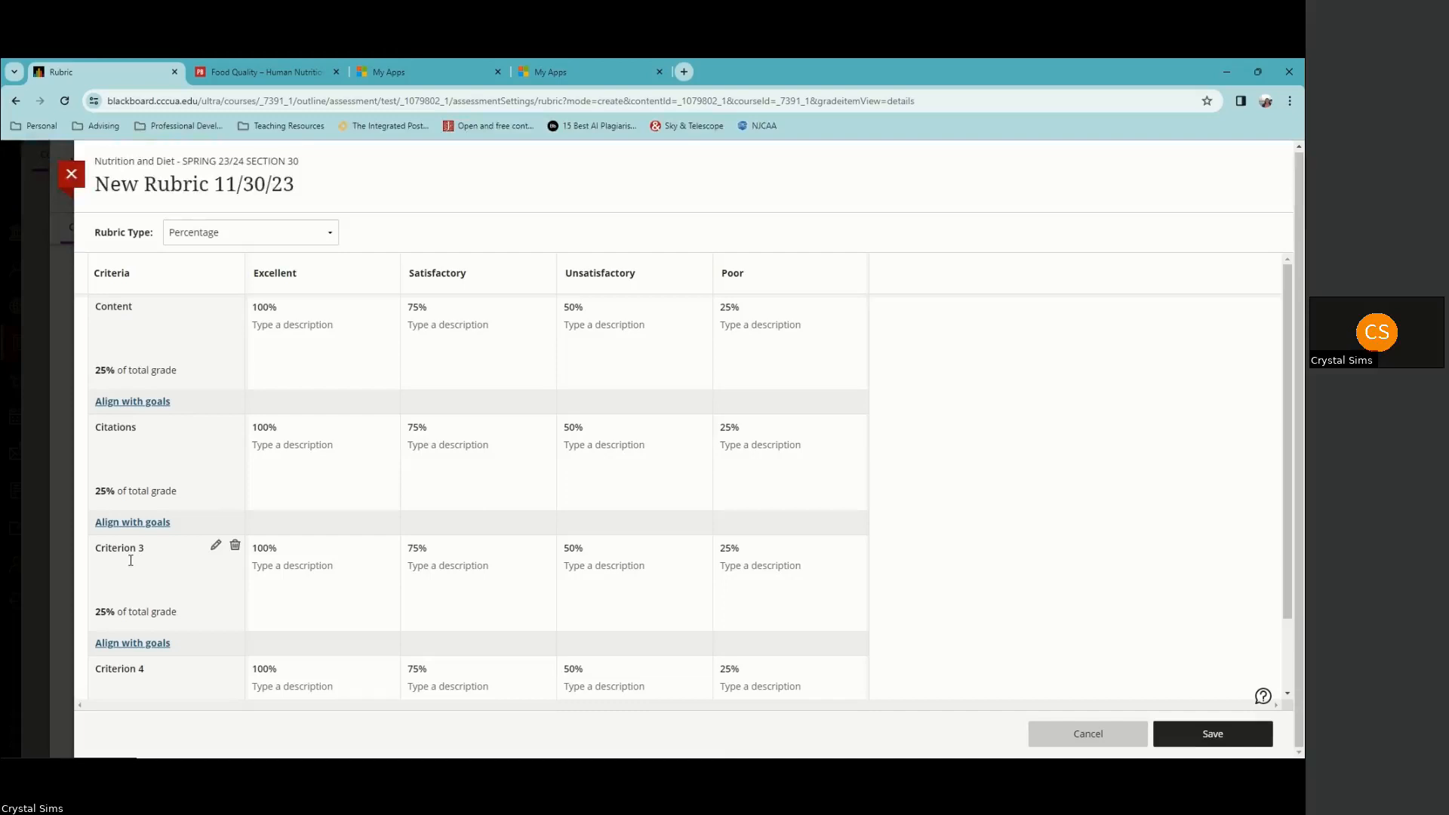
Step: Delete Criterion 3 and the Excellent achievement level from the rubric
{"action": "left_click", "coordinate": [234, 545]}
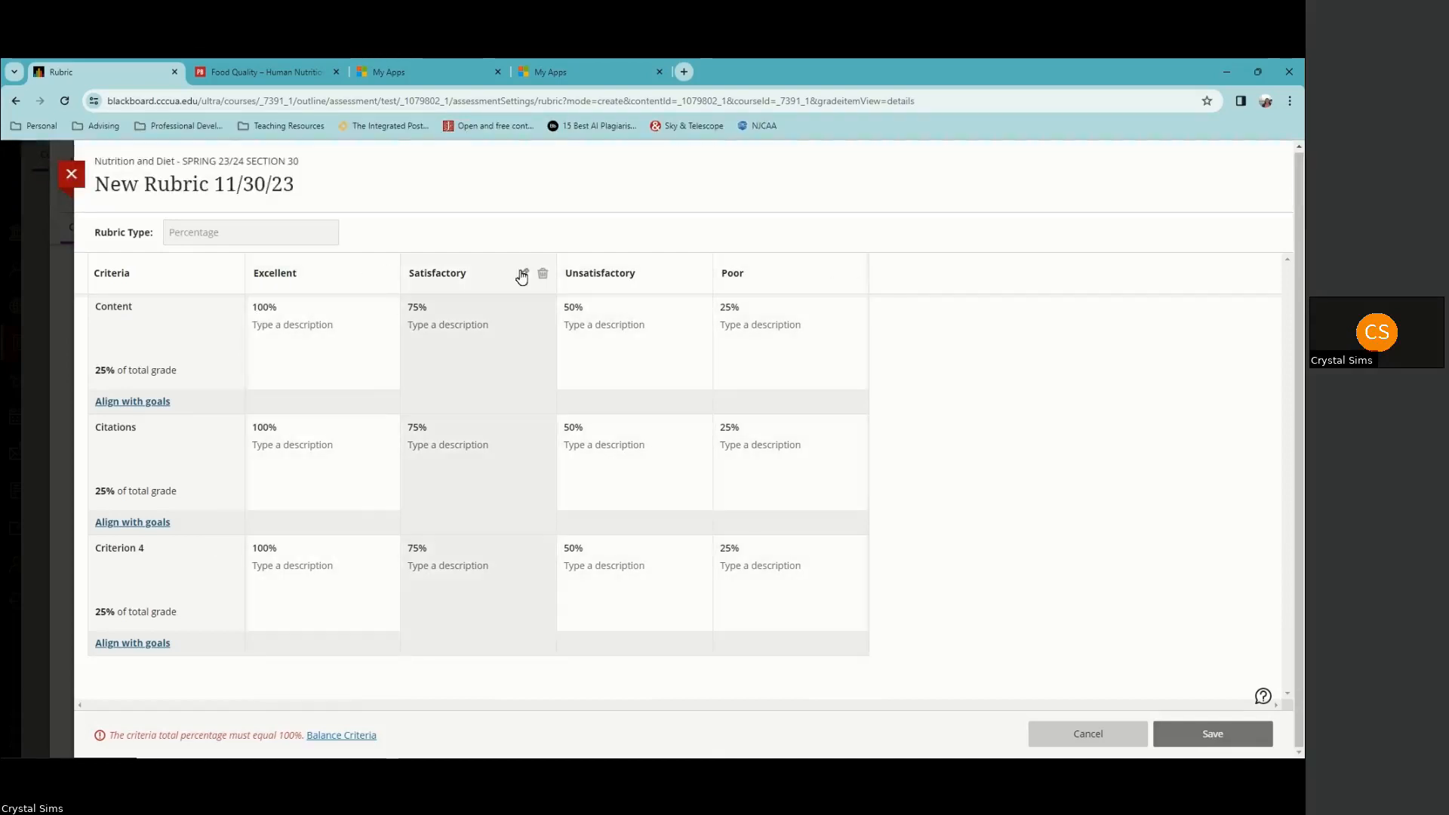
{"action": "left_click", "coordinate": [389, 276]}
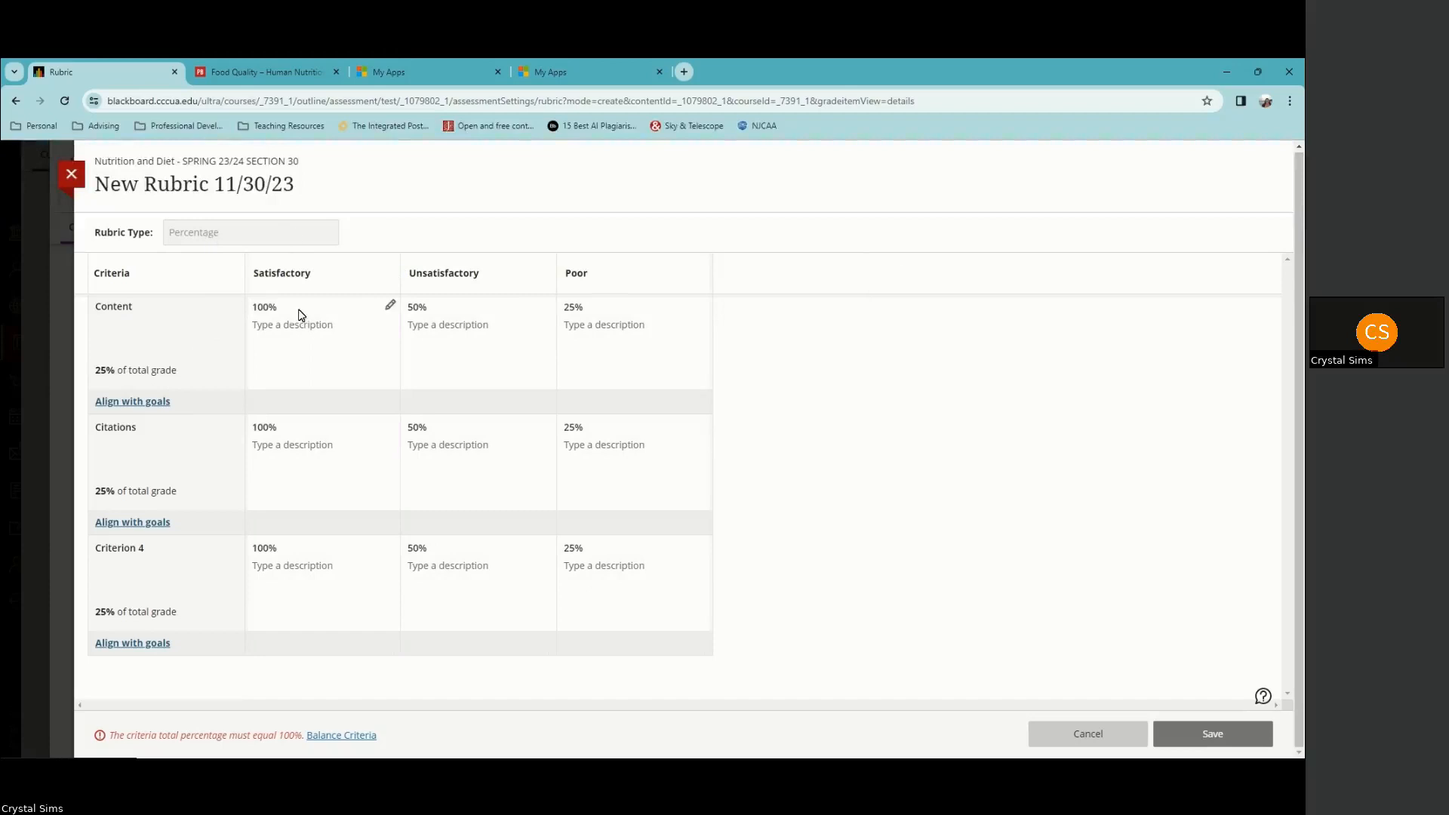
Step: Balance the rubric's criteria percentages and change the rubric type to Points Range
{"action": "left_click", "coordinate": [393, 308]}
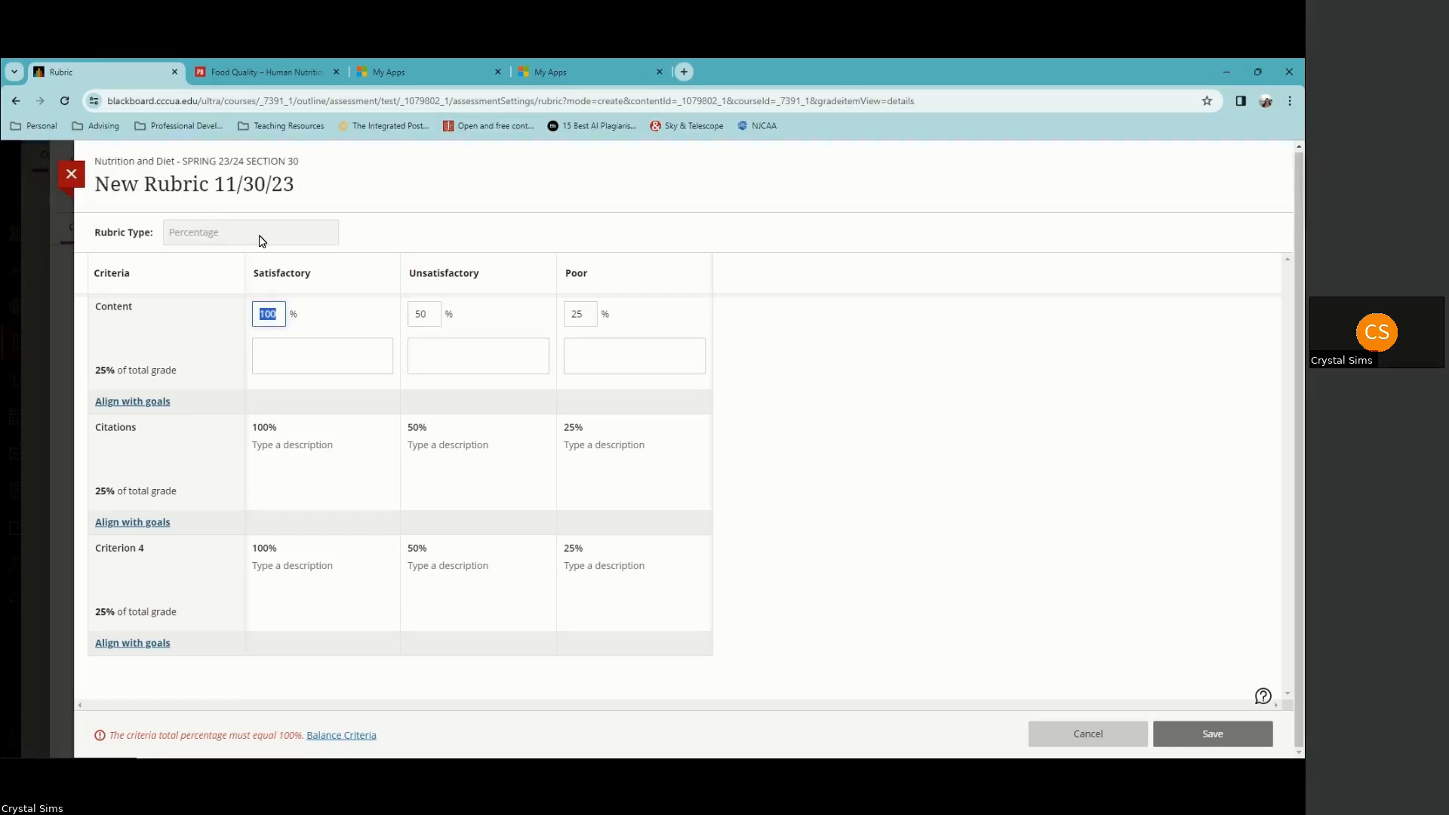
{"action": "left_click", "coordinate": [337, 736]}
{"action": "left_click", "coordinate": [234, 234]}
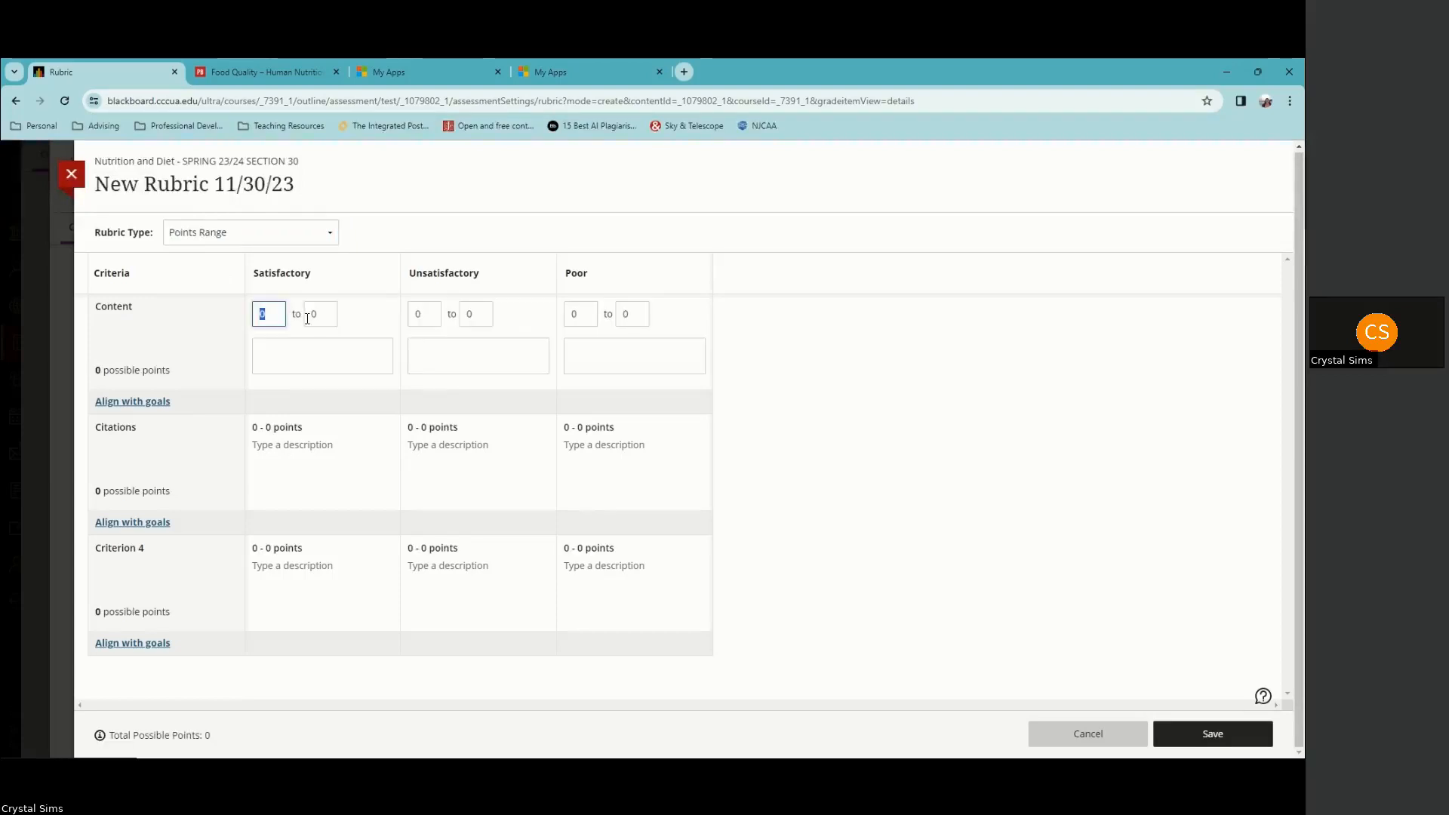
Step: Set the Content criterion's point ranges to 5–10 for Satisfactory, 3–4 for Unsatisfactory and 0–2 for Poor
{"action": "type", "text": "5"}
{"action": "left_click", "coordinate": [307, 318]}
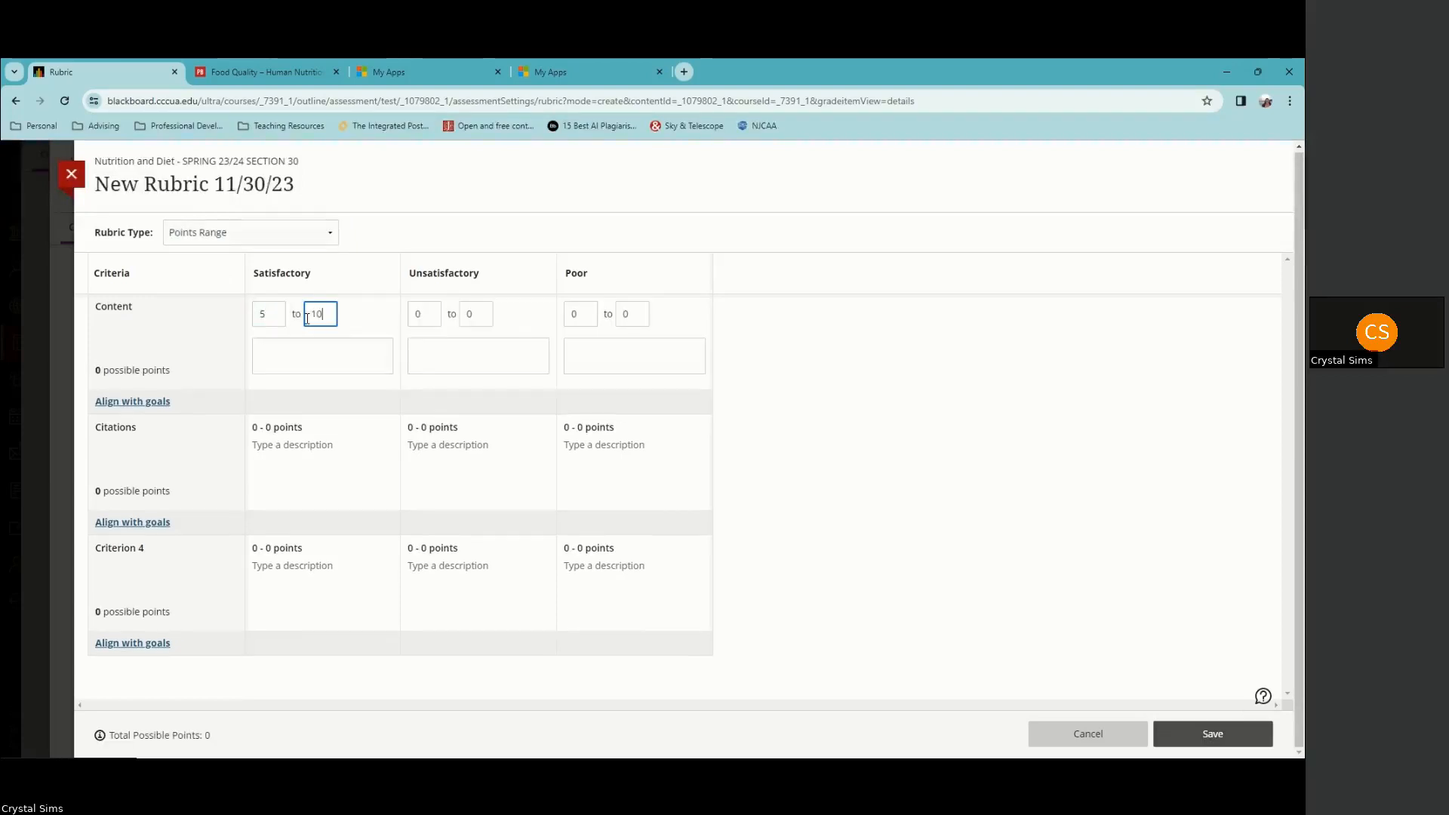
{"action": "type", "text": "10"}
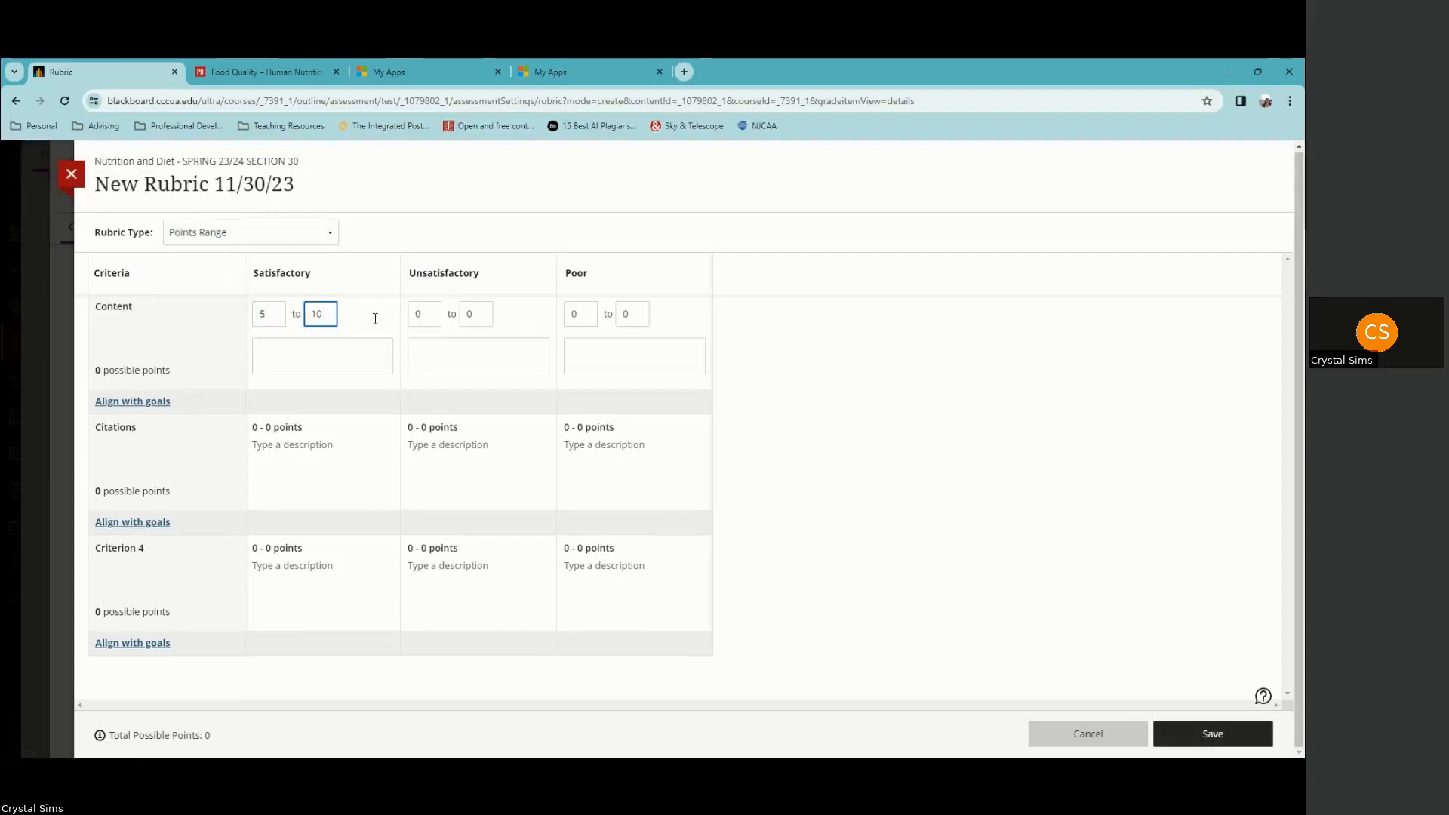
{"action": "left_click", "coordinate": [438, 317]}
{"action": "type", "text": "3"}
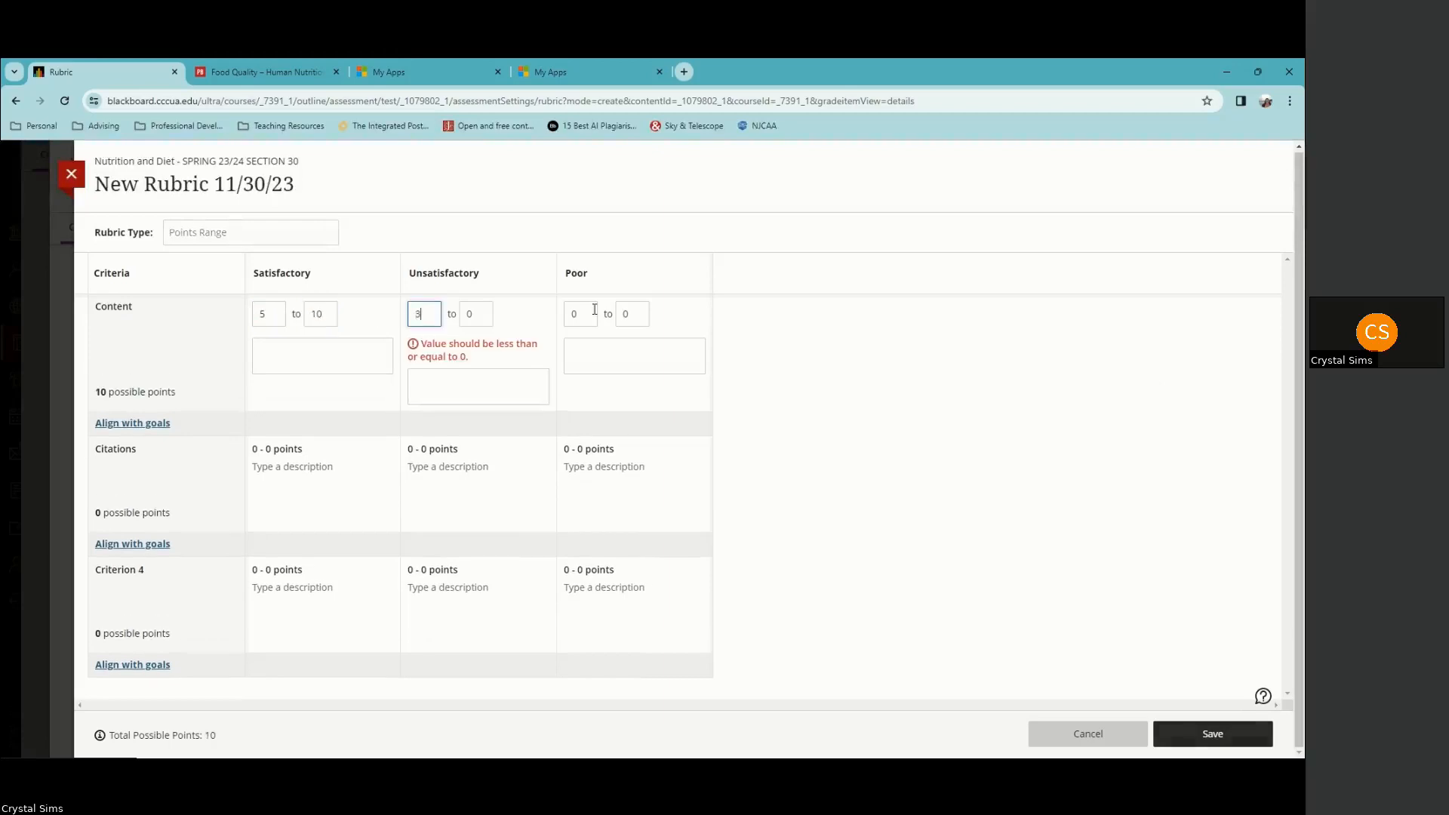
{"action": "key", "text": "Tab"}
{"action": "type", "text": "4"}
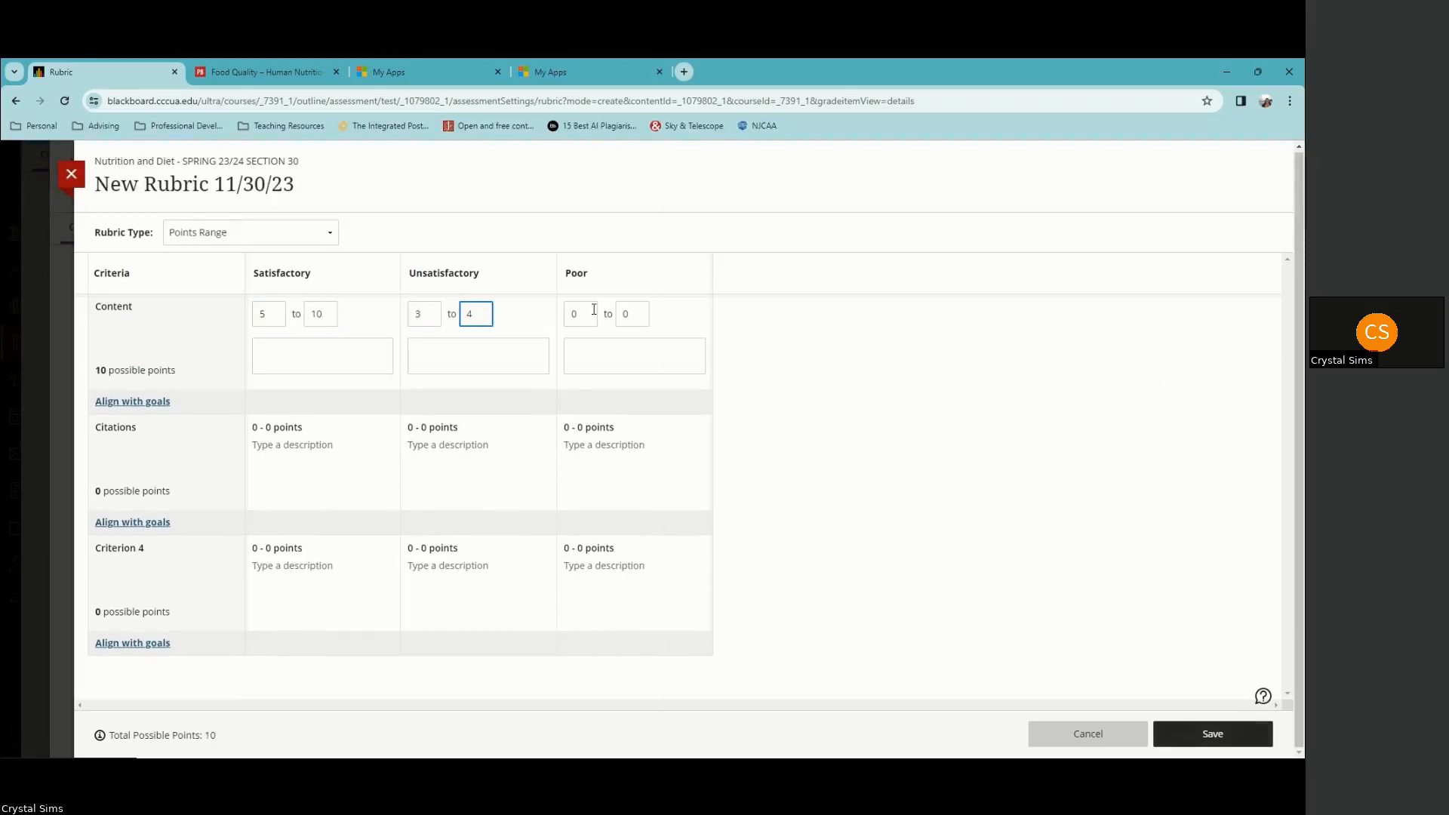
{"action": "left_click", "coordinate": [644, 317]}
{"action": "type", "text": "2"}
{"action": "left_click", "coordinate": [290, 362]}
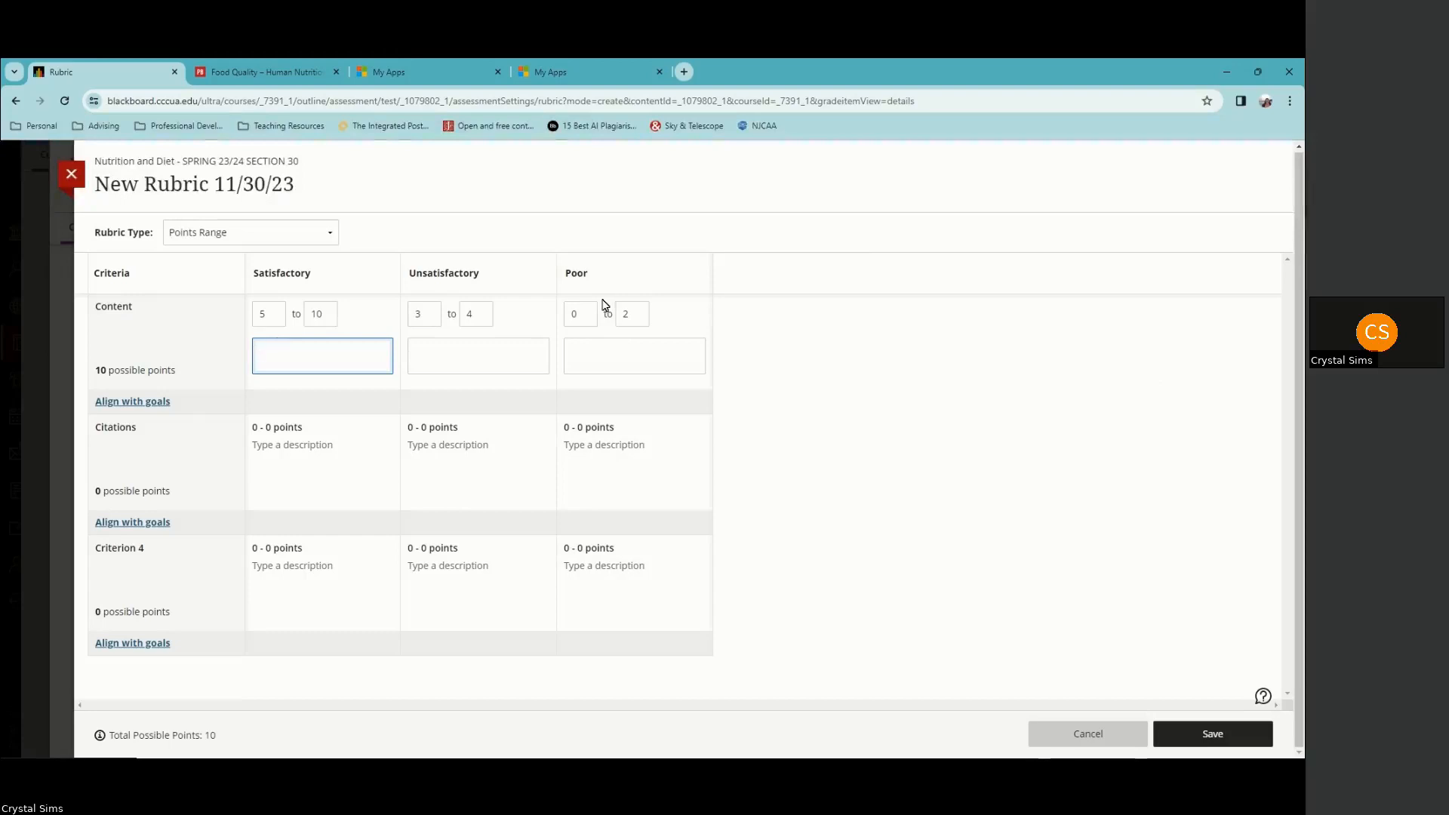
Step: Discard the new rubric's changes, then close the assignment settings and the Chapter 1 Essay
{"action": "left_click", "coordinate": [1082, 741]}
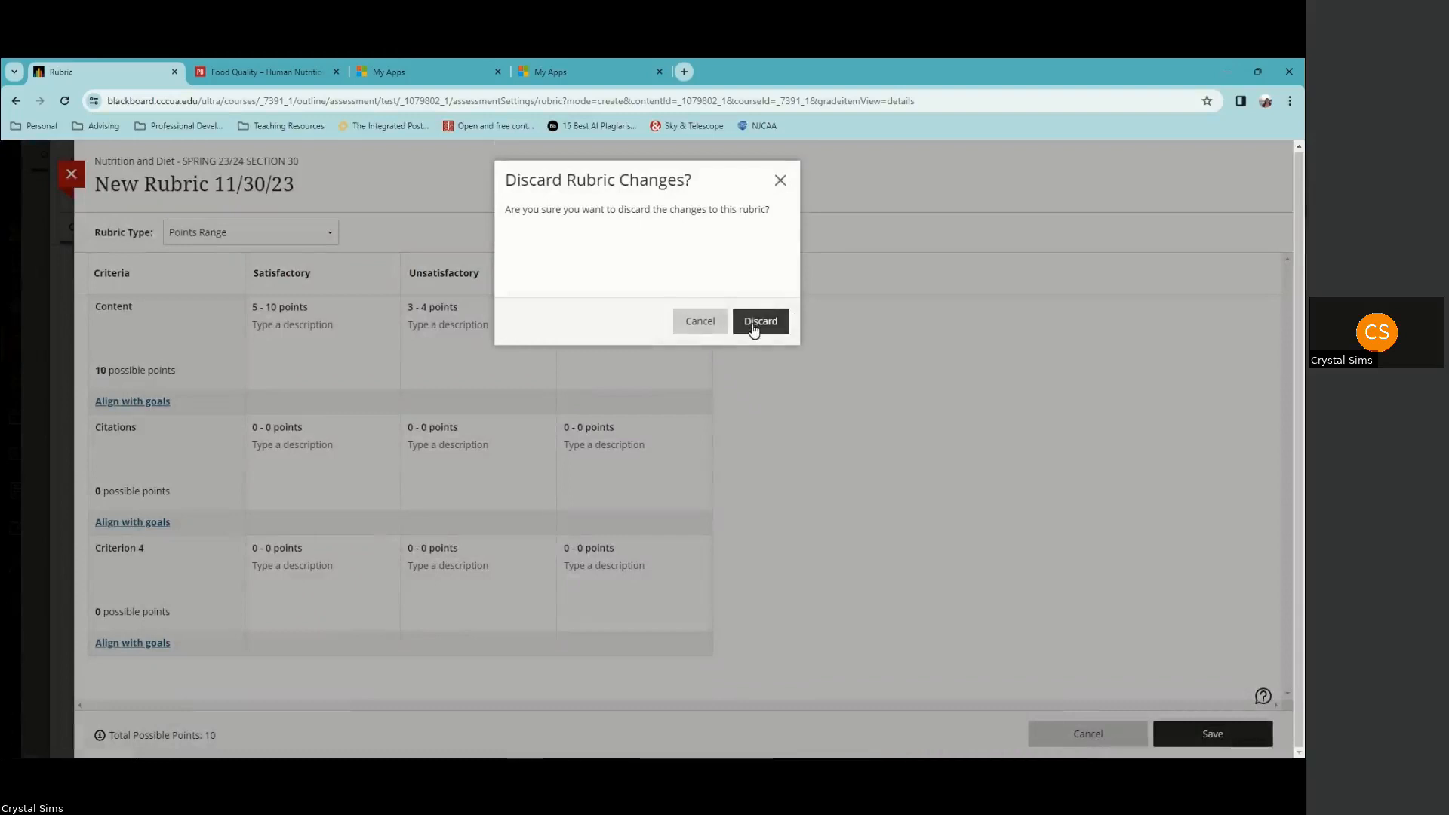
{"action": "left_click", "coordinate": [752, 324]}
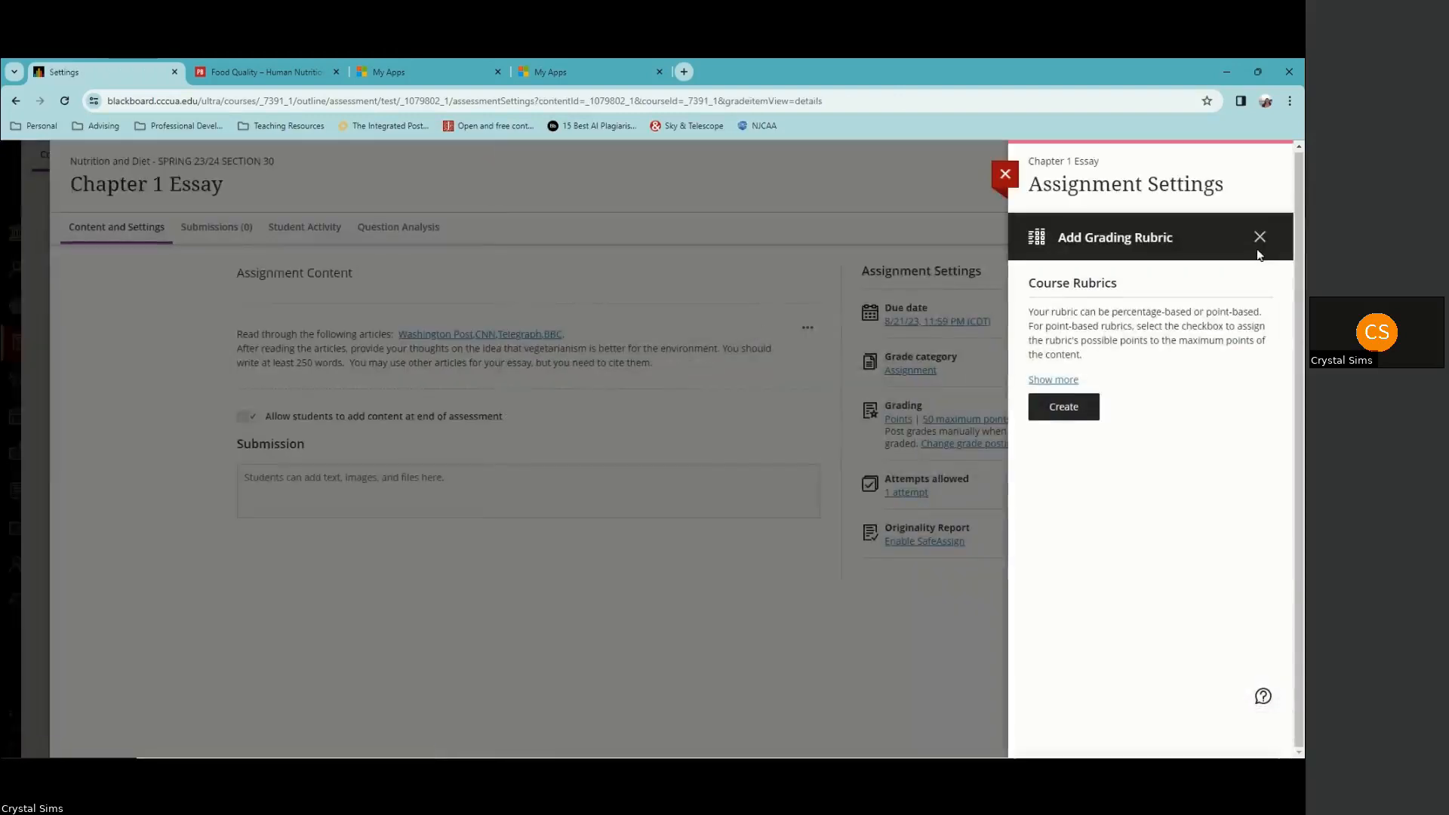
{"action": "left_click", "coordinate": [1005, 174]}
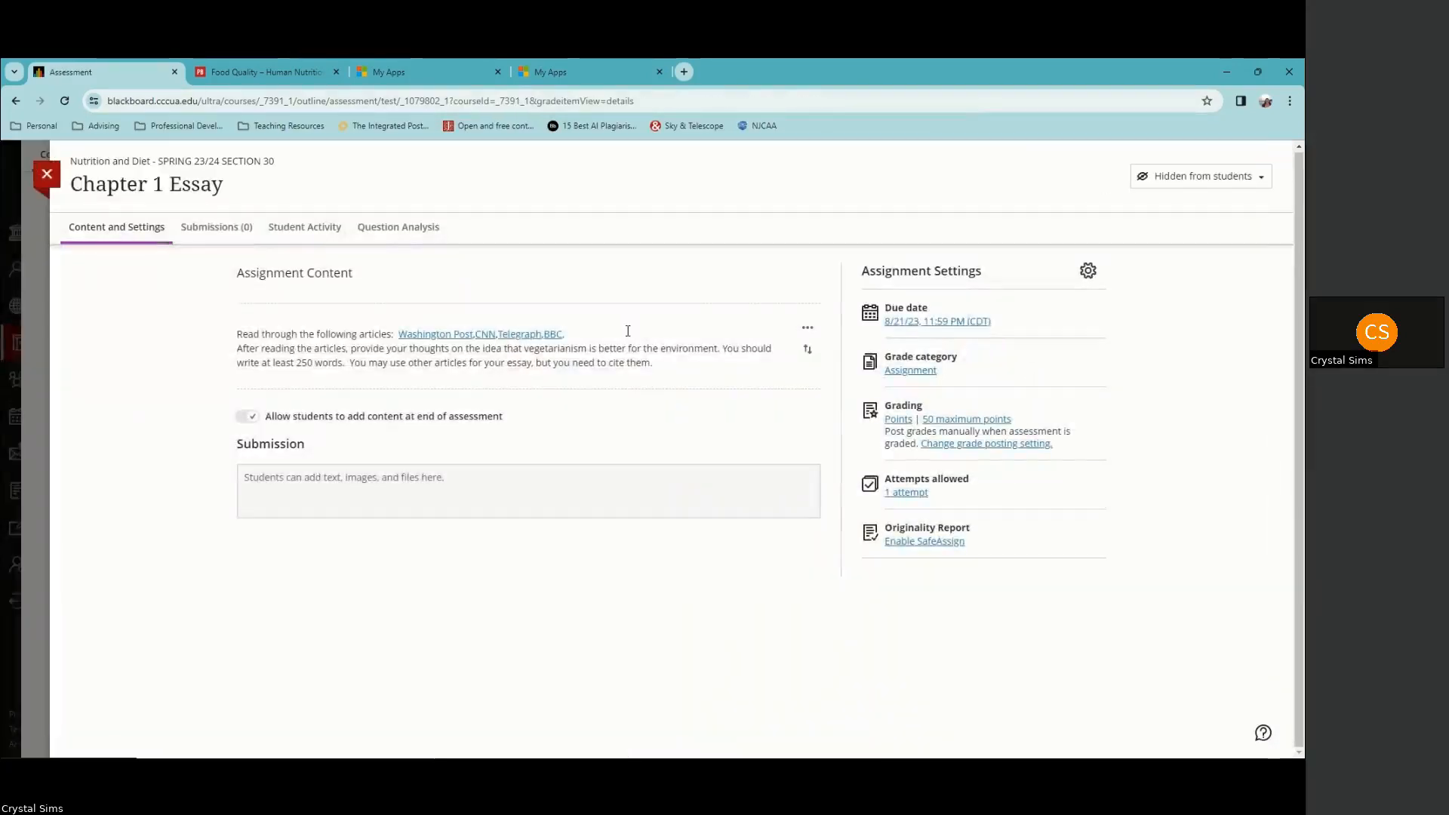
{"action": "left_click", "coordinate": [49, 174]}
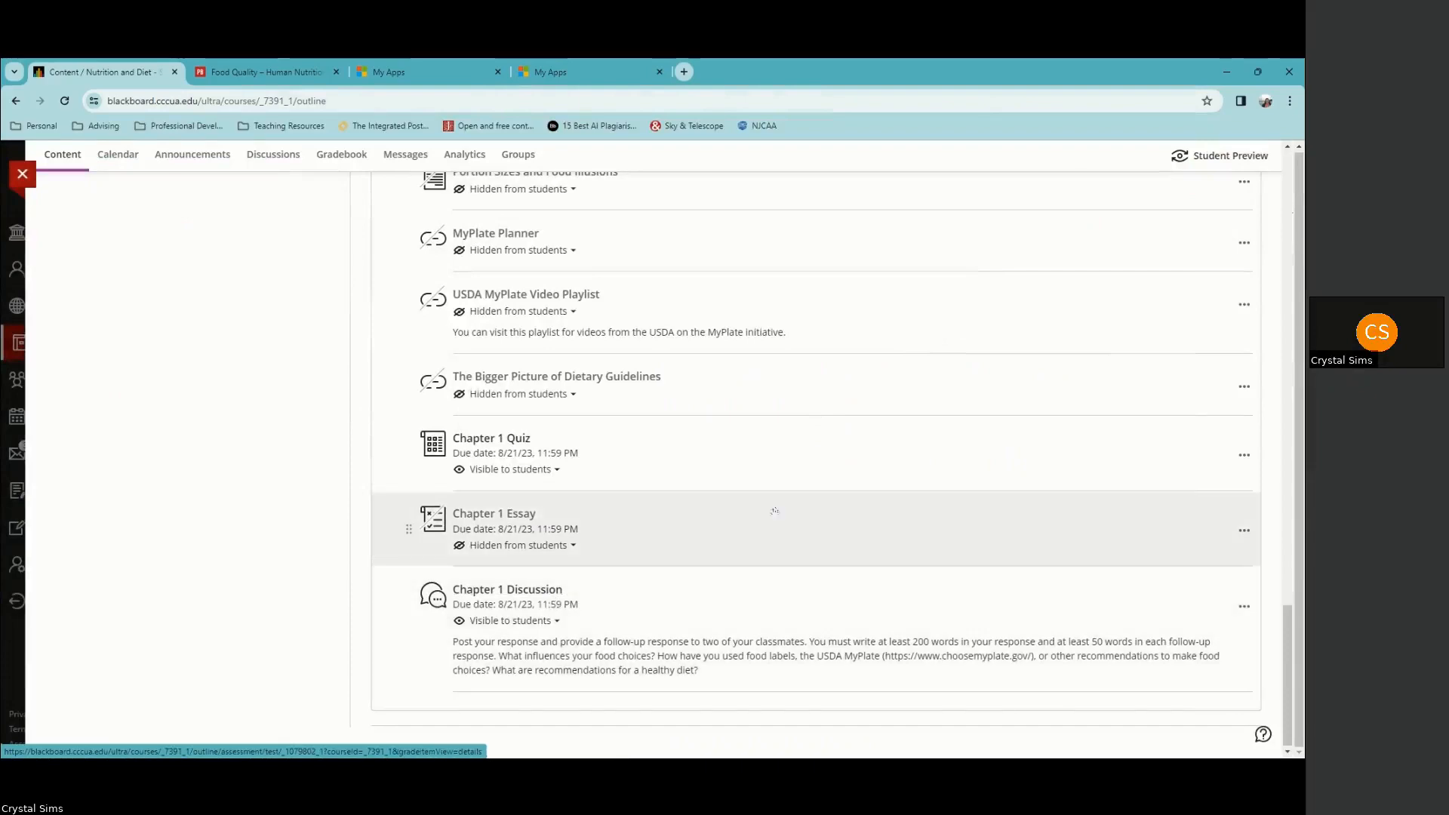
Step: Dismiss the copy exceptions notice at the start of the course content
{"action": "scroll", "coordinate": [771, 511], "scroll_direction": "up", "scroll_amount": 12}
{"action": "scroll", "coordinate": [773, 509], "scroll_direction": "up", "scroll_amount": 15}
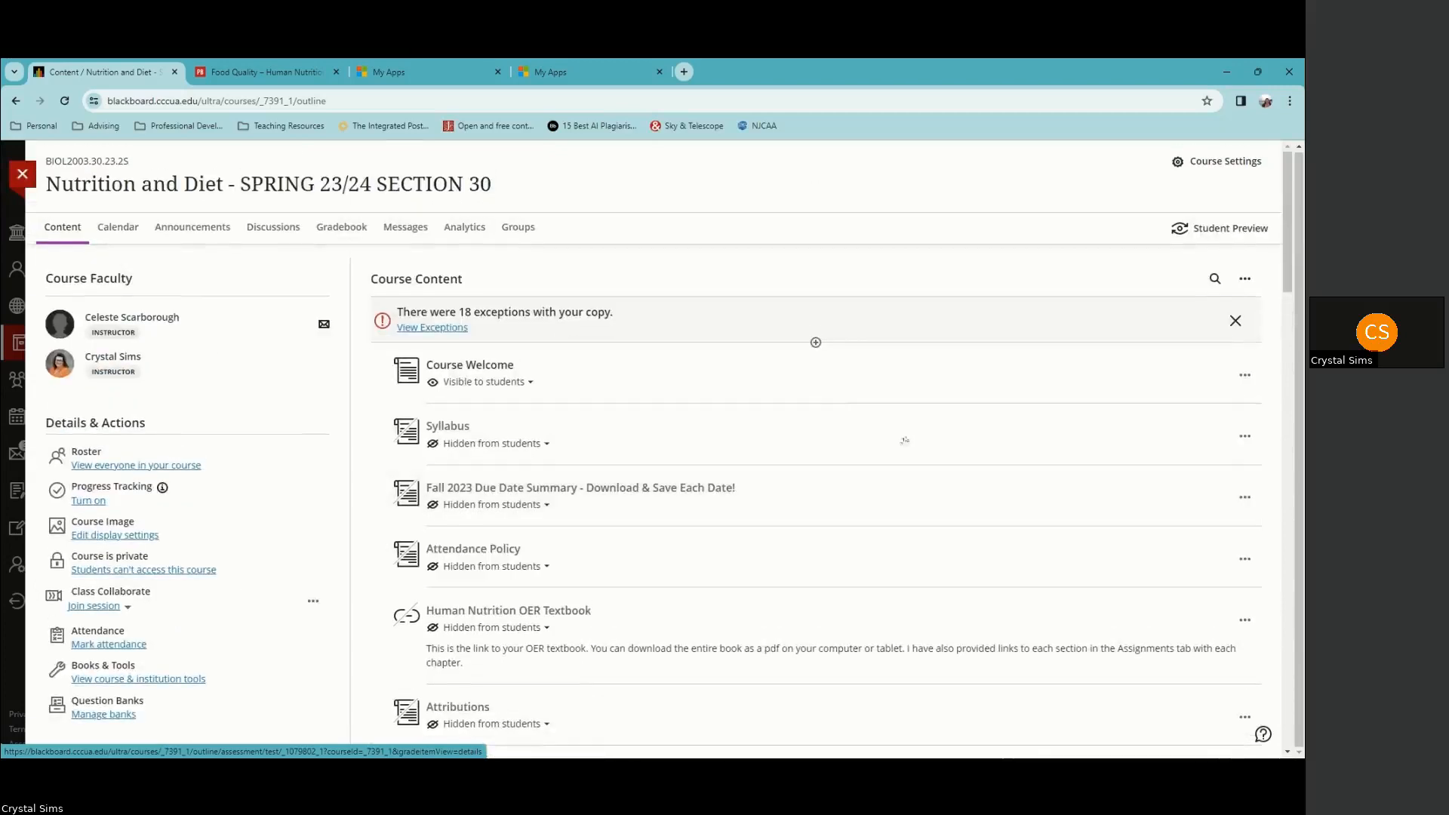
{"action": "left_click", "coordinate": [1235, 321]}
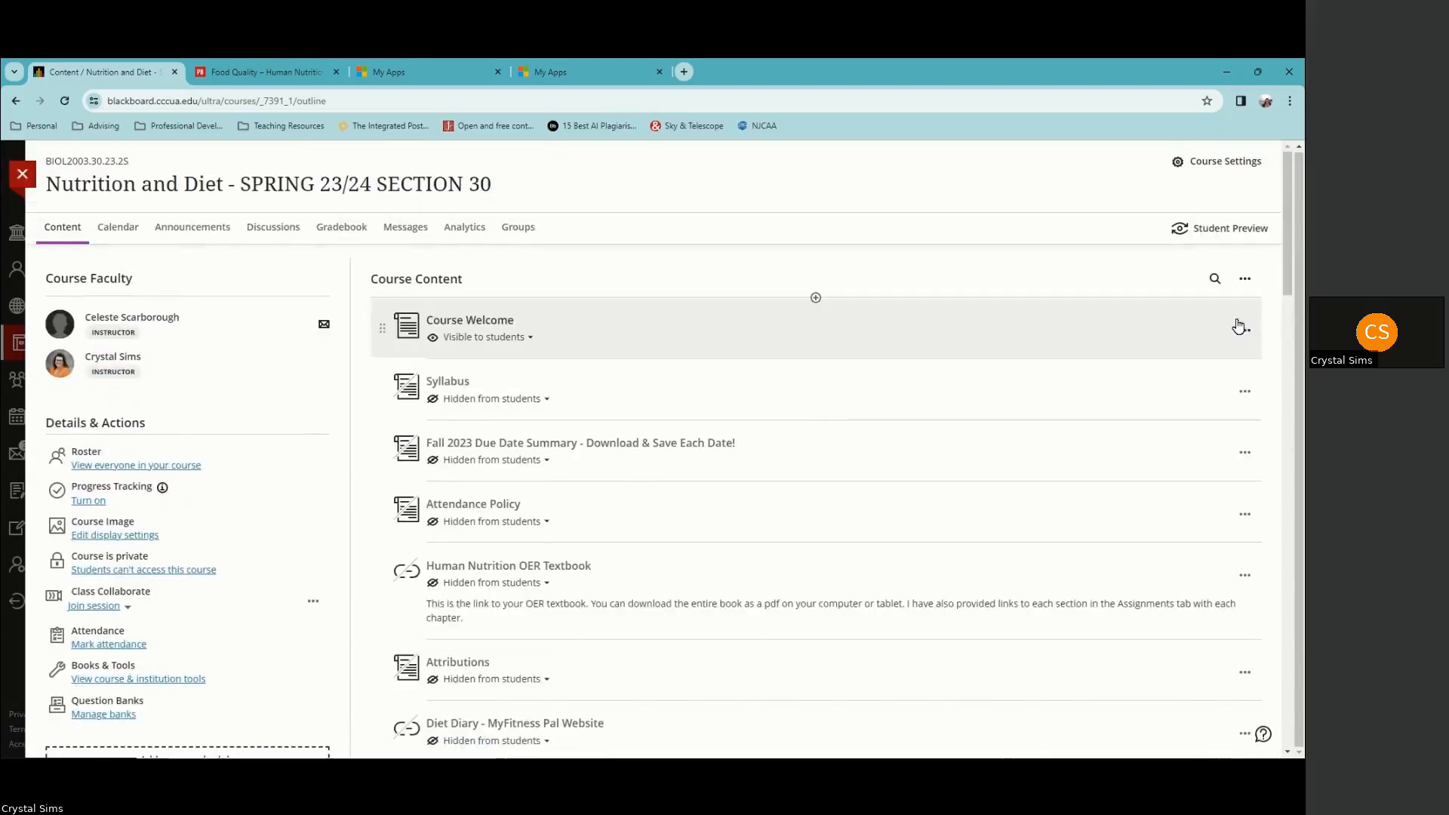
Step: Start the overall grade setup in the gradebook using the Points calculation
{"action": "left_click", "coordinate": [349, 231]}
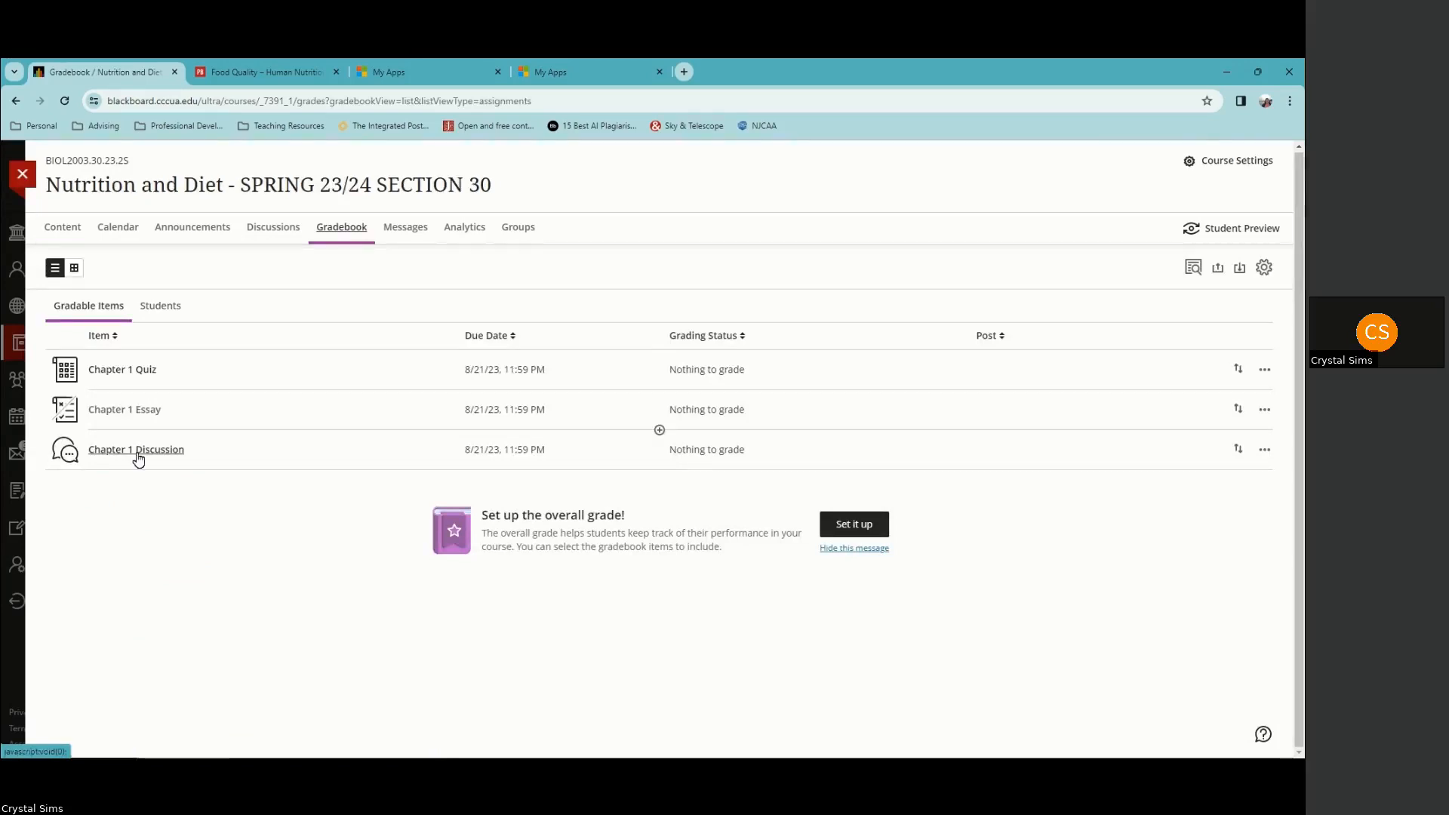
{"action": "left_click", "coordinate": [867, 531]}
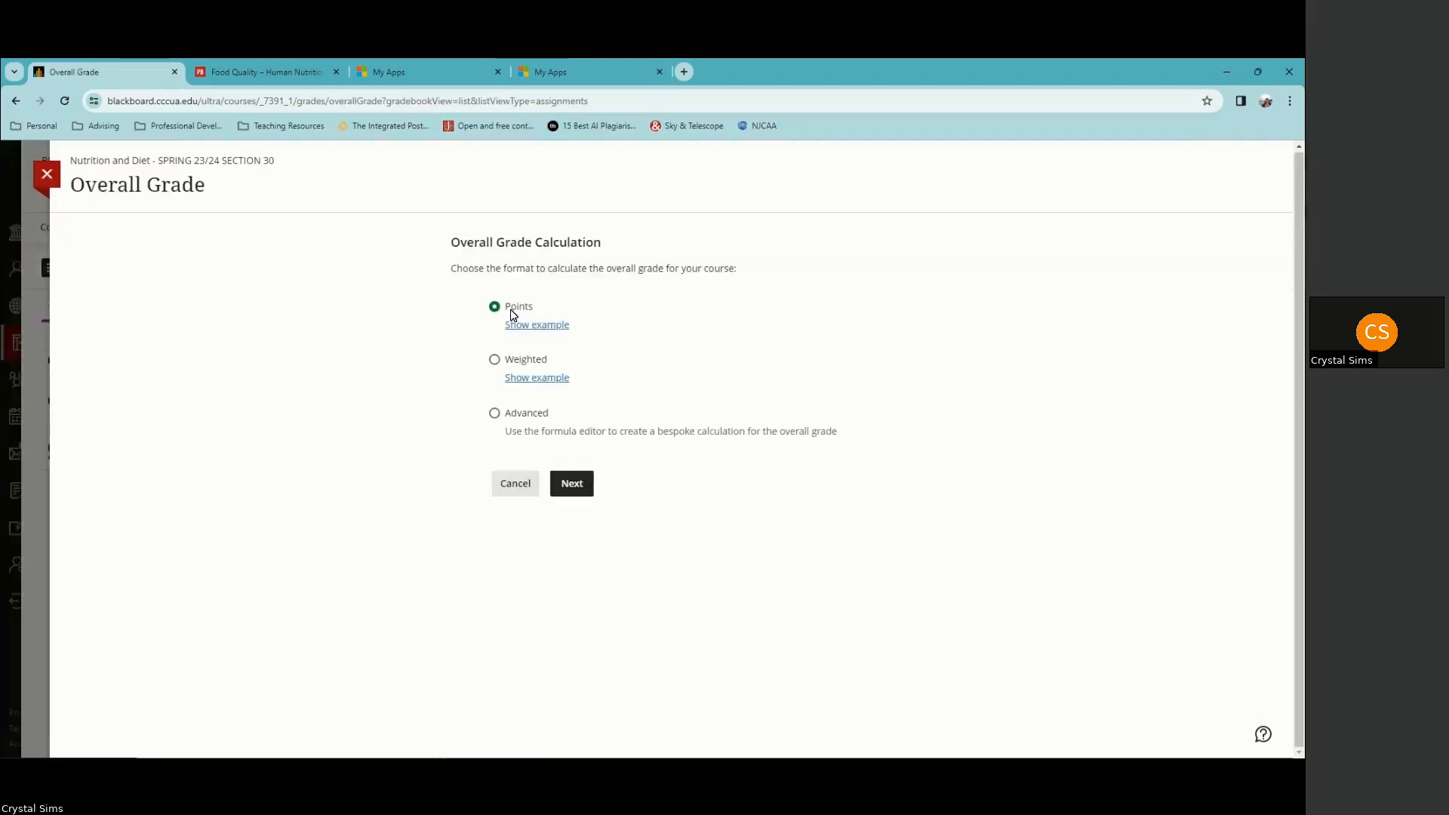
{"action": "left_click", "coordinate": [570, 484]}
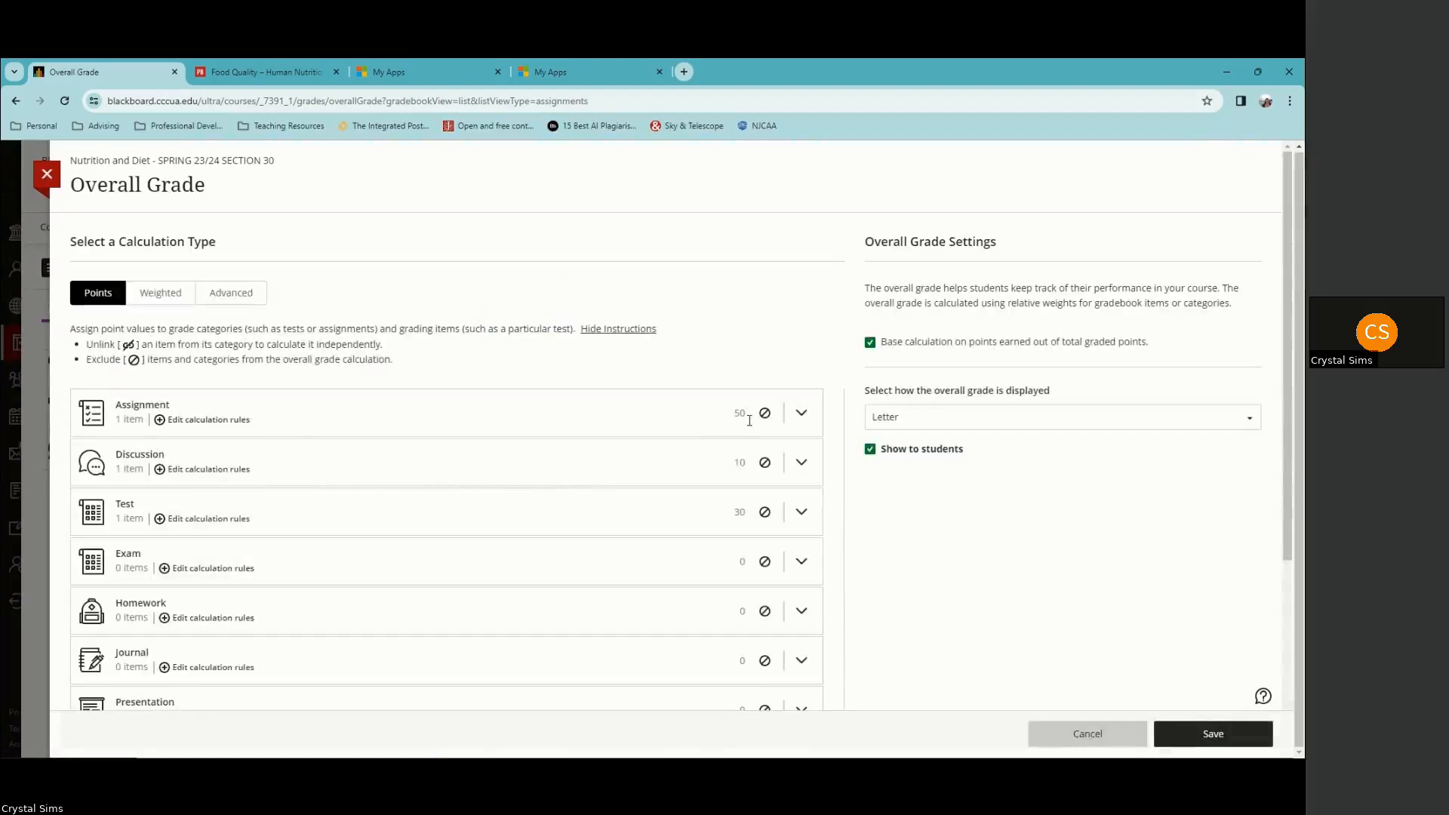
{"action": "scroll", "coordinate": [355, 397], "scroll_direction": "down", "scroll_amount": 1}
{"action": "scroll", "coordinate": [355, 397], "scroll_direction": "down", "scroll_amount": 1}
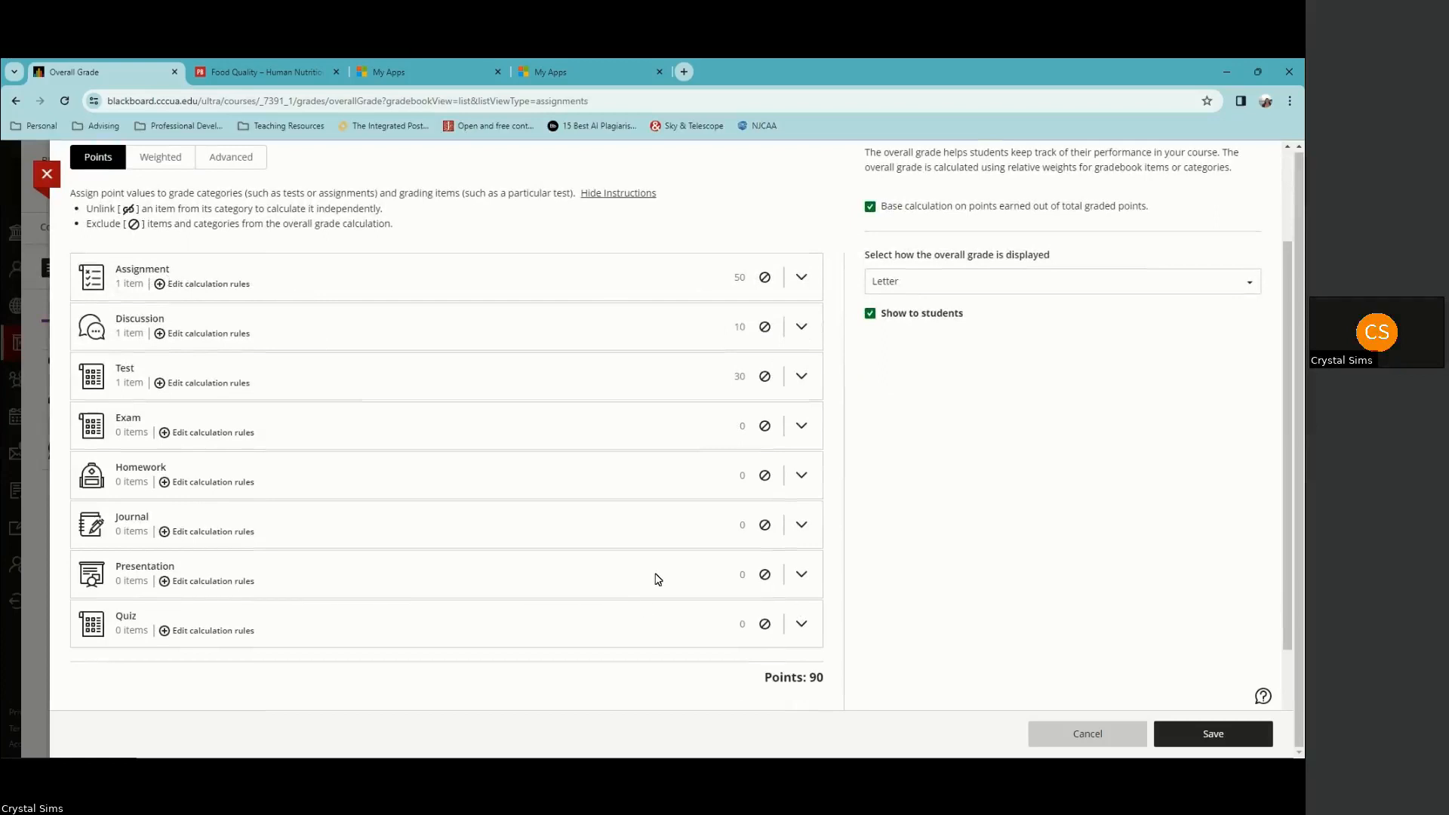
Step: Review the Assignment category's items and the overall grade display options, and close the setup without saving
{"action": "left_click", "coordinate": [801, 276]}
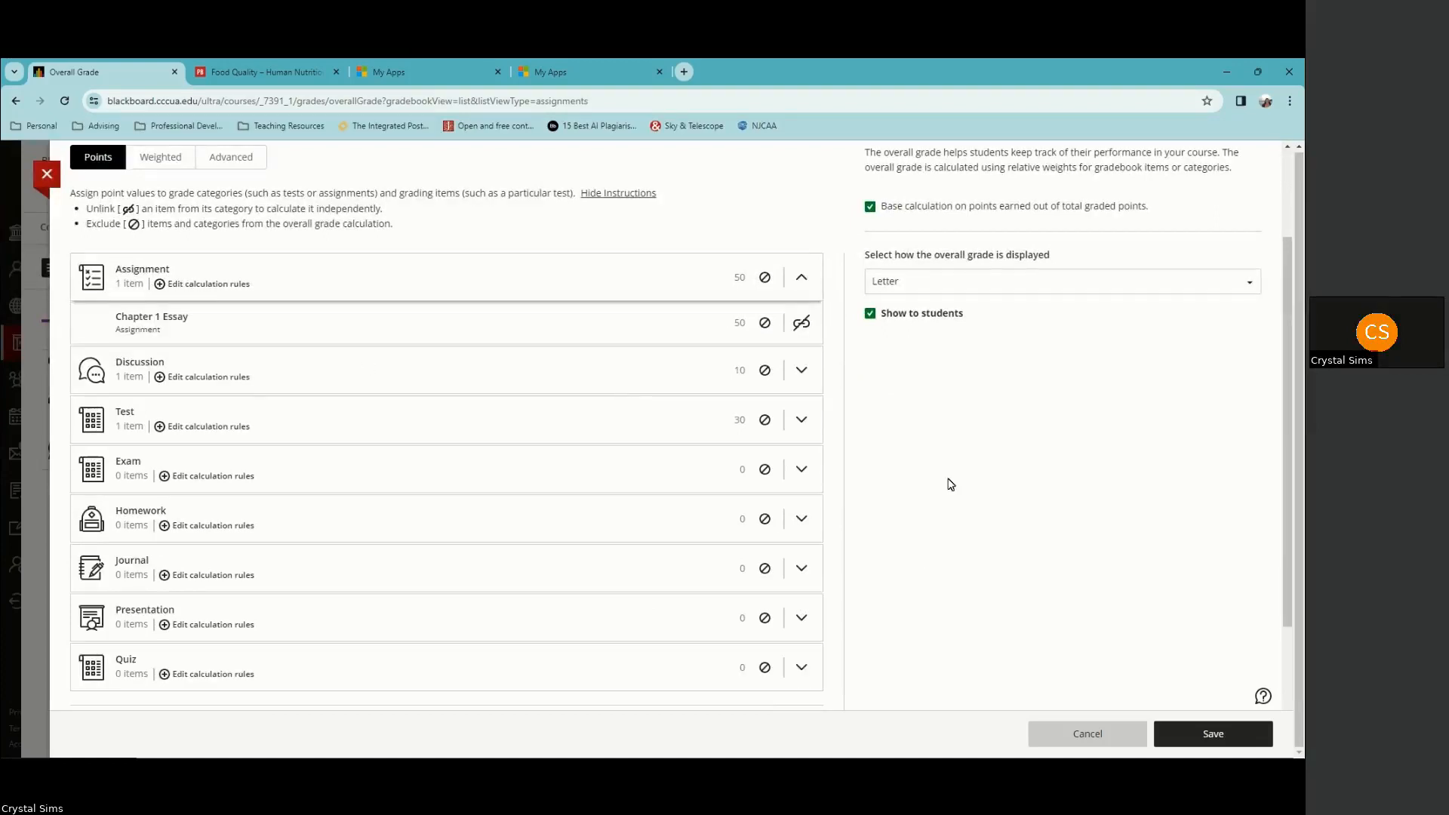
{"action": "left_click", "coordinate": [928, 287]}
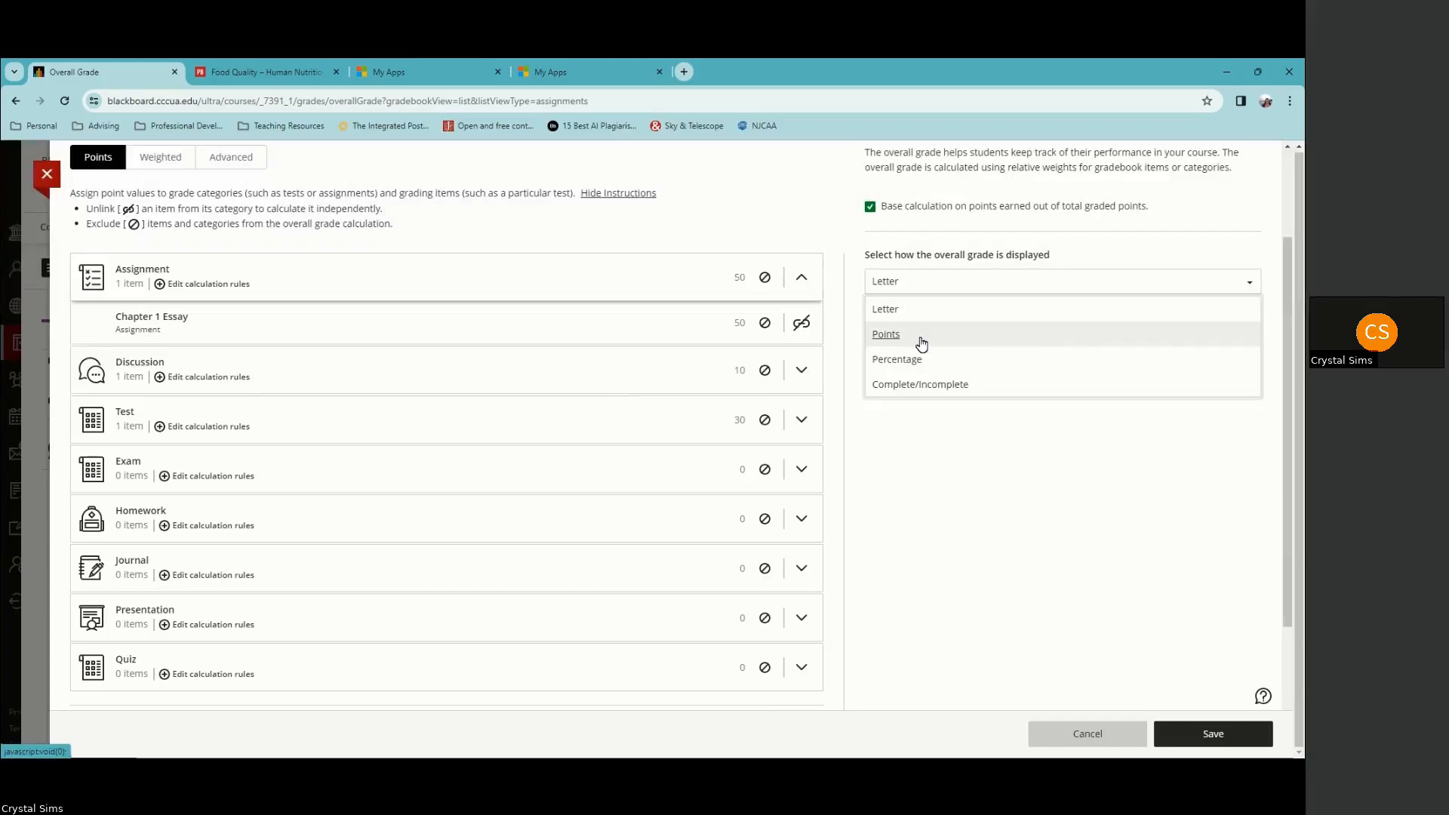
{"action": "left_click", "coordinate": [935, 286]}
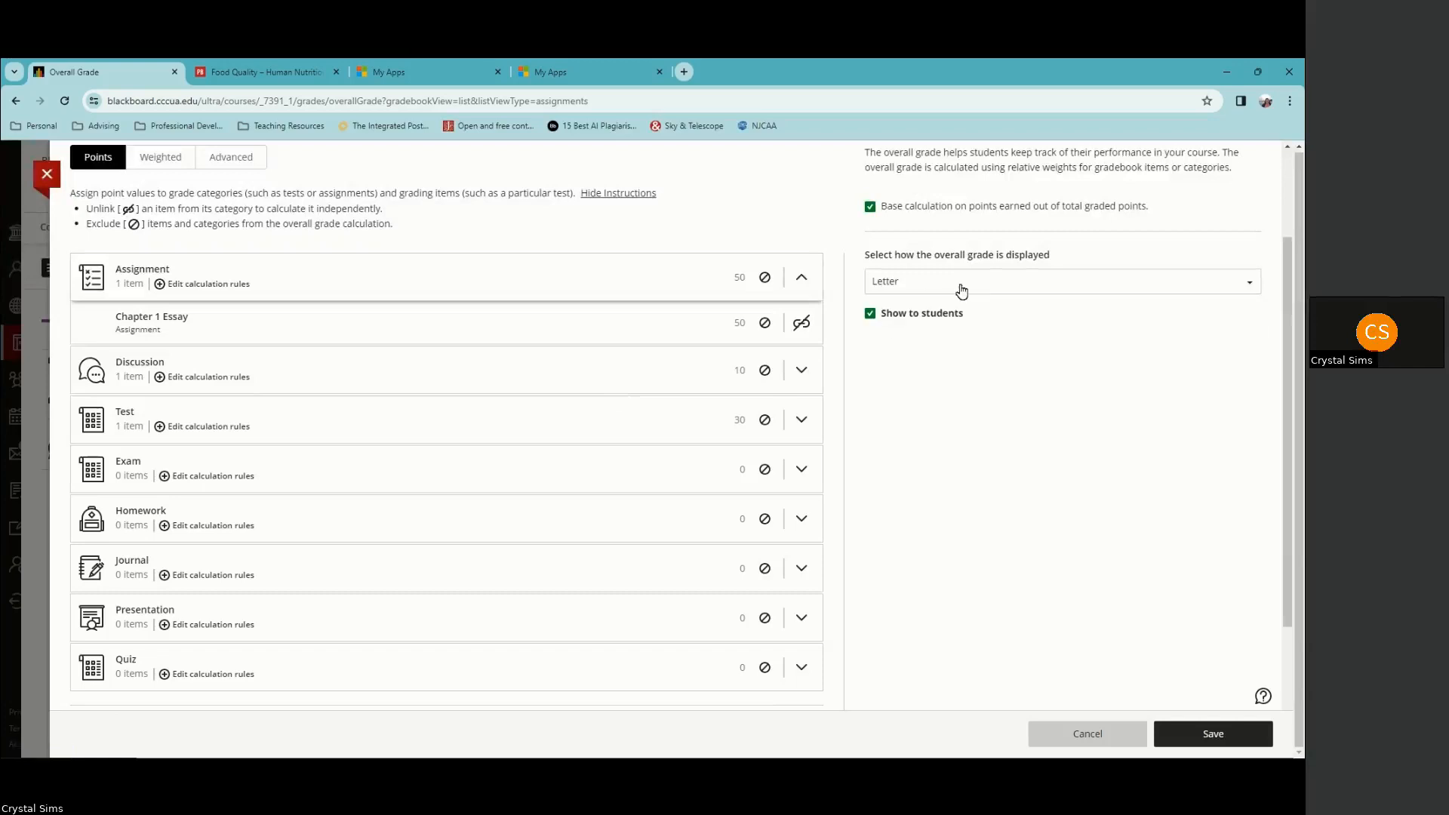
{"action": "left_click", "coordinate": [1077, 747]}
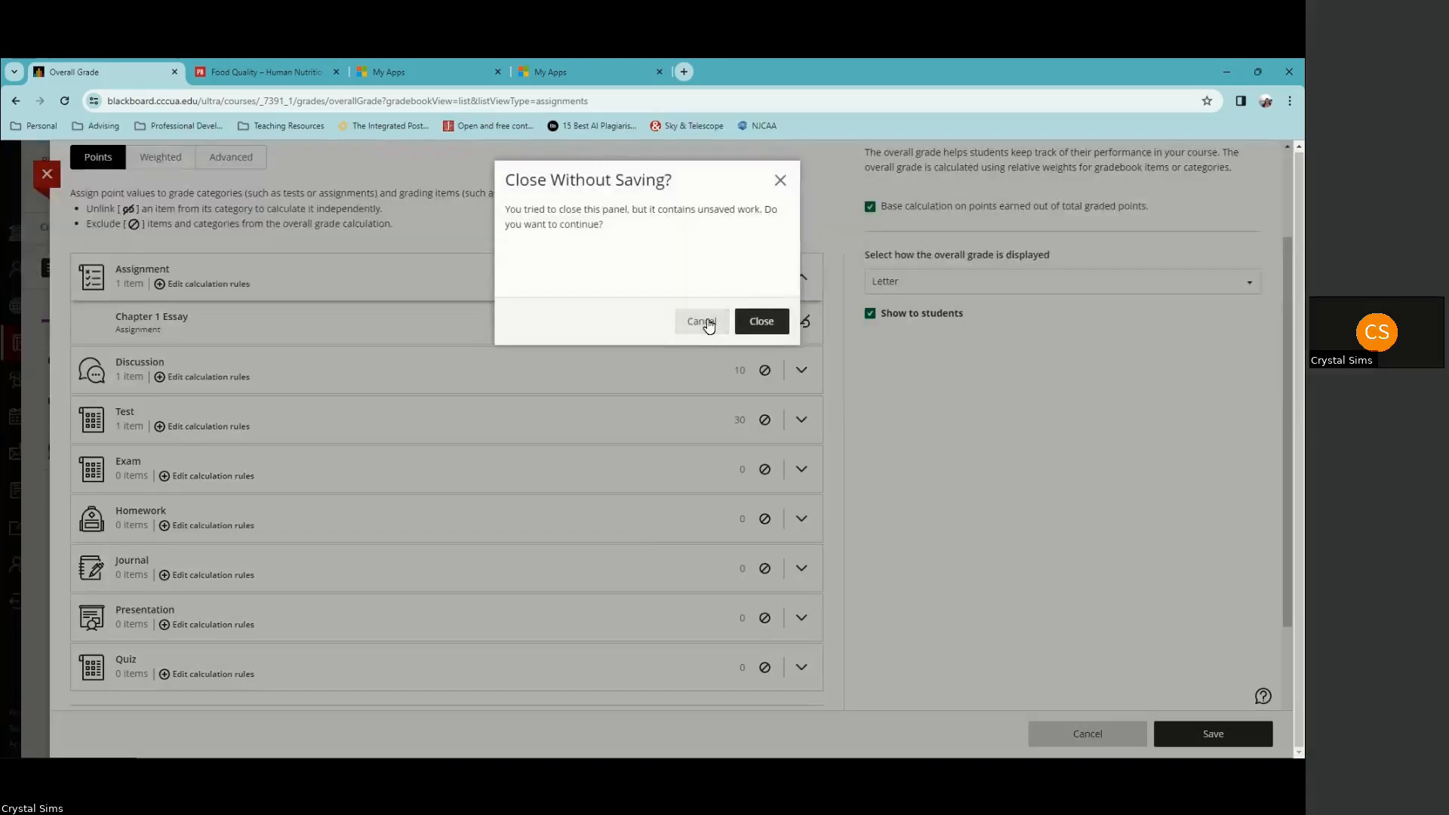
{"action": "left_click", "coordinate": [753, 322]}
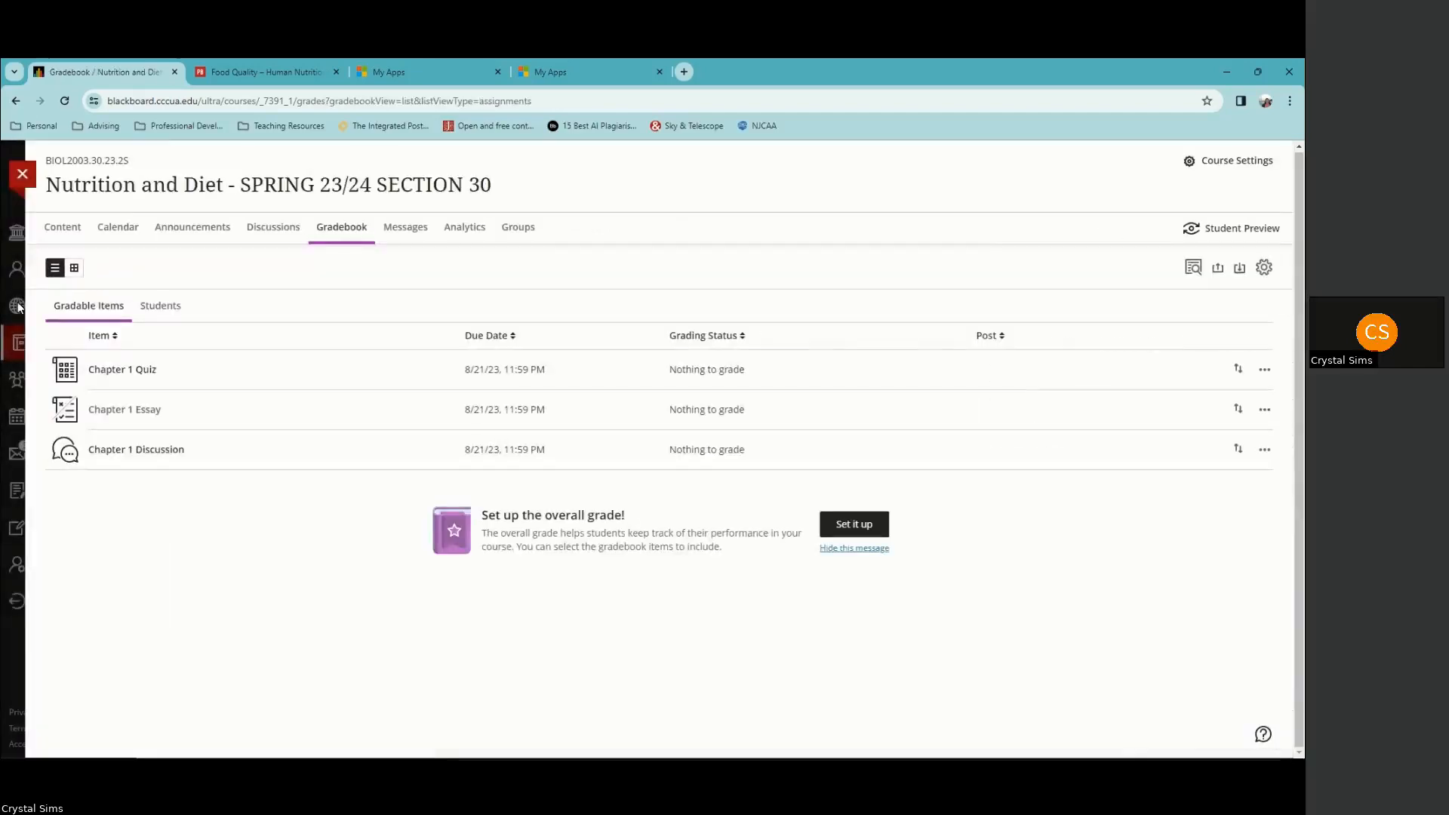
Step: View the gradebook's student list, gradable items and grid view, and look at the course messages
{"action": "left_click", "coordinate": [165, 311]}
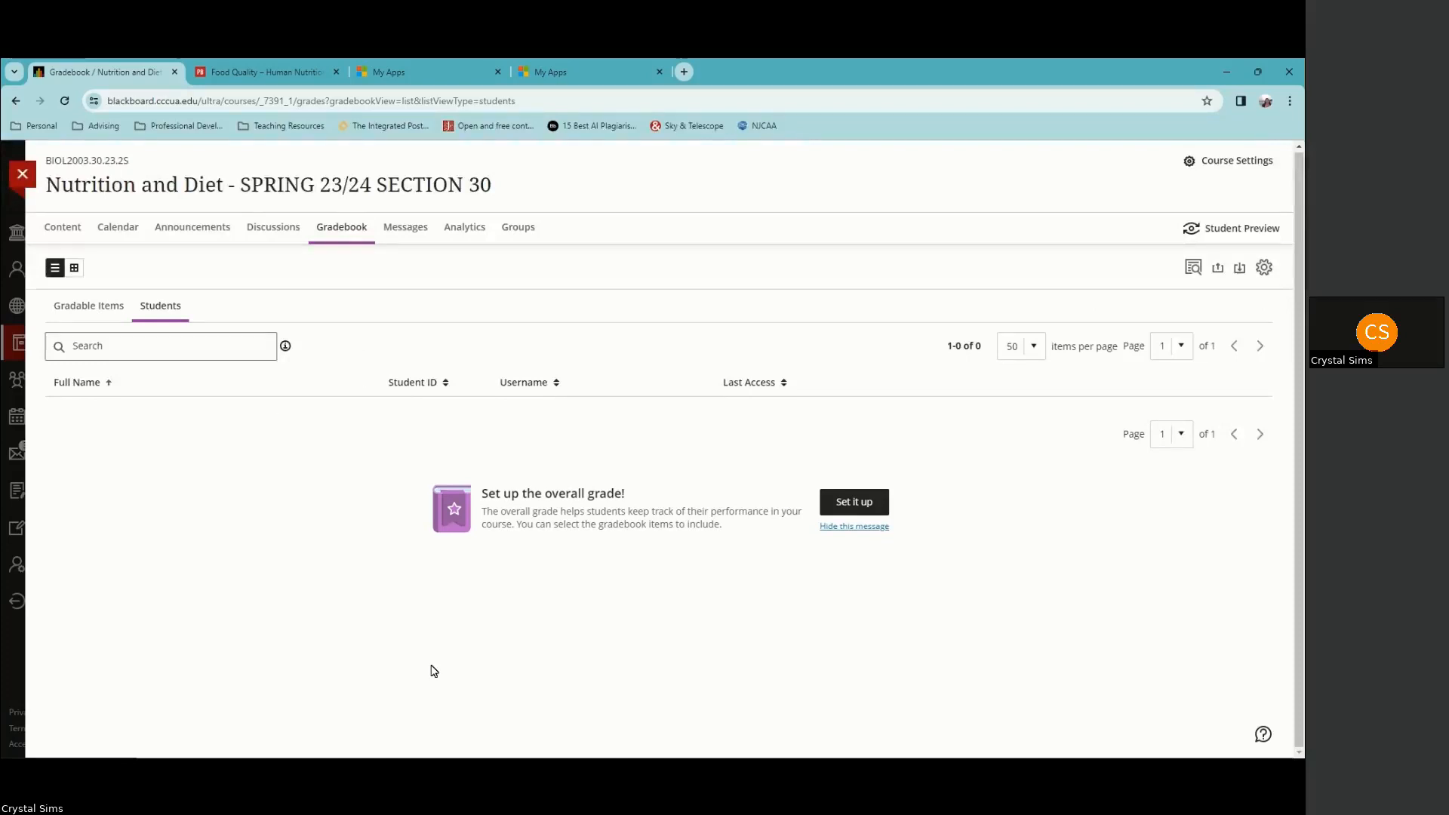
{"action": "left_click", "coordinate": [66, 305]}
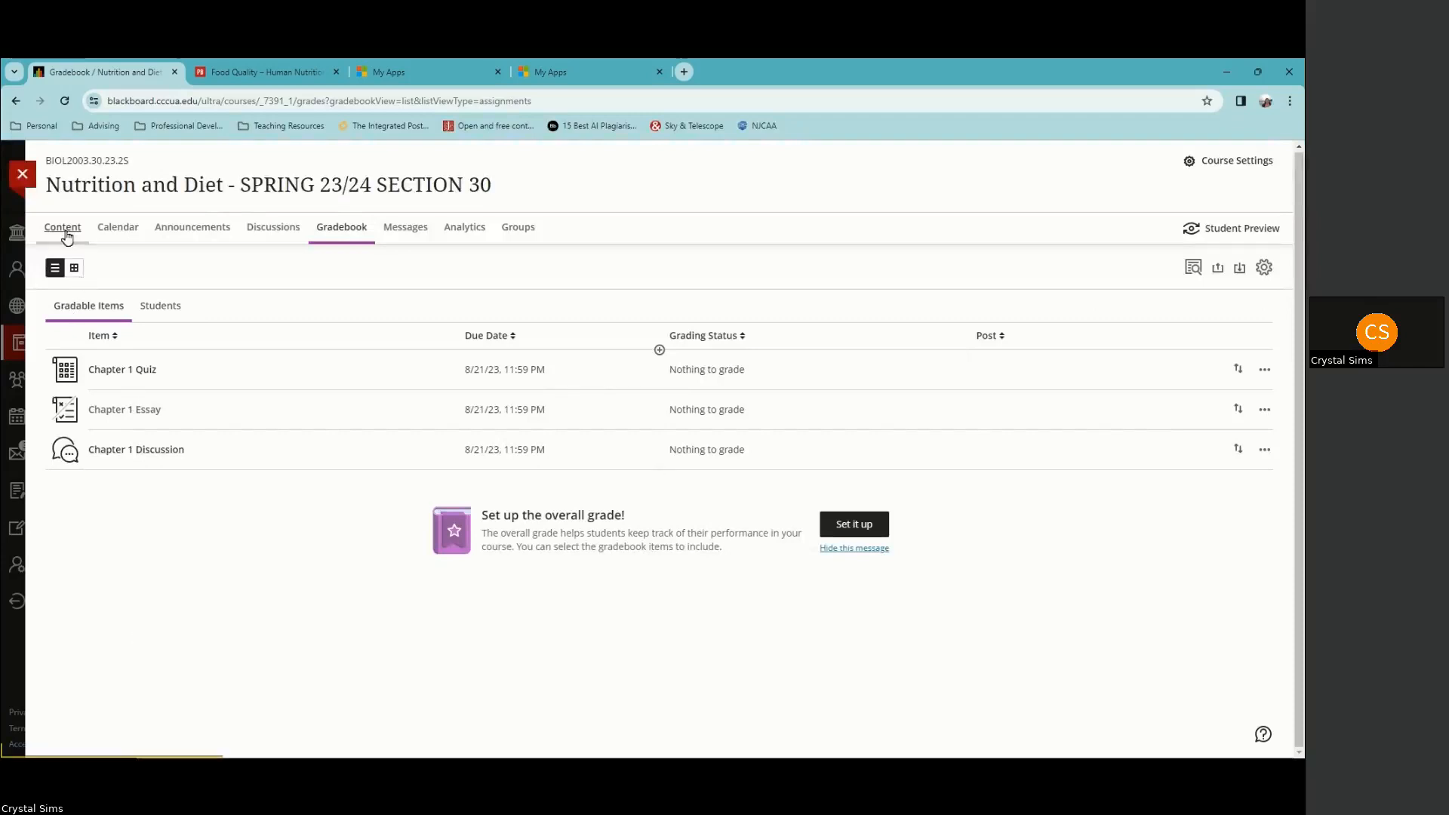
{"action": "left_click", "coordinate": [74, 268]}
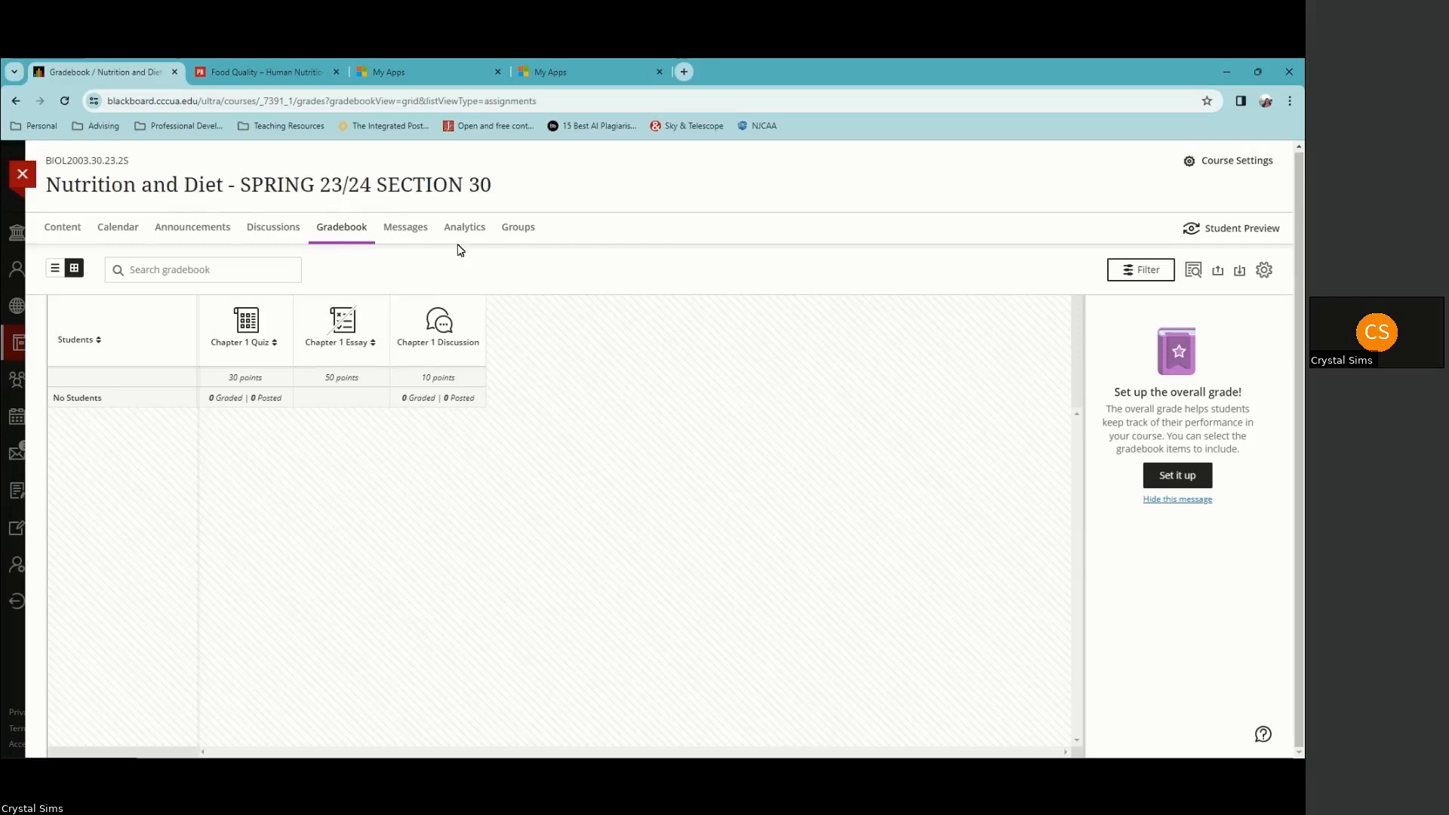
{"action": "left_click", "coordinate": [418, 233]}
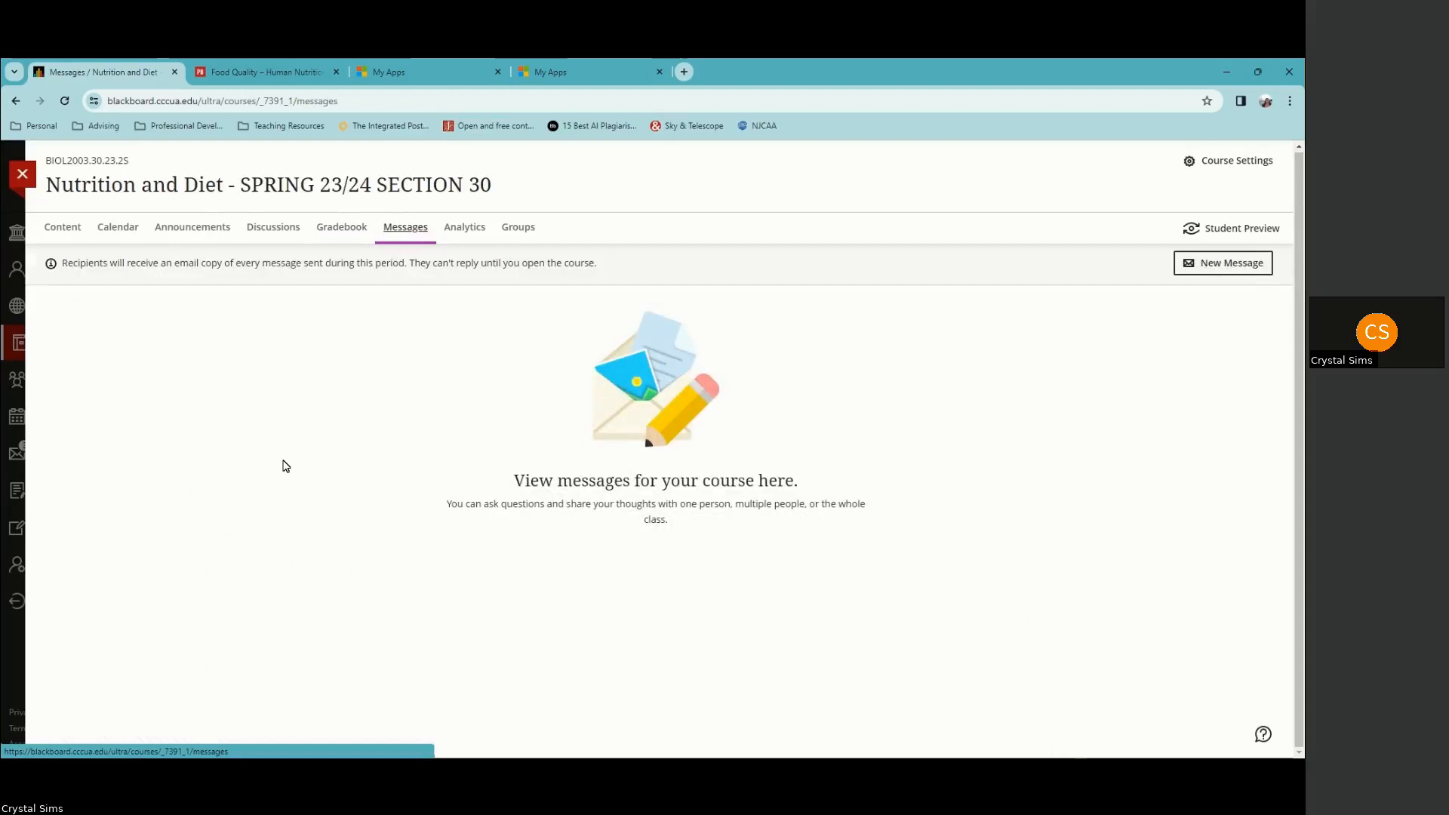
Step: Return to the course list, reopen the Nutrition and Diet SPRING 23/24 course and go to its announcements
{"action": "left_click", "coordinate": [22, 177]}
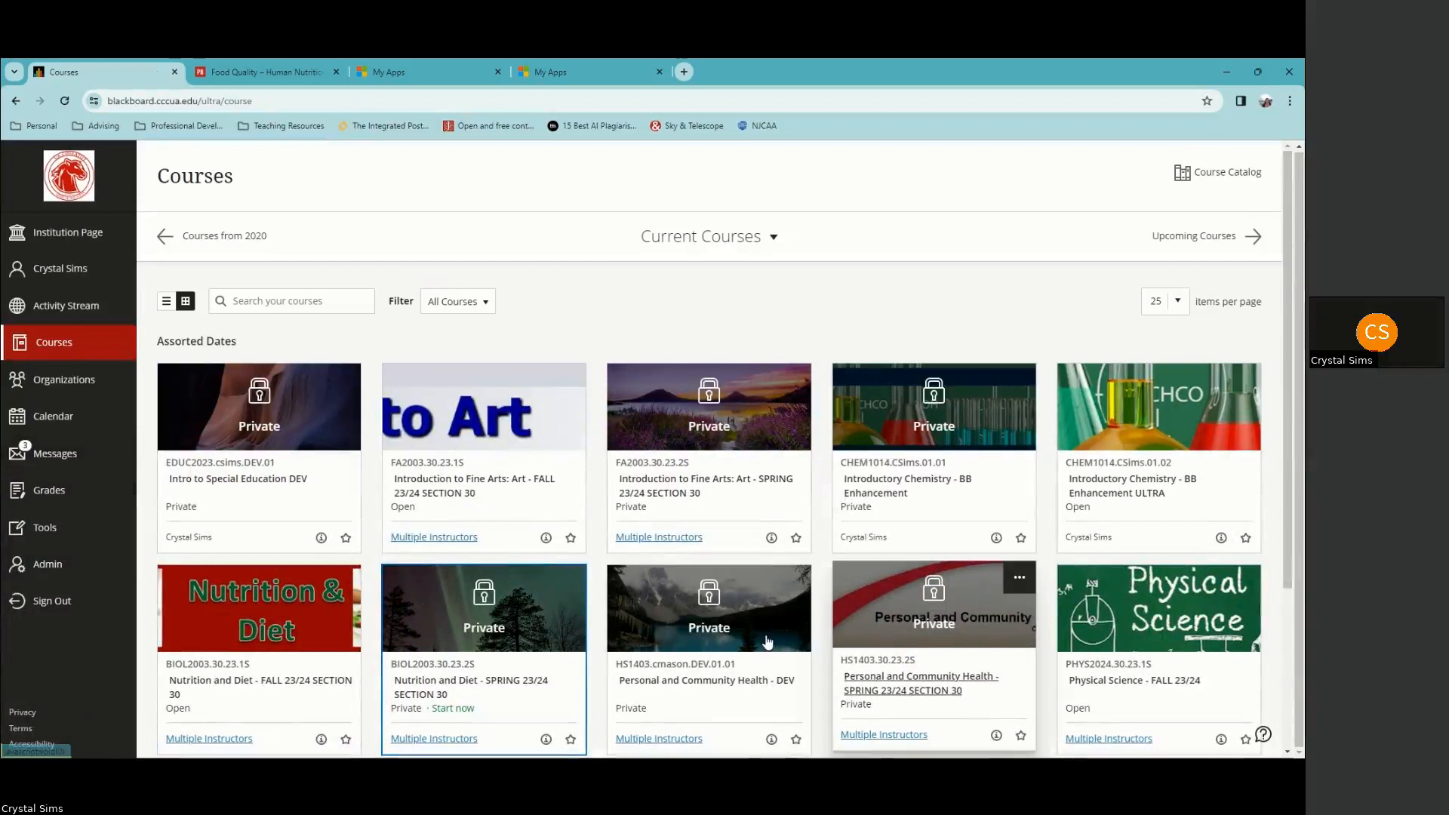
{"action": "left_click", "coordinate": [460, 681]}
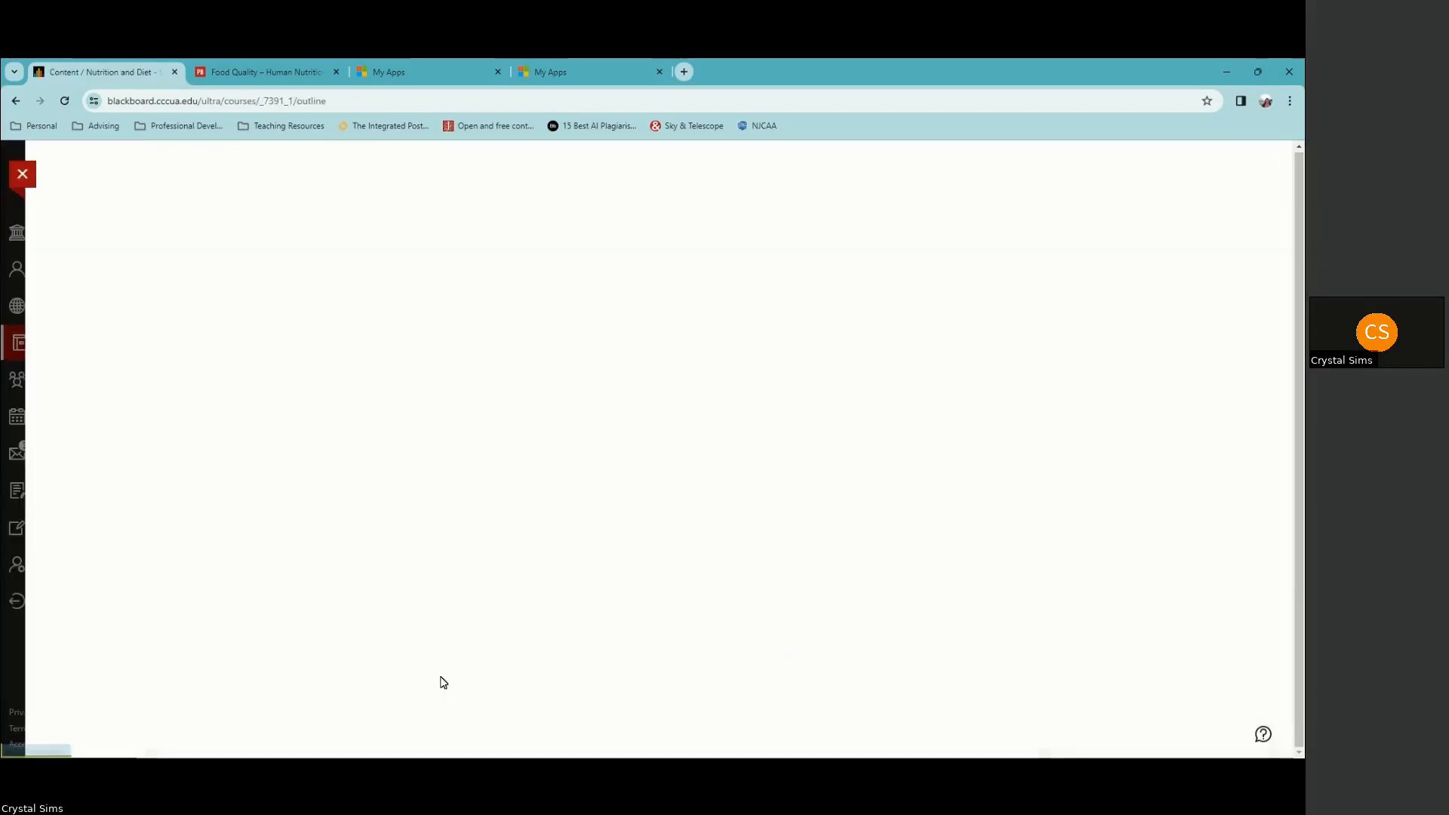
{"action": "left_click", "coordinate": [178, 233]}
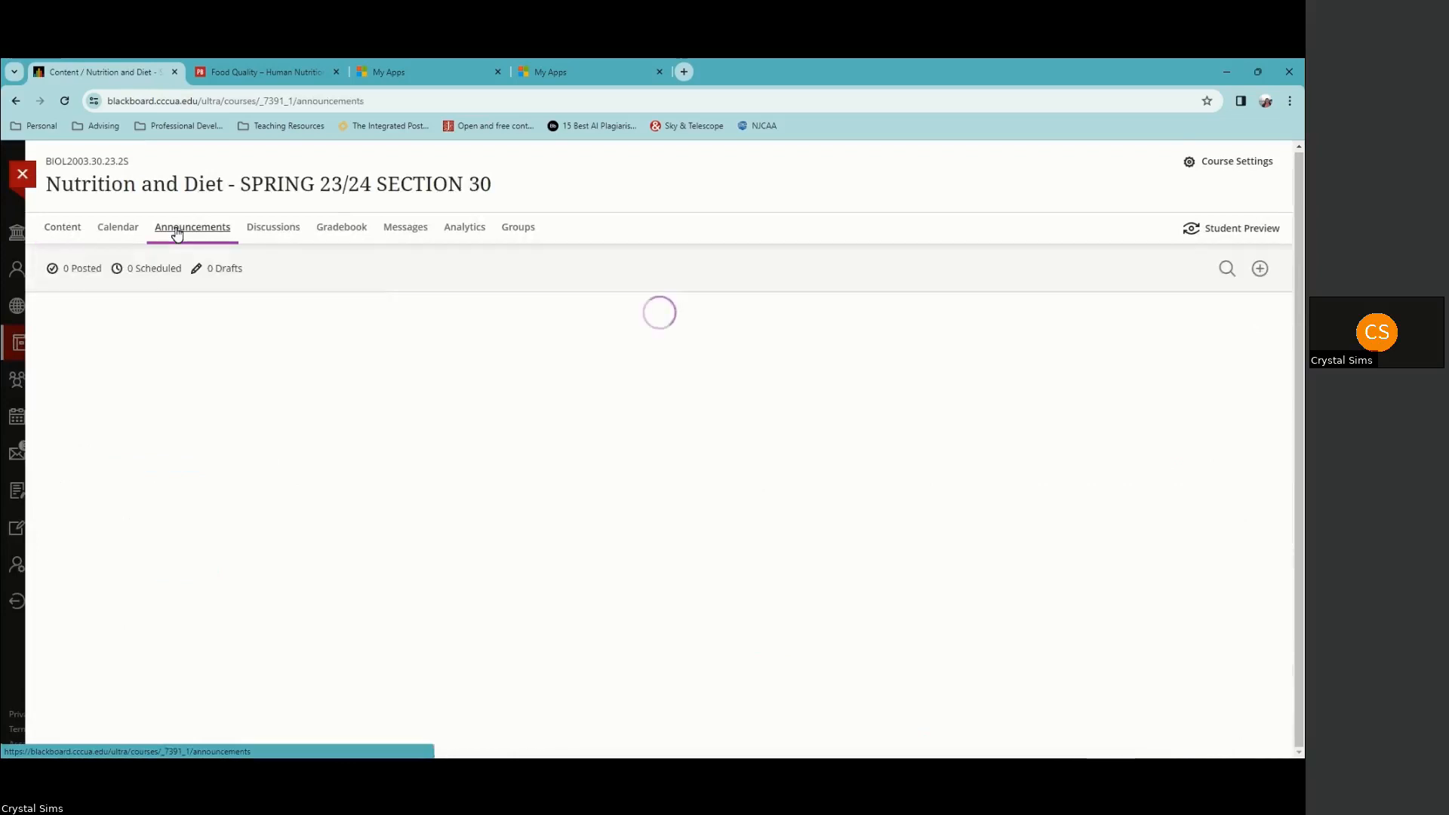
Step: Create and save an announcement titled "Test" with the message "Test" for all course members
{"action": "left_click", "coordinate": [662, 449]}
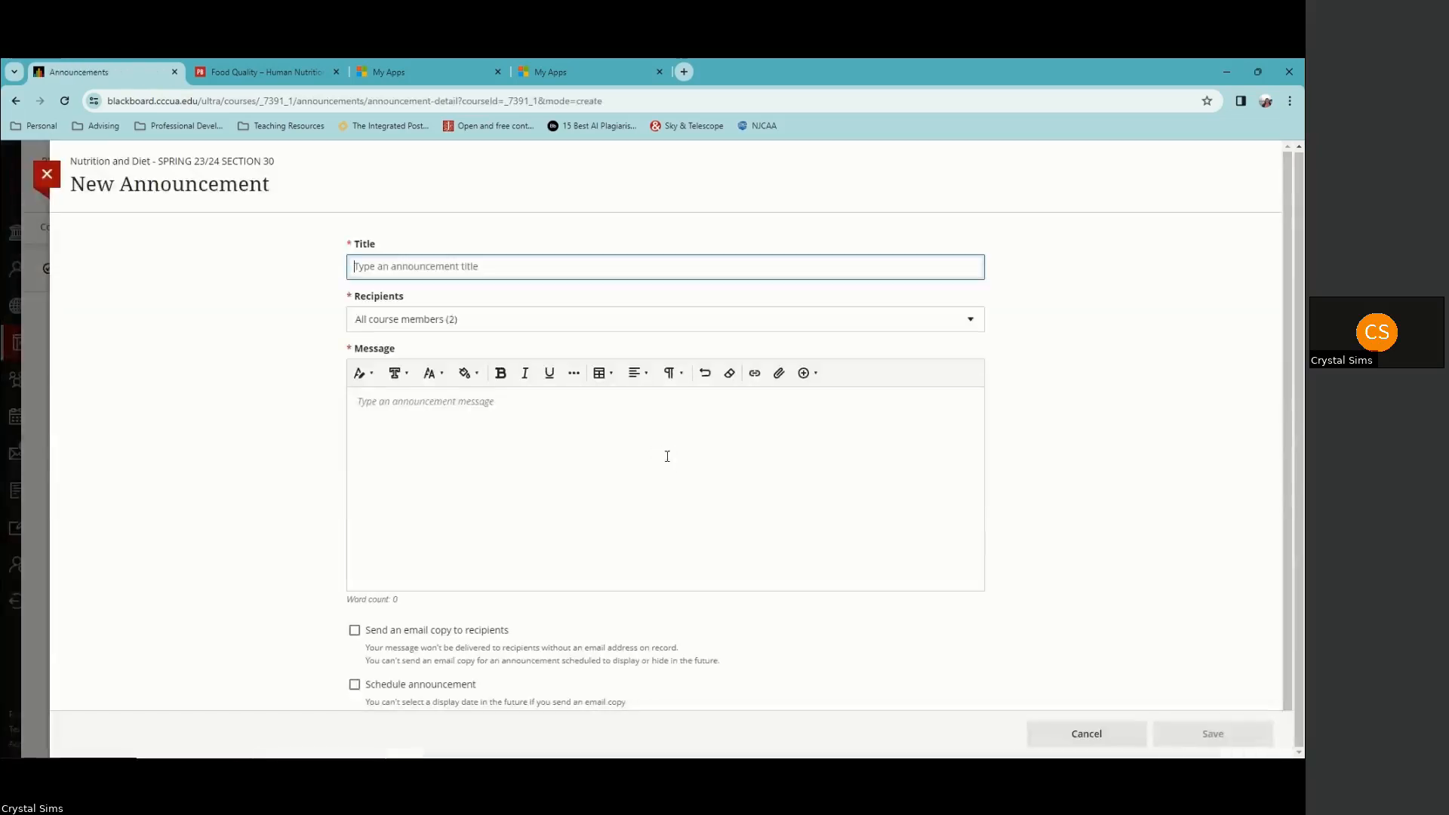
{"action": "type", "text": "Test"}
{"action": "left_click", "coordinate": [472, 324]}
{"action": "left_click", "coordinate": [453, 349]}
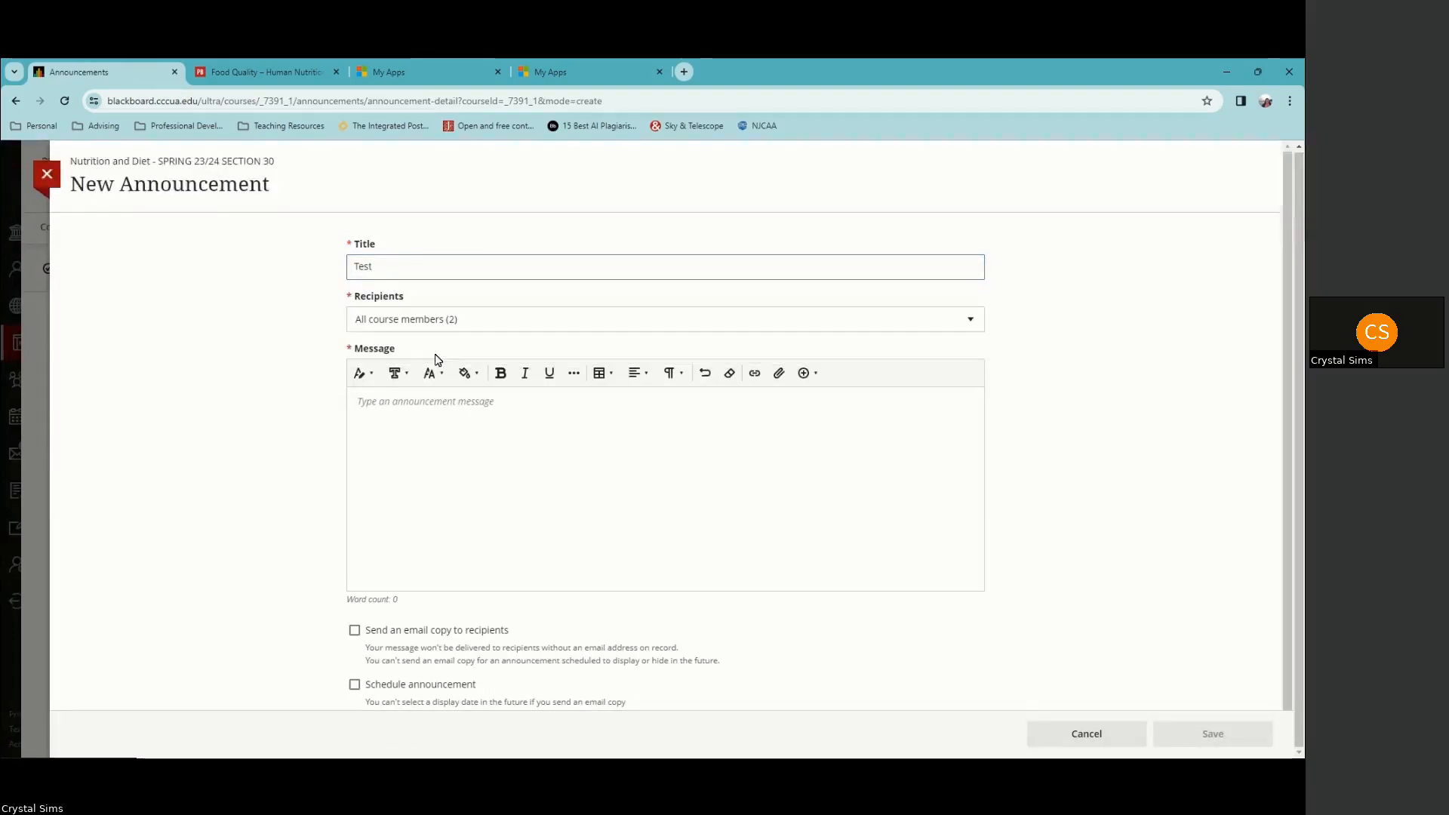
{"action": "left_click", "coordinate": [392, 406]}
{"action": "type", "text": "Test"}
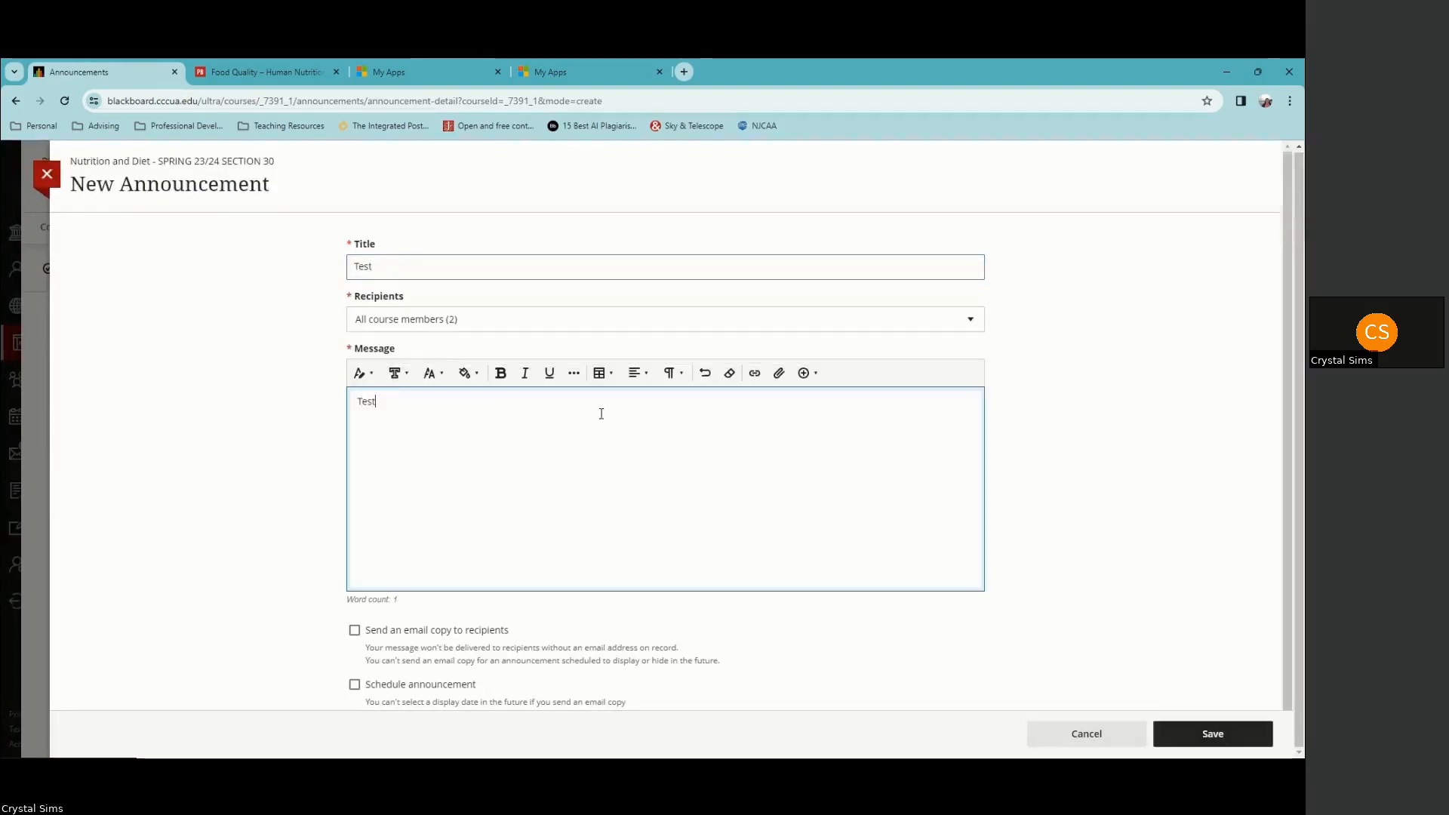
{"action": "scroll", "coordinate": [1148, 596], "scroll_direction": "down", "scroll_amount": 1}
{"action": "left_click", "coordinate": [1208, 736]}
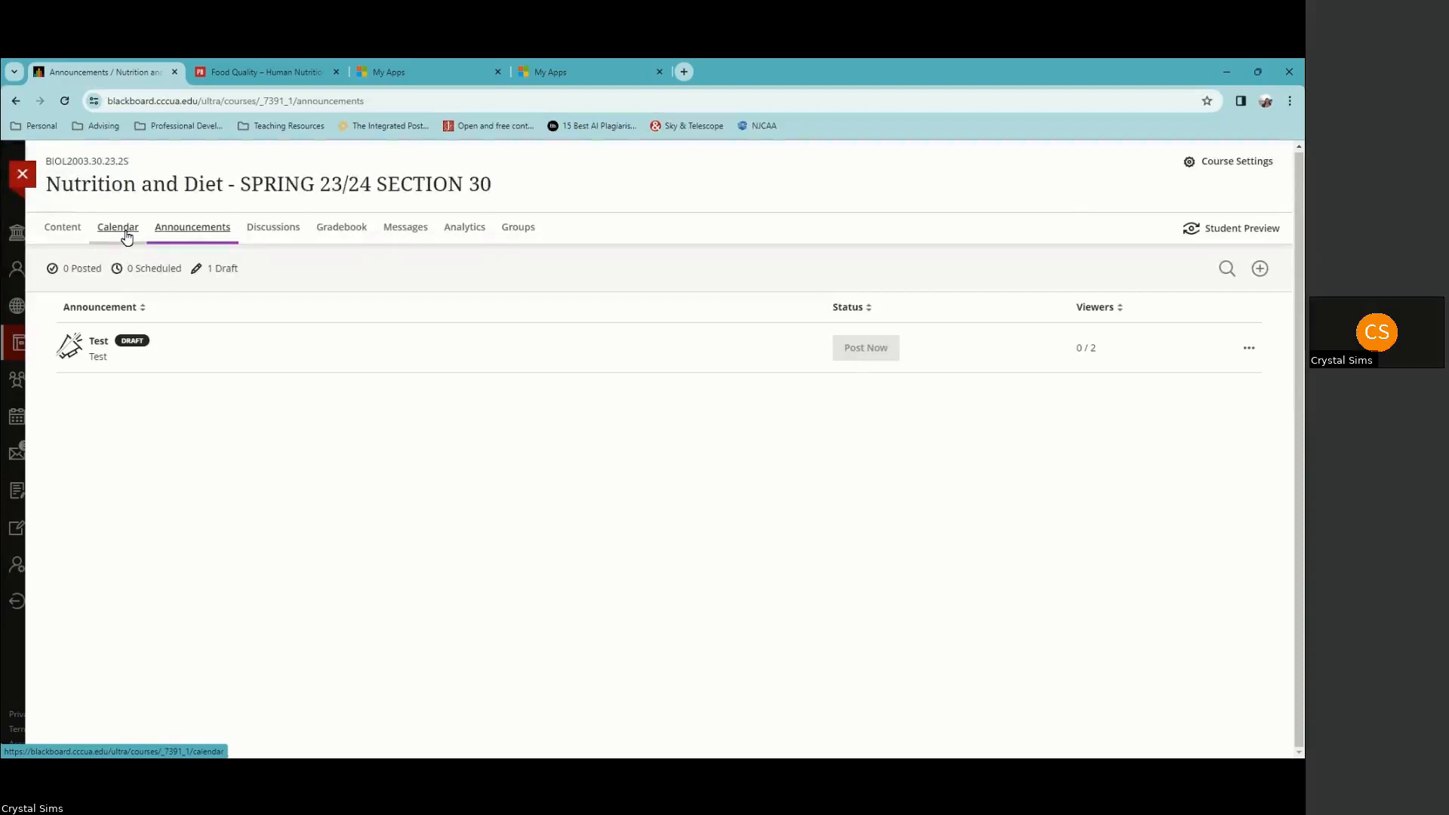
Step: Look over the course content, and check the due dates in the course calendar
{"action": "left_click", "coordinate": [62, 227]}
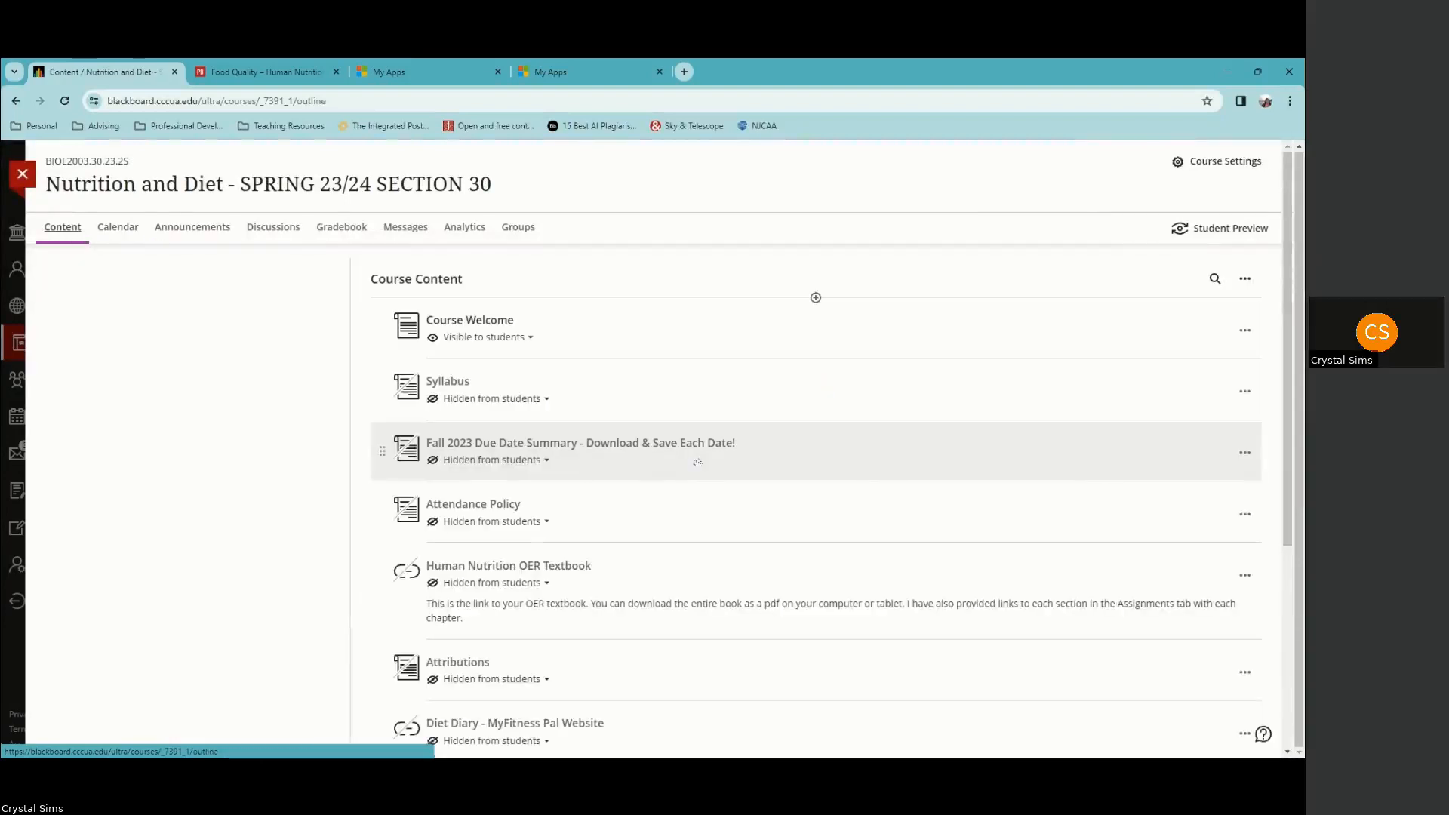
{"action": "scroll", "coordinate": [693, 467], "scroll_direction": "down", "scroll_amount": 3}
{"action": "scroll", "coordinate": [679, 422], "scroll_direction": "up", "scroll_amount": 3}
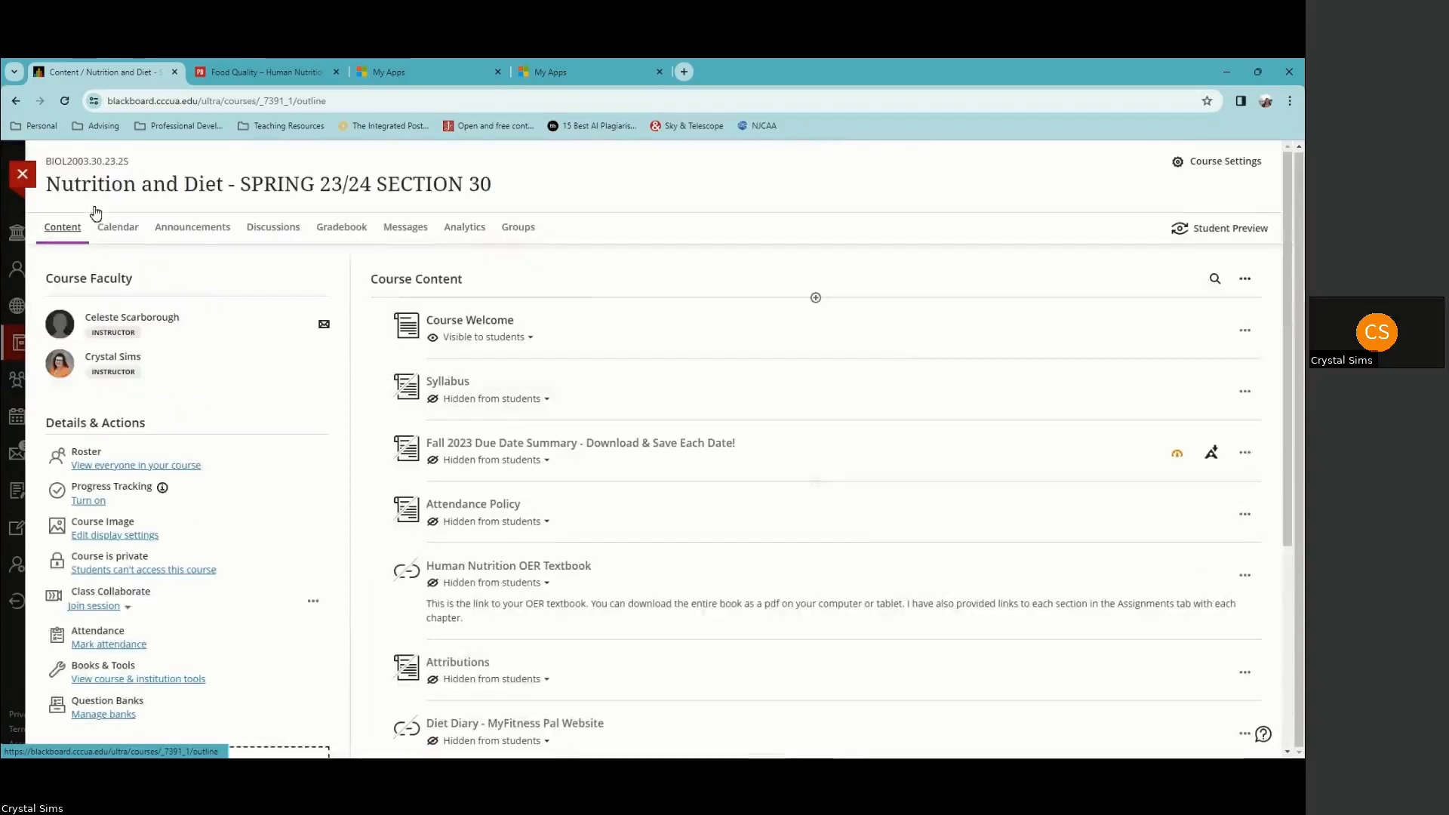
{"action": "left_click", "coordinate": [125, 237]}
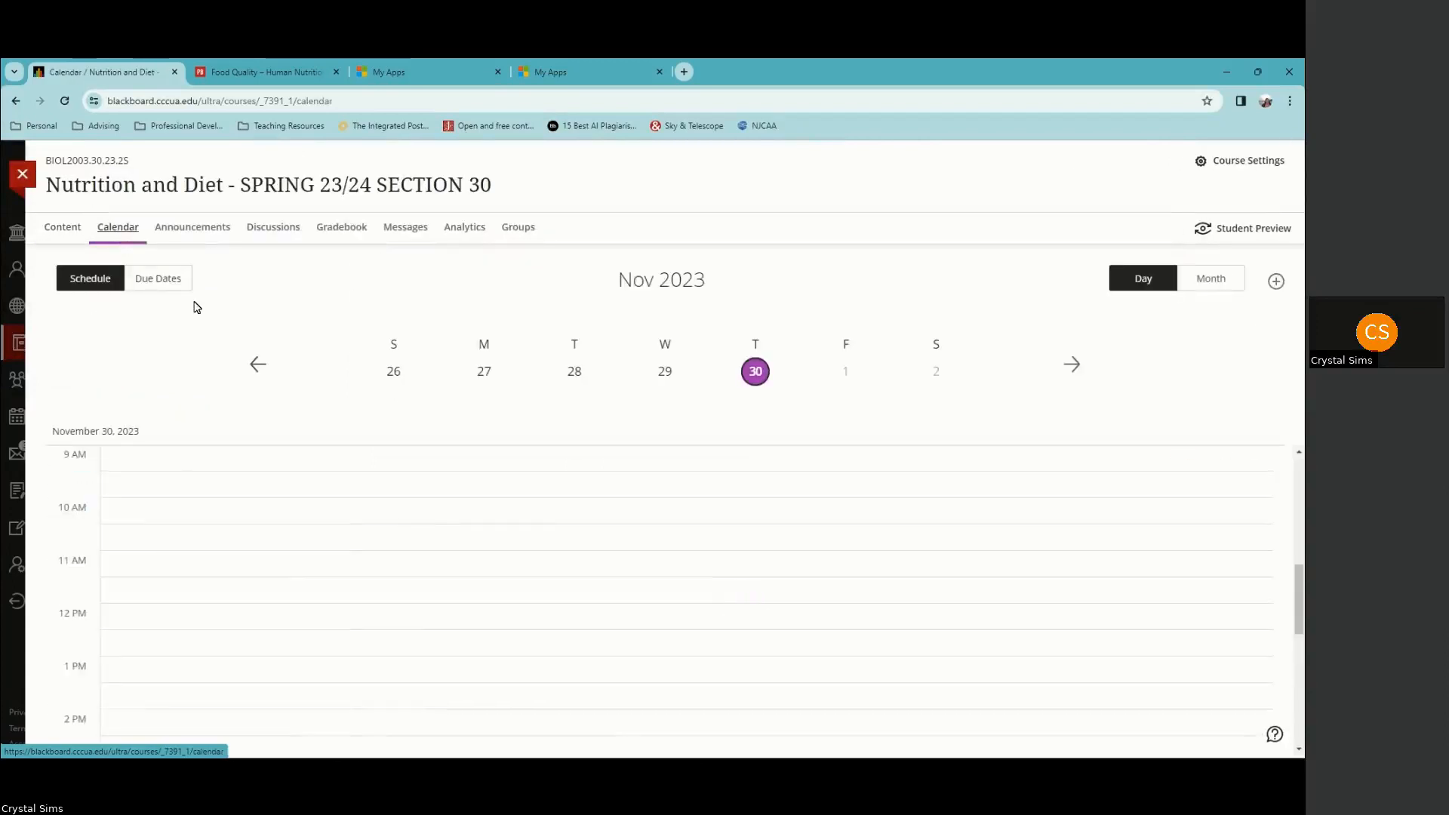
{"action": "left_click", "coordinate": [158, 279]}
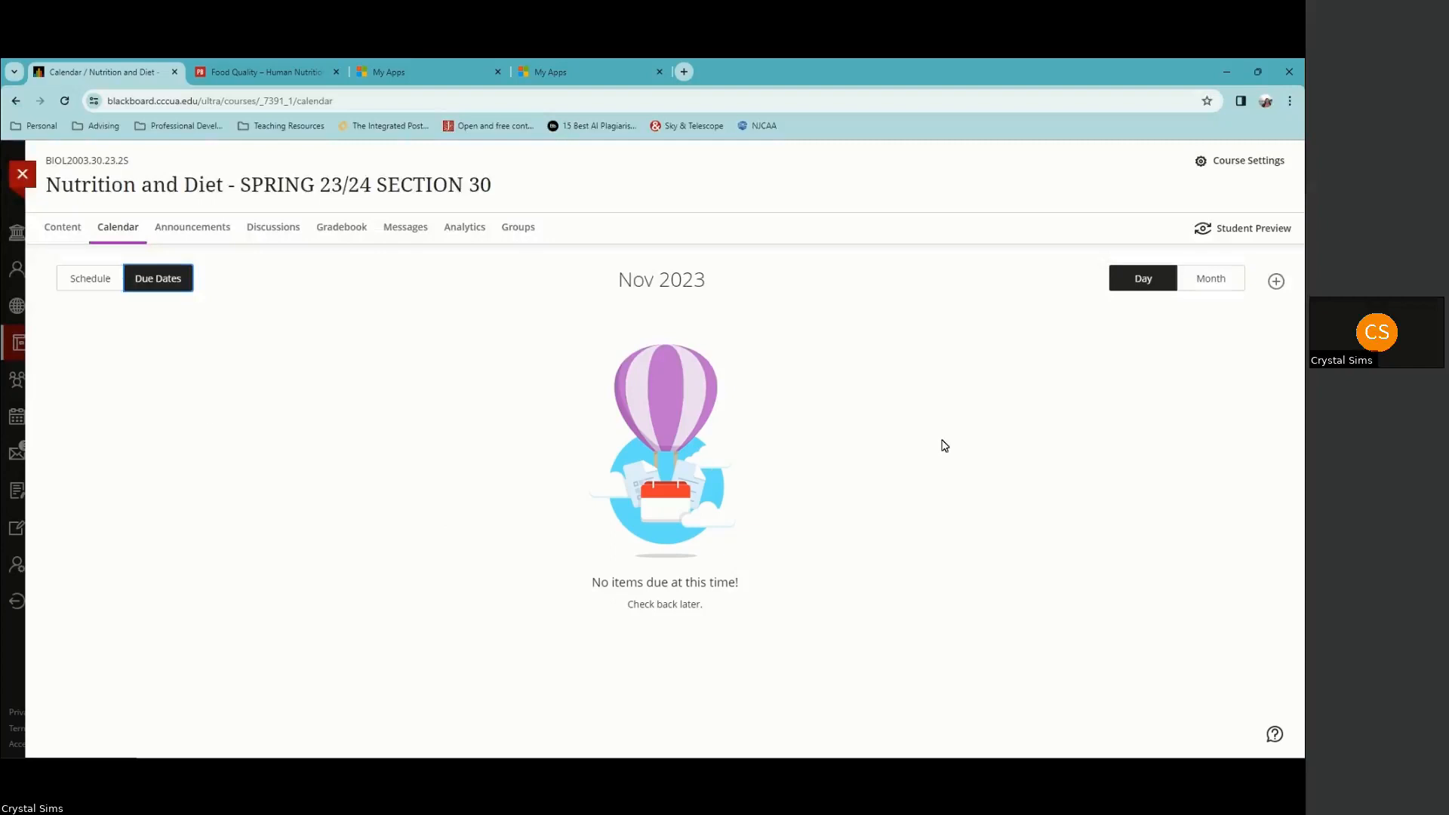
Step: Show the calendar by month, go back to August 2023 and open the Chapter 1 Discussion entry to view August 21's due items
{"action": "left_click", "coordinate": [1213, 280]}
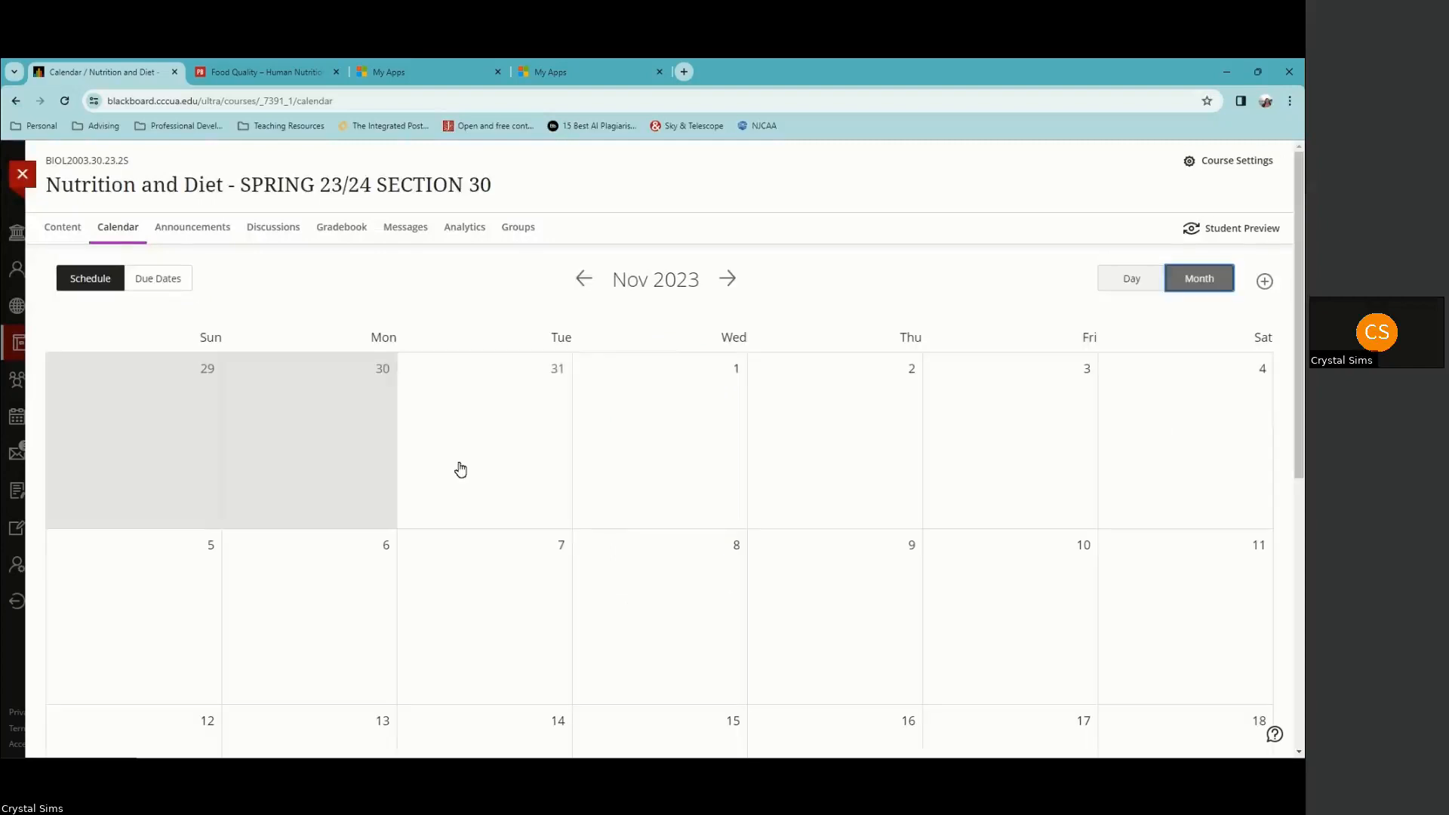
{"action": "left_click", "coordinate": [584, 279]}
{"action": "left_click", "coordinate": [584, 279]}
{"action": "left_click", "coordinate": [584, 279]}
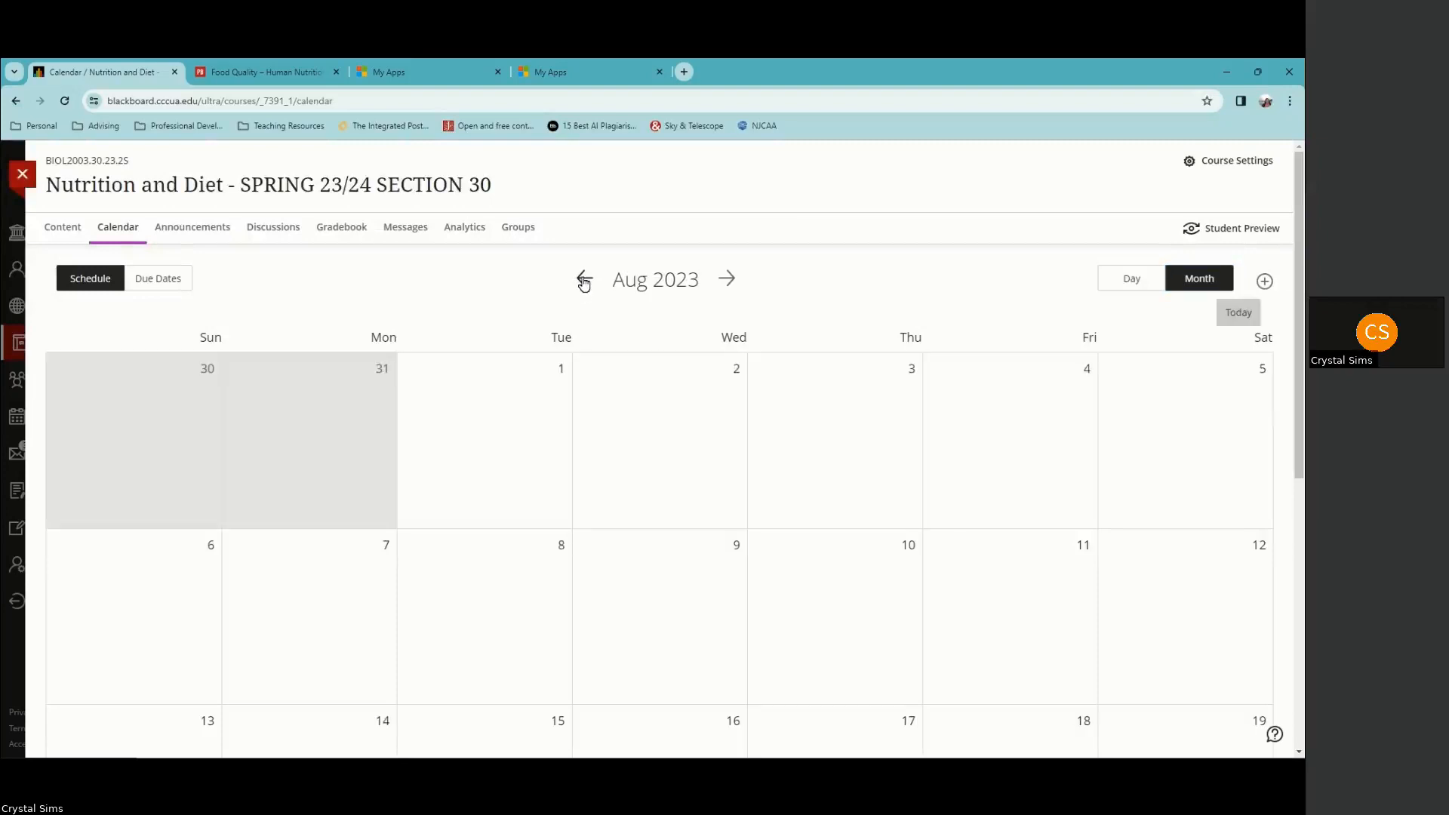
{"action": "scroll", "coordinate": [912, 425], "scroll_direction": "down", "scroll_amount": 5}
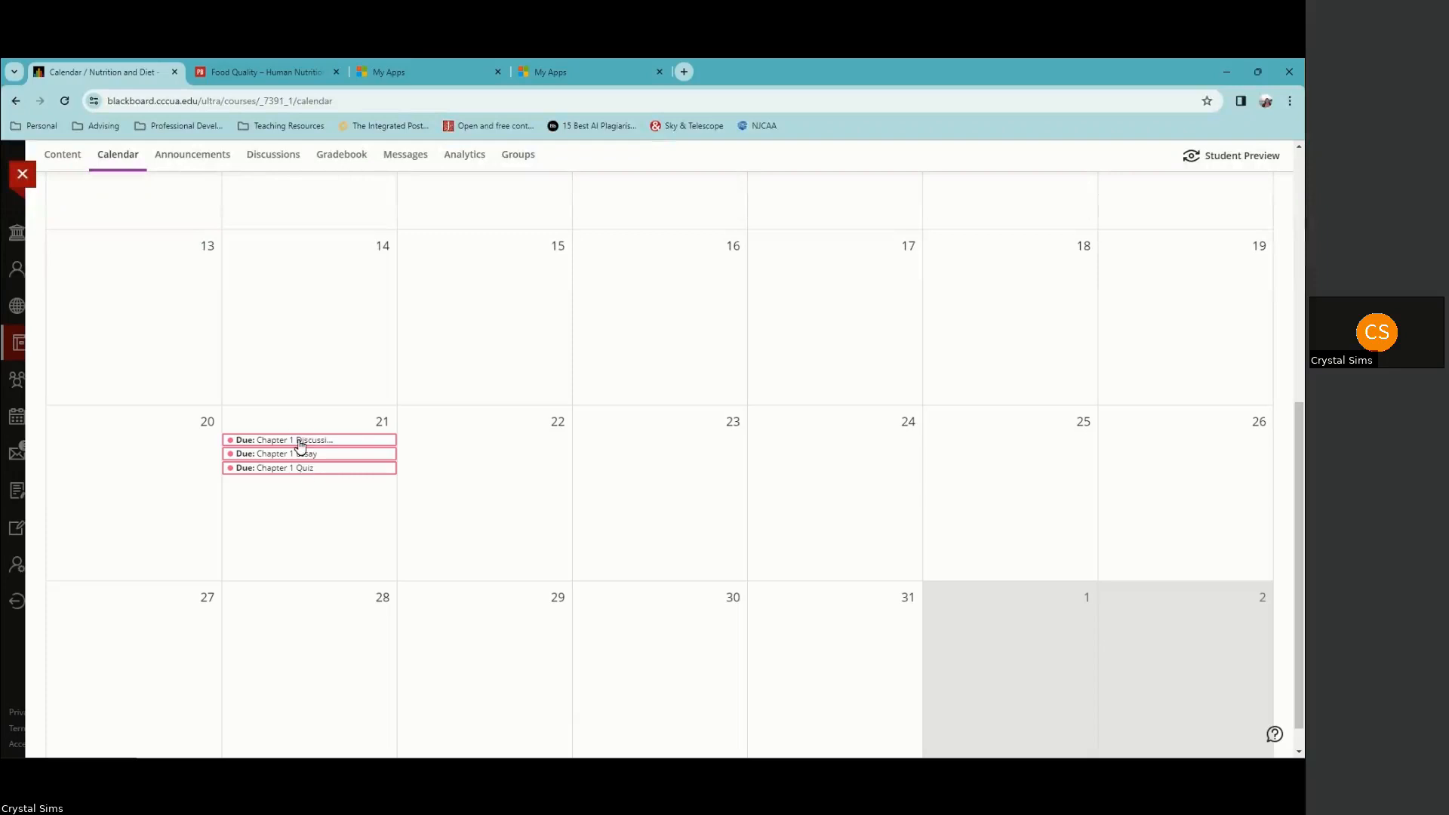
{"action": "left_click", "coordinate": [301, 445]}
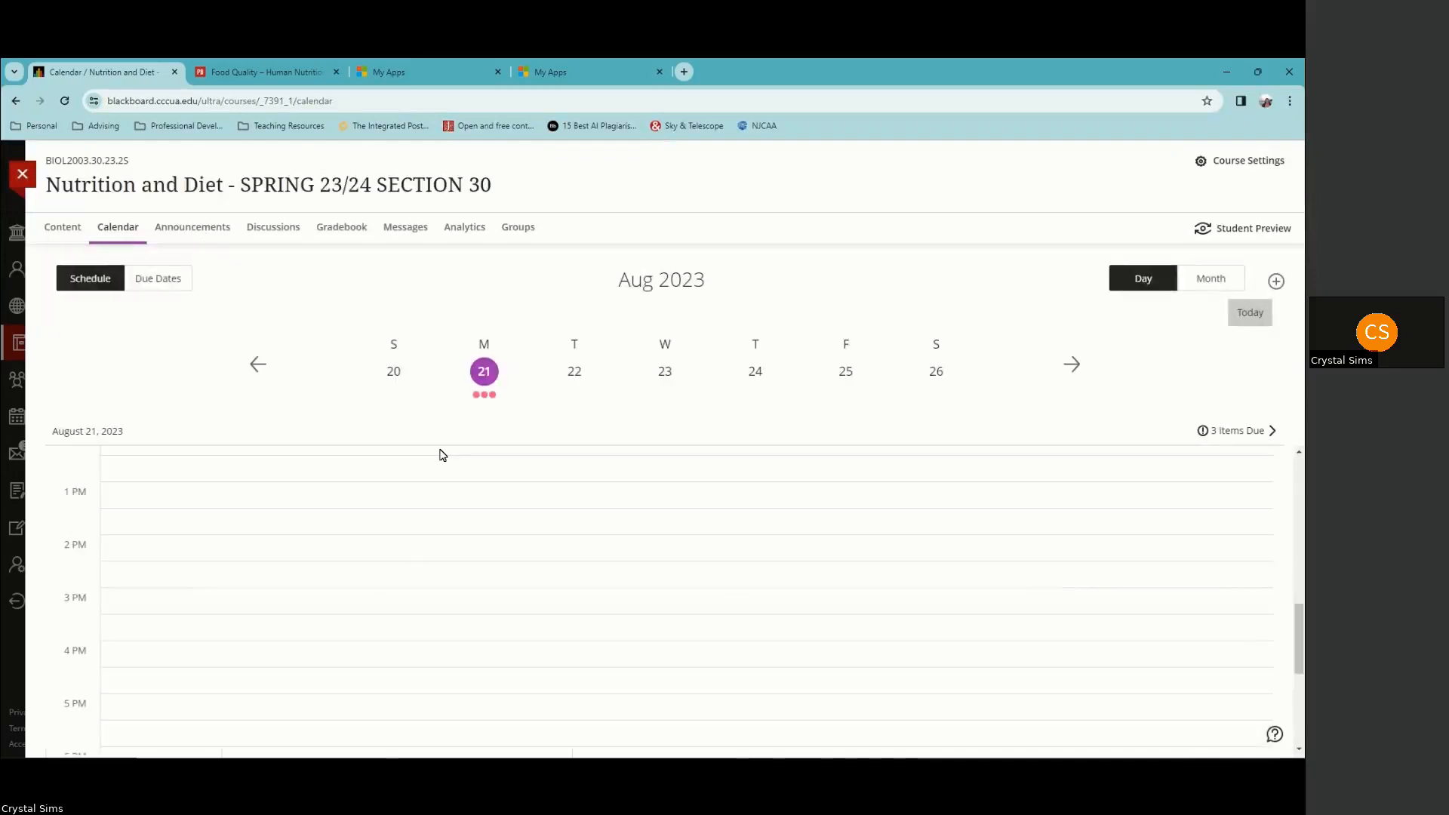
{"action": "scroll", "coordinate": [443, 455], "scroll_direction": "down", "scroll_amount": 4}
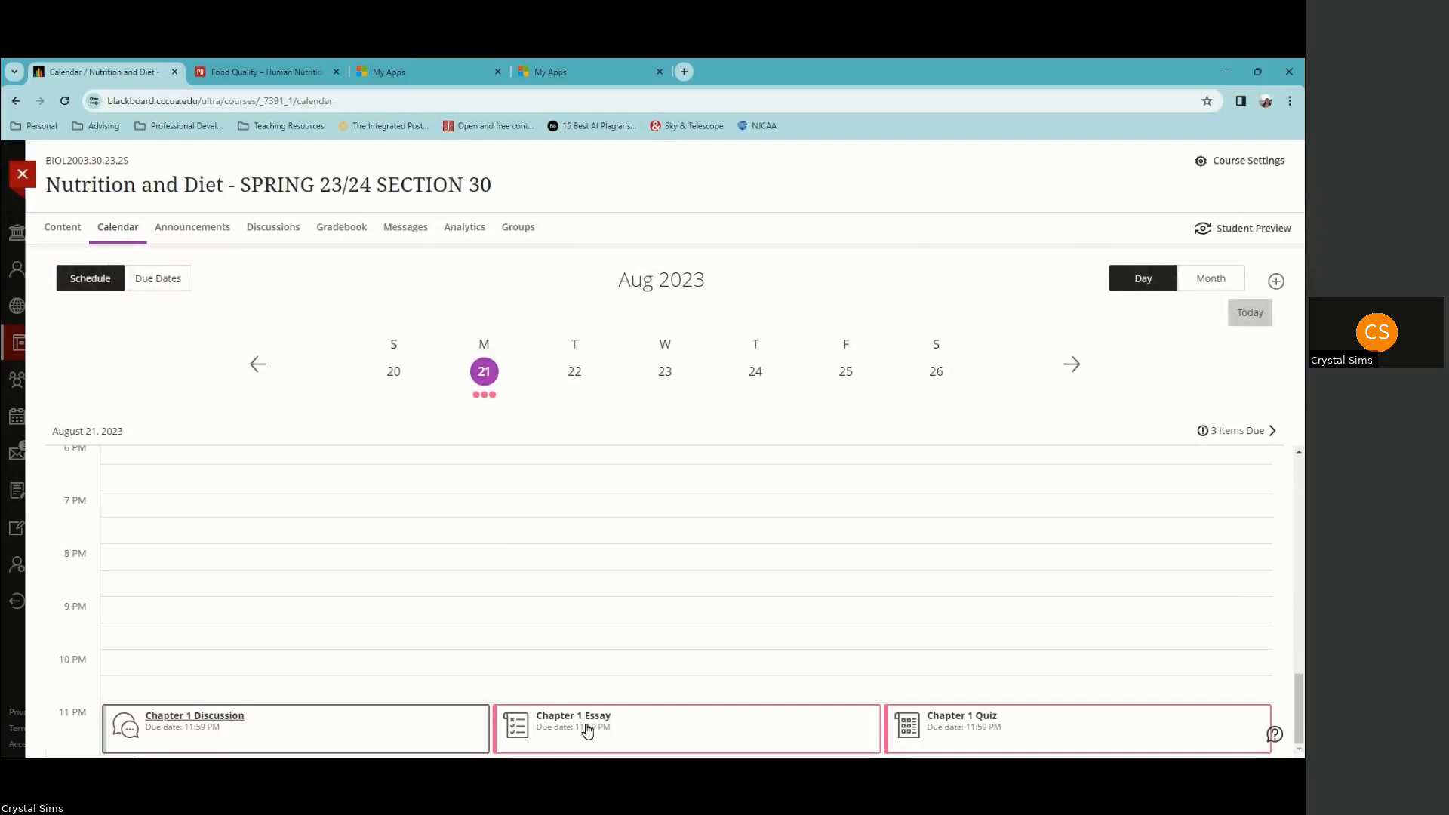